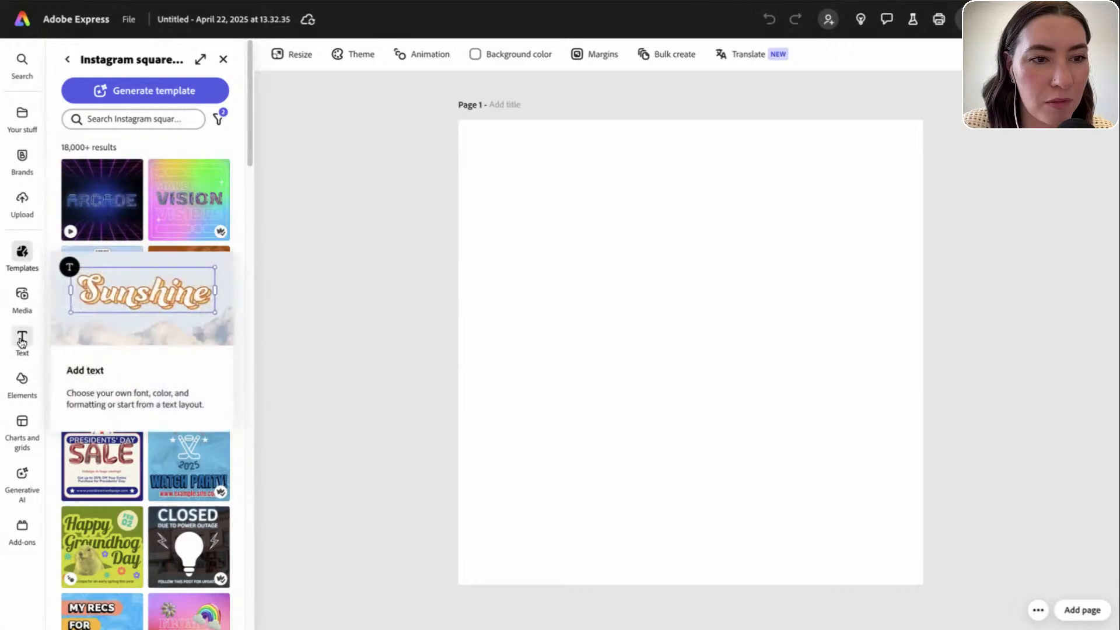
Add a text box reading 'i must have' and move it lower on the page
{"action": "left_click", "coordinate": [22, 336]}
{"action": "left_click", "coordinate": [154, 91]}
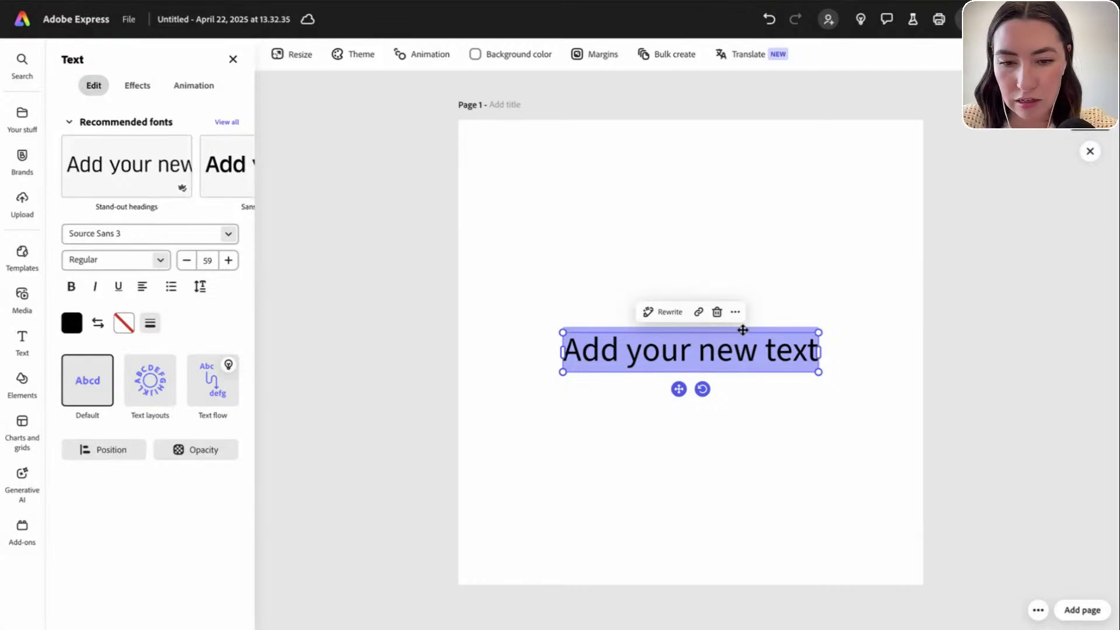
{"action": "type", "text": "i must have"}
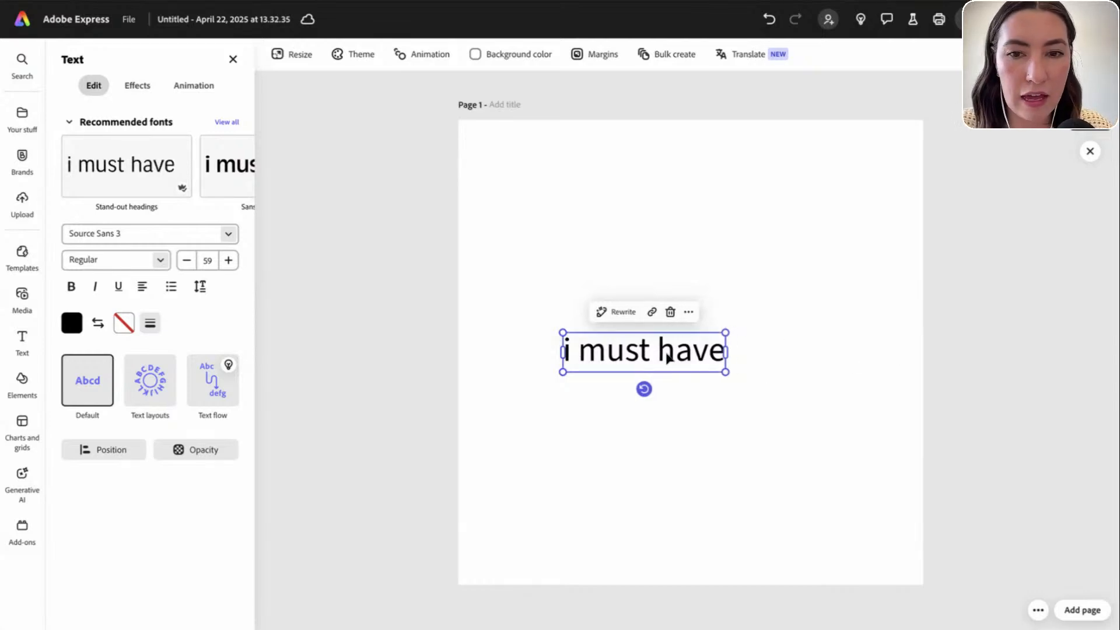
{"action": "left_click_drag", "start_coordinate": [668, 358], "coordinate": [668, 401]}
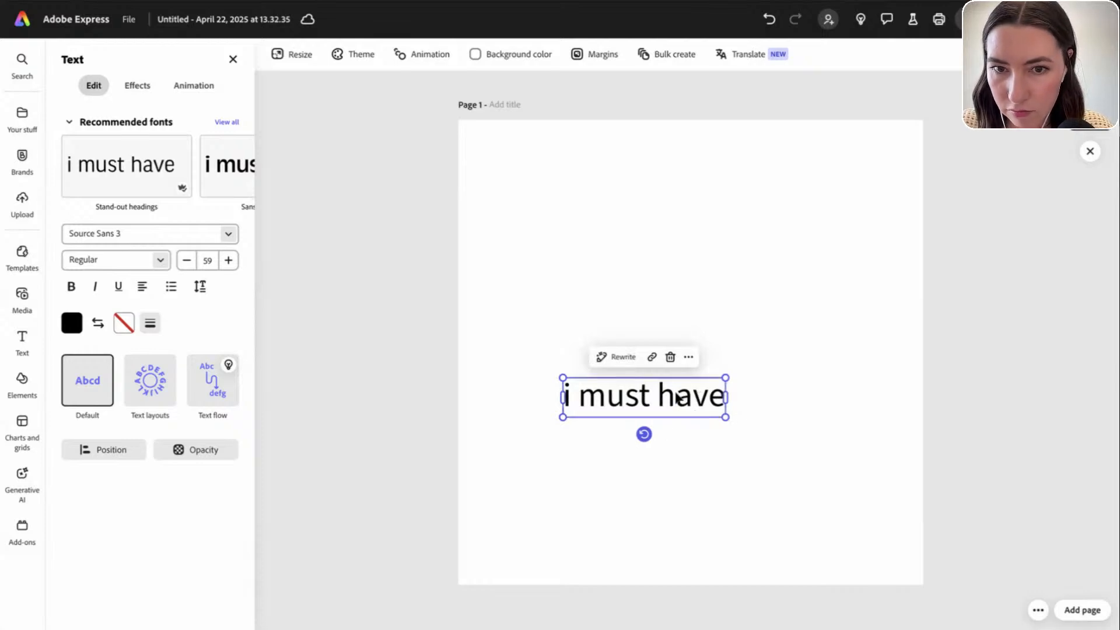
Alt-drag a copy of the line and retype it as 'flowers'
{"action": "left_click_drag", "start_coordinate": [679, 397], "coordinate": [684, 360]}
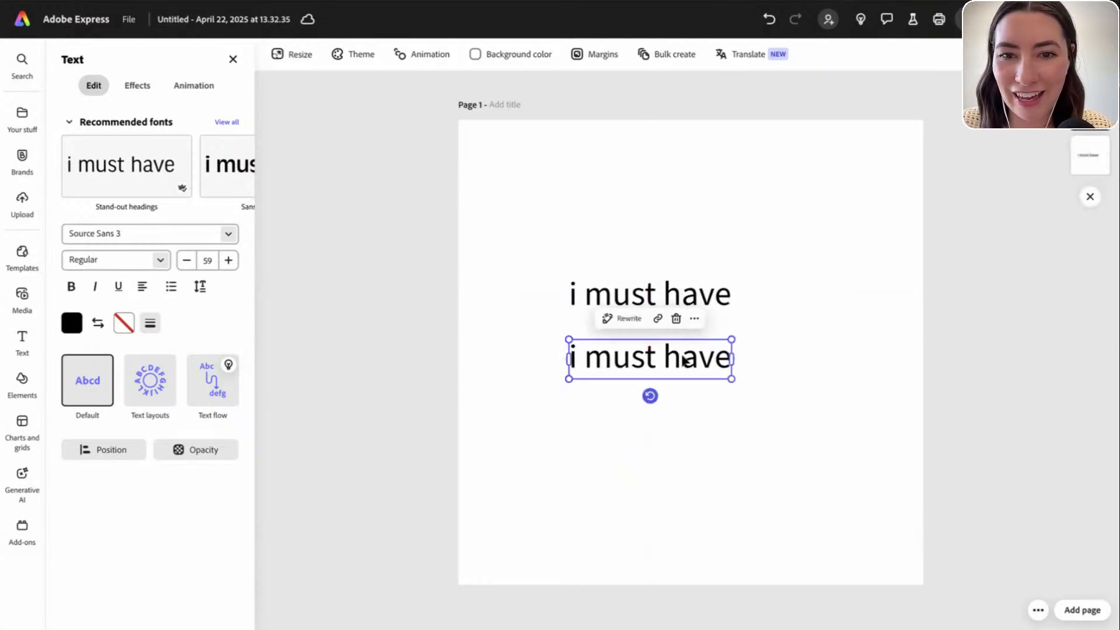
{"action": "double_click", "coordinate": [683, 355]}
{"action": "triple_click", "coordinate": [683, 355]}
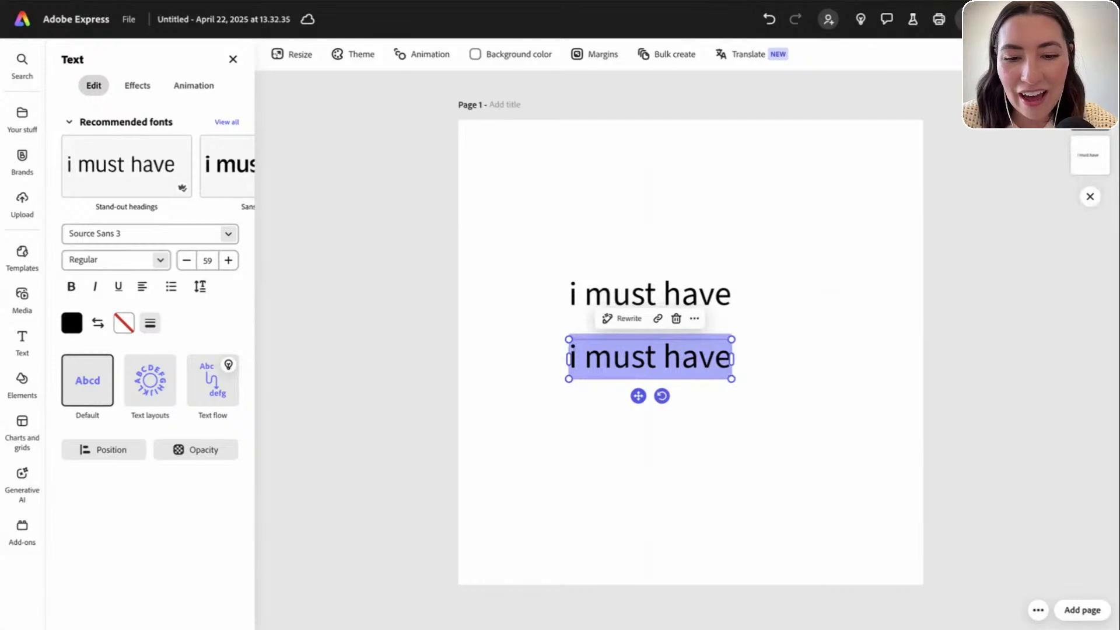
{"action": "type", "text": "flowers"}
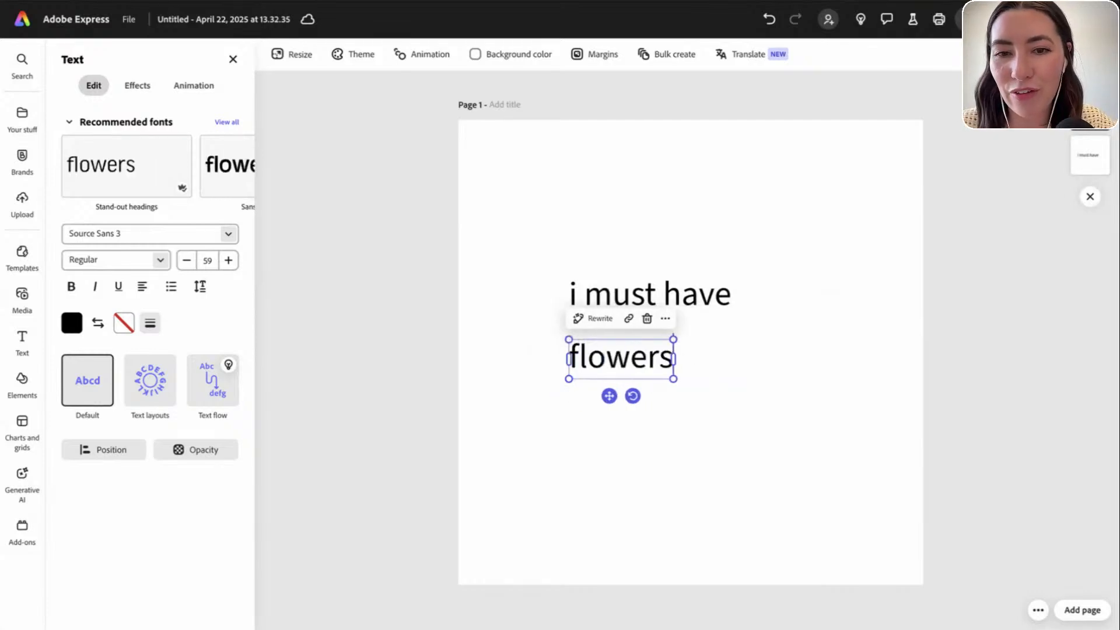
{"action": "left_click", "coordinate": [713, 379]}
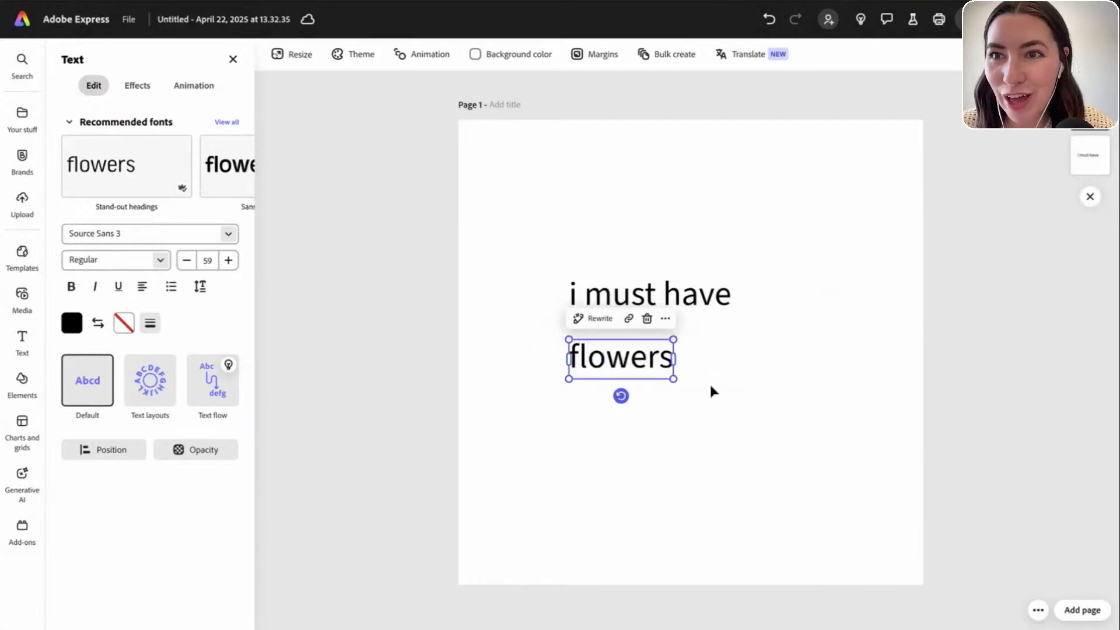
Copy 'flowers' beneath itself and retype it as 'always & always'
{"action": "left_click_drag", "start_coordinate": [647, 365], "coordinate": [647, 426]}
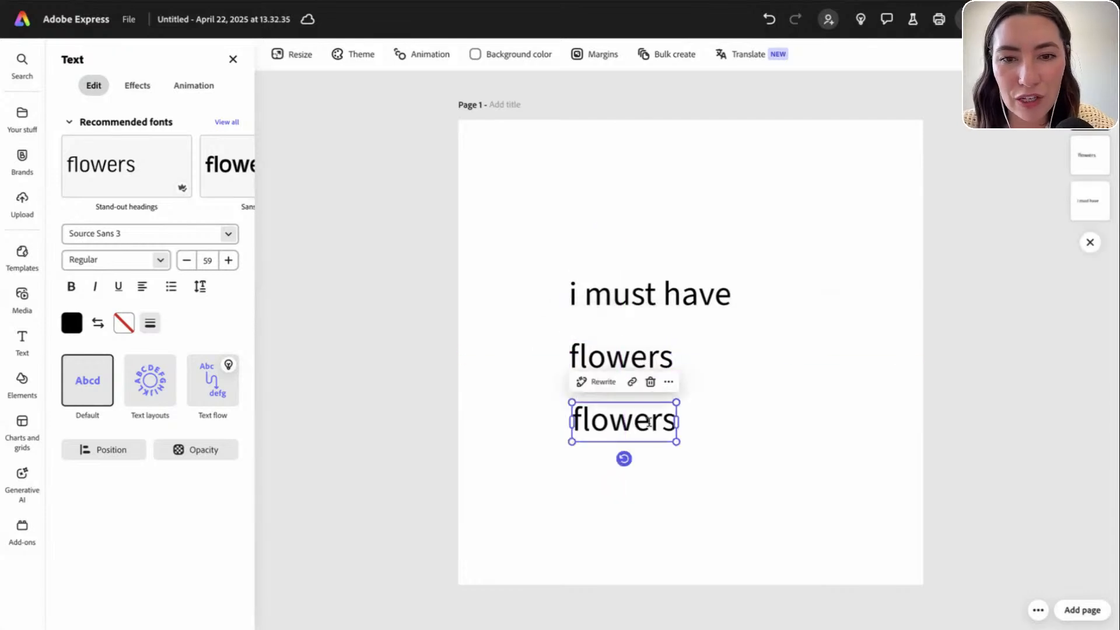
{"action": "double_click", "coordinate": [650, 422]}
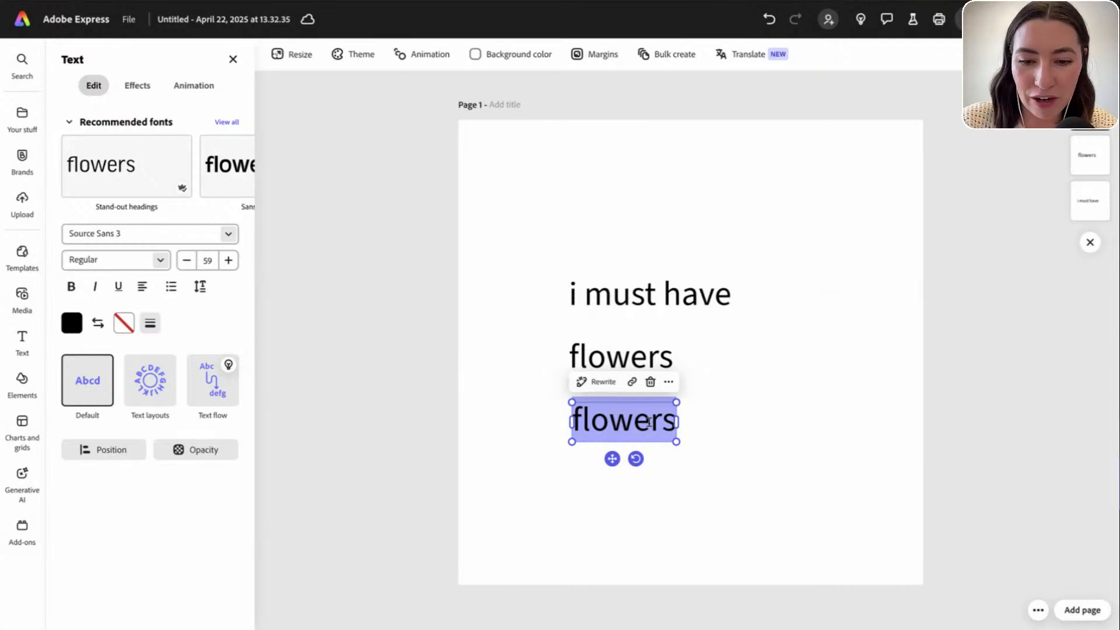
{"action": "type", "text": "always and"}
{"action": "key", "text": "BackSpace"}
{"action": "key", "text": "BackSpace"}
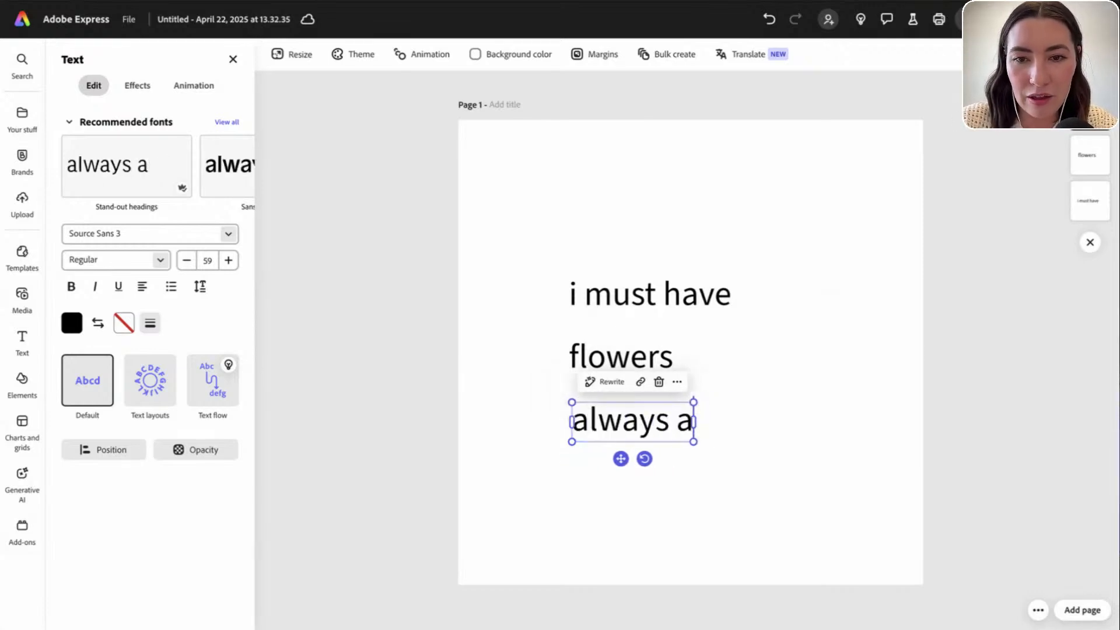
{"action": "key", "text": "BackSpace"}
{"action": "type", "text": "&"}
{"action": "type", "text": "always"}
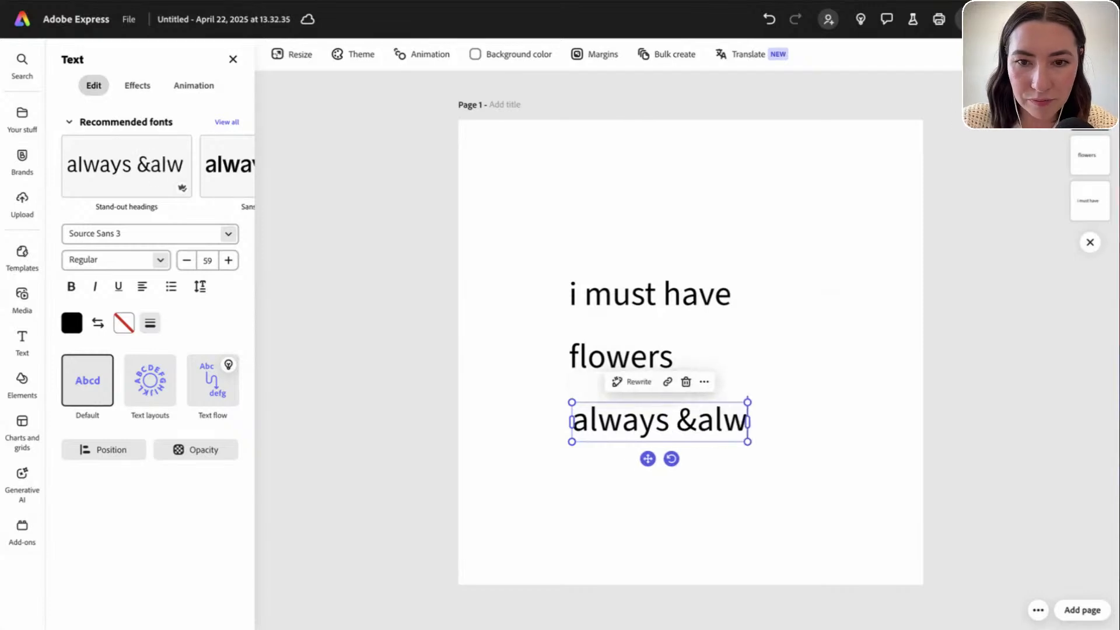
{"action": "key", "text": "BackSpace"}
{"action": "key", "text": "BackSpace"}
{"action": "key", "text": "BackSpace"}
{"action": "key", "text": "BackSpace"}
{"action": "key", "text": "BackSpace"}
{"action": "key", "text": "BackSpace"}
{"action": "type", "text": "always"}
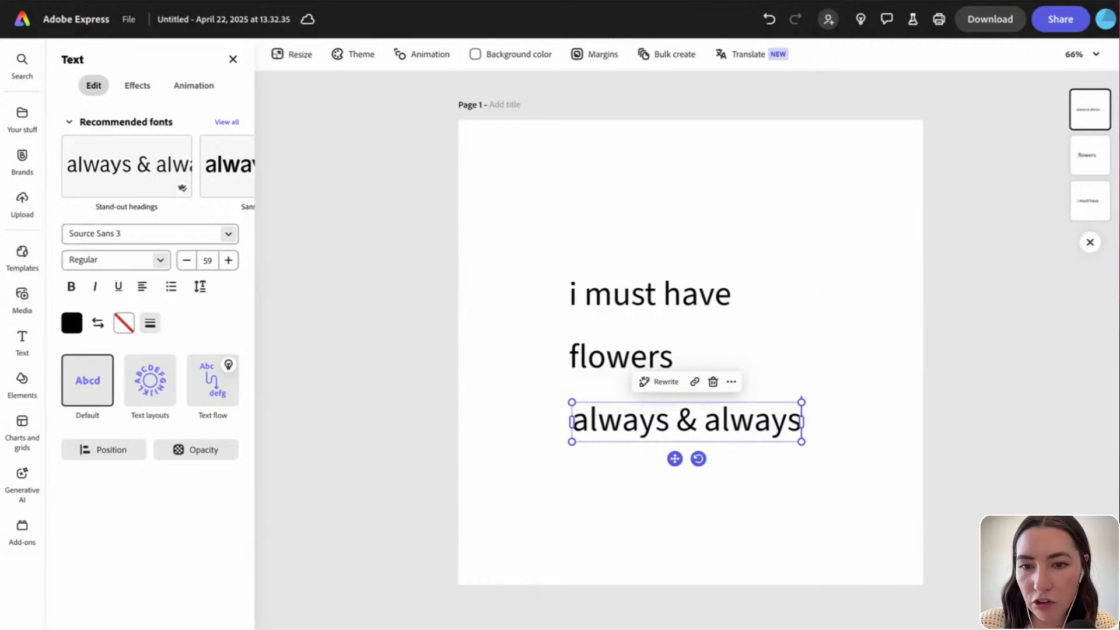
Duplicate the 'always & always' line with Ctrl+D and start retyping it as '-monet'
{"action": "key", "text": "ctrl+d"}
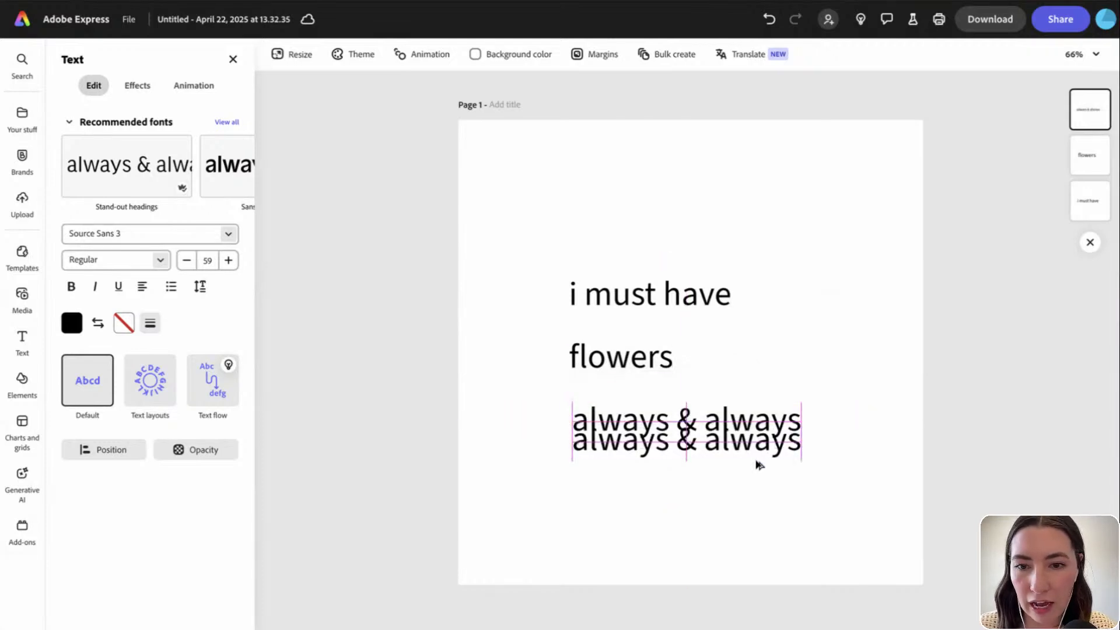
{"action": "double_click", "coordinate": [758, 466]}
{"action": "key", "text": "ctrl+a"}
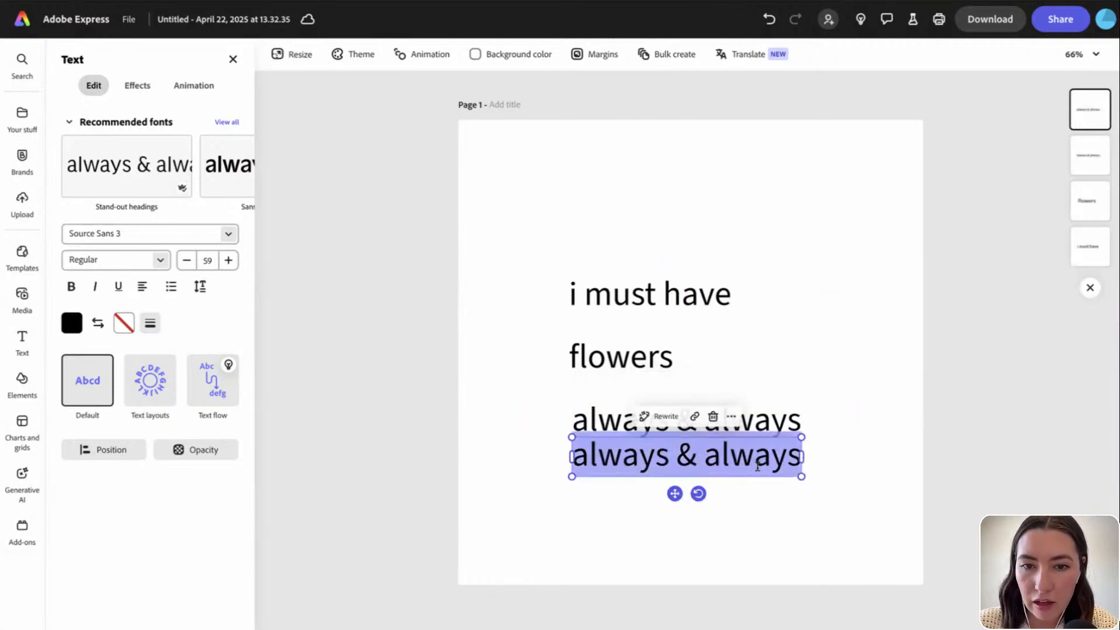
{"action": "type", "text": "-money"}
{"action": "key", "text": "BackSpace"}
Finish '-monet', move it lower, then shift all four lines higher on the page
{"action": "type", "text": "t"}
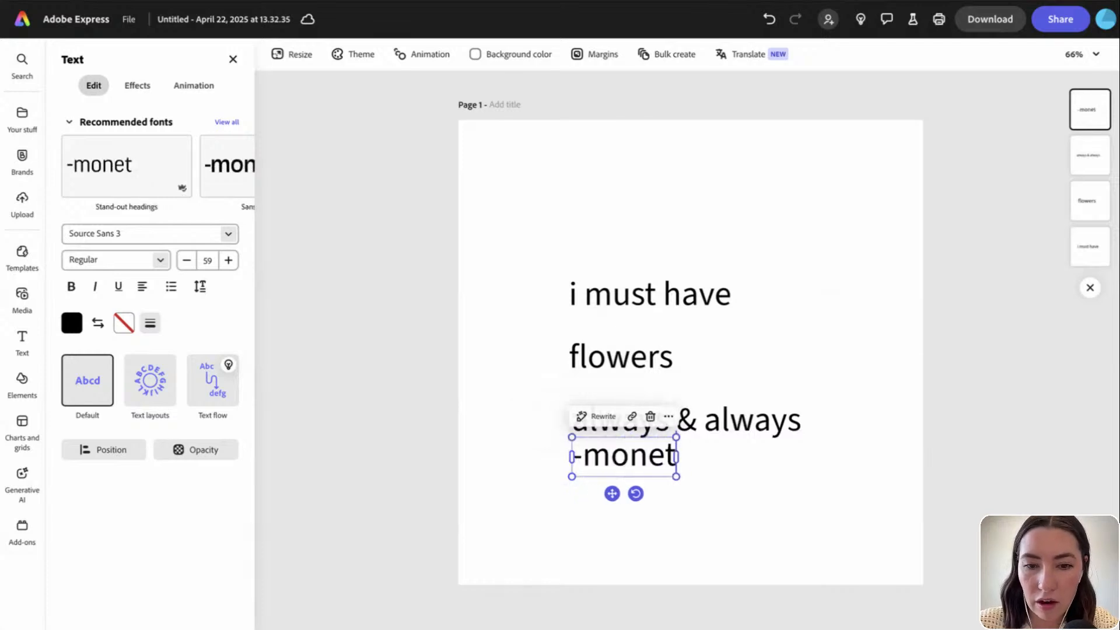
{"action": "left_click", "coordinate": [671, 487]}
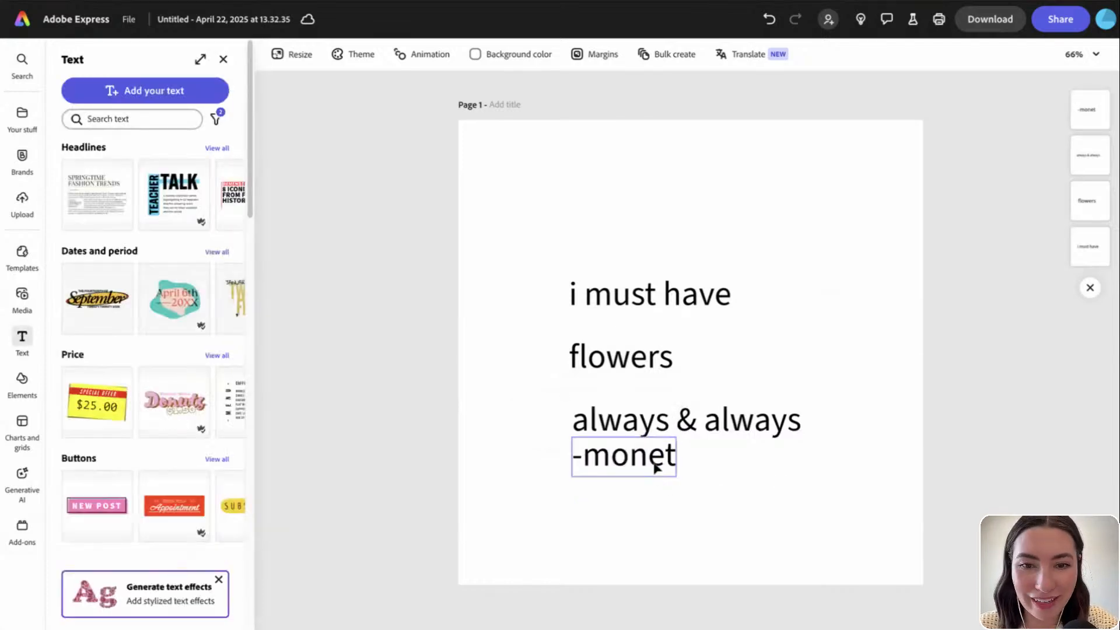
{"action": "left_click_drag", "start_coordinate": [655, 465], "coordinate": [664, 495]}
{"action": "left_click", "coordinate": [759, 490]}
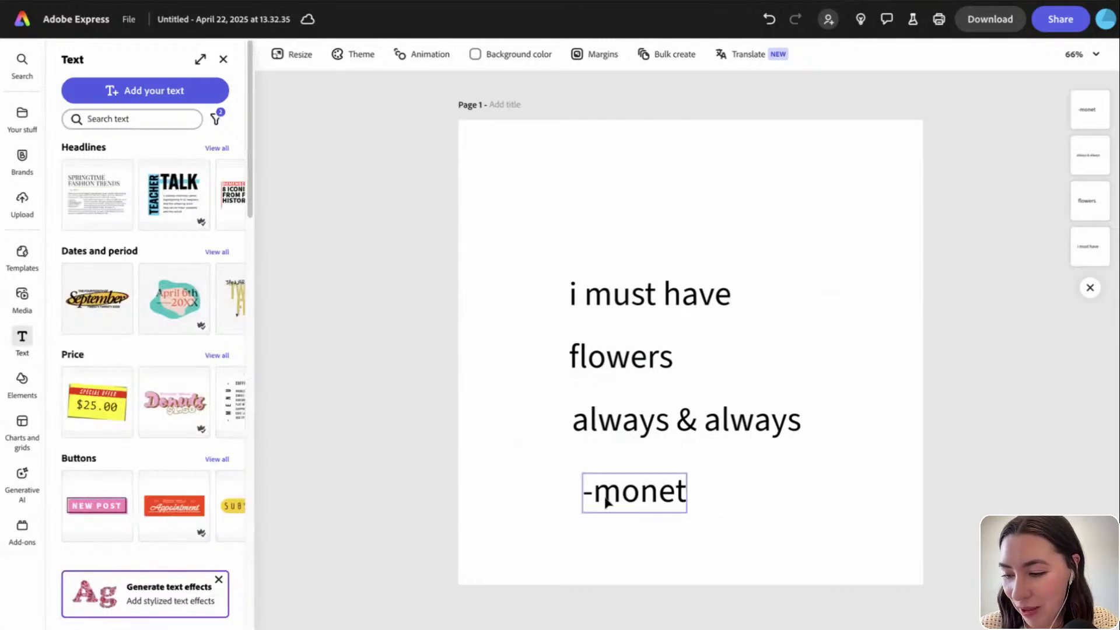
{"action": "left_click_drag", "start_coordinate": [691, 516], "coordinate": [602, 288]}
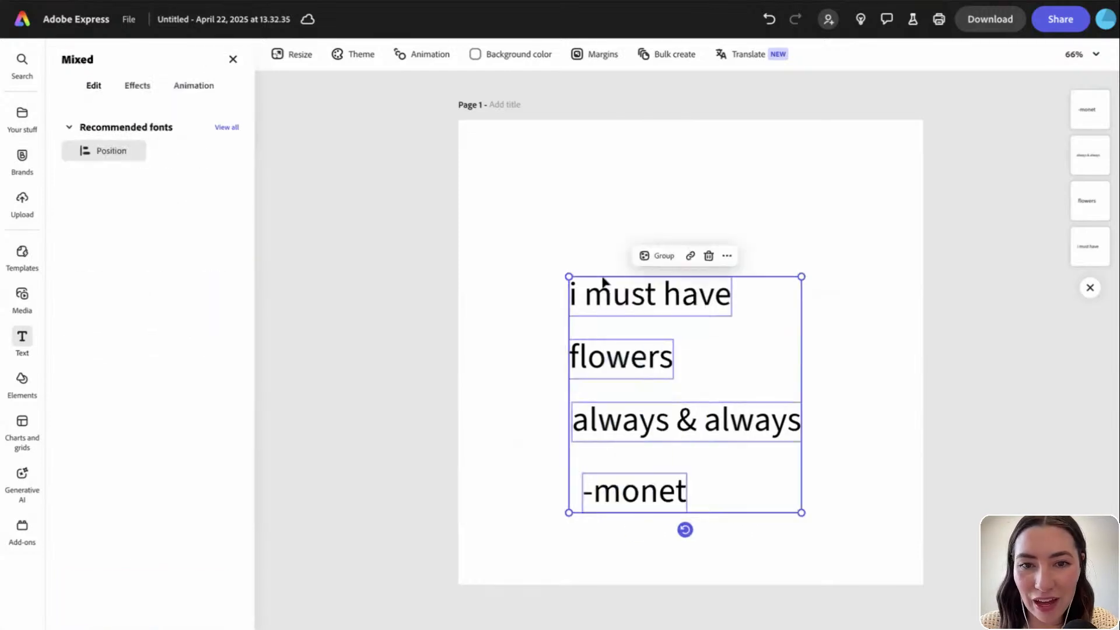
{"action": "left_click_drag", "start_coordinate": [707, 286], "coordinate": [706, 220]}
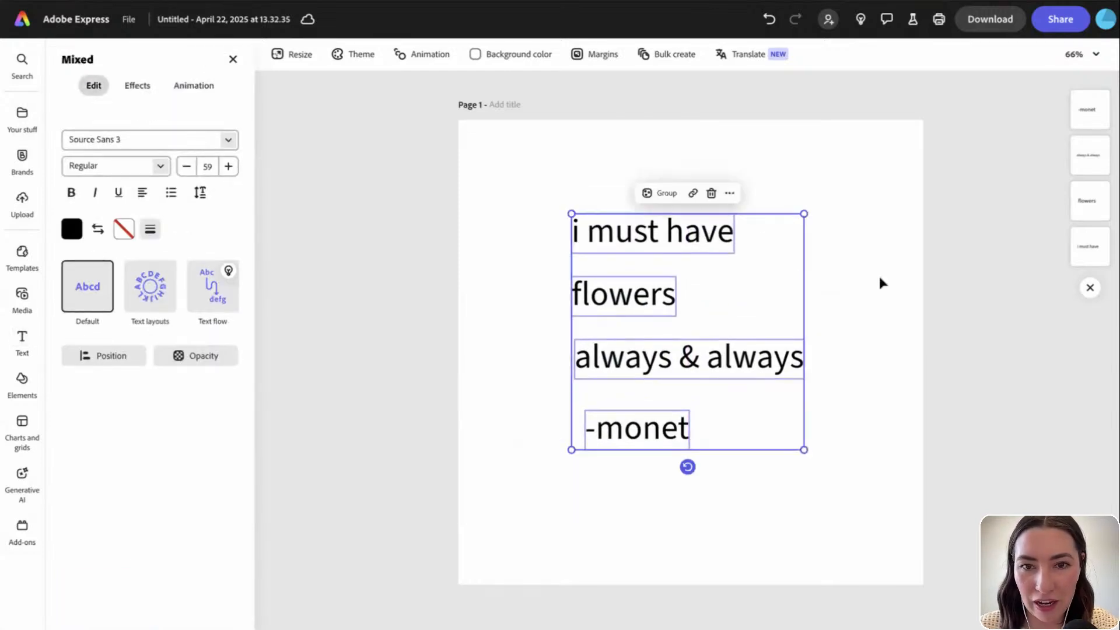
{"action": "left_click", "coordinate": [880, 283]}
Set all four quote lines to the Segoe Script font
{"action": "left_click_drag", "start_coordinate": [548, 187], "coordinate": [701, 501]}
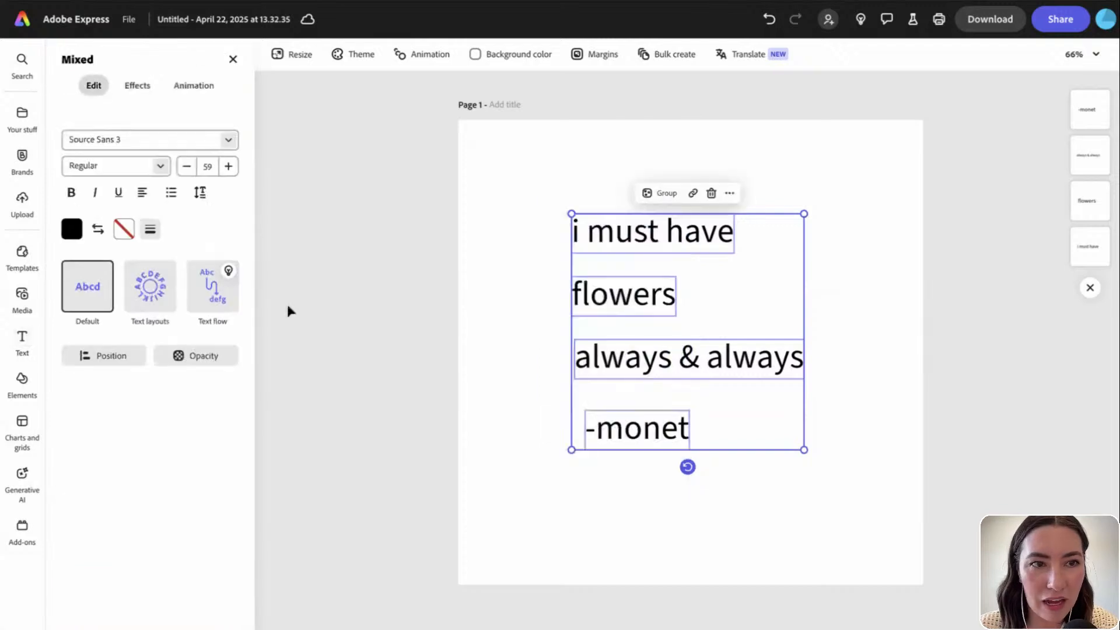
{"action": "left_click", "coordinate": [187, 140]}
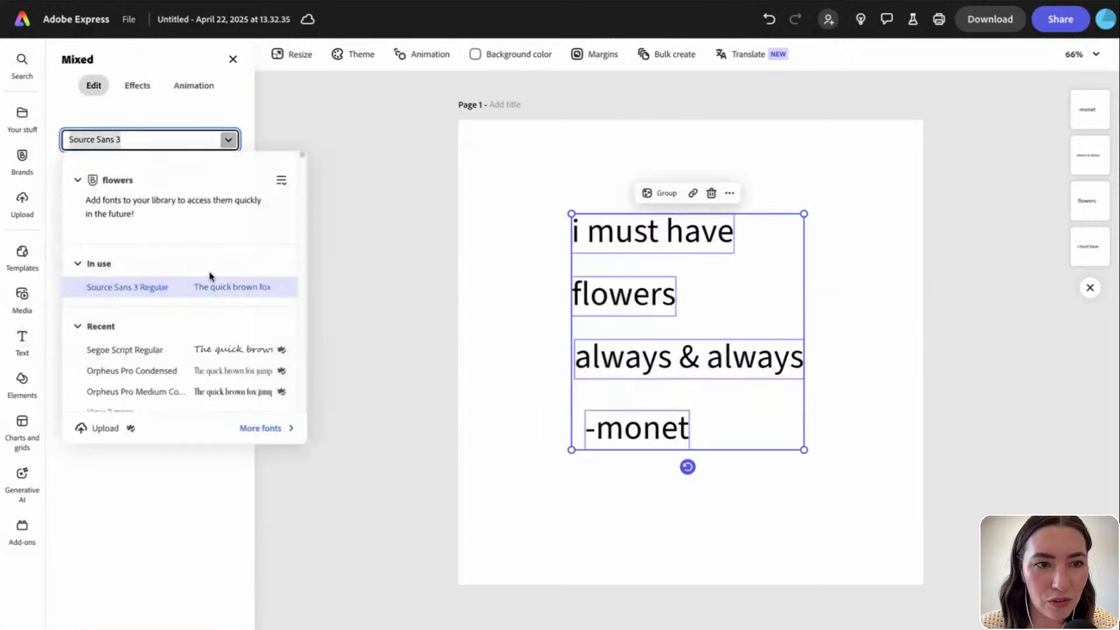
{"action": "scroll", "coordinate": [198, 362], "scroll_direction": "down", "scroll_amount": 1}
{"action": "left_click", "coordinate": [199, 341]}
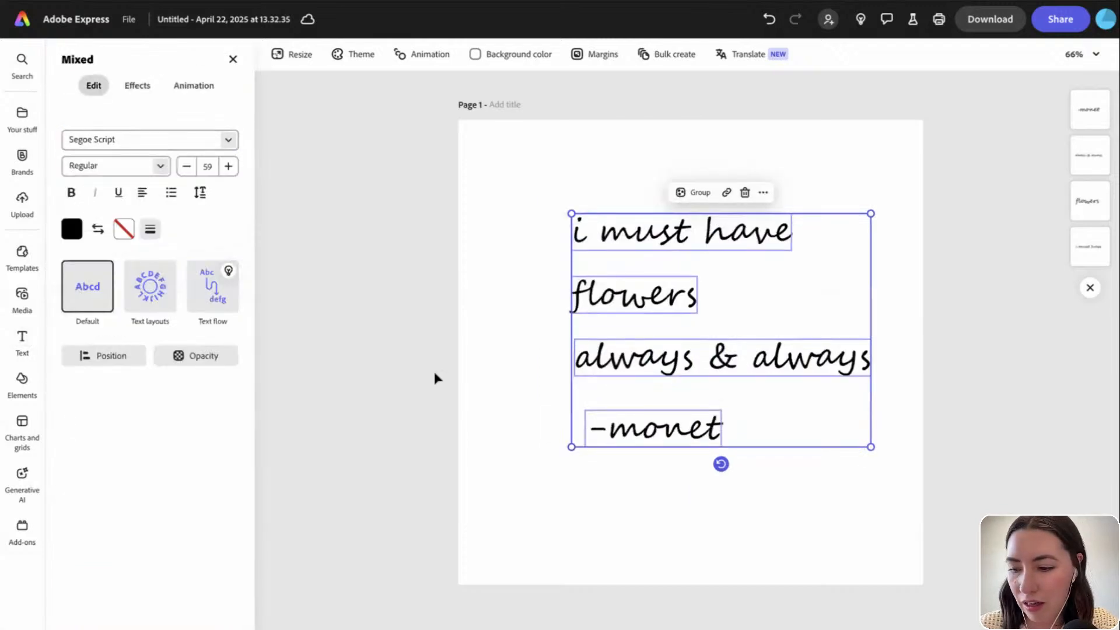
Lower '-monet' and 'always & always', and enlarge 'flowers' to size 131 below 'i must have'
{"action": "left_click", "coordinate": [517, 369]}
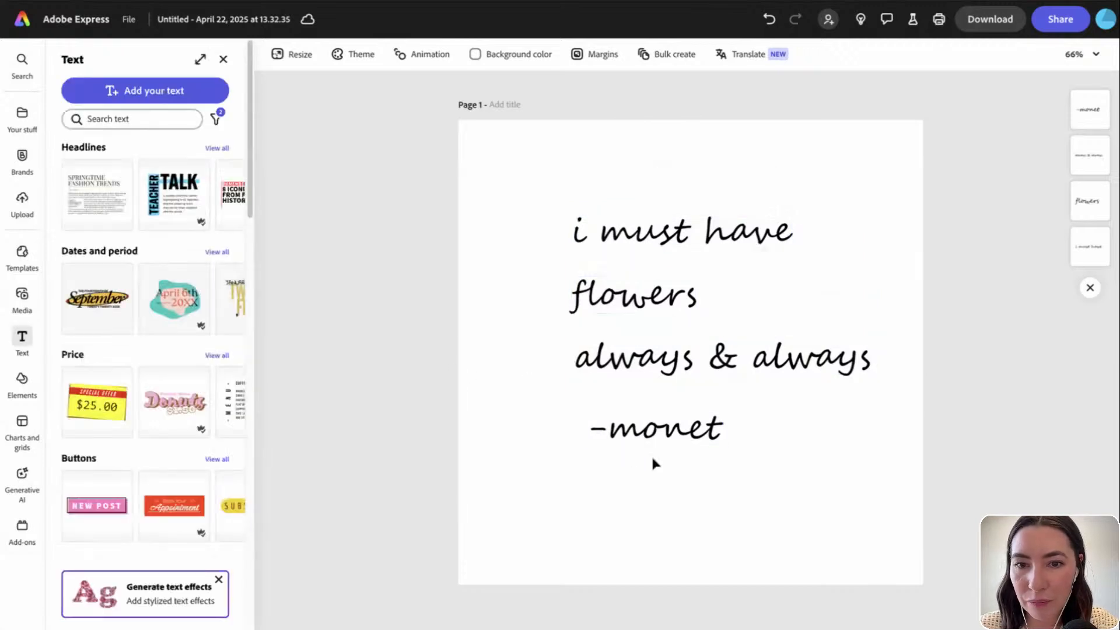
{"action": "left_click", "coordinate": [719, 440]}
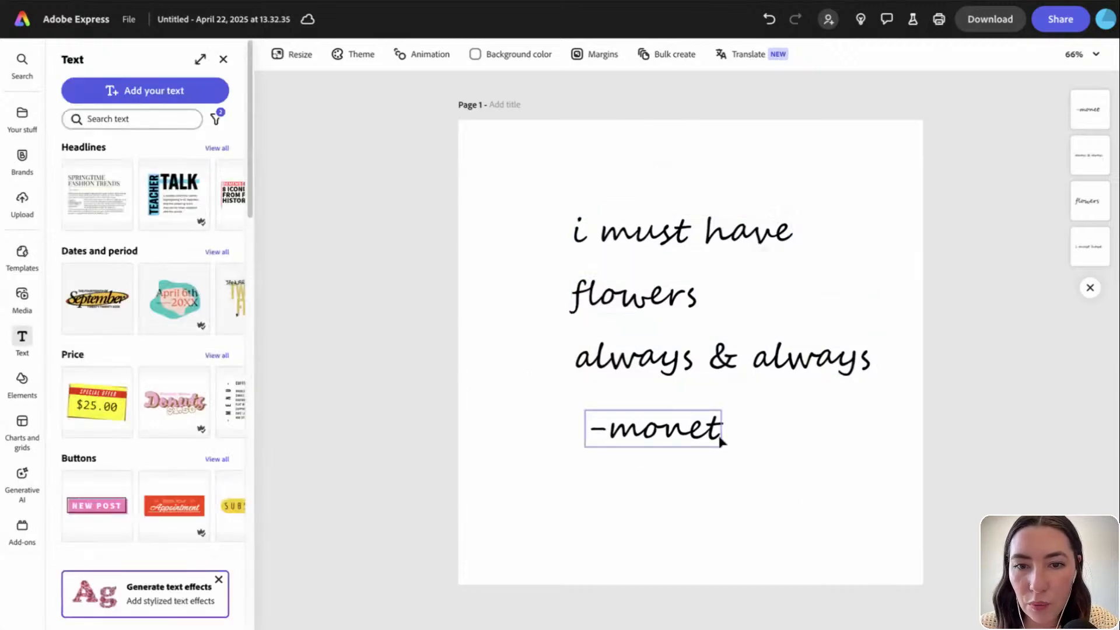
{"action": "left_click_drag", "start_coordinate": [719, 448], "coordinate": [721, 480]}
{"action": "left_click_drag", "start_coordinate": [724, 357], "coordinate": [683, 397]}
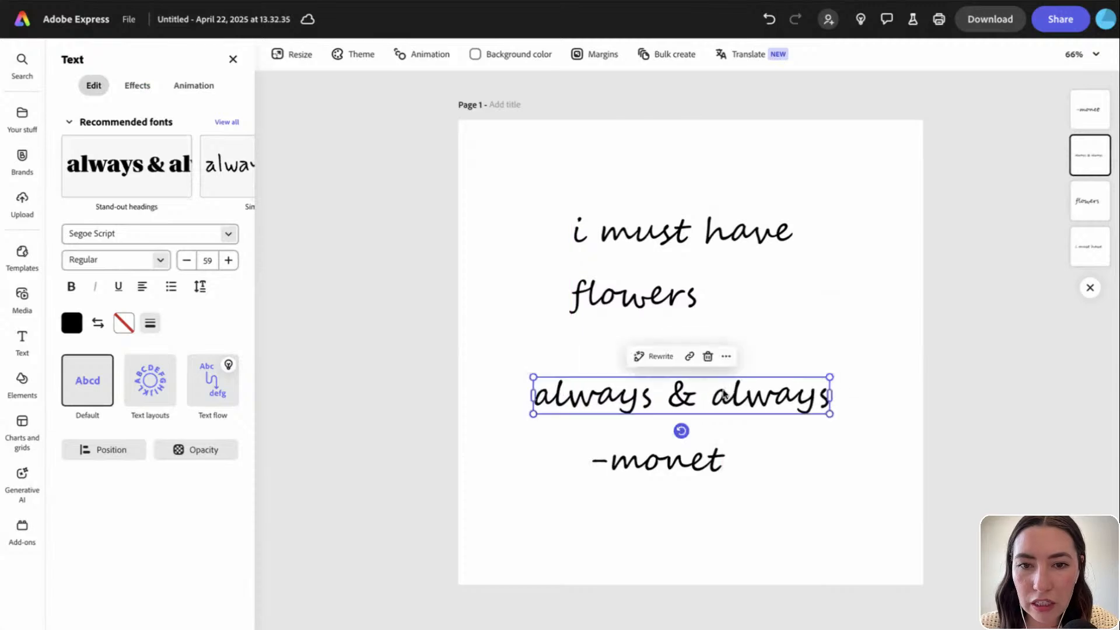
{"action": "left_click", "coordinate": [658, 300]}
{"action": "left_click_drag", "start_coordinate": [697, 276], "coordinate": [840, 210]}
{"action": "left_click_drag", "start_coordinate": [800, 282], "coordinate": [770, 349]}
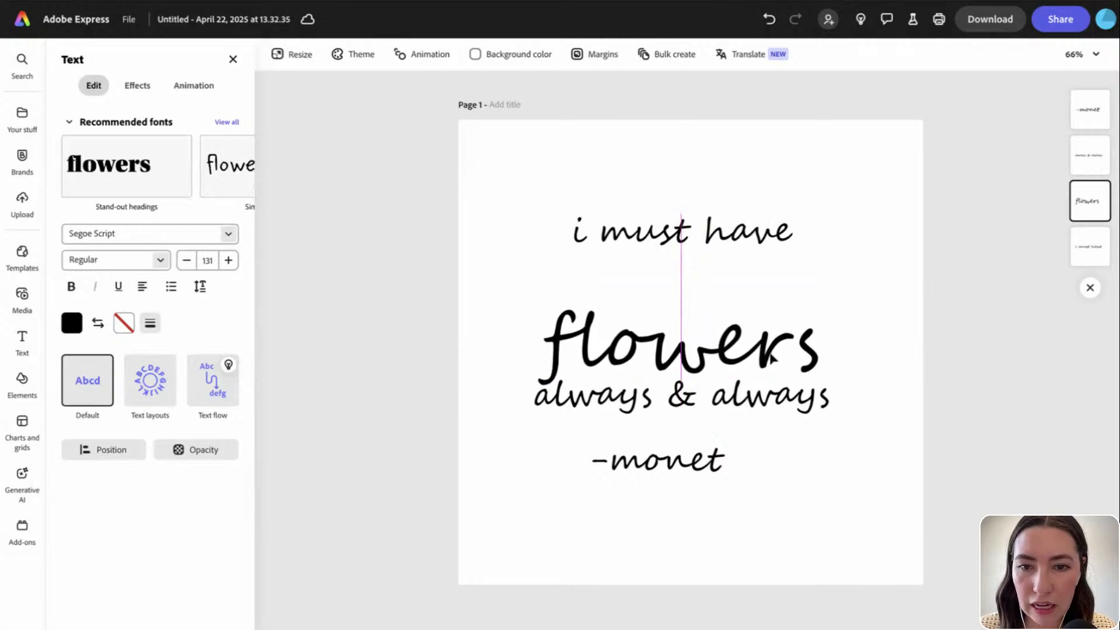
{"action": "left_click_drag", "start_coordinate": [782, 428], "coordinate": [781, 456]}
{"action": "mouse_move", "coordinate": [776, 327]}
{"action": "left_mouse_down"}
{"action": "mouse_move", "coordinate": [776, 350]}
{"action": "mouse_move", "coordinate": [776, 341]}
{"action": "left_mouse_up"}
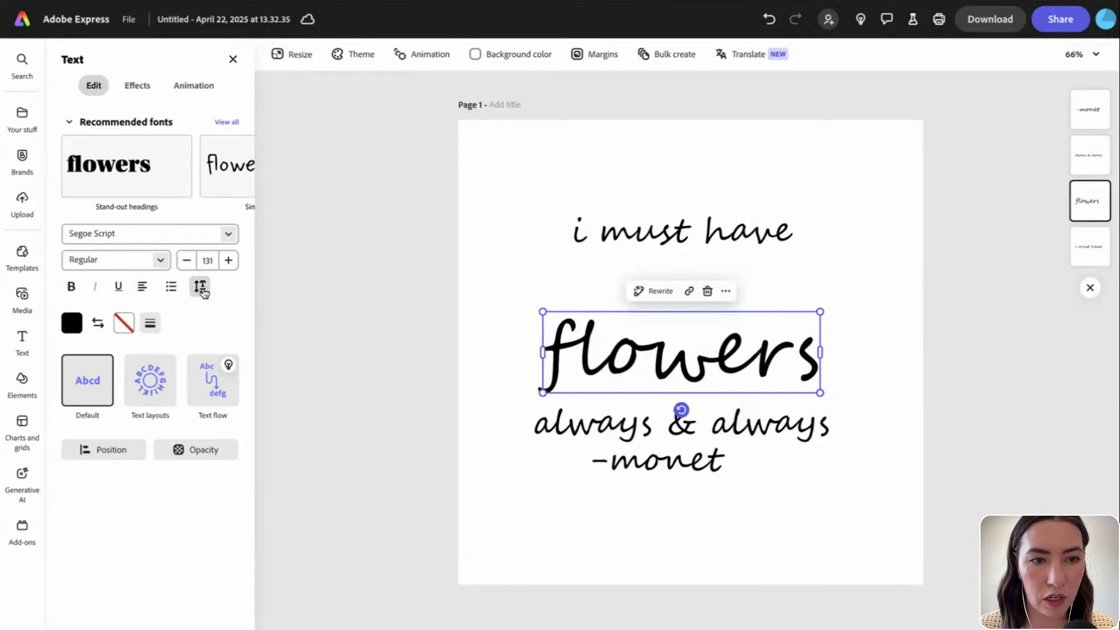
Centre 'flowers' horizontally on the page
{"action": "left_click", "coordinate": [103, 449]}
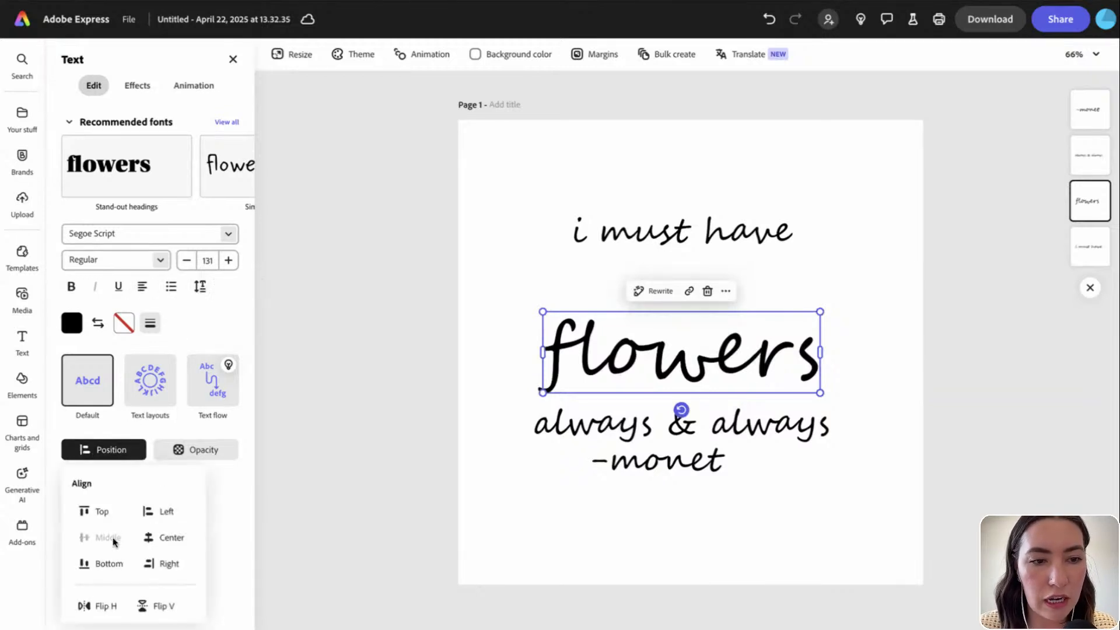
{"action": "left_click", "coordinate": [176, 539]}
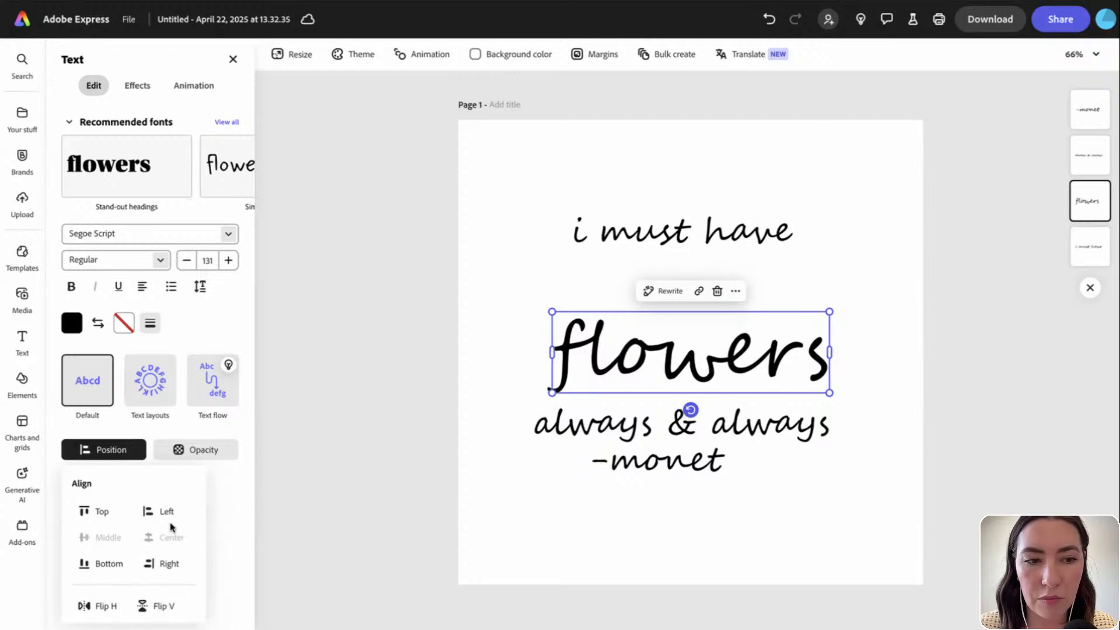
{"action": "left_click", "coordinate": [515, 500]}
{"action": "left_click", "coordinate": [516, 499]}
Shrink 'i must have' and 'always & always' and centre them above and below 'flowers'
{"action": "left_click", "coordinate": [607, 425]}
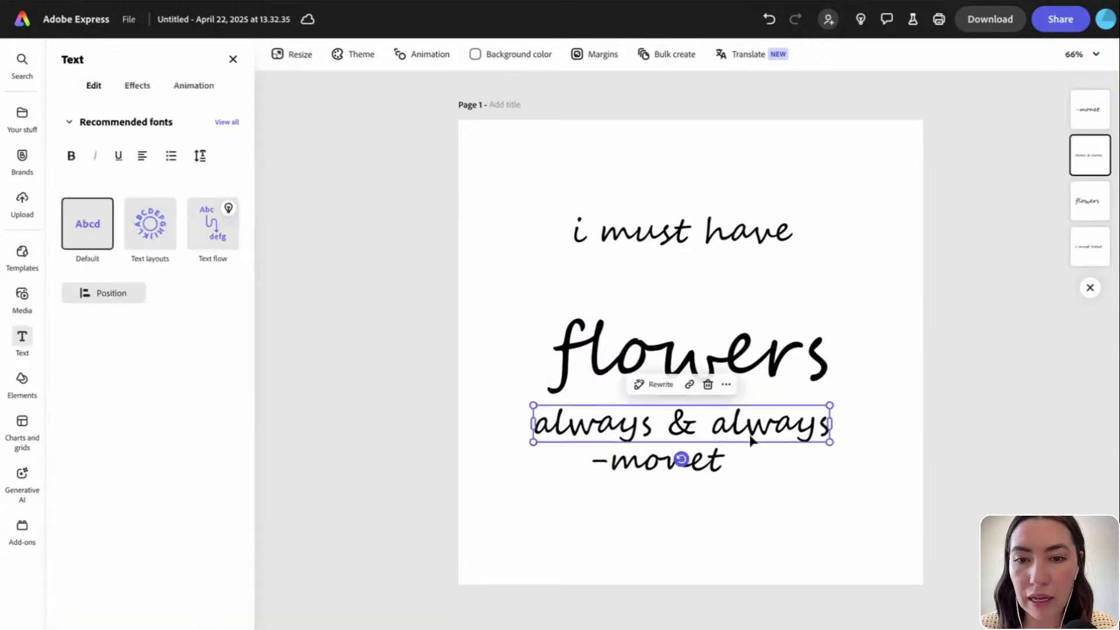
{"action": "left_click", "coordinate": [768, 241], "text": "shift"}
{"action": "left_click_drag", "start_coordinate": [829, 215], "coordinate": [715, 302]}
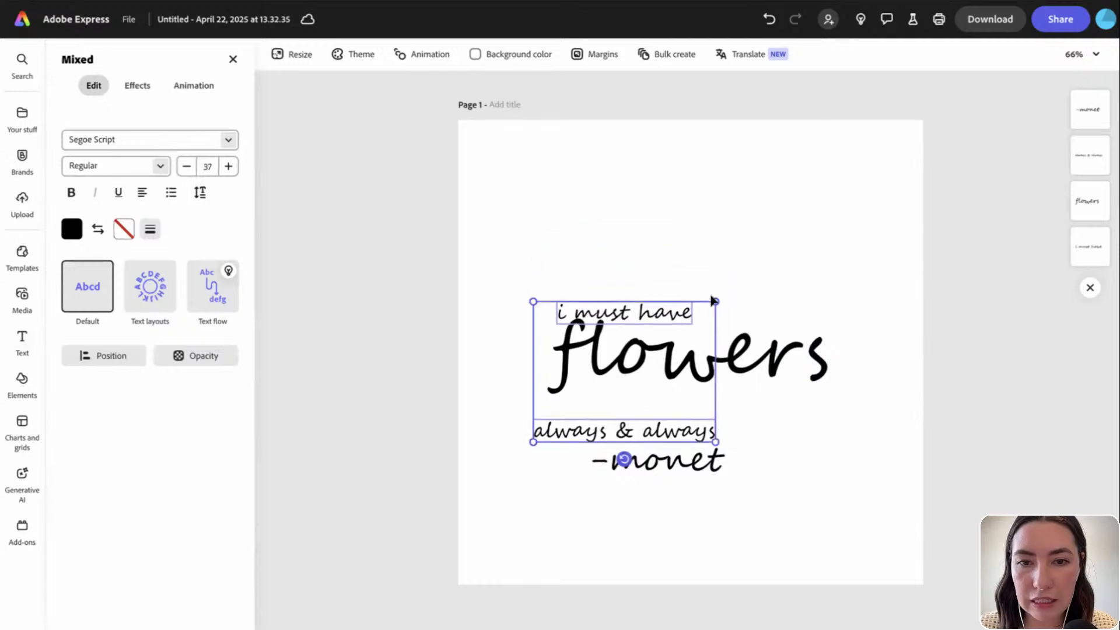
{"action": "left_click", "coordinate": [792, 316]}
{"action": "left_click", "coordinate": [698, 315]}
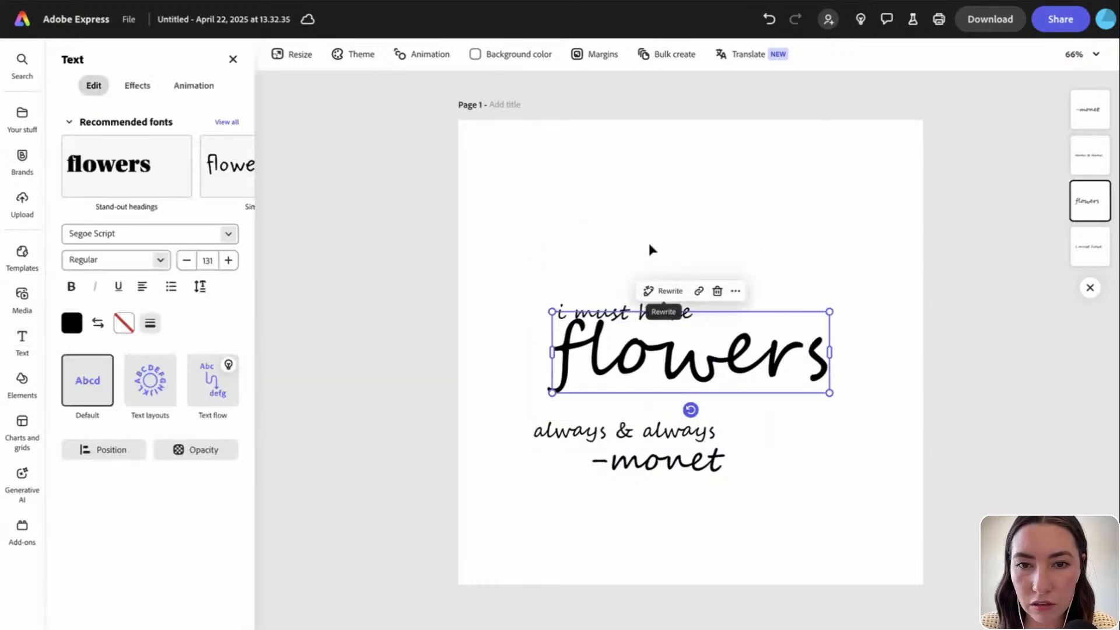
{"action": "left_click", "coordinate": [650, 250]}
{"action": "left_click", "coordinate": [597, 313]}
{"action": "left_click_drag", "start_coordinate": [597, 313], "coordinate": [668, 308]}
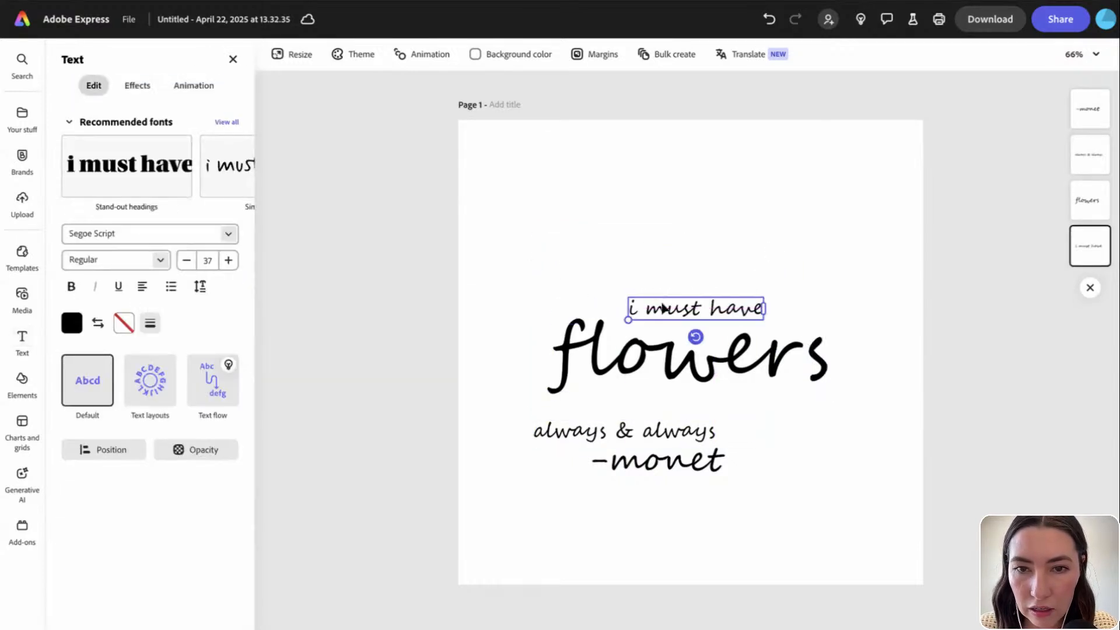
{"action": "left_click_drag", "start_coordinate": [554, 427], "coordinate": [625, 407]}
{"action": "left_click_drag", "start_coordinate": [620, 227], "coordinate": [705, 427]}
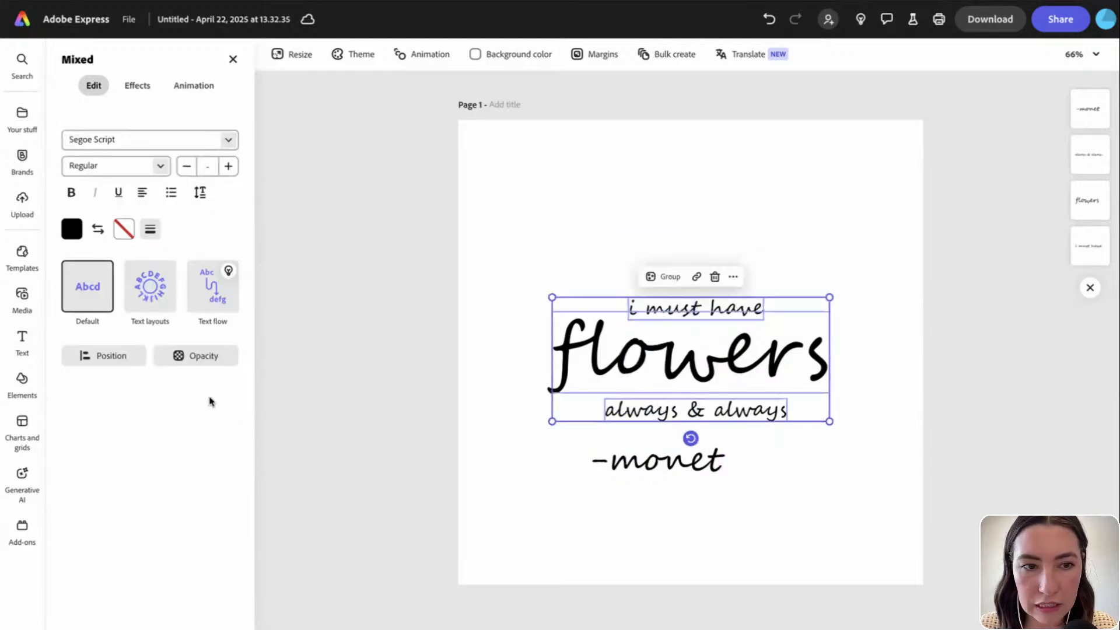
{"action": "left_click", "coordinate": [91, 357]}
Centre the three quote lines horizontally and shrink the '-monet' signature
{"action": "left_click", "coordinate": [174, 439]}
{"action": "left_click", "coordinate": [517, 460]}
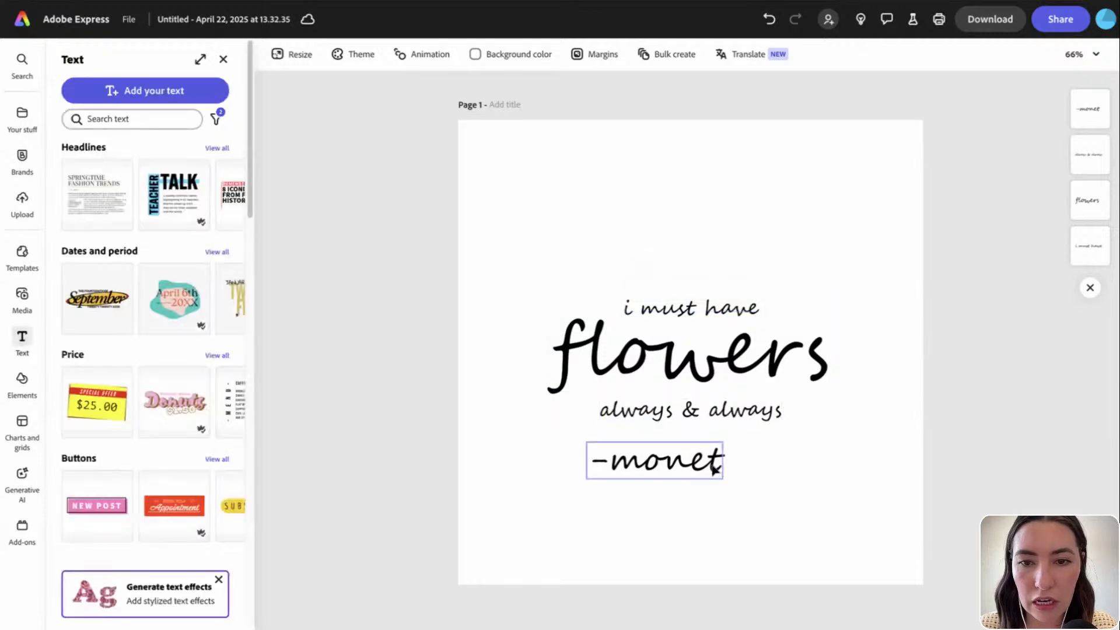
{"action": "left_click", "coordinate": [715, 468]}
{"action": "left_click_drag", "start_coordinate": [728, 440], "coordinate": [660, 472]}
{"action": "left_click", "coordinate": [660, 492]}
{"action": "left_click", "coordinate": [594, 473]}
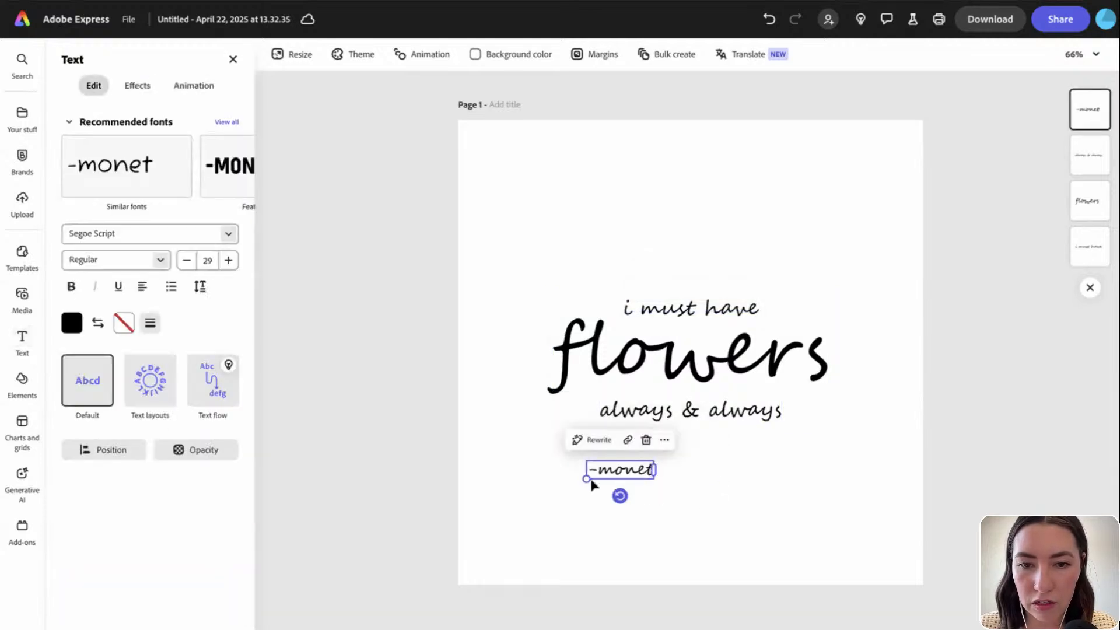
{"action": "left_click_drag", "start_coordinate": [587, 478], "coordinate": [696, 450]}
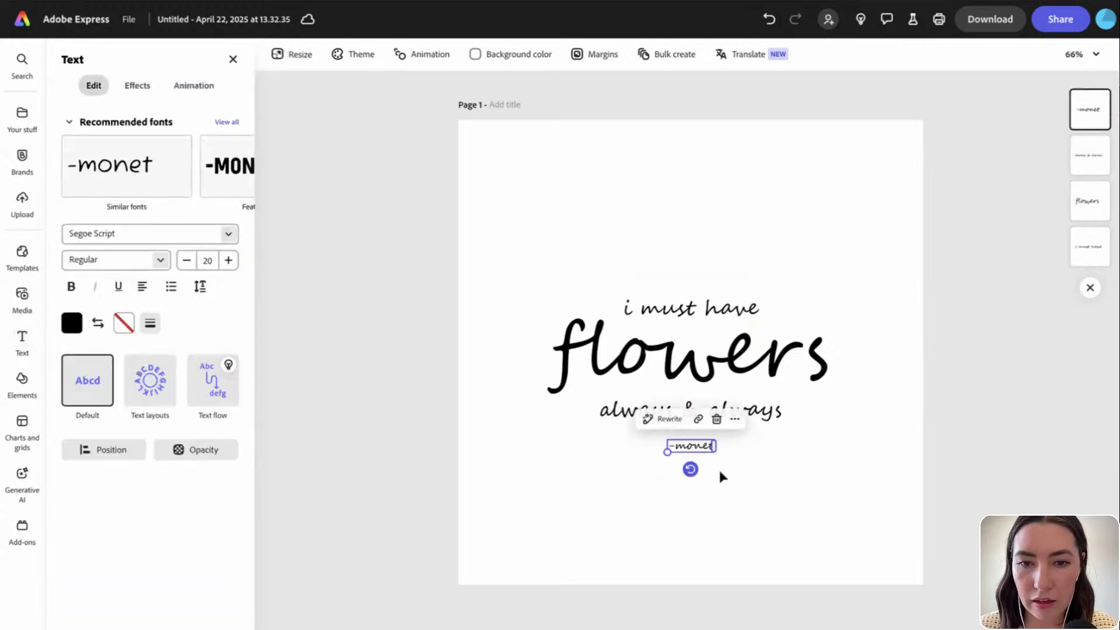
Centre '-monet' under the quote and move all four lines to the page's centre
{"action": "left_click", "coordinate": [129, 452]}
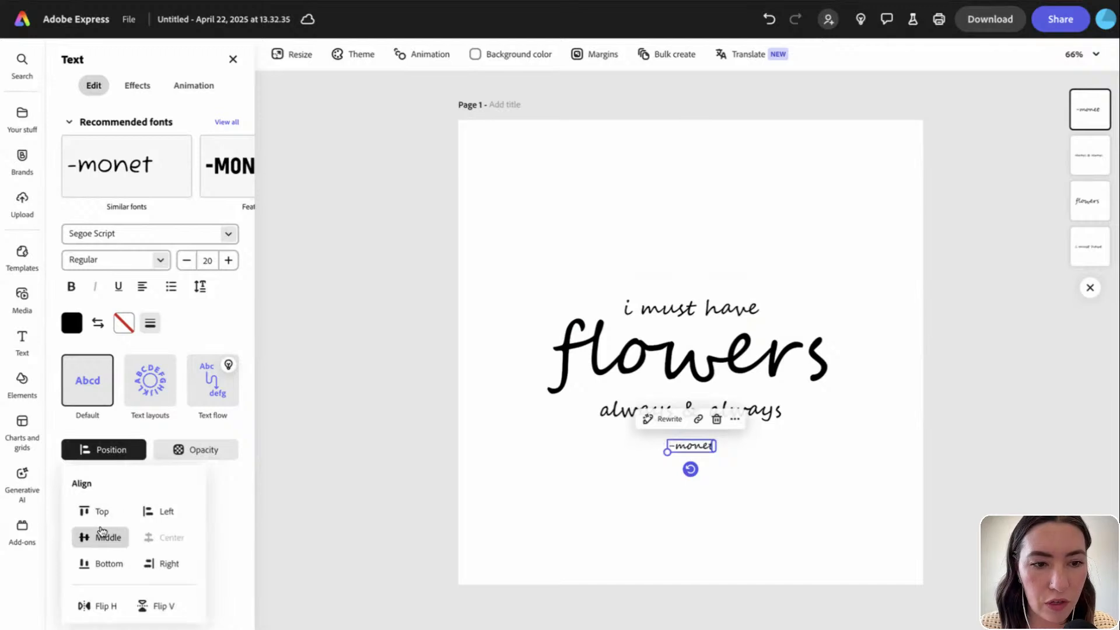
{"action": "left_click", "coordinate": [701, 518]}
{"action": "left_click", "coordinate": [702, 519]}
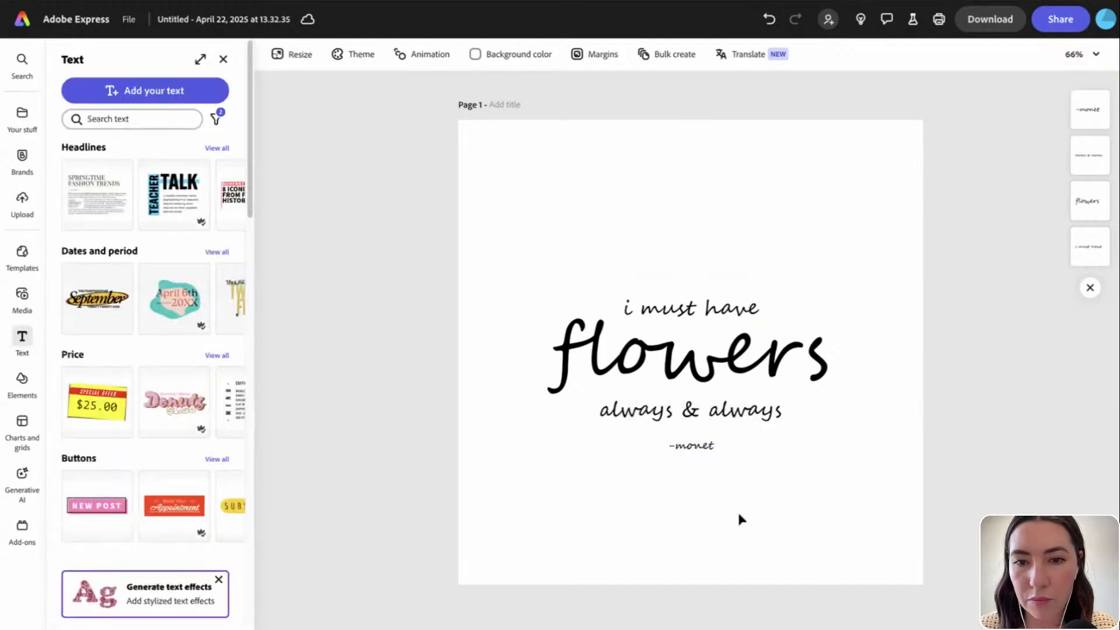
{"action": "left_click_drag", "start_coordinate": [771, 510], "coordinate": [633, 299]}
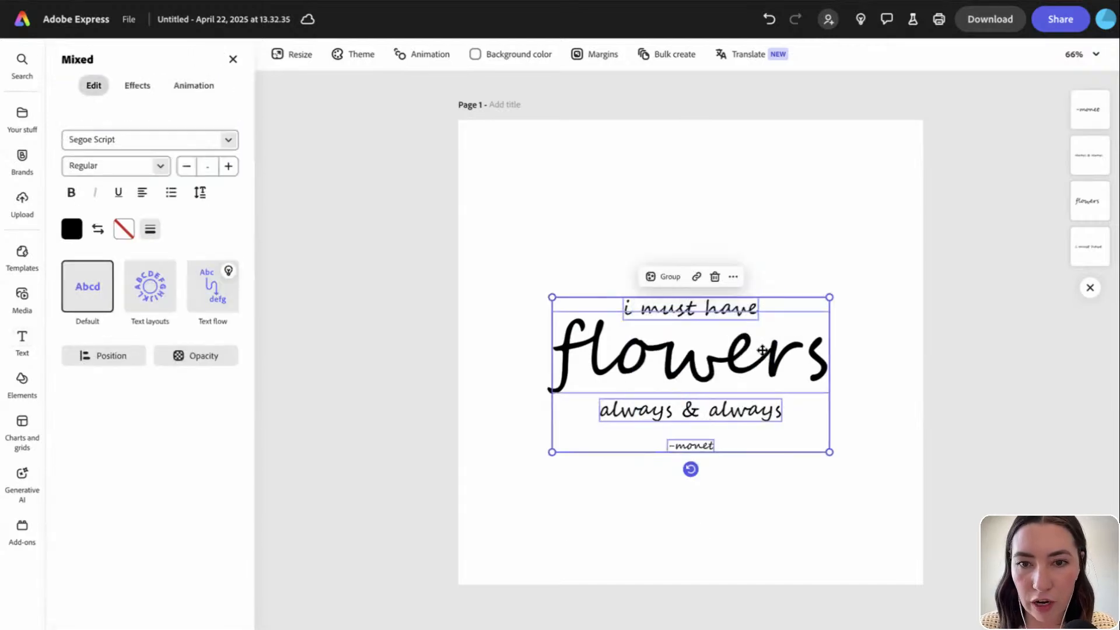
{"action": "mouse_move", "coordinate": [762, 350]}
{"action": "left_mouse_down"}
{"action": "mouse_move", "coordinate": [762, 338]}
{"action": "mouse_move", "coordinate": [762, 382]}
{"action": "mouse_move", "coordinate": [760, 328]}
{"action": "mouse_move", "coordinate": [762, 349]}
{"action": "mouse_move", "coordinate": [749, 347]}
{"action": "left_mouse_up"}
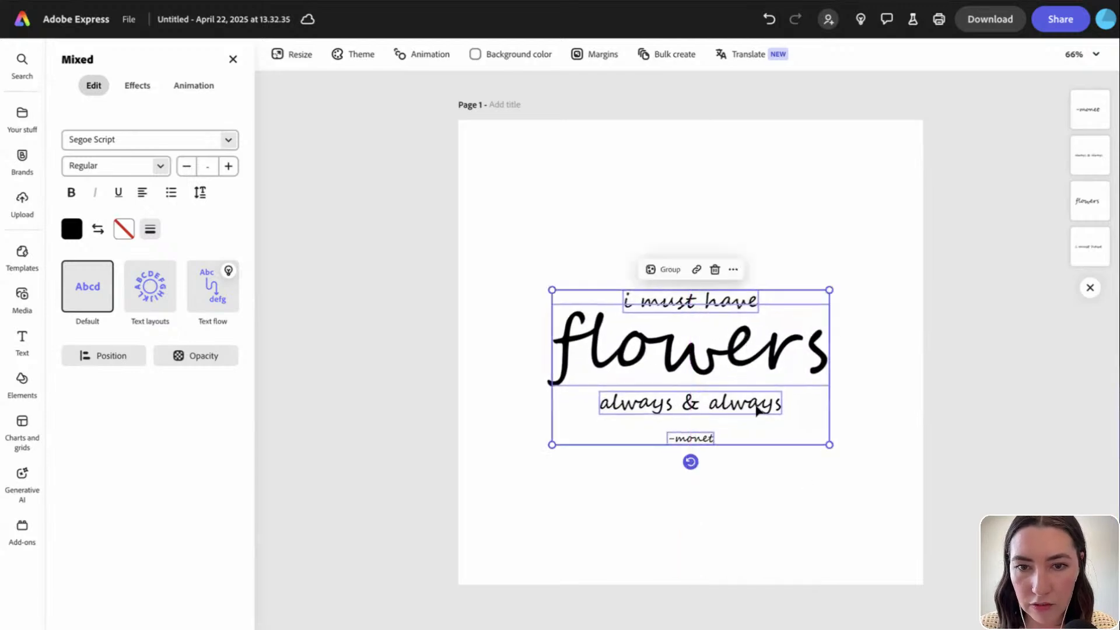
{"action": "left_click", "coordinate": [773, 461]}
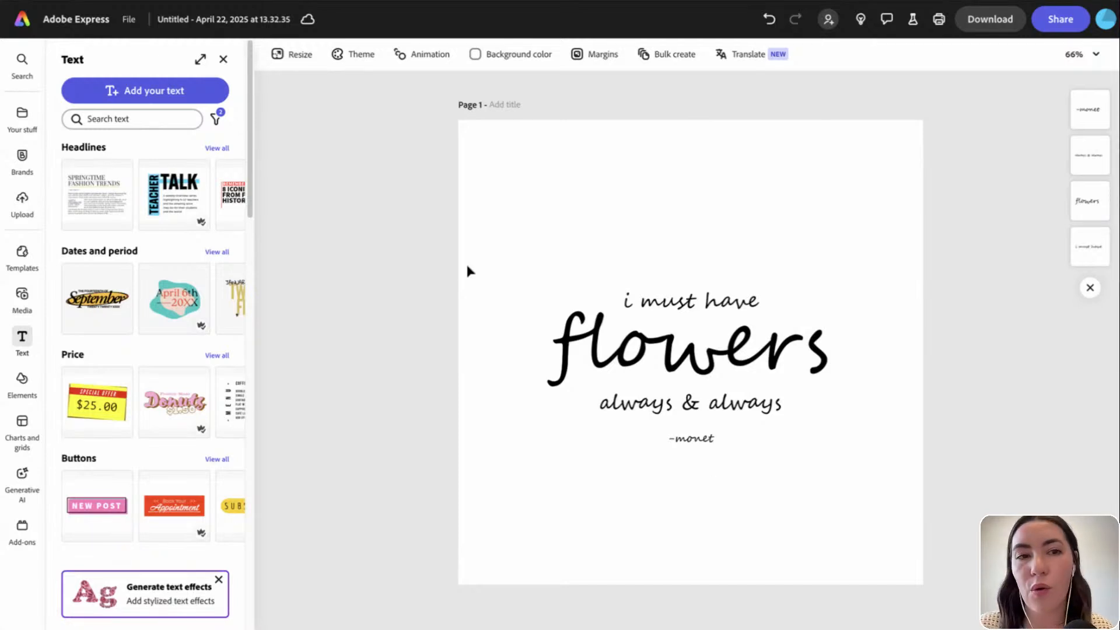
Search the Elements icon library for 'flowers' and browse the results
{"action": "left_click", "coordinate": [24, 369]}
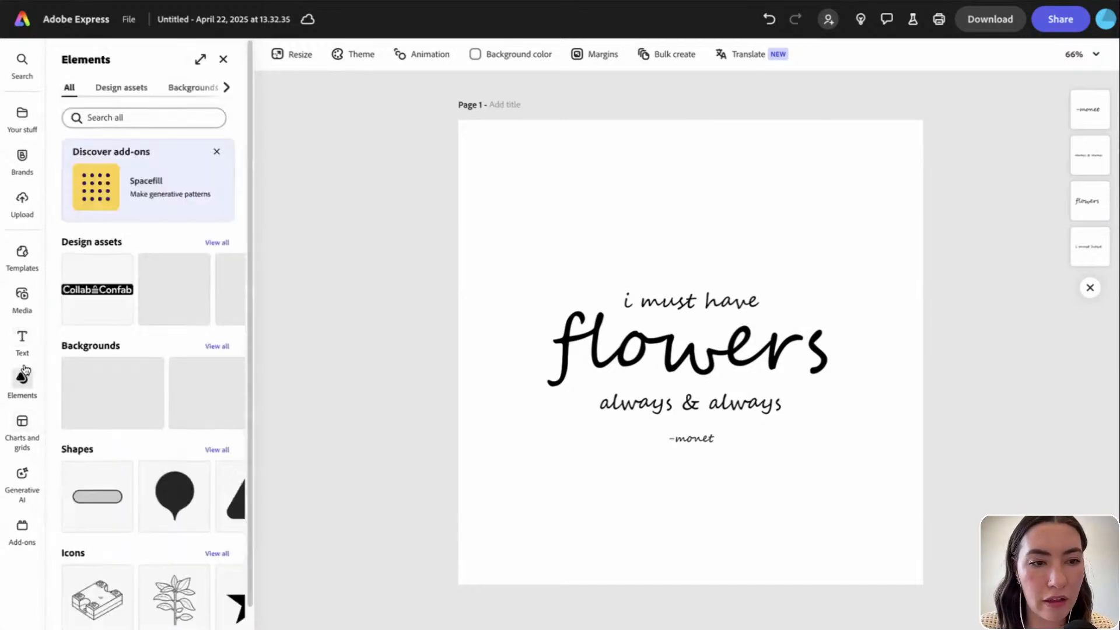
{"action": "left_click", "coordinate": [227, 87]}
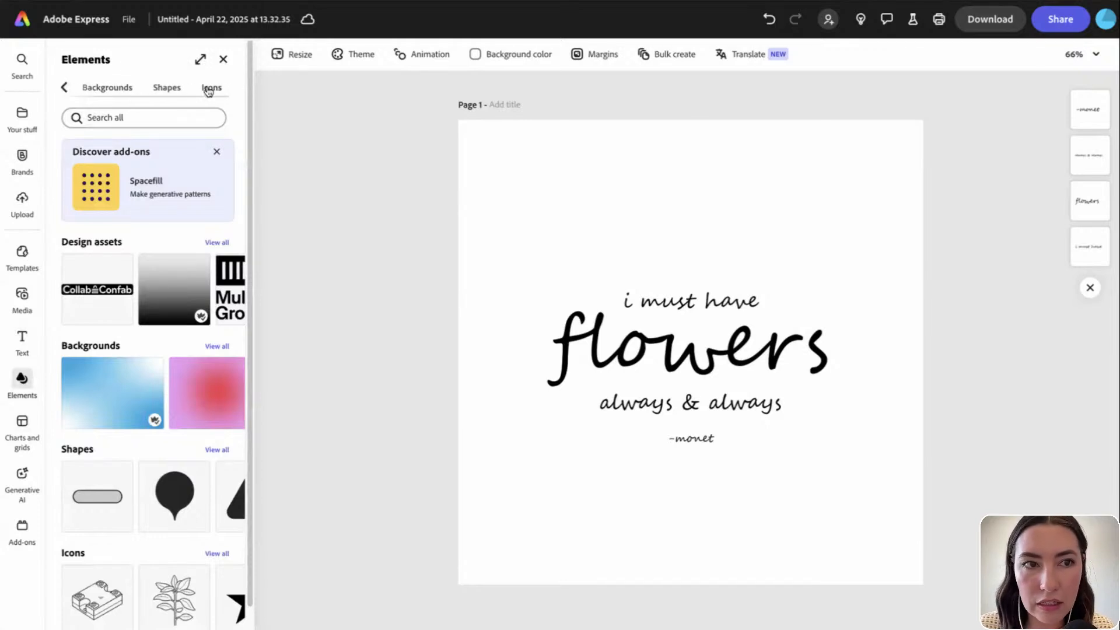
{"action": "left_click", "coordinate": [208, 90]}
{"action": "left_click", "coordinate": [124, 118]}
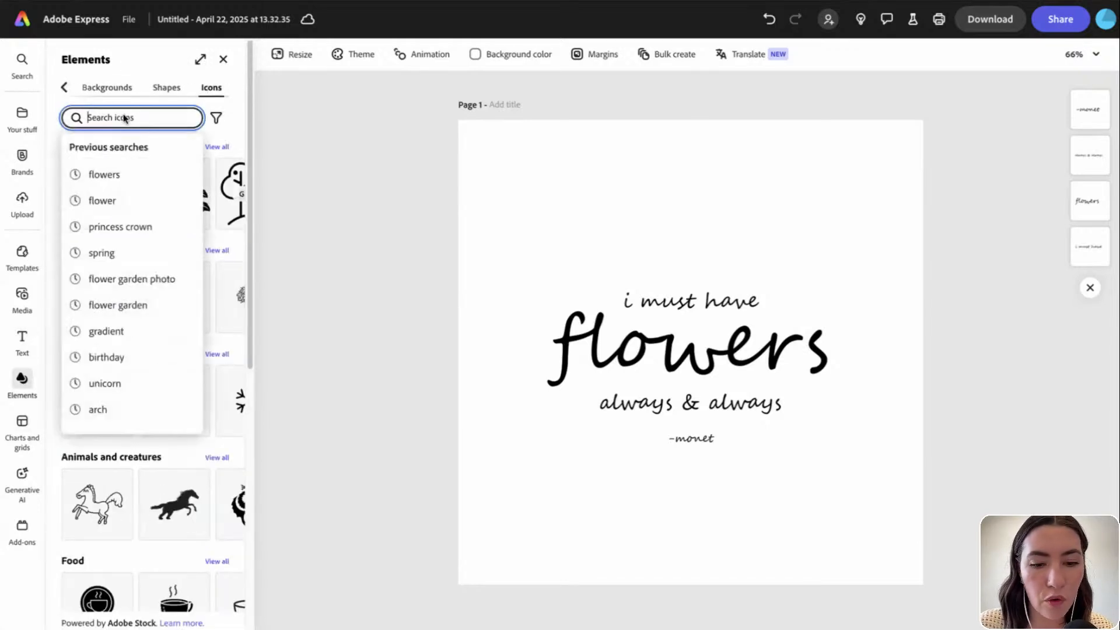
{"action": "type", "text": "flower"}
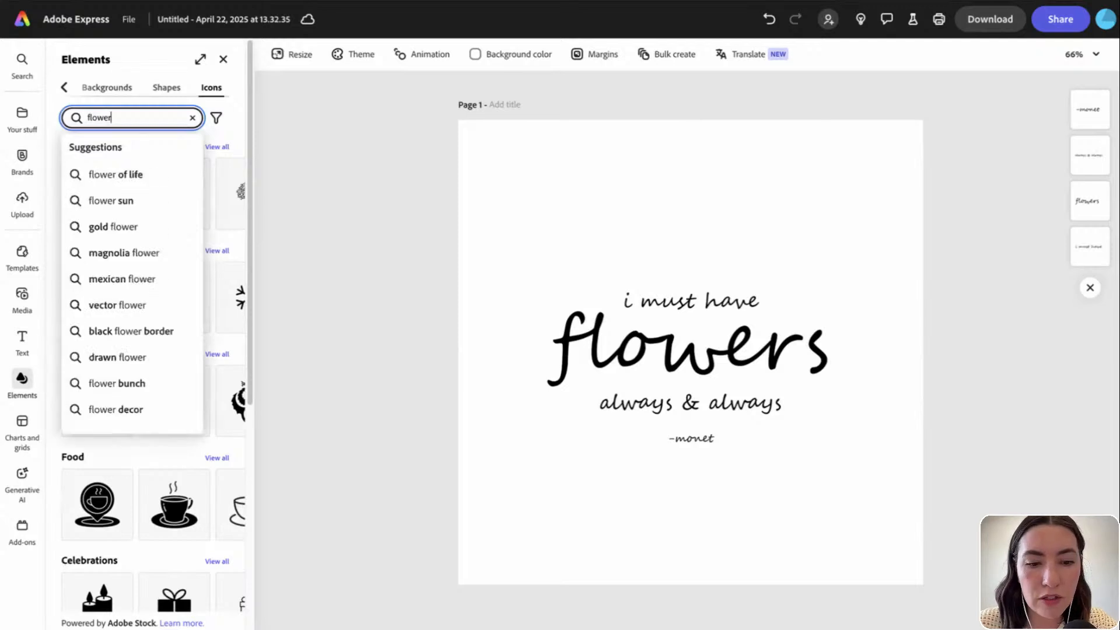
{"action": "type", "text": "s"}
{"action": "key", "text": "Return"}
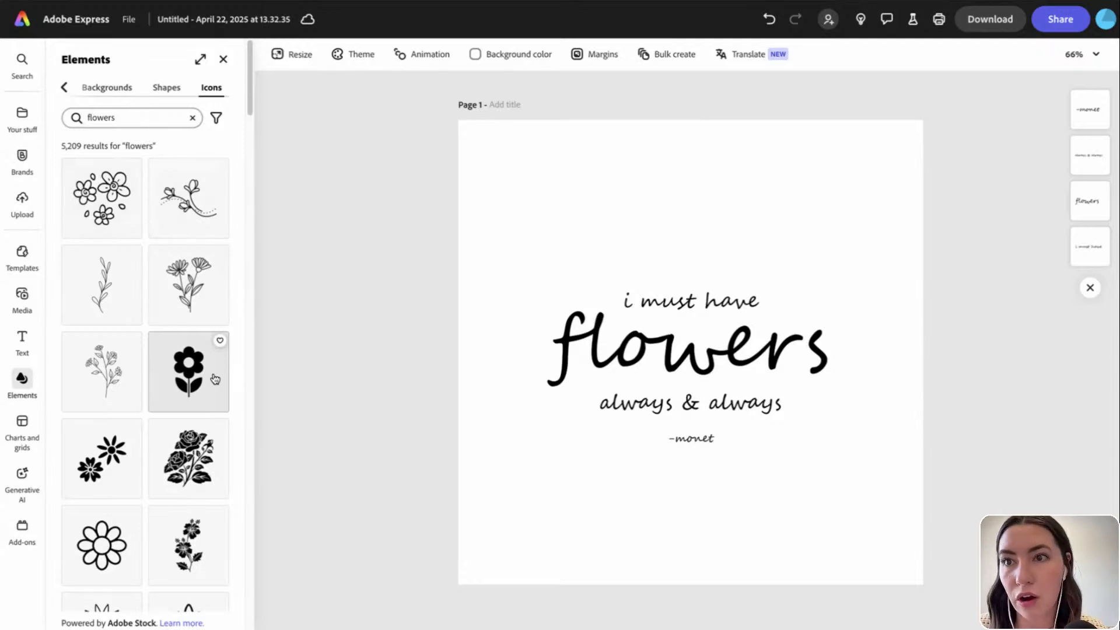
{"action": "scroll", "coordinate": [223, 492], "scroll_direction": "down", "scroll_amount": 2}
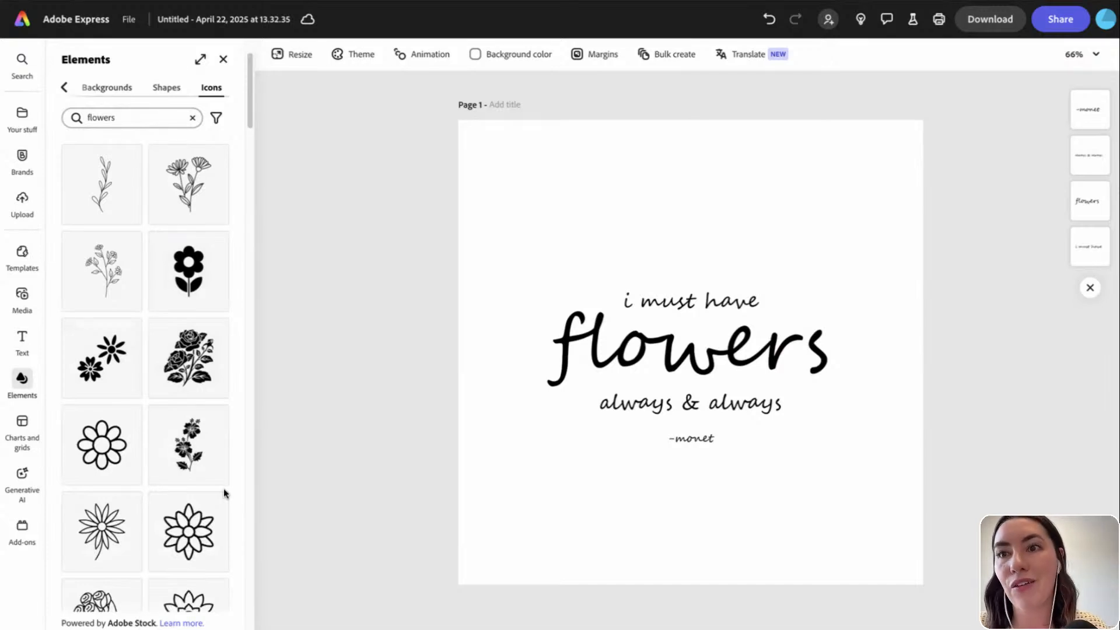
{"action": "scroll", "coordinate": [174, 491], "scroll_direction": "down", "scroll_amount": 12}
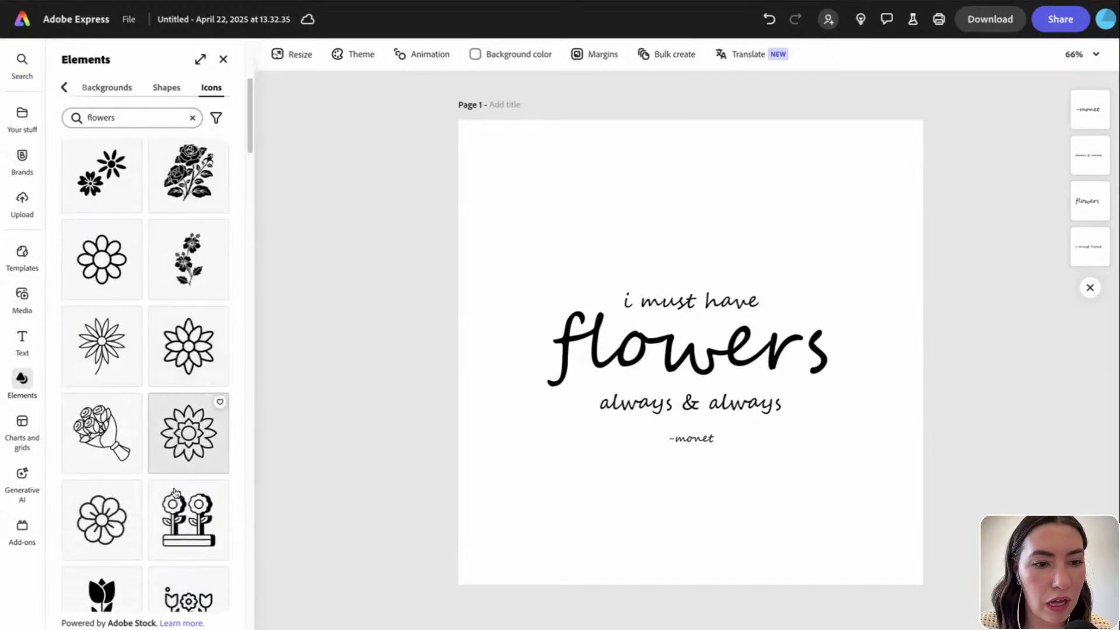
{"action": "scroll", "coordinate": [175, 494], "scroll_direction": "down", "scroll_amount": 2}
{"action": "scroll", "coordinate": [164, 494], "scroll_direction": "up", "scroll_amount": 15}
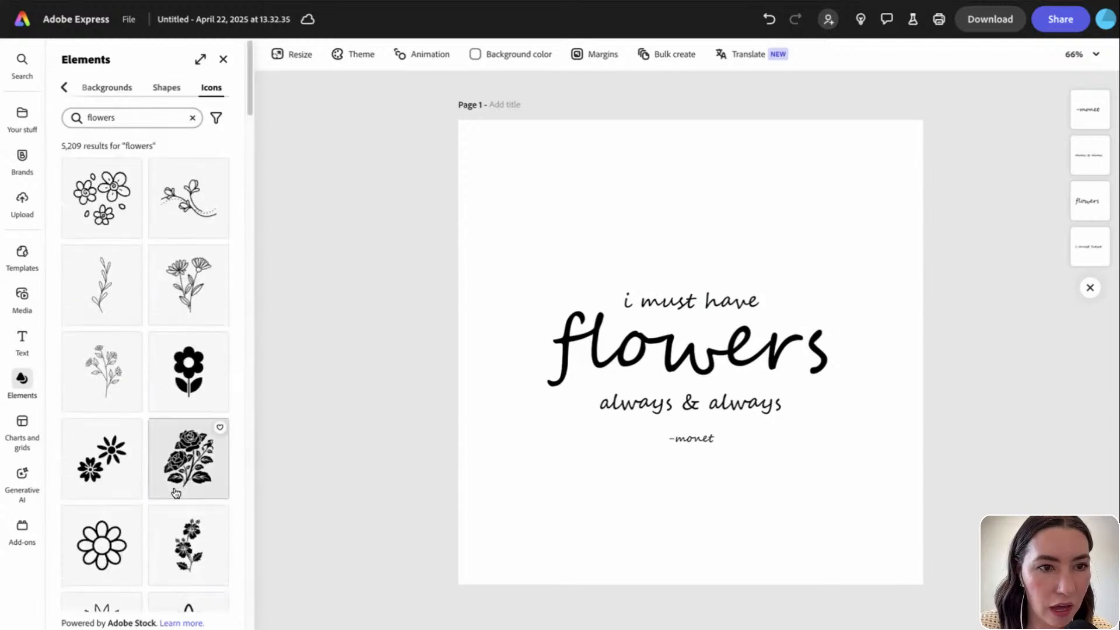
{"action": "scroll", "coordinate": [148, 495], "scroll_direction": "down", "scroll_amount": 1}
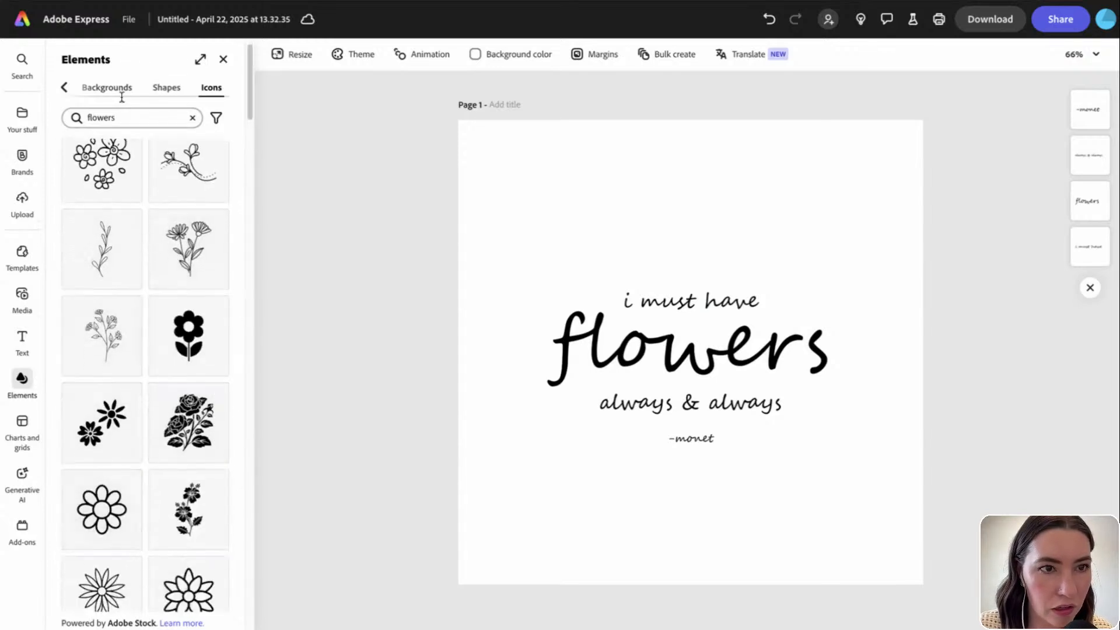
Change the icon search to 'flower' and add the line-drawn coneflower icon to the page
{"action": "left_click", "coordinate": [125, 116]}
{"action": "key", "text": "BackSpace"}
{"action": "key", "text": "Return"}
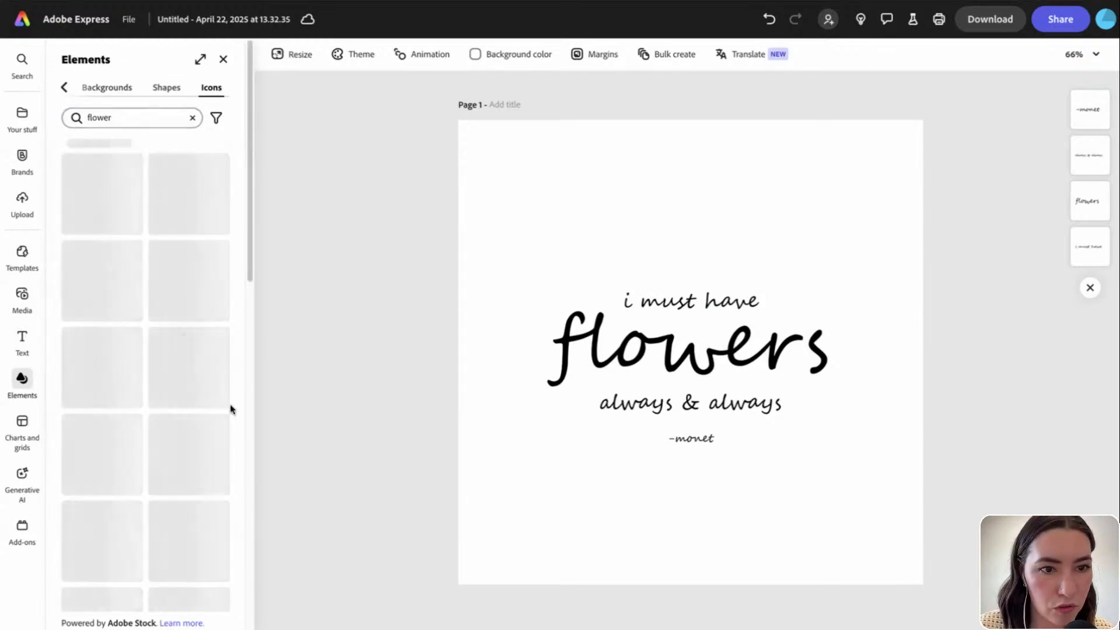
{"action": "scroll", "coordinate": [195, 421], "scroll_direction": "down", "scroll_amount": 3}
{"action": "scroll", "coordinate": [196, 421], "scroll_direction": "down", "scroll_amount": 9}
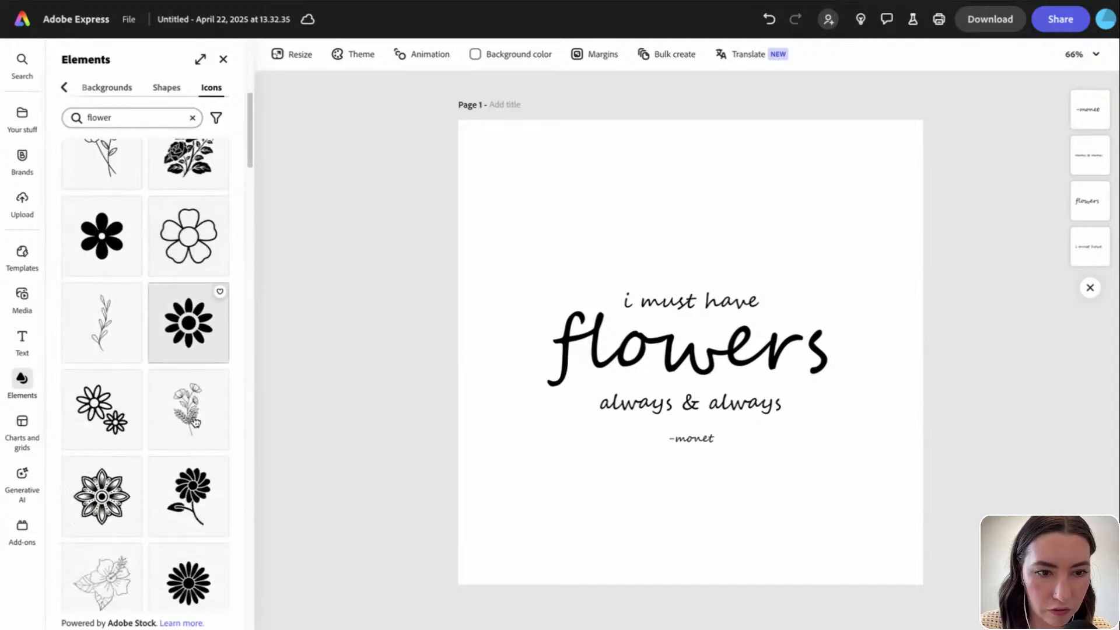
{"action": "scroll", "coordinate": [195, 422], "scroll_direction": "down", "scroll_amount": 2}
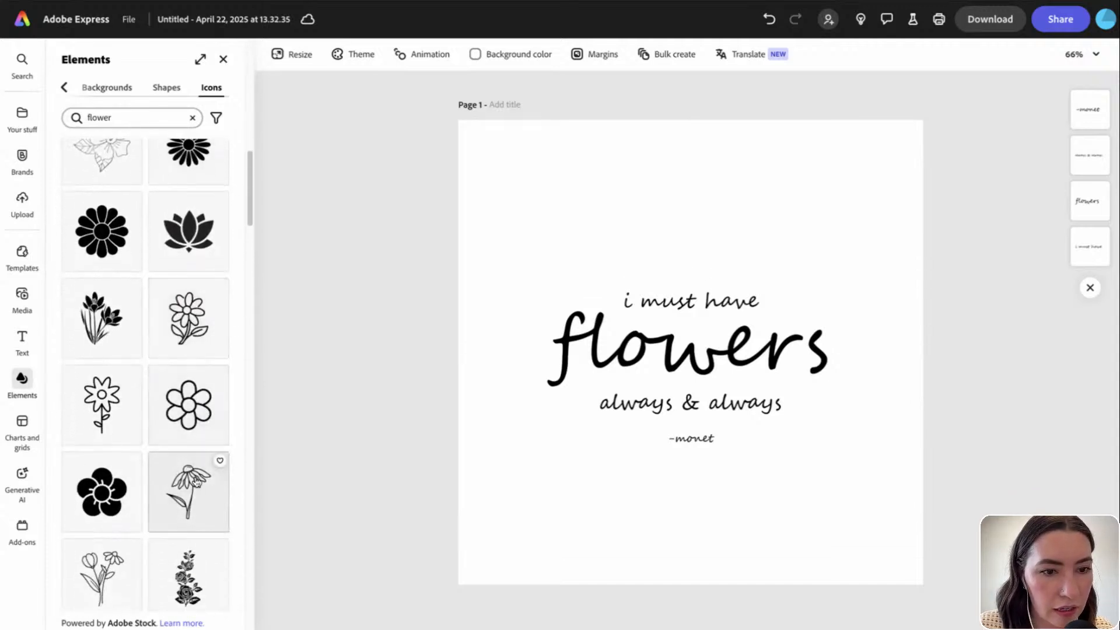
{"action": "left_click", "coordinate": [188, 492]}
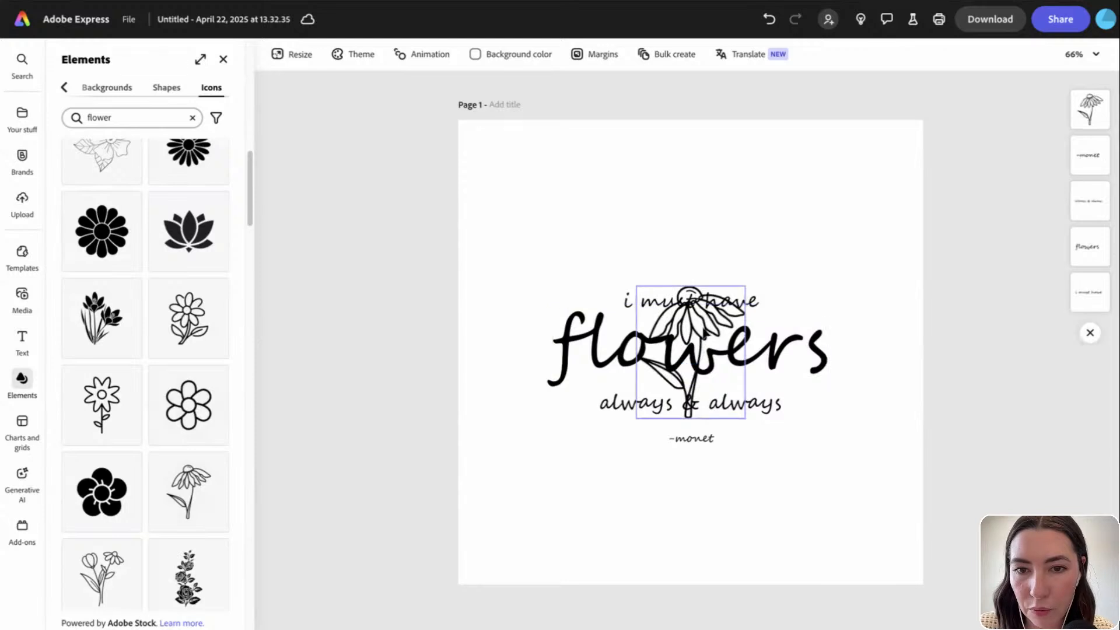
Move the coneflower to the bottom-left and mirror the right-hand flower horizontally
{"action": "left_click_drag", "start_coordinate": [688, 353], "coordinate": [617, 538]}
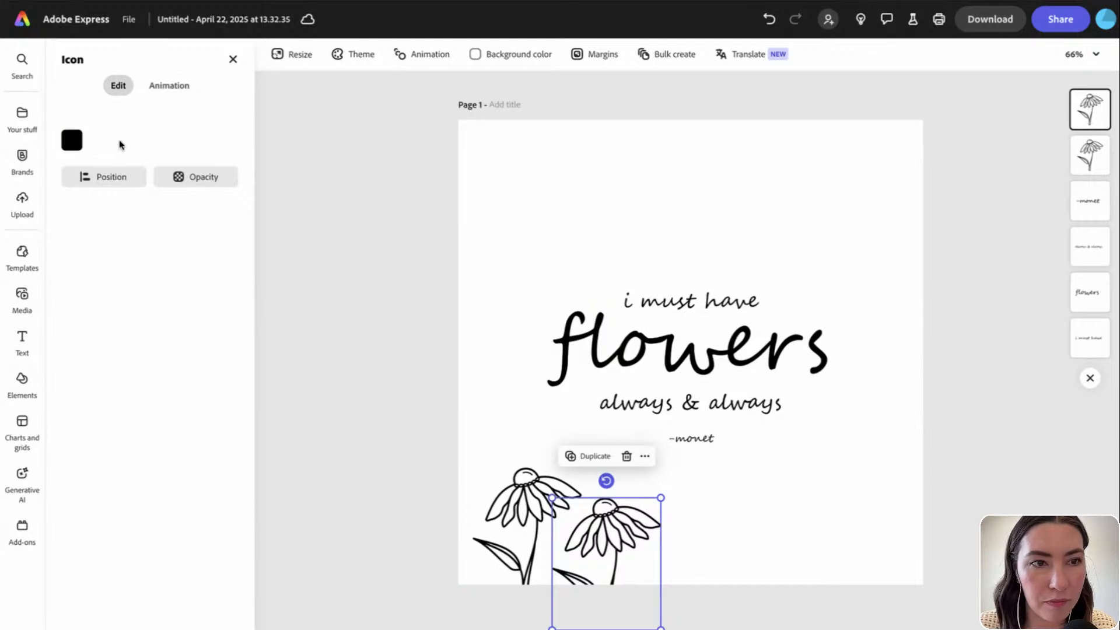
{"action": "left_click", "coordinate": [108, 178]}
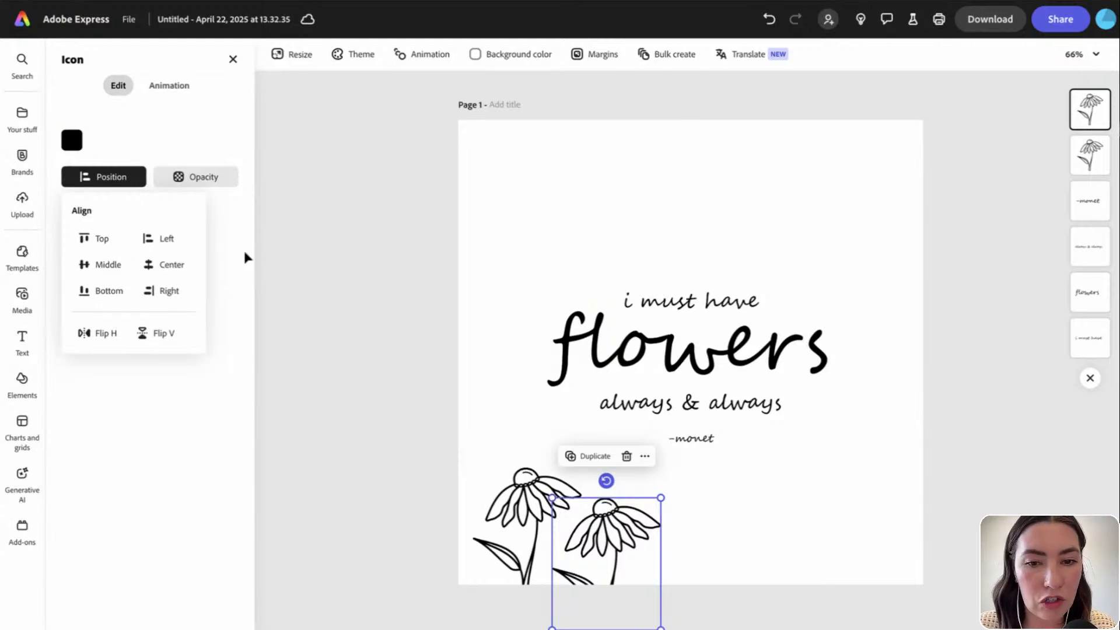
{"action": "left_click", "coordinate": [99, 332]}
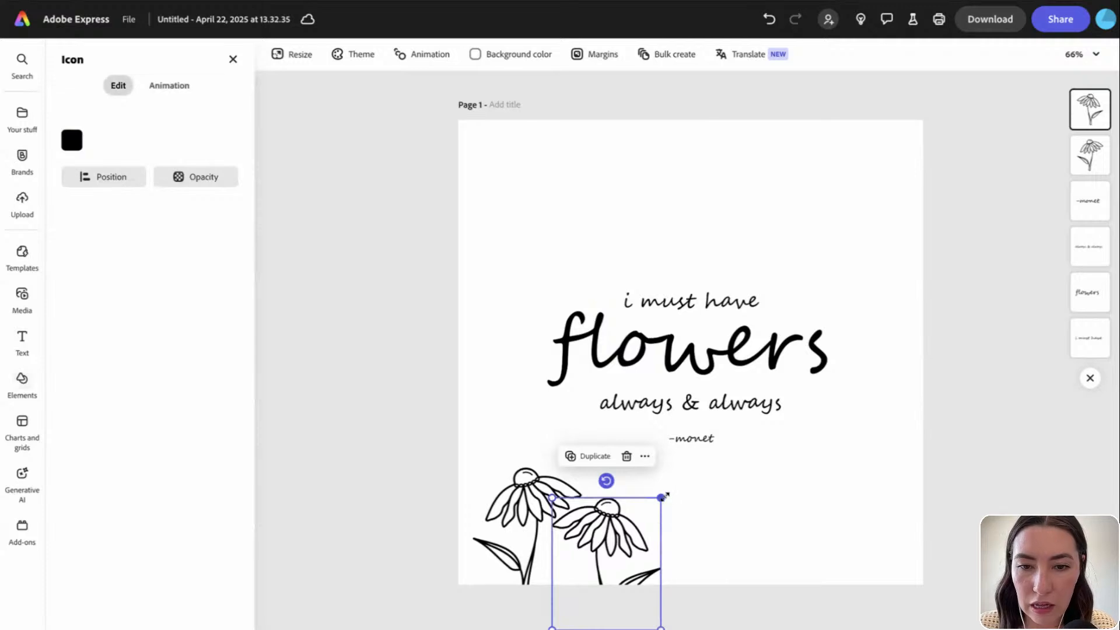
{"action": "left_click_drag", "start_coordinate": [662, 497], "coordinate": [656, 508]}
{"action": "left_click", "coordinate": [740, 555]}
Reposition and try resizing the right-hand flower at the bottom of the page
{"action": "left_click_drag", "start_coordinate": [607, 563], "coordinate": [624, 545]}
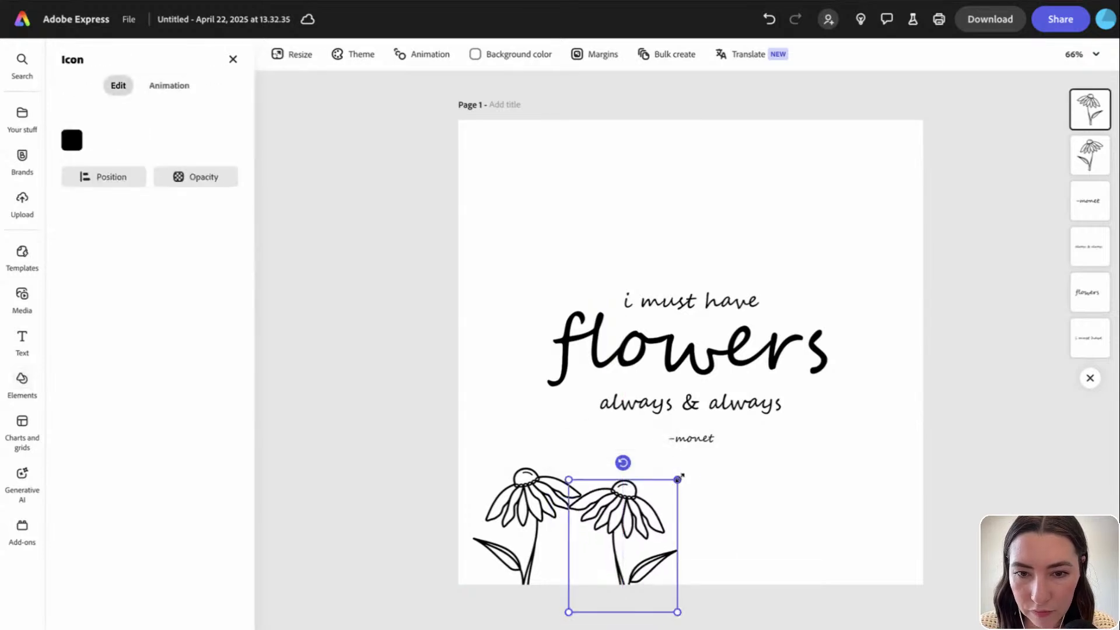
{"action": "left_click_drag", "start_coordinate": [667, 493], "coordinate": [628, 522]}
{"action": "left_click_drag", "start_coordinate": [569, 480], "coordinate": [632, 190]}
{"action": "left_click", "coordinate": [759, 531]}
{"action": "left_click_drag", "start_coordinate": [664, 292], "coordinate": [590, 252]}
{"action": "left_click", "coordinate": [718, 264]}
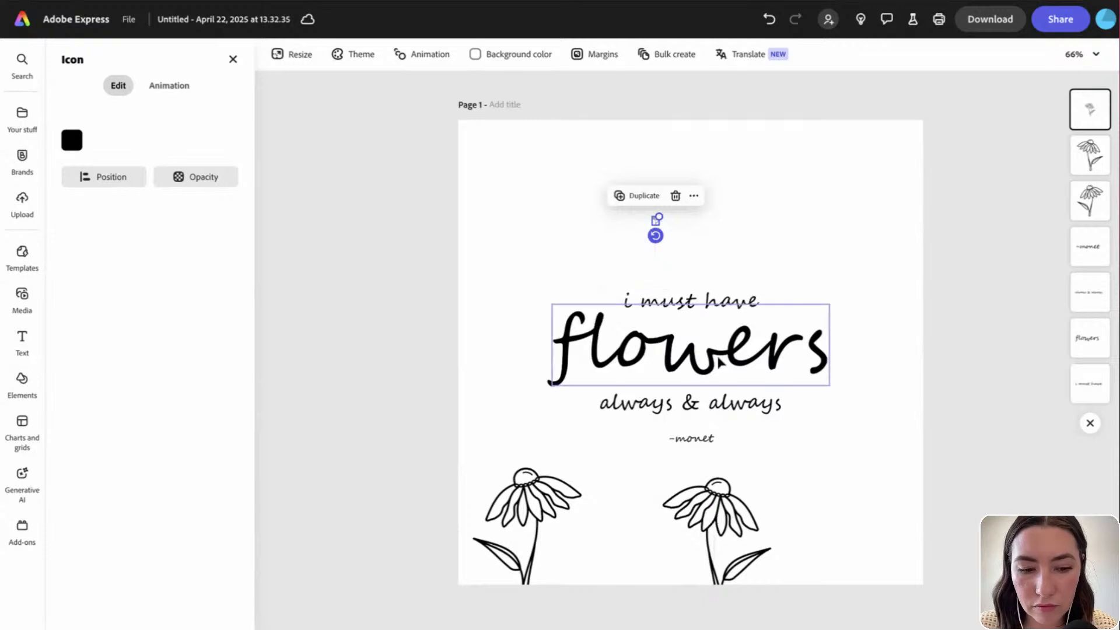
Undo the accidental tiny daisy copy above the quote and deselect everything
{"action": "key", "text": "ctrl+z"}
{"action": "left_click", "coordinate": [821, 433]}
{"action": "left_click", "coordinate": [720, 514]}
{"action": "left_click_drag", "start_coordinate": [720, 515], "coordinate": [642, 287]}
{"action": "key", "text": "ctrl+z"}
{"action": "left_click", "coordinate": [808, 499]}
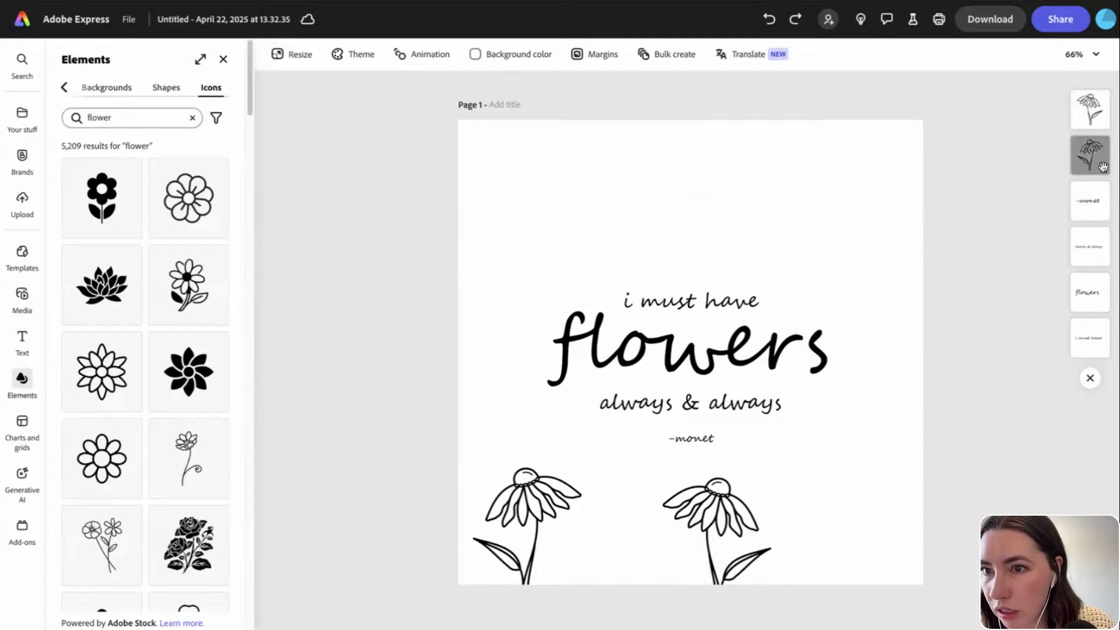
Replace the right daisy with the drooping daisy icon, placed beside the -monet credit
{"action": "left_click", "coordinate": [719, 524]}
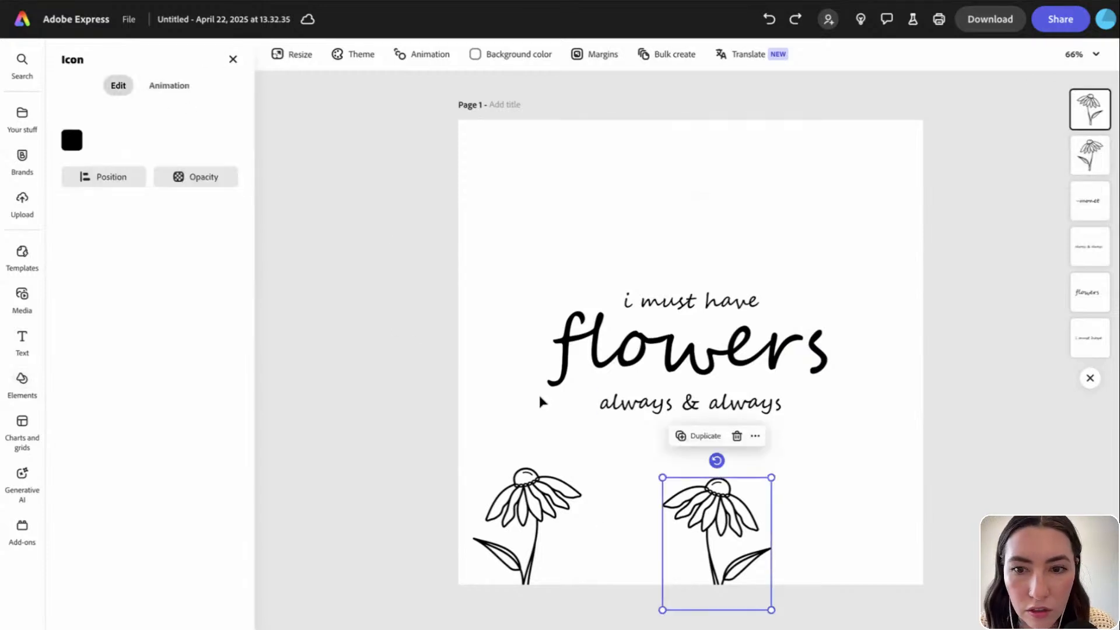
{"action": "left_click", "coordinate": [737, 436]}
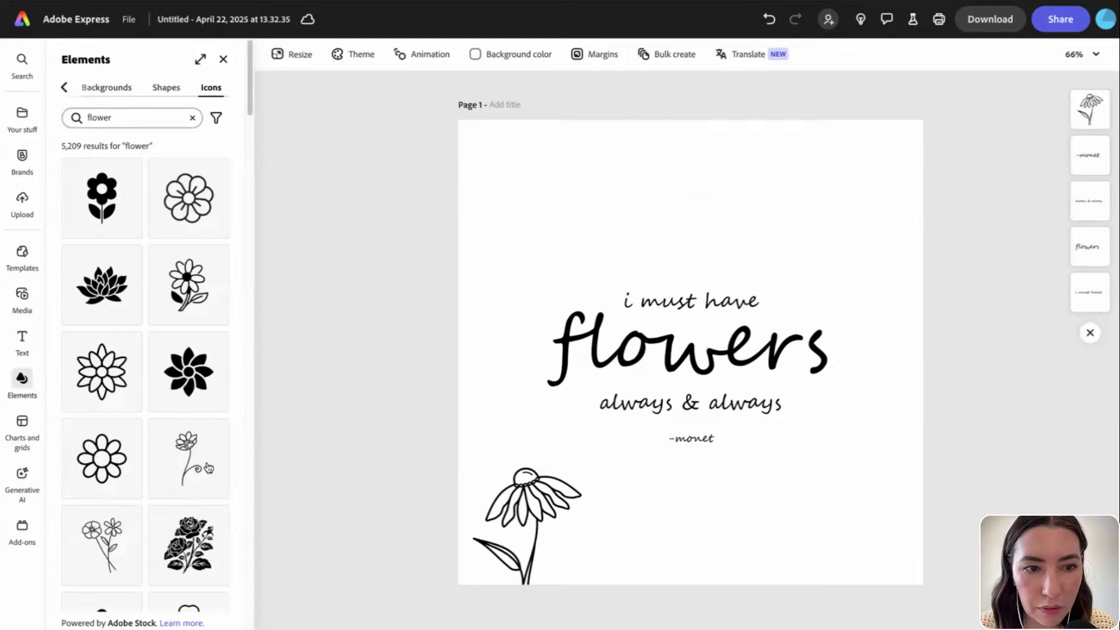
{"action": "scroll", "coordinate": [209, 466], "scroll_direction": "down", "scroll_amount": 10}
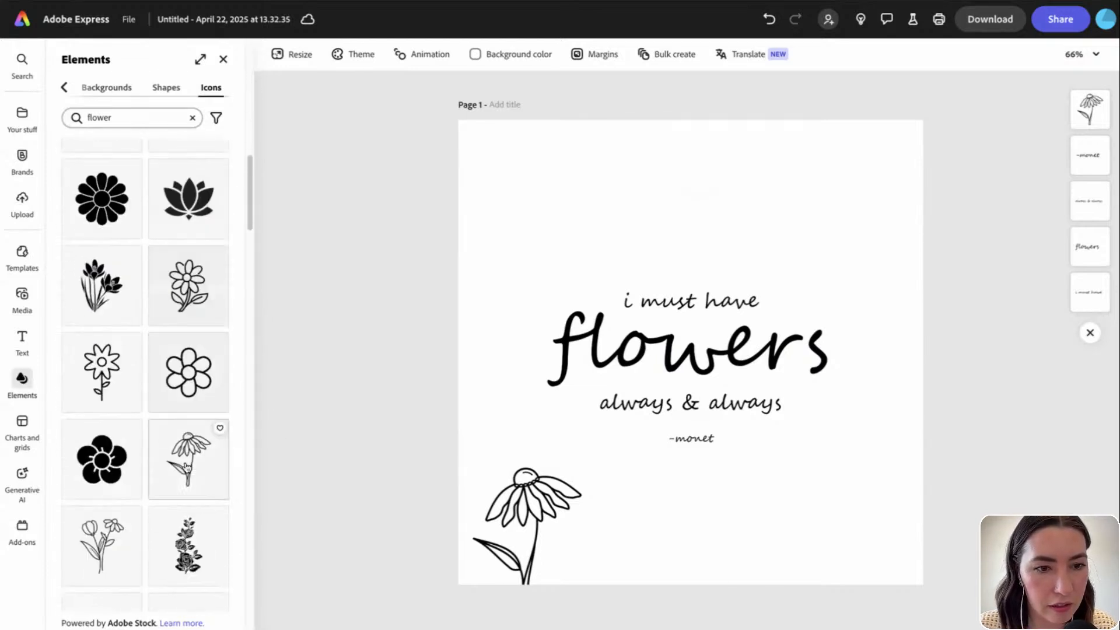
{"action": "scroll", "coordinate": [186, 466], "scroll_direction": "down", "scroll_amount": 3}
{"action": "left_click", "coordinate": [191, 309]}
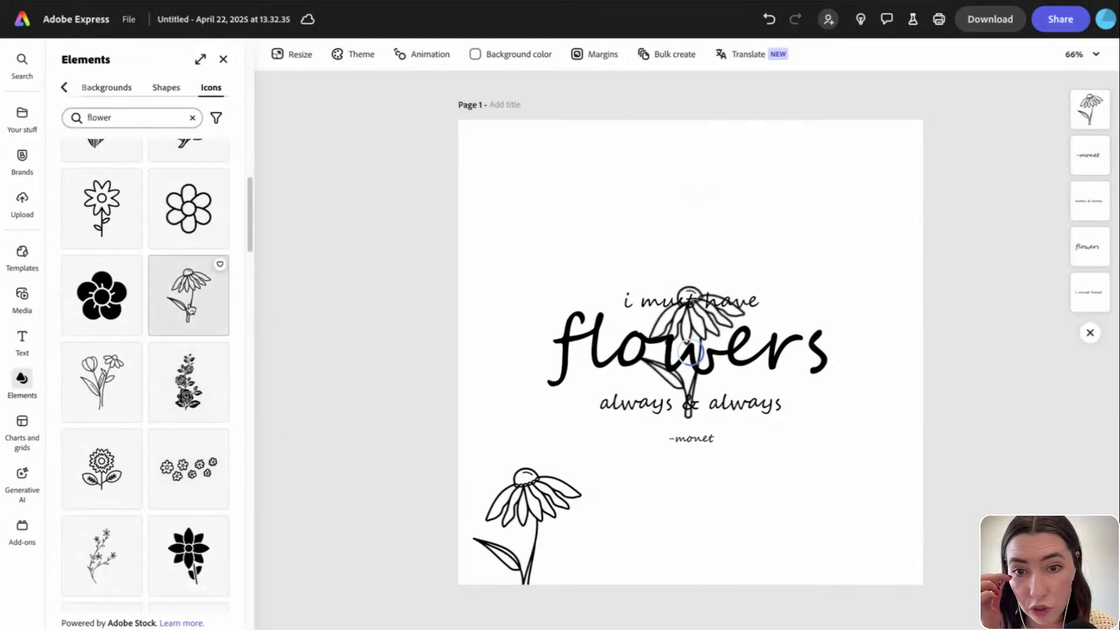
{"action": "left_click_drag", "start_coordinate": [691, 327], "coordinate": [653, 478]}
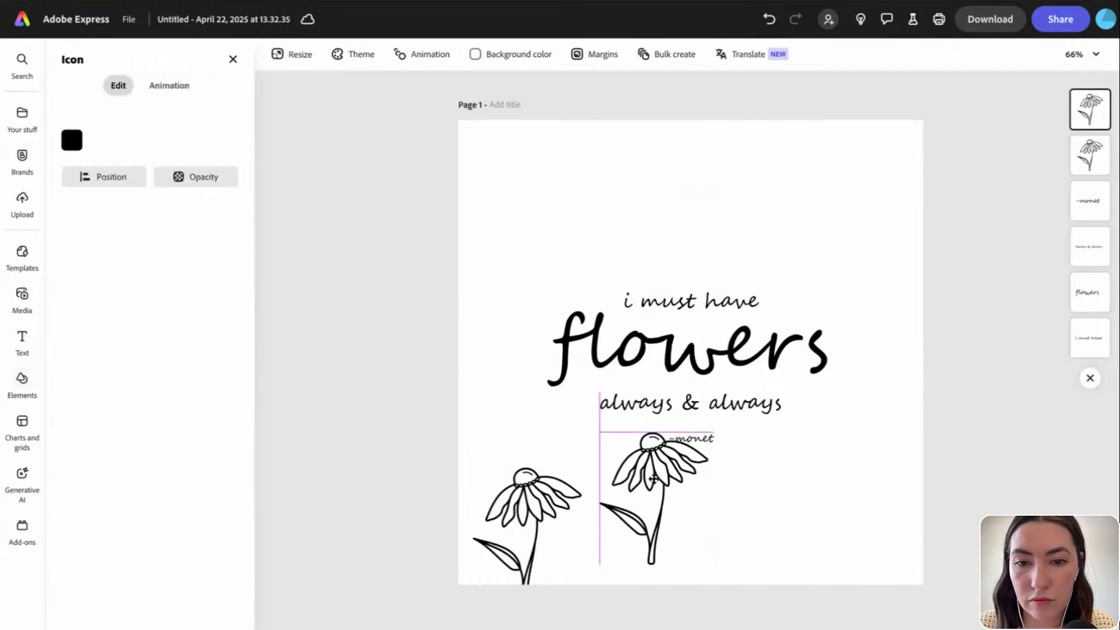
Mirror the new daisy horizontally and shrink it
{"action": "left_click", "coordinate": [104, 177]}
{"action": "left_click", "coordinate": [110, 340]}
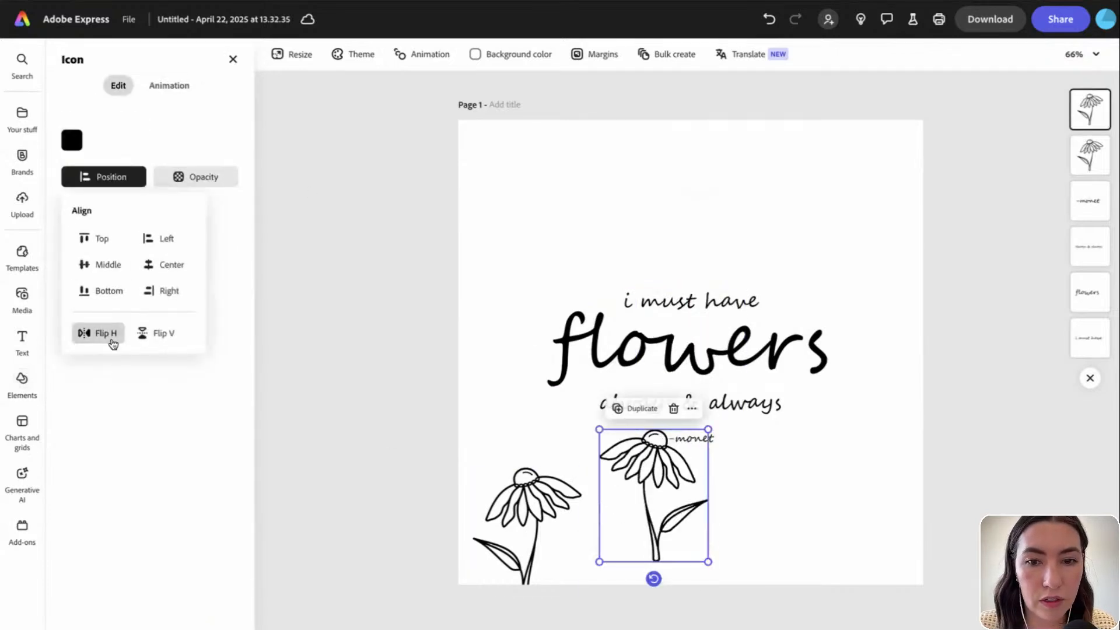
{"action": "left_click_drag", "start_coordinate": [709, 429], "coordinate": [677, 500]}
{"action": "left_click", "coordinate": [670, 512]}
{"action": "key", "text": "ctrl+z"}
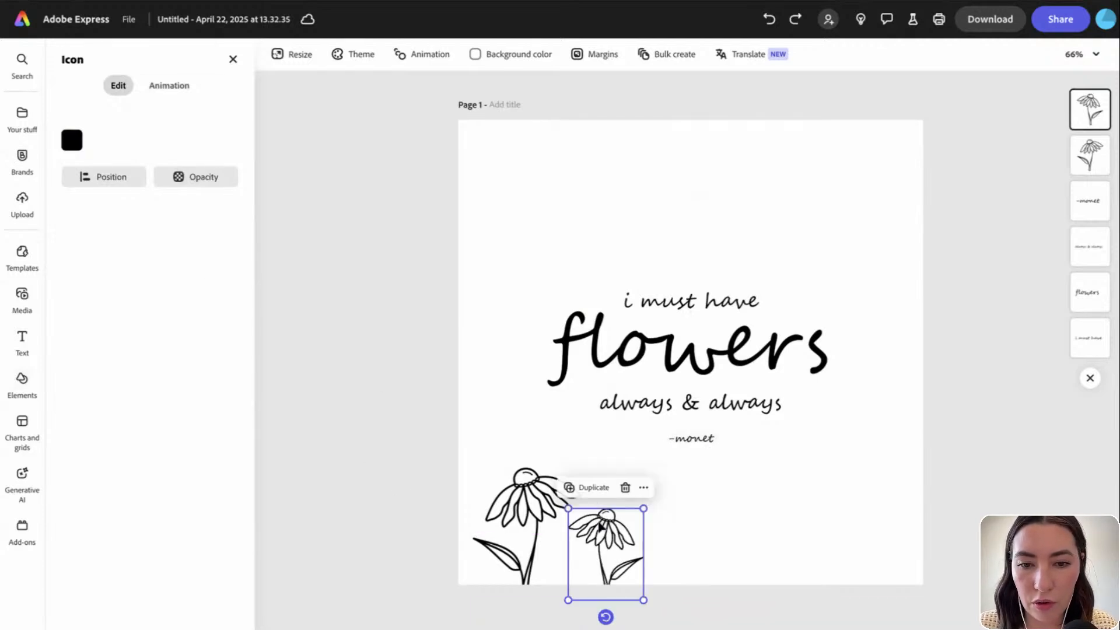
Place a mirrored, enlarged copy of the small daisy further right, in line with the others
{"action": "left_click", "coordinate": [589, 487]}
{"action": "left_click_drag", "start_coordinate": [613, 537], "coordinate": [697, 534]}
{"action": "left_click", "coordinate": [97, 177]}
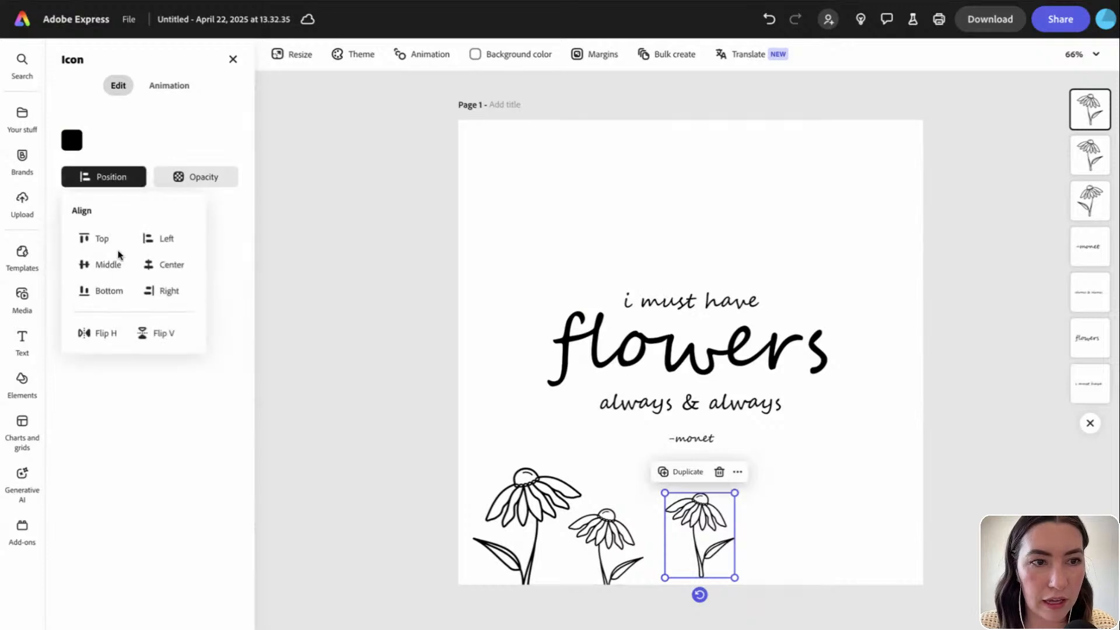
{"action": "left_click", "coordinate": [108, 334]}
{"action": "left_click_drag", "start_coordinate": [735, 493], "coordinate": [782, 437]}
{"action": "left_click_drag", "start_coordinate": [728, 462], "coordinate": [768, 416]}
Mirror and shrink that daisy copy, then nudge the middle daisy into place
{"action": "left_click", "coordinate": [117, 178]}
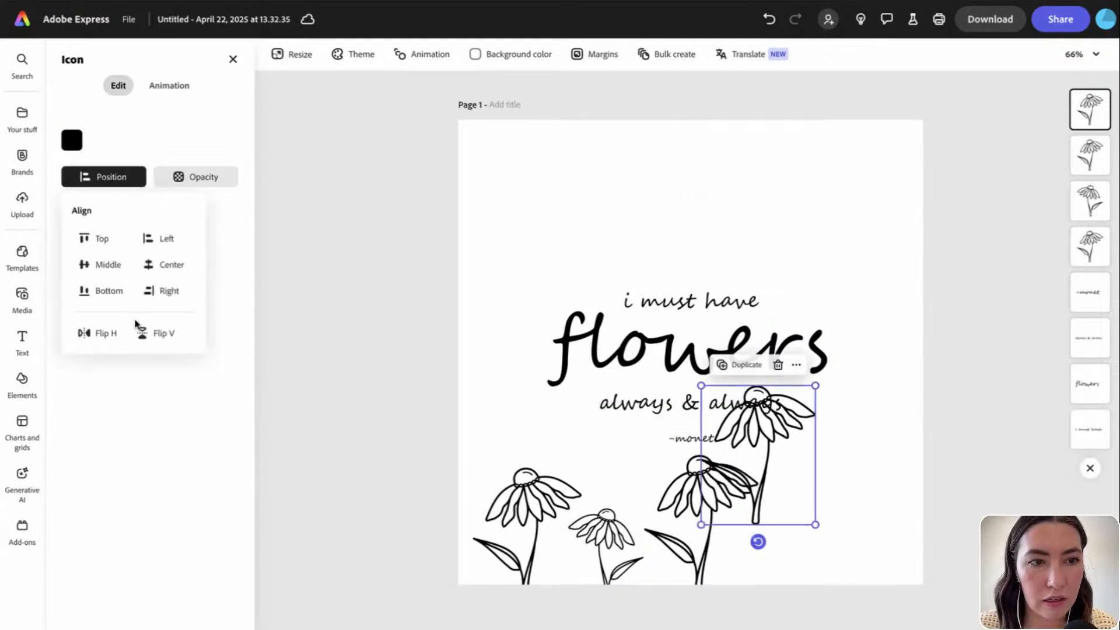
{"action": "left_click", "coordinate": [116, 332]}
{"action": "left_click_drag", "start_coordinate": [815, 386], "coordinate": [766, 530]}
{"action": "left_click", "coordinate": [618, 535]}
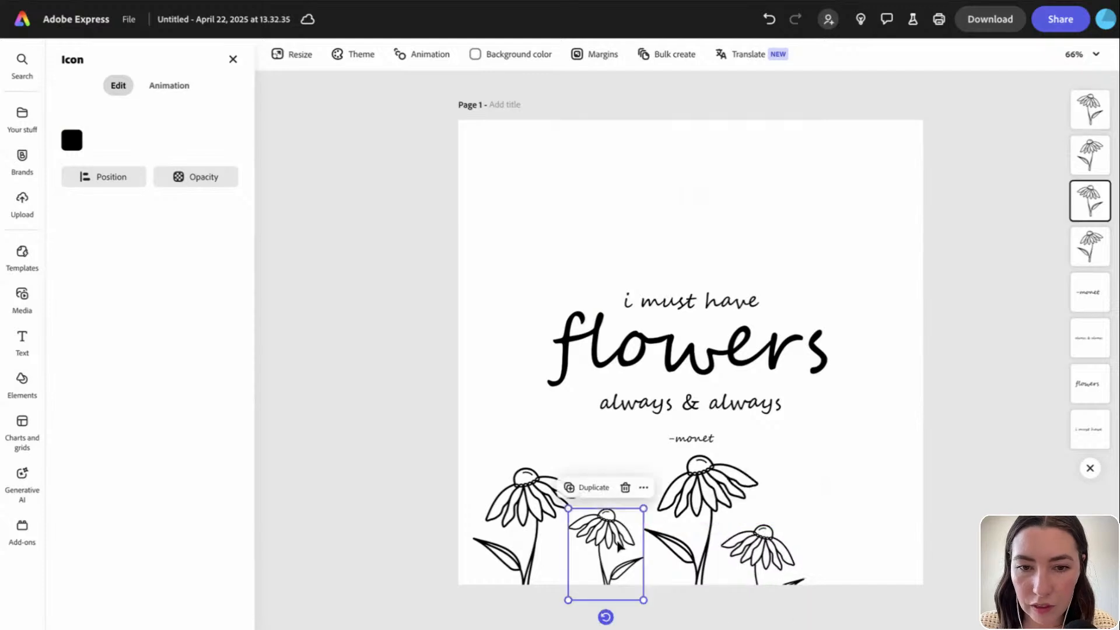
{"action": "left_click_drag", "start_coordinate": [617, 536], "coordinate": [622, 540]}
Duplicate the rightmost daisy, mirror it, enlarge it slightly, and set it at the right edge
{"action": "left_click", "coordinate": [769, 554]}
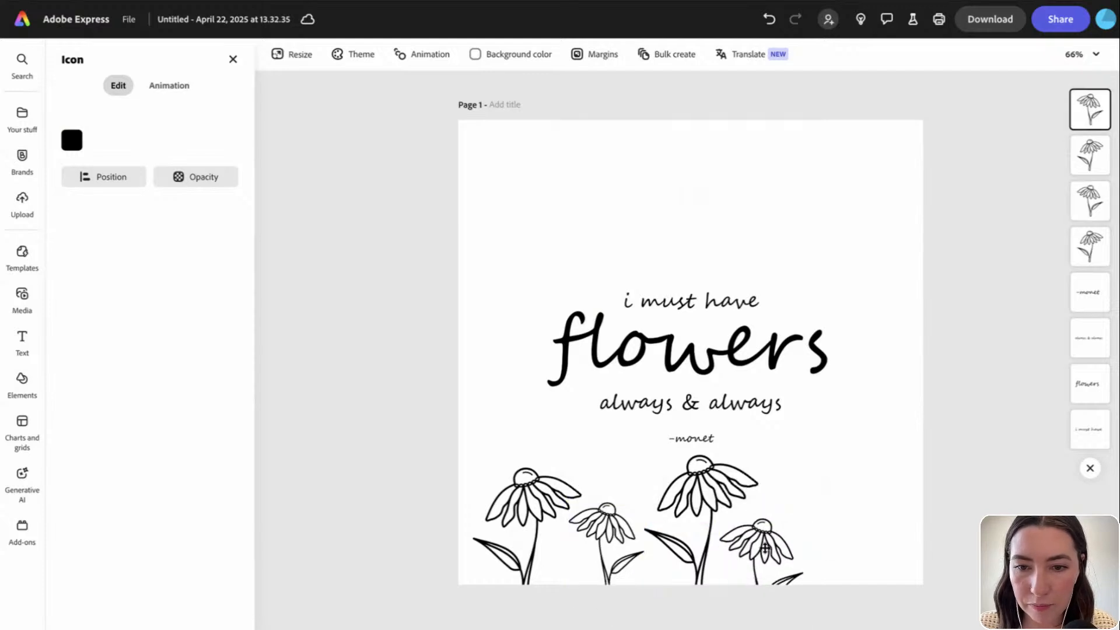
{"action": "key", "text": "super+d"}
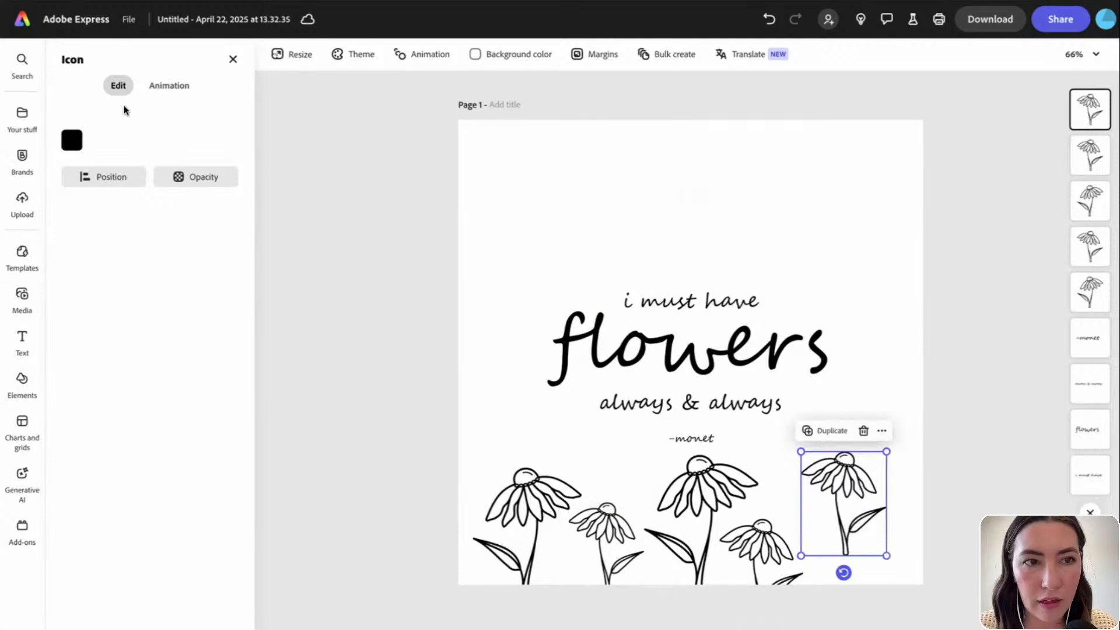
{"action": "left_click", "coordinate": [97, 182]}
{"action": "left_click", "coordinate": [97, 333]}
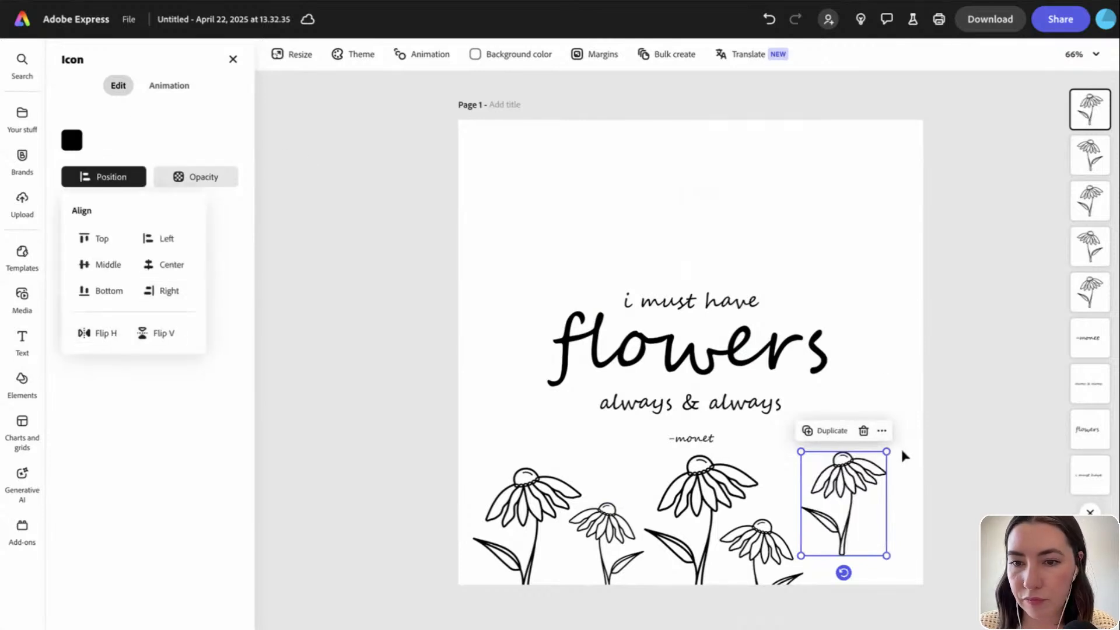
{"action": "left_click_drag", "start_coordinate": [887, 451], "coordinate": [892, 441]}
{"action": "left_click_drag", "start_coordinate": [853, 476], "coordinate": [873, 506]}
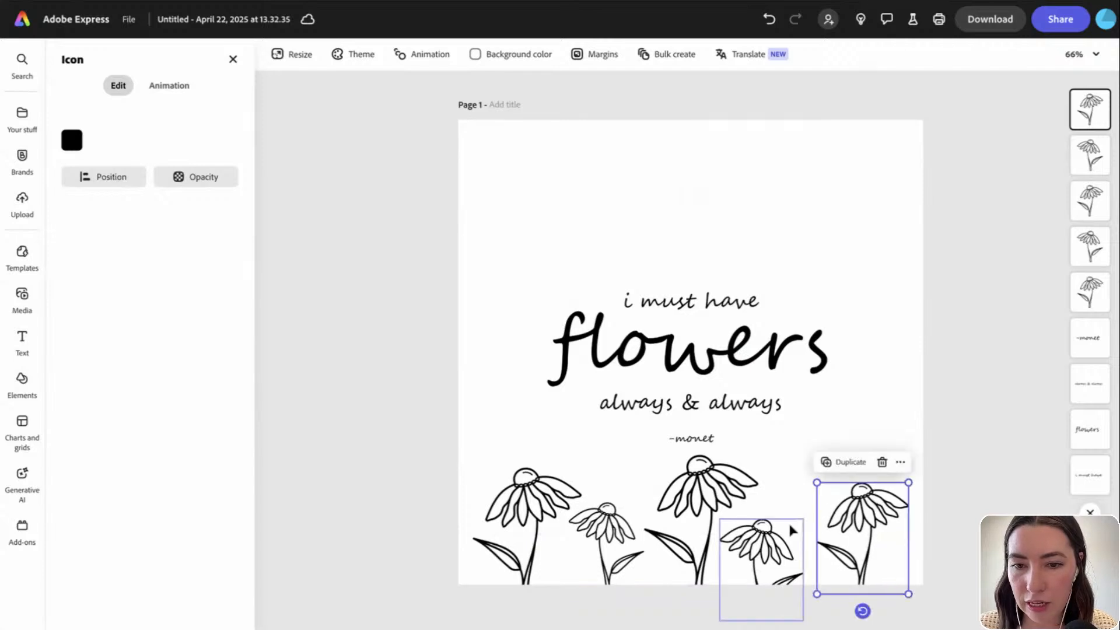
Fine-tune the five daisies' positions so they sit evenly along the bottom
{"action": "left_click", "coordinate": [782, 532]}
{"action": "left_click_drag", "start_coordinate": [782, 532], "coordinate": [791, 530]}
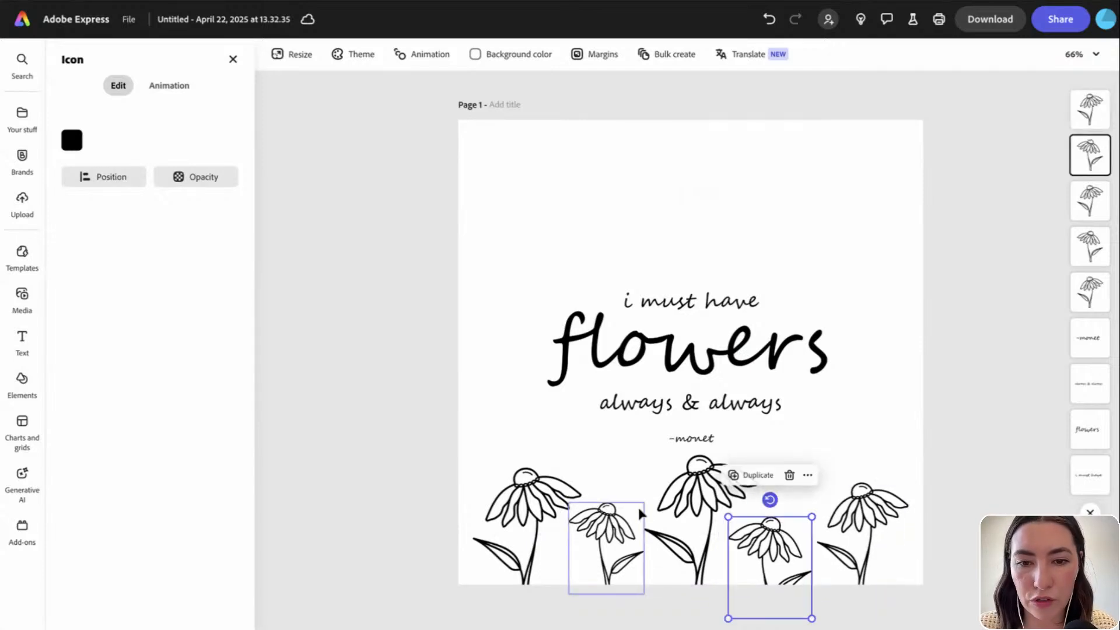
{"action": "left_click_drag", "start_coordinate": [513, 505], "coordinate": [510, 508]}
{"action": "left_click_drag", "start_coordinate": [612, 540], "coordinate": [613, 552]}
{"action": "left_click", "coordinate": [668, 529]}
{"action": "left_click_drag", "start_coordinate": [668, 530], "coordinate": [668, 538]}
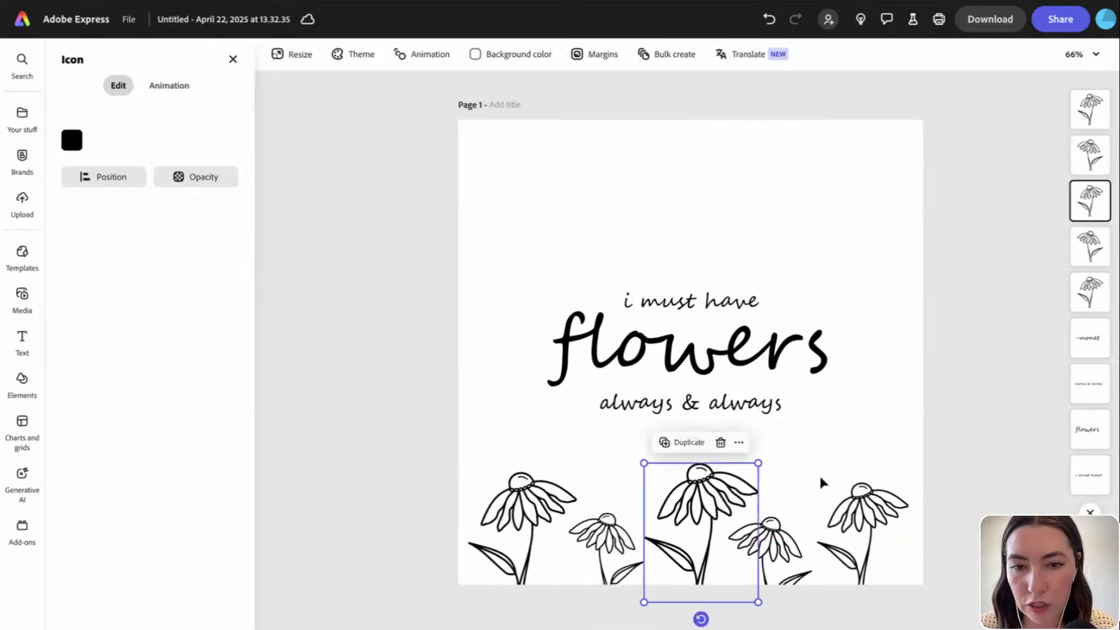
{"action": "left_click", "coordinate": [826, 478]}
{"action": "left_click_drag", "start_coordinate": [770, 548], "coordinate": [775, 544]}
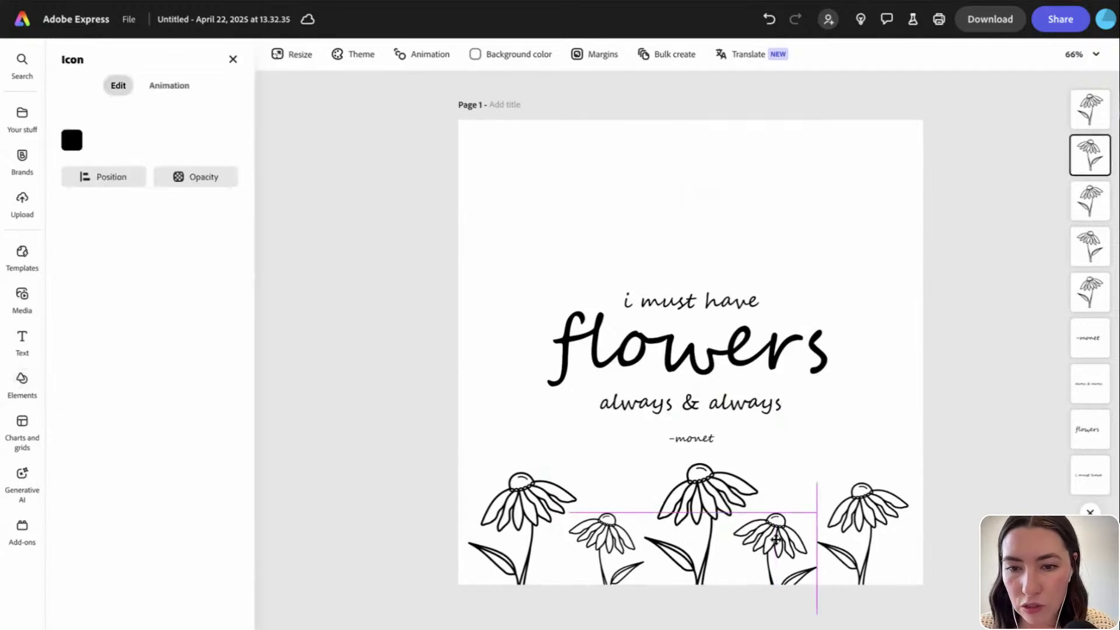
{"action": "left_click", "coordinate": [941, 524]}
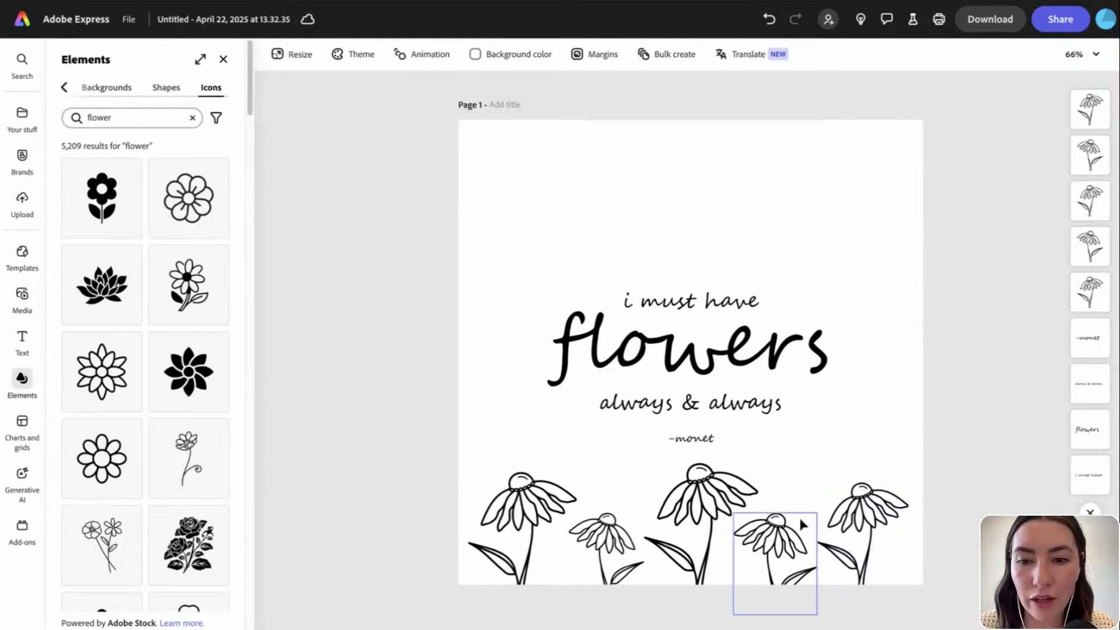
{"action": "left_click", "coordinate": [757, 546]}
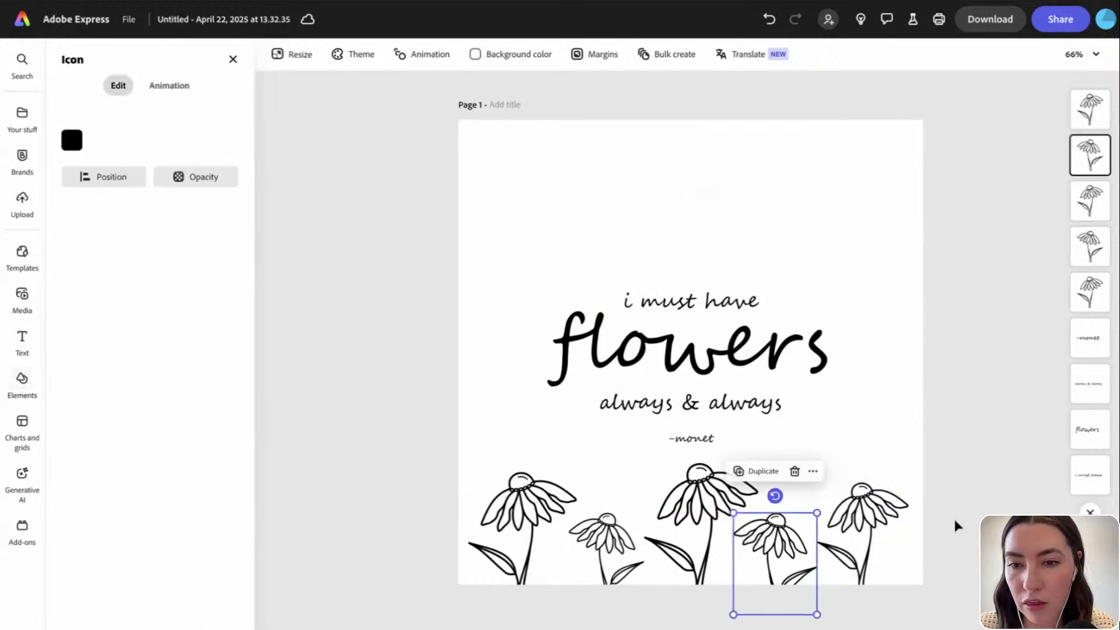
{"action": "left_click", "coordinate": [437, 447]}
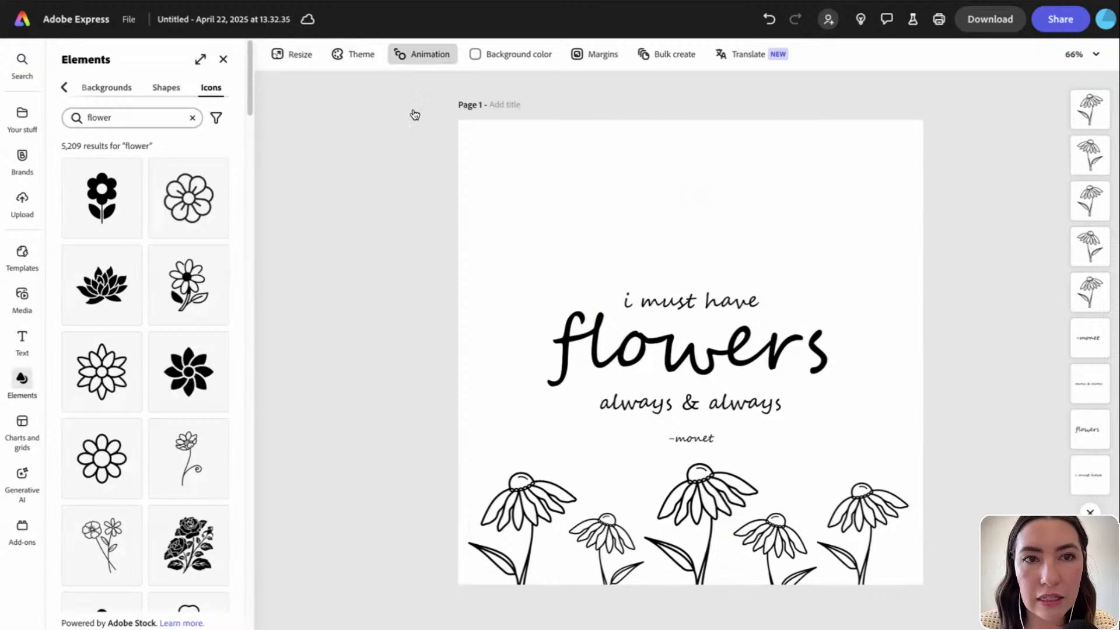
{"action": "left_click", "coordinate": [359, 49]}
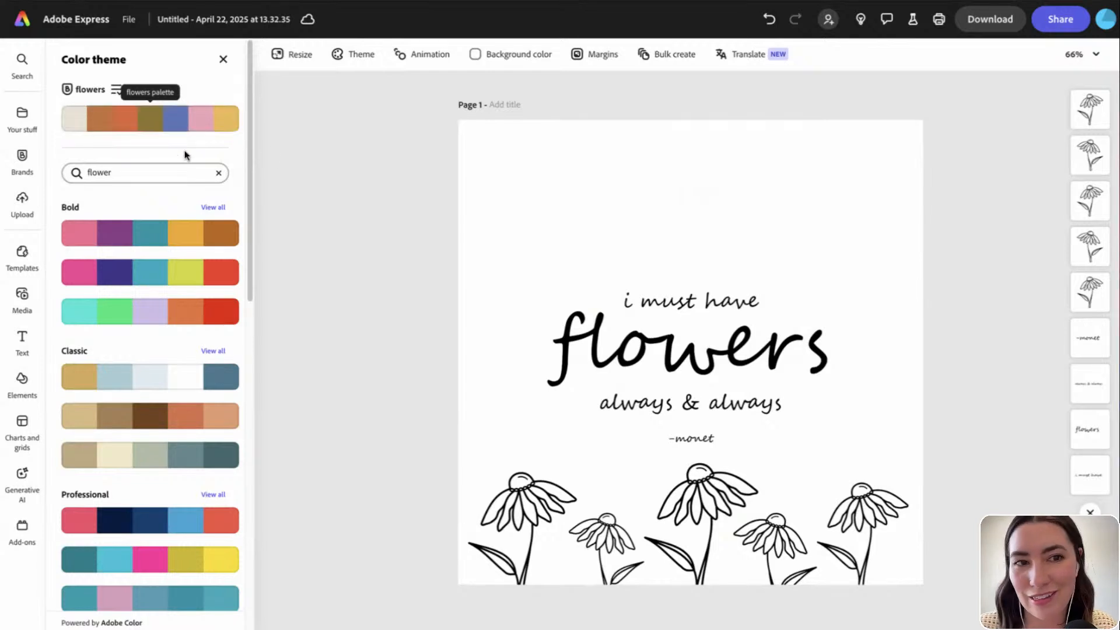
Try the second Pastel palette and shuffle its colours across the post
{"action": "scroll", "coordinate": [139, 328], "scroll_direction": "down", "scroll_amount": 15}
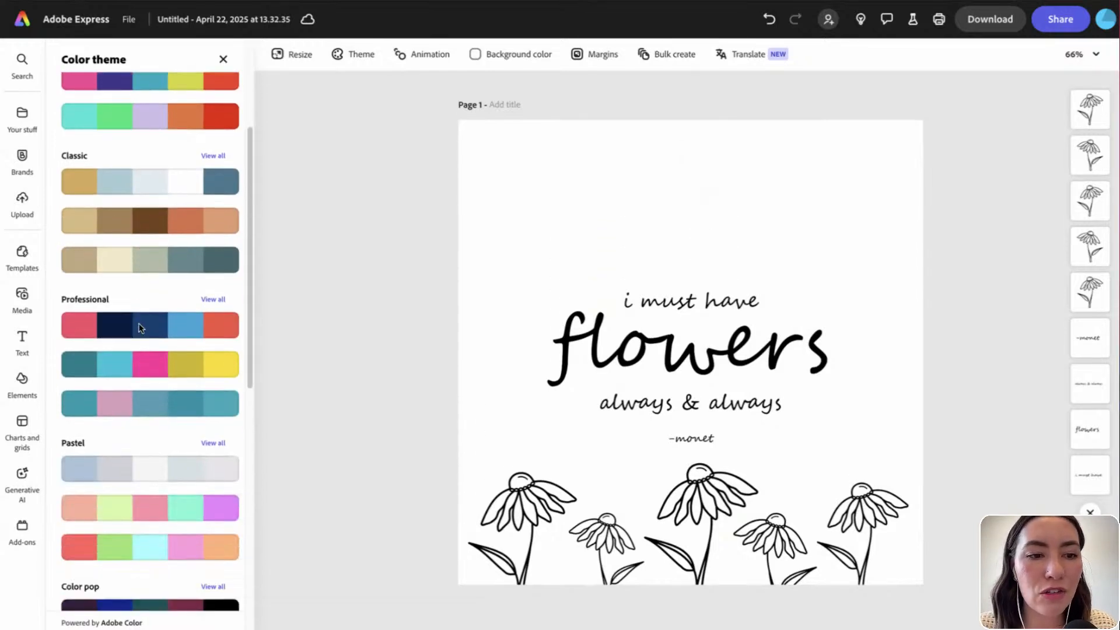
{"action": "scroll", "coordinate": [138, 340], "scroll_direction": "up", "scroll_amount": 7}
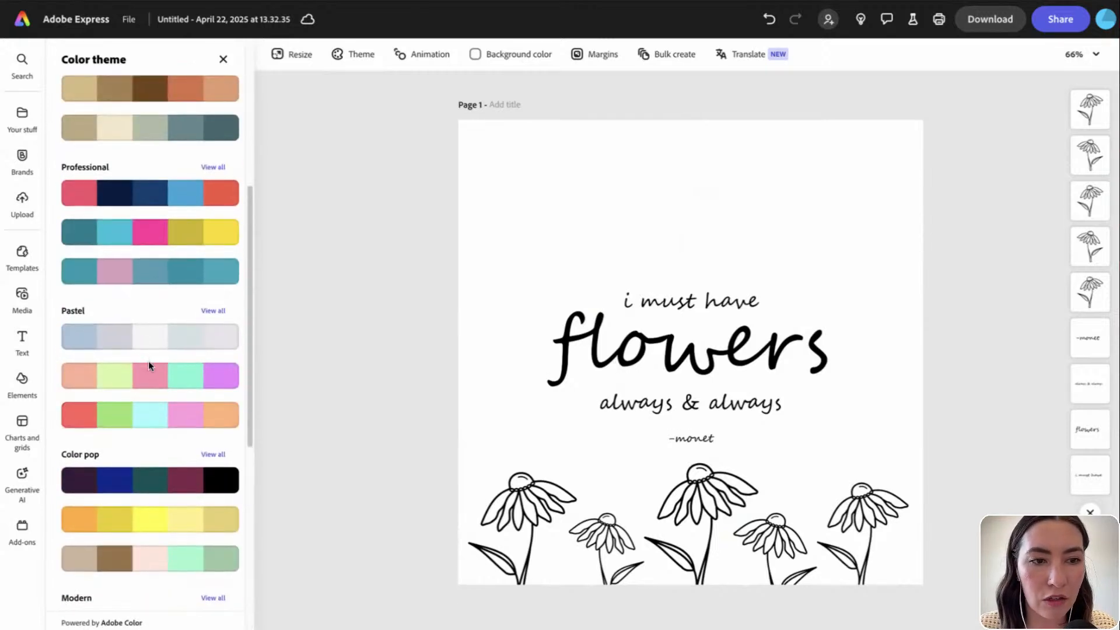
{"action": "left_click", "coordinate": [149, 373]}
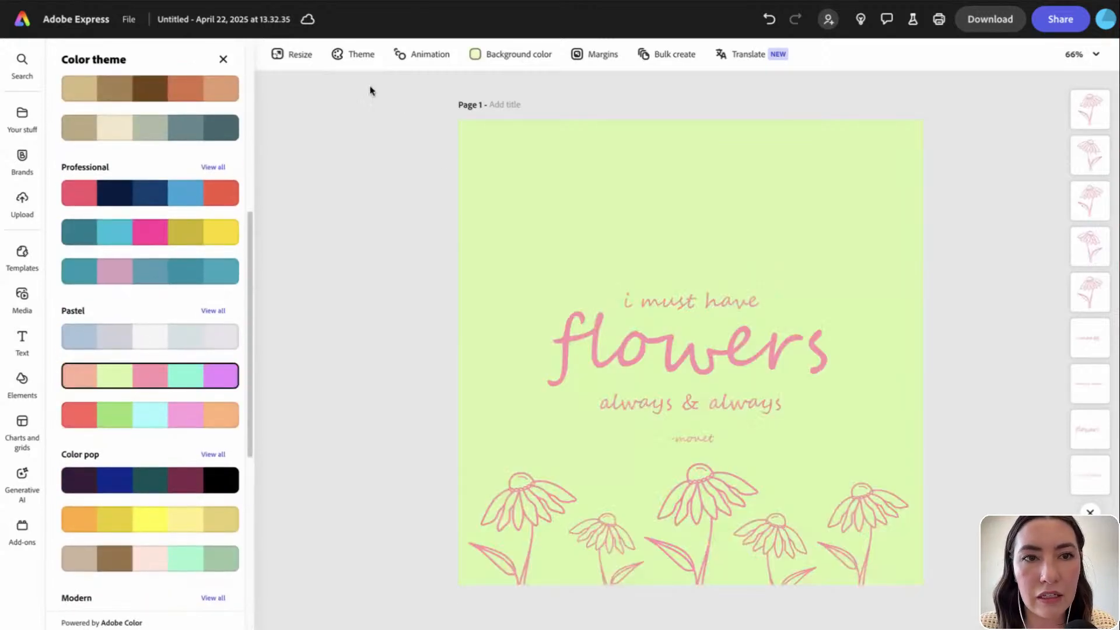
{"action": "scroll", "coordinate": [219, 295], "scroll_direction": "up", "scroll_amount": 6}
{"action": "left_click", "coordinate": [219, 91]}
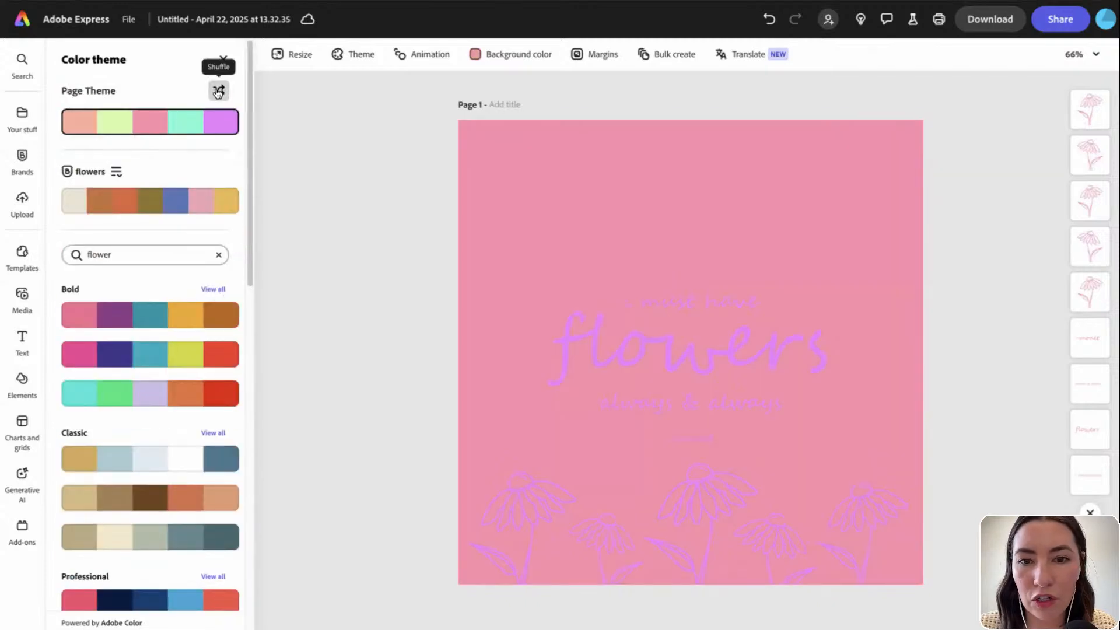
{"action": "left_click", "coordinate": [218, 91]}
{"action": "left_click", "coordinate": [218, 91]}
{"action": "left_click", "coordinate": [219, 91]}
{"action": "left_click", "coordinate": [218, 91]}
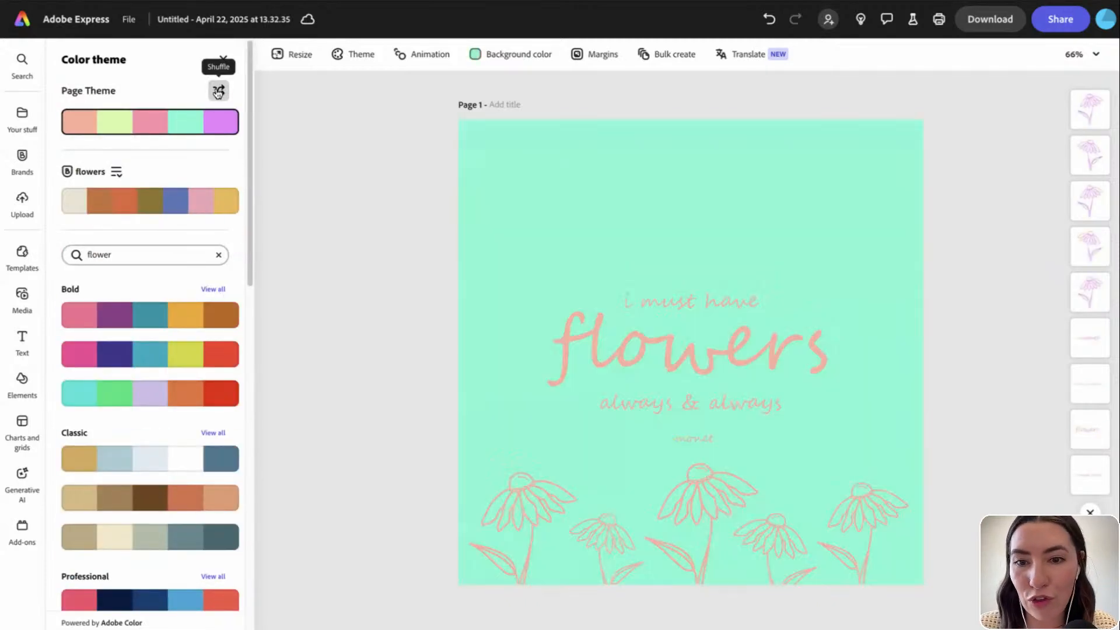
Revert the post to black on white and apply the flowers palette instead
{"action": "key", "text": "super+z"}
{"action": "key", "text": "super+z"}
{"action": "key", "text": "super+z"}
{"action": "key", "text": "super+z"}
{"action": "key", "text": "super+z"}
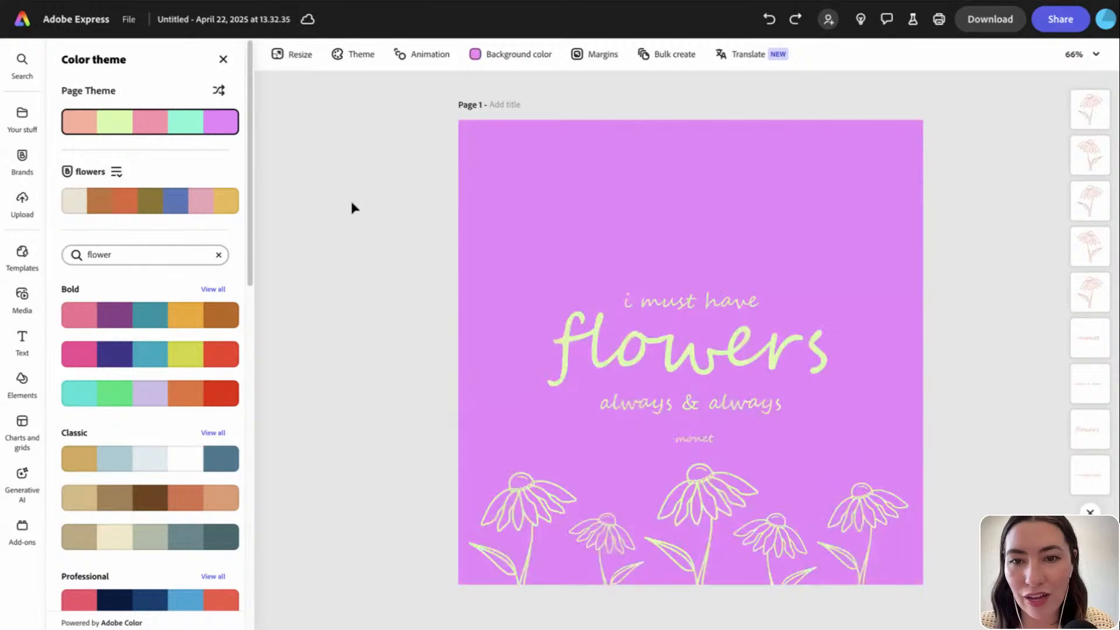
{"action": "key", "text": "super+z"}
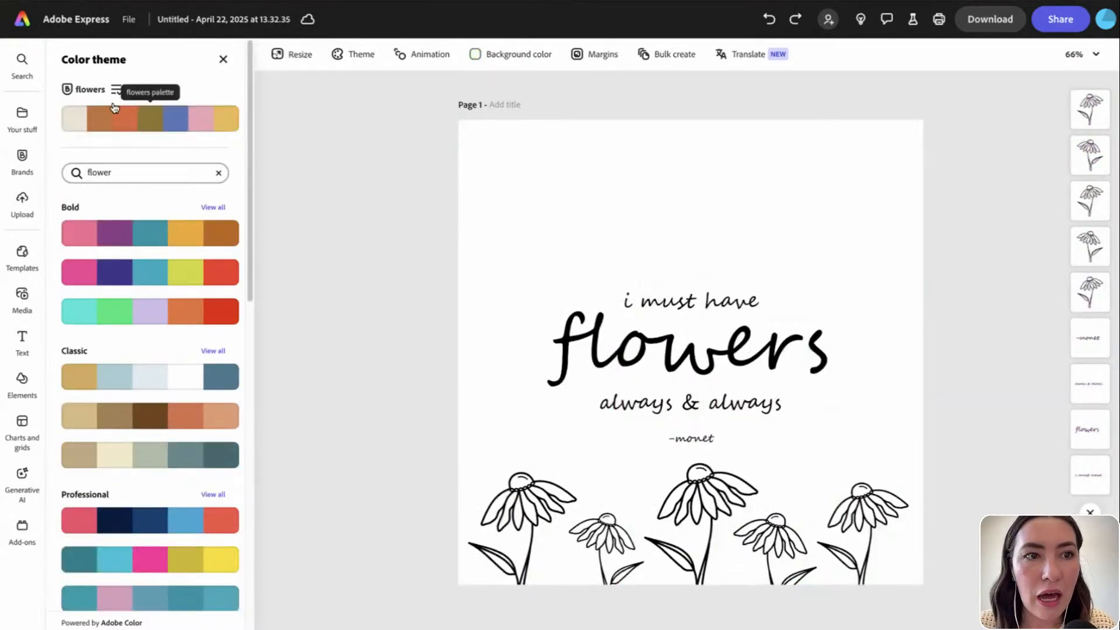
{"action": "left_click", "coordinate": [188, 122]}
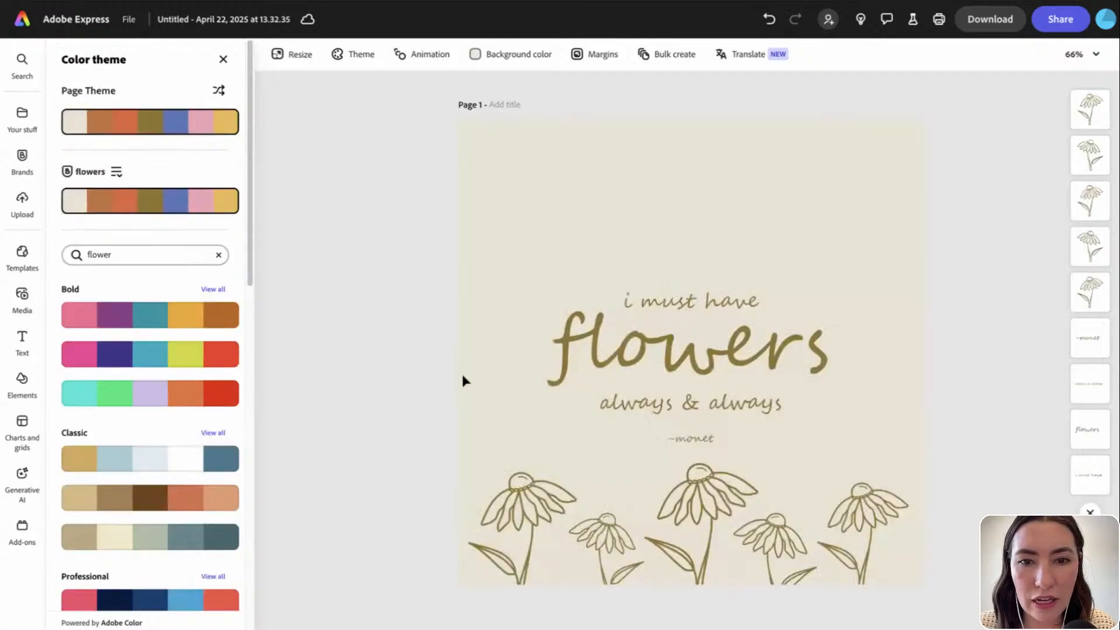
Colour the leftmost flower orange, keep the second olive, and make the centre flower blue
{"action": "left_click", "coordinate": [536, 514]}
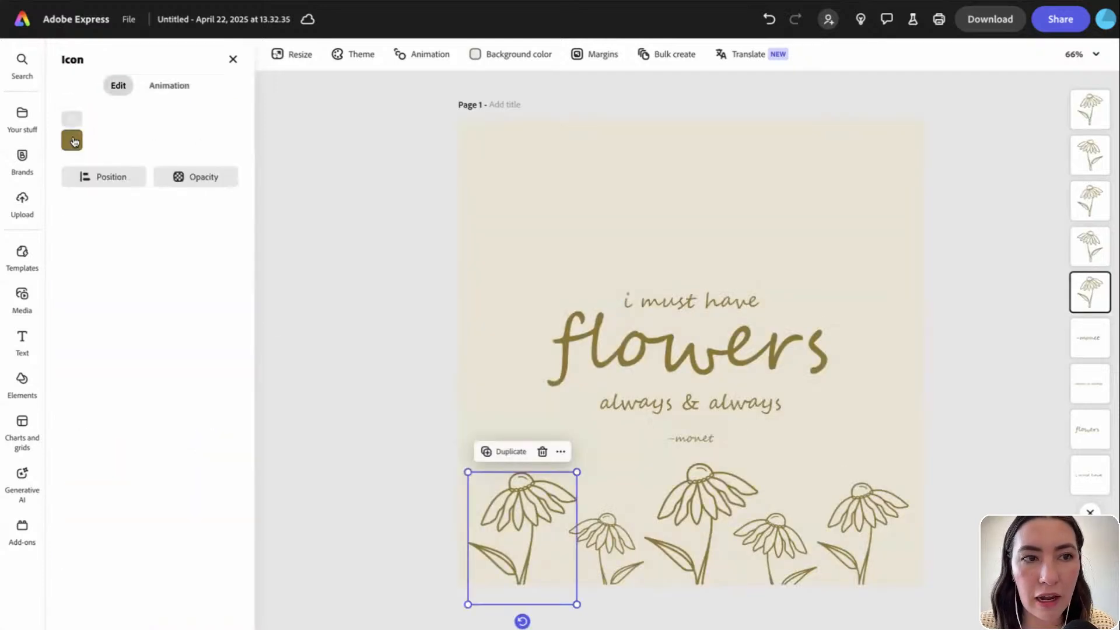
{"action": "left_click", "coordinate": [73, 140]}
{"action": "left_click", "coordinate": [165, 198]}
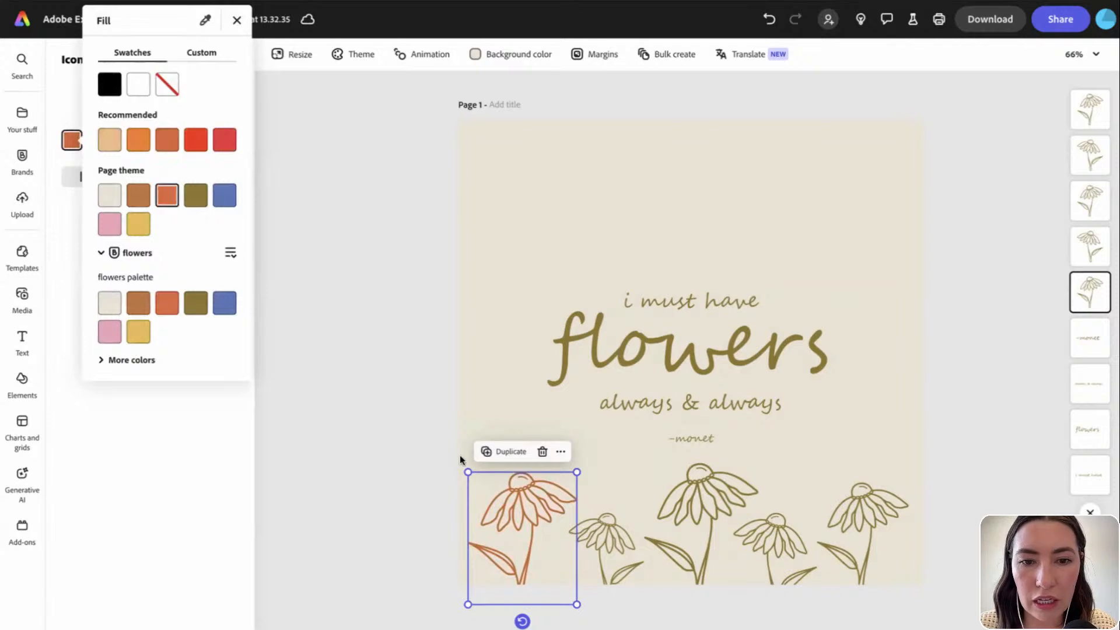
{"action": "left_click", "coordinate": [604, 531]}
{"action": "left_click", "coordinate": [606, 535]}
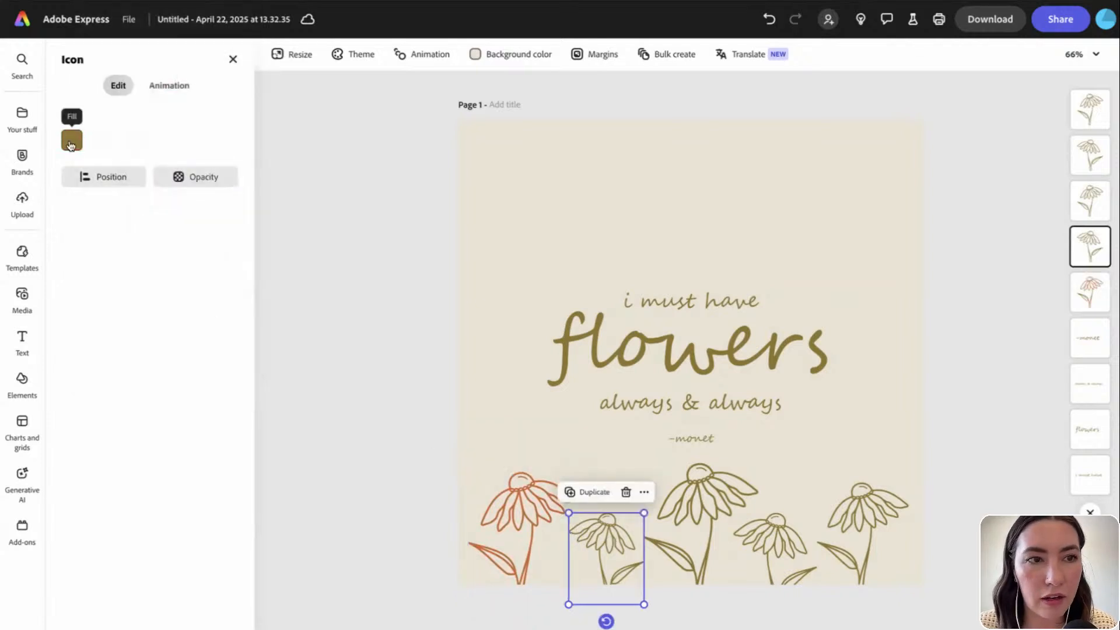
{"action": "left_click", "coordinate": [71, 140]}
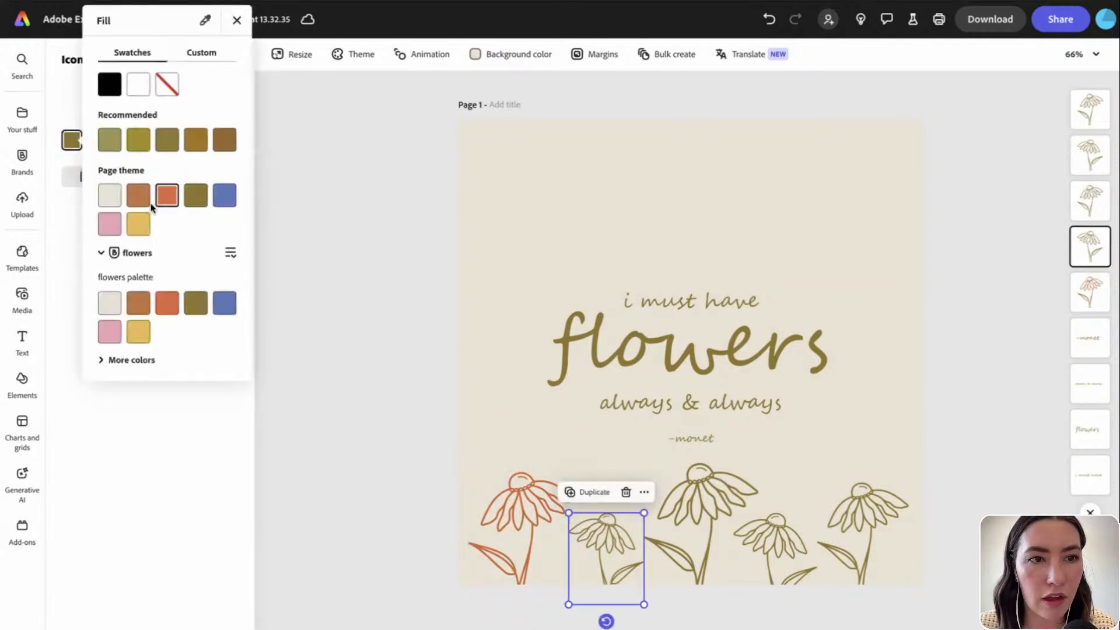
{"action": "left_click", "coordinate": [696, 485]}
{"action": "left_click", "coordinate": [697, 486]}
{"action": "left_click", "coordinate": [76, 150]}
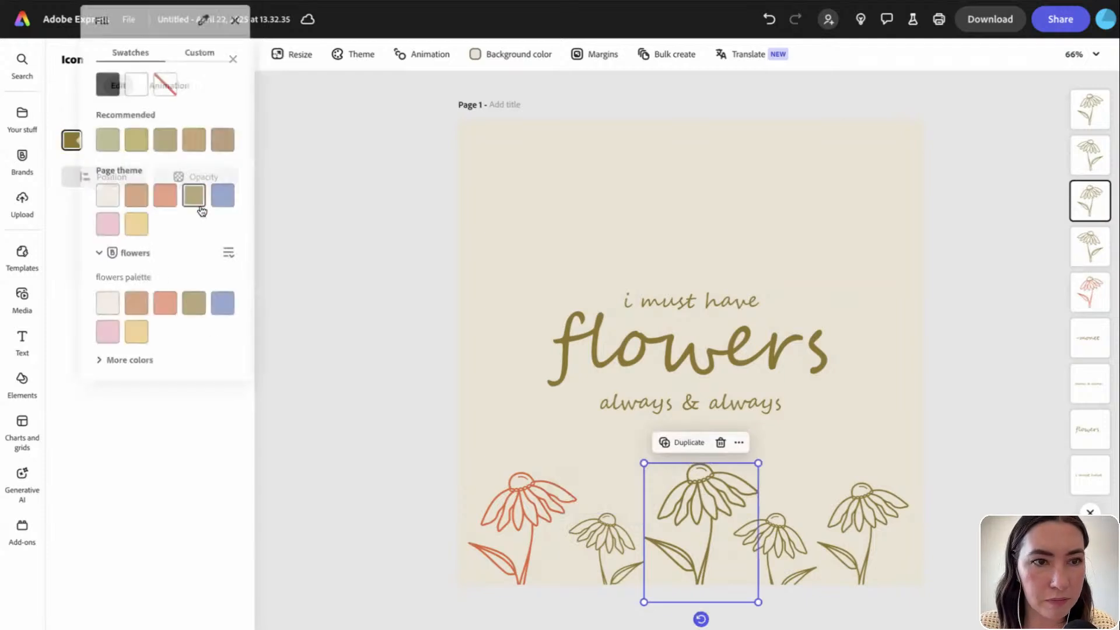
{"action": "left_click", "coordinate": [225, 198]}
Turn the fourth flower pink and the rightmost flower golden yellow
{"action": "left_click", "coordinate": [784, 543]}
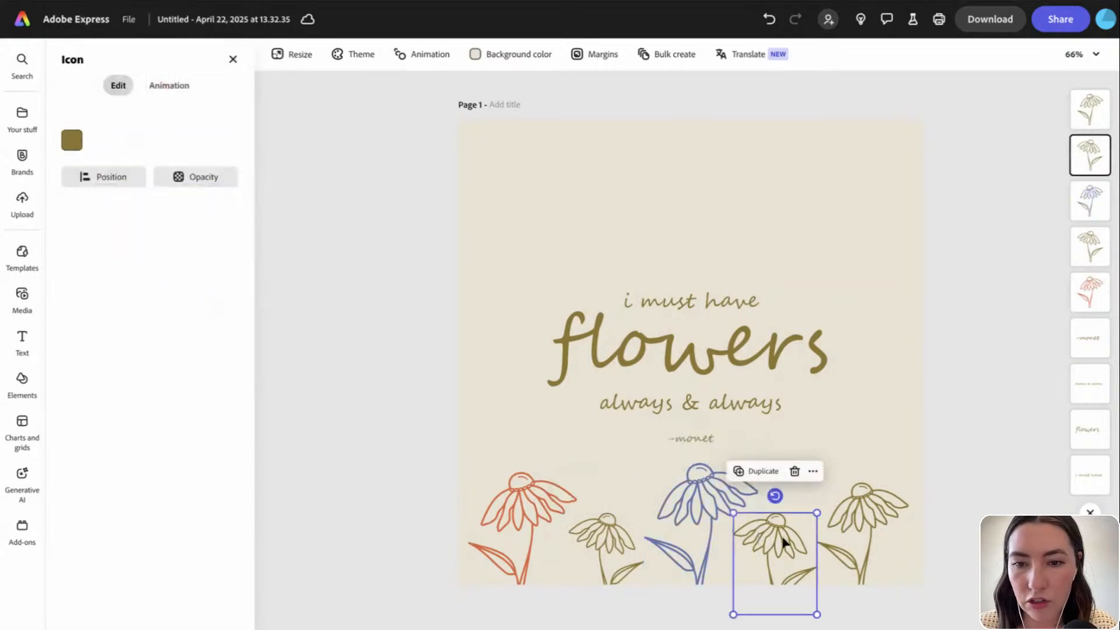
{"action": "left_click", "coordinate": [72, 143]}
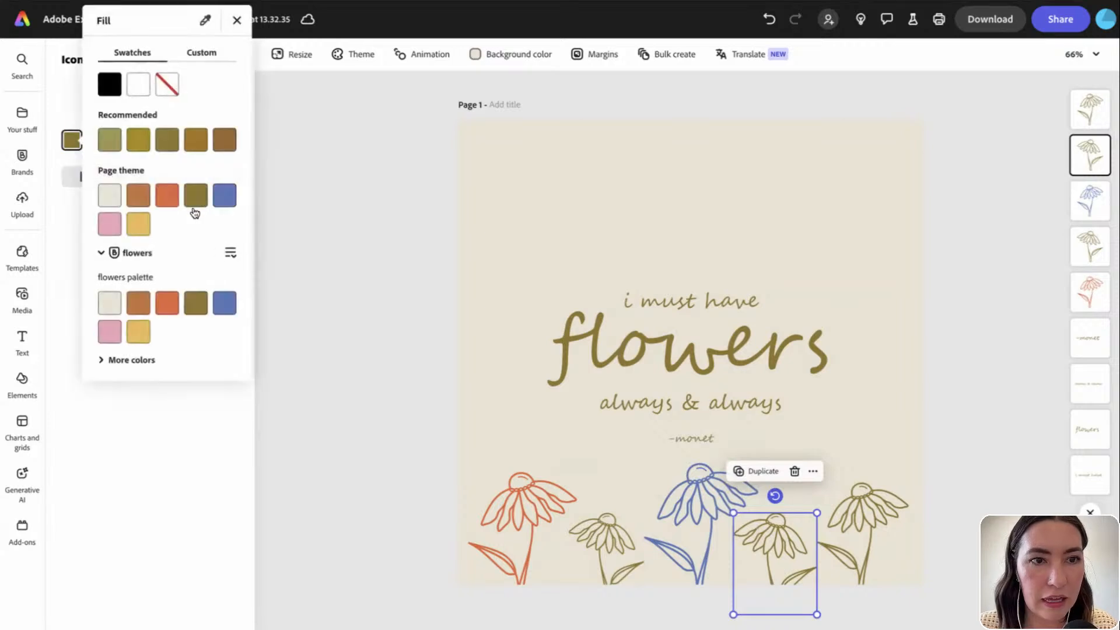
{"action": "left_click", "coordinate": [113, 231]}
{"action": "left_click", "coordinate": [856, 526]}
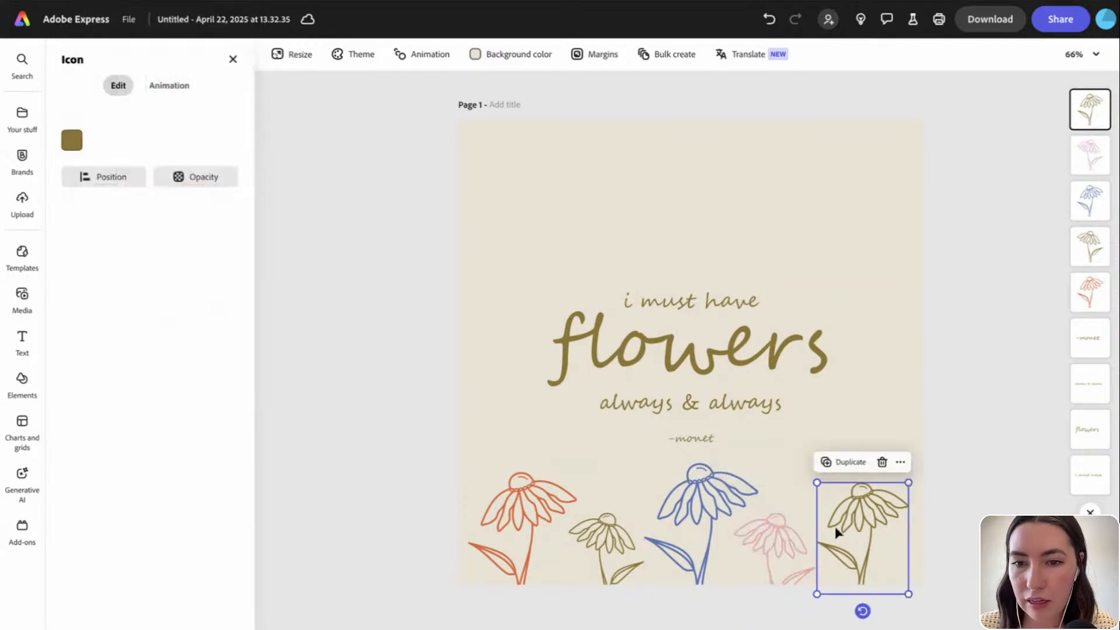
{"action": "left_click", "coordinate": [73, 143]}
{"action": "left_click", "coordinate": [138, 224]}
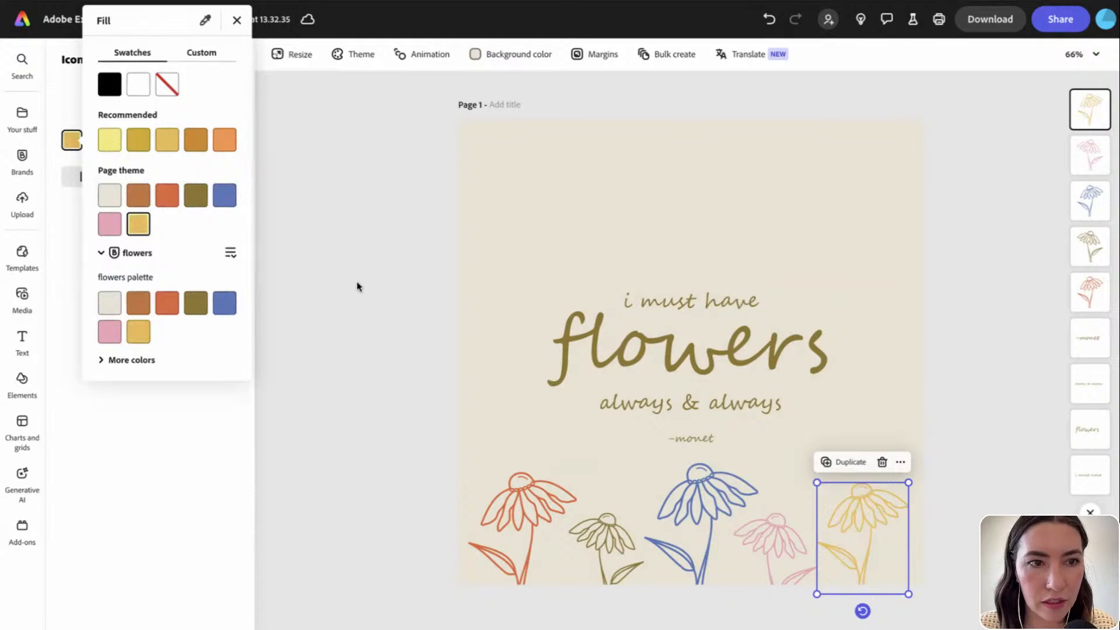
{"action": "left_click", "coordinate": [356, 281]}
Copy the five-flower row upward, rotate it to about -165°, and align it along the top edge
{"action": "left_click", "coordinate": [393, 330]}
{"action": "left_click_drag", "start_coordinate": [455, 462], "coordinate": [901, 623]}
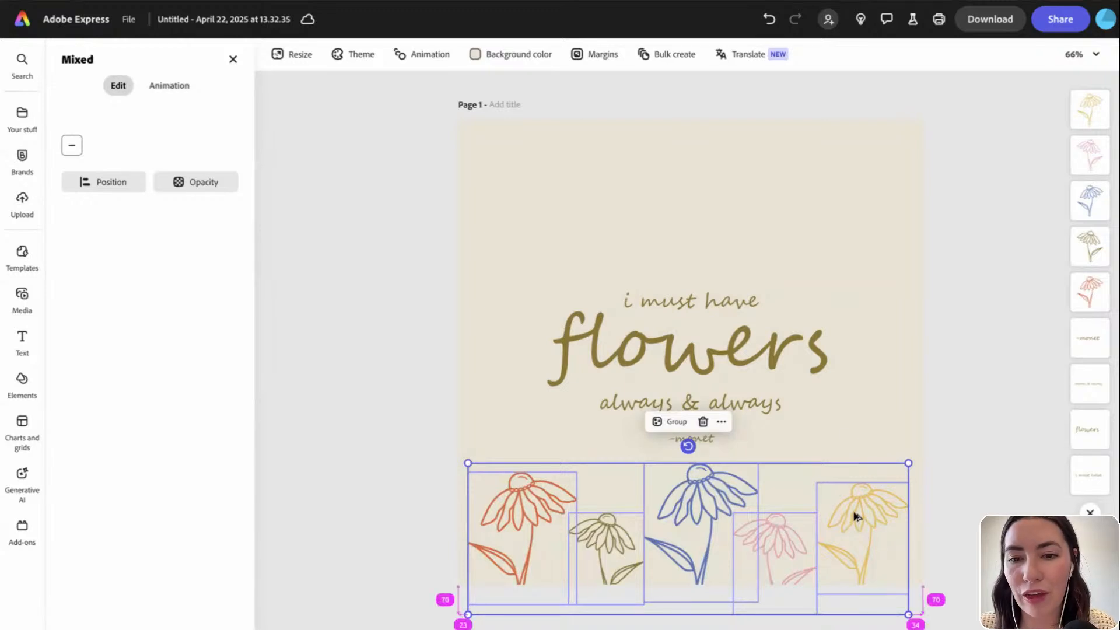
{"action": "left_click_drag", "start_coordinate": [857, 516], "coordinate": [842, 227]}
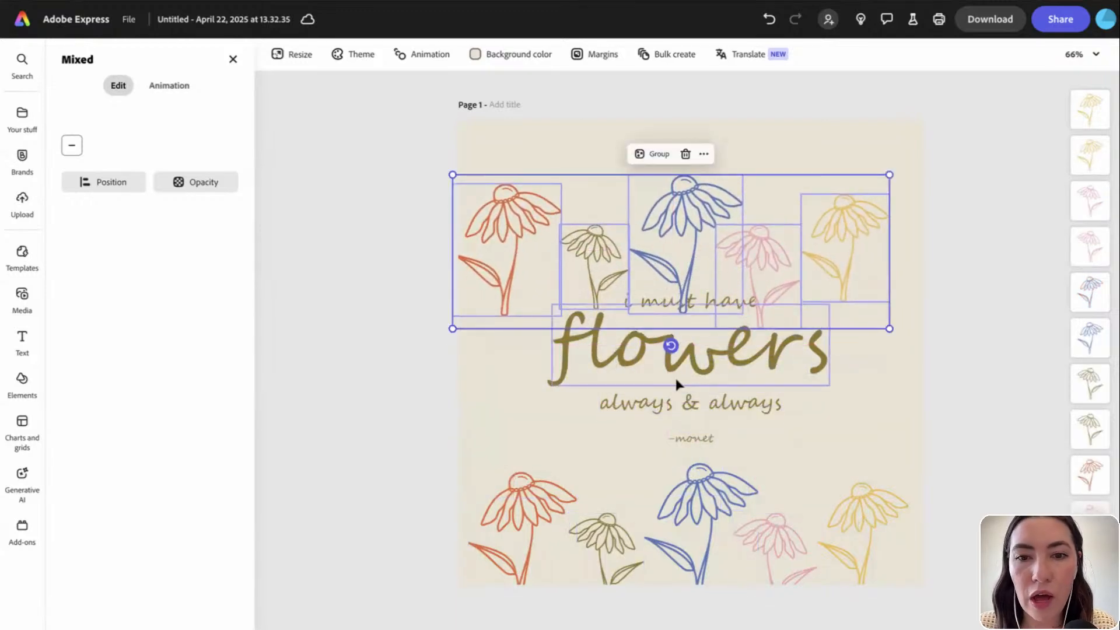
{"action": "left_click_drag", "start_coordinate": [671, 346], "coordinate": [693, 136]}
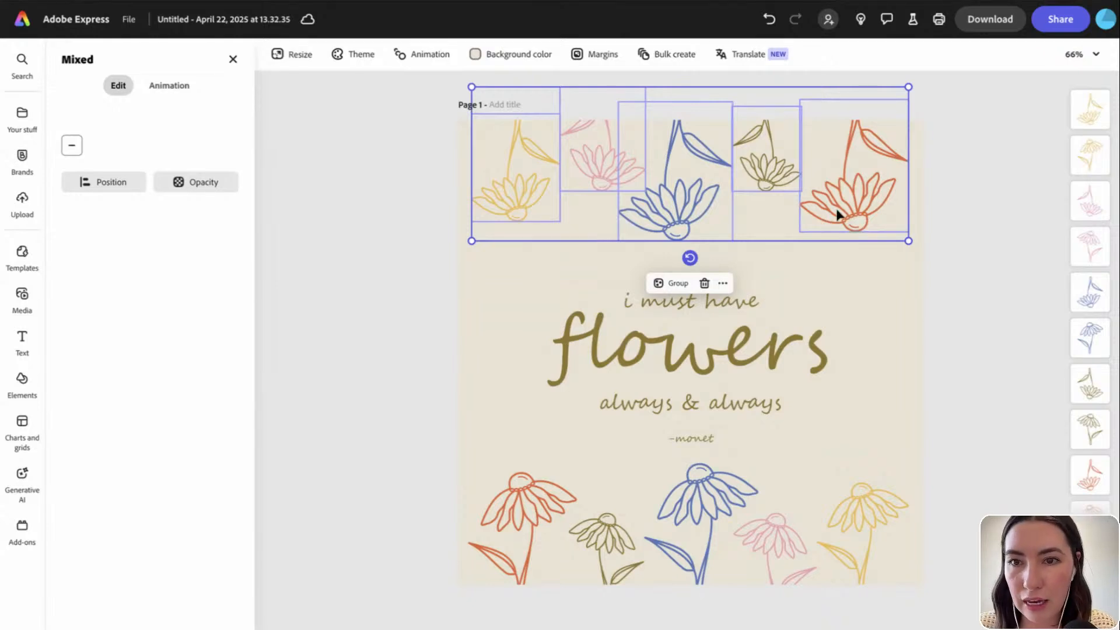
{"action": "left_click_drag", "start_coordinate": [837, 215], "coordinate": [841, 215]}
Close the colour theme panel and bring up the whole-post animation presets
{"action": "left_click", "coordinate": [931, 302]}
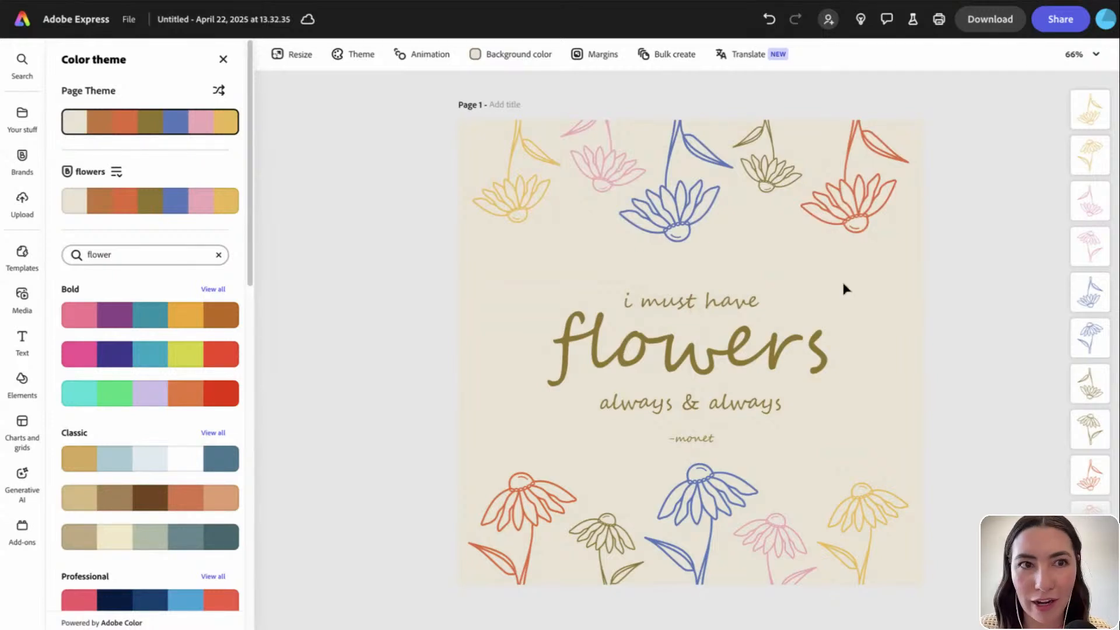
{"action": "left_click", "coordinate": [228, 66]}
{"action": "left_click", "coordinate": [426, 56]}
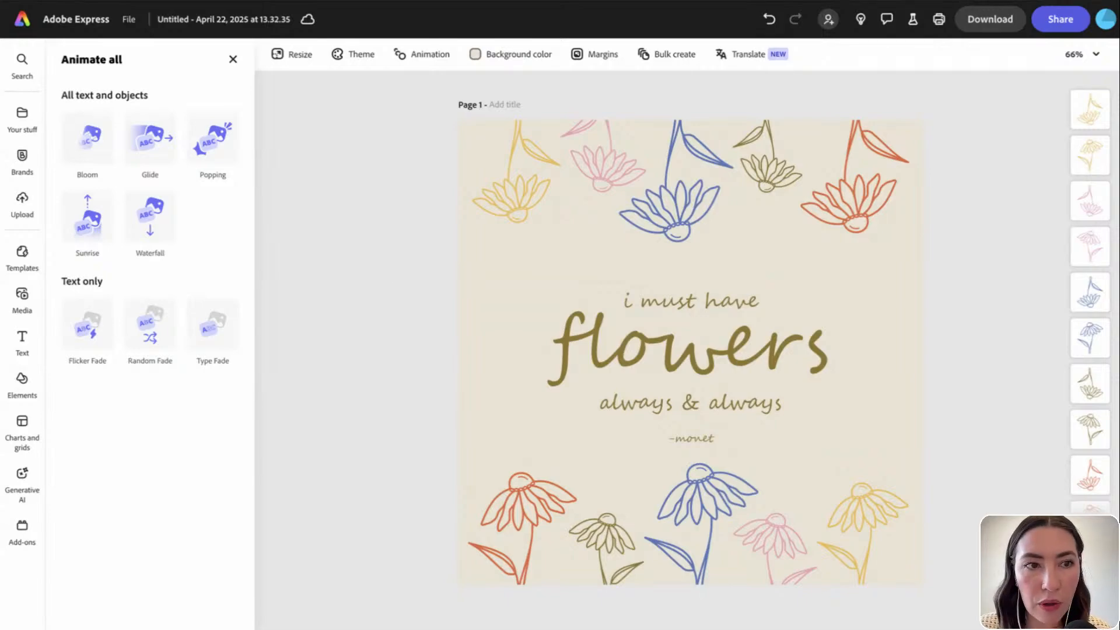
Preview Bloom, Glide and Popping, settle on Sunrise, and show the 'i must have' track
{"action": "left_click", "coordinate": [84, 142]}
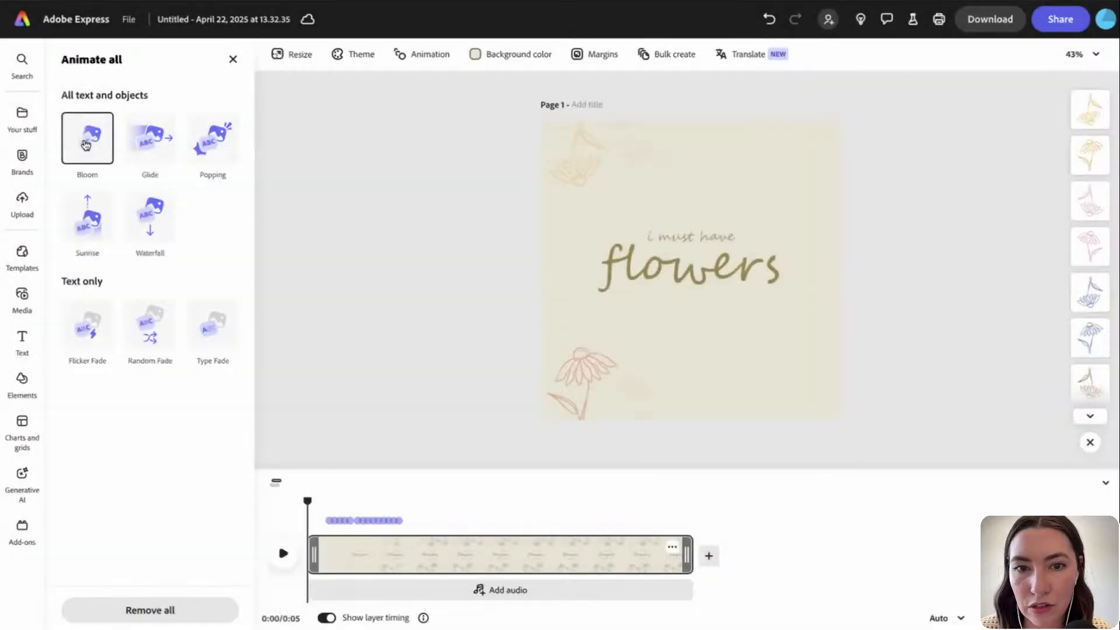
{"action": "left_click", "coordinate": [281, 556]}
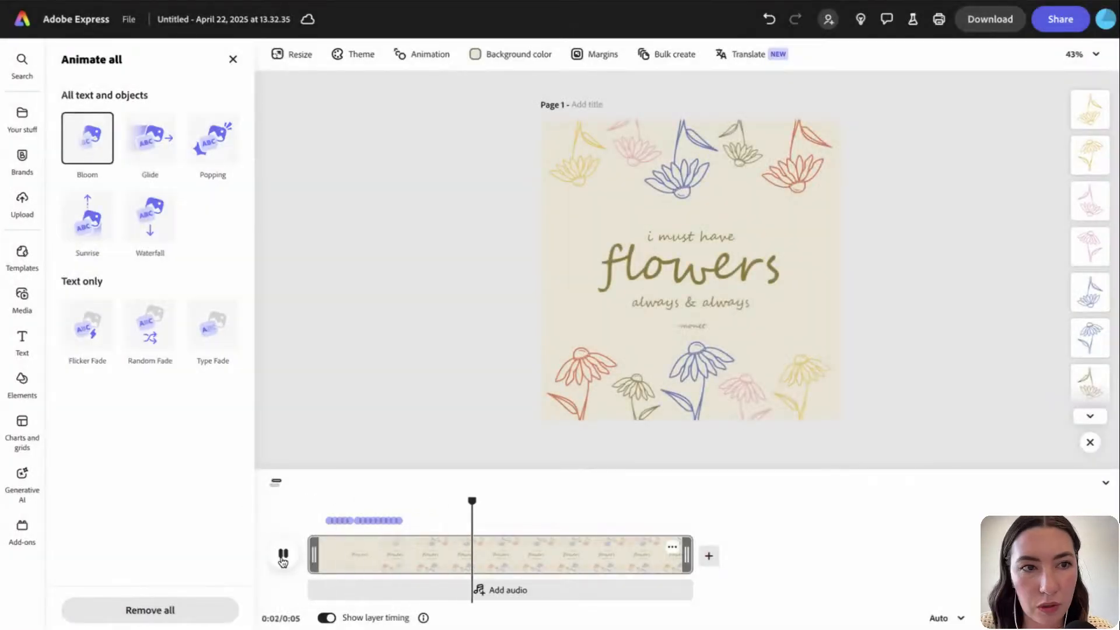
{"action": "left_click", "coordinate": [154, 161]}
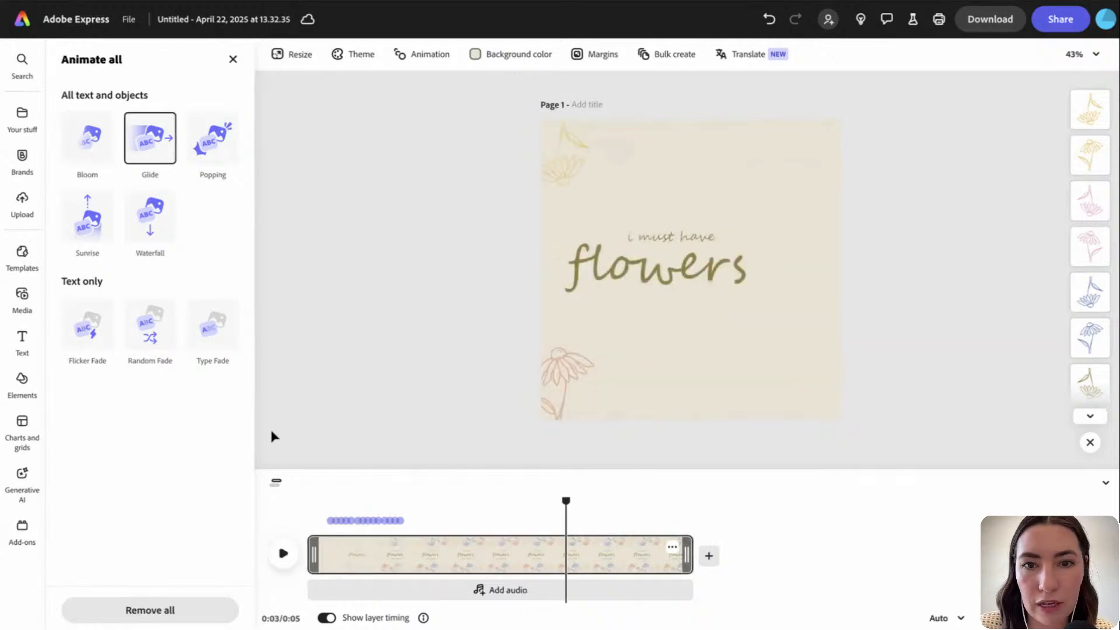
{"action": "left_click", "coordinate": [223, 143]}
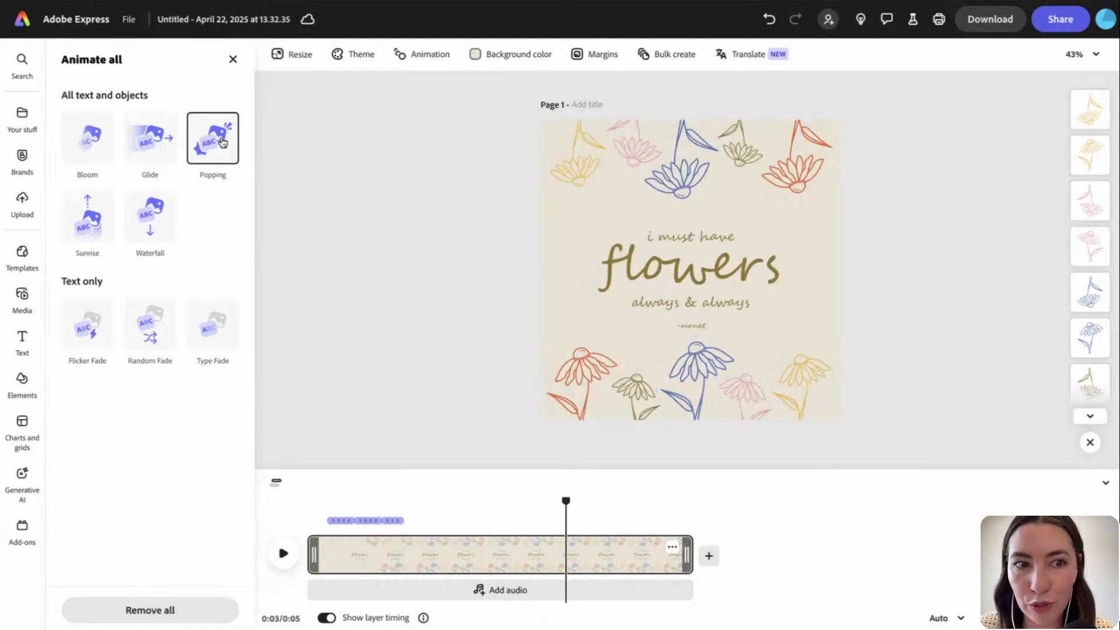
{"action": "left_click", "coordinate": [88, 229]}
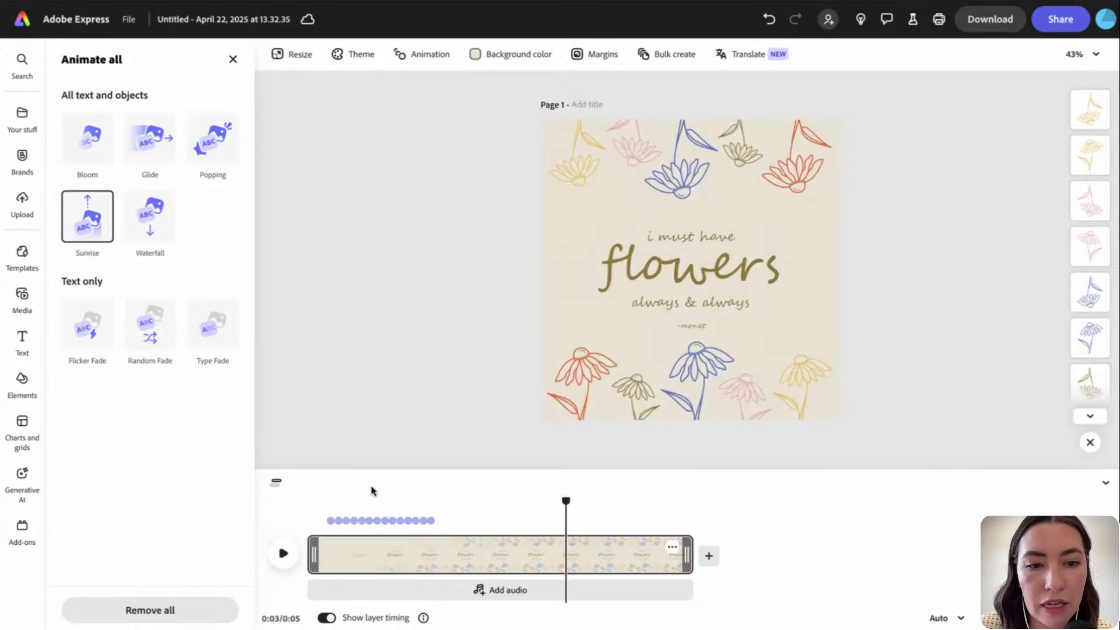
{"action": "left_click", "coordinate": [340, 520]}
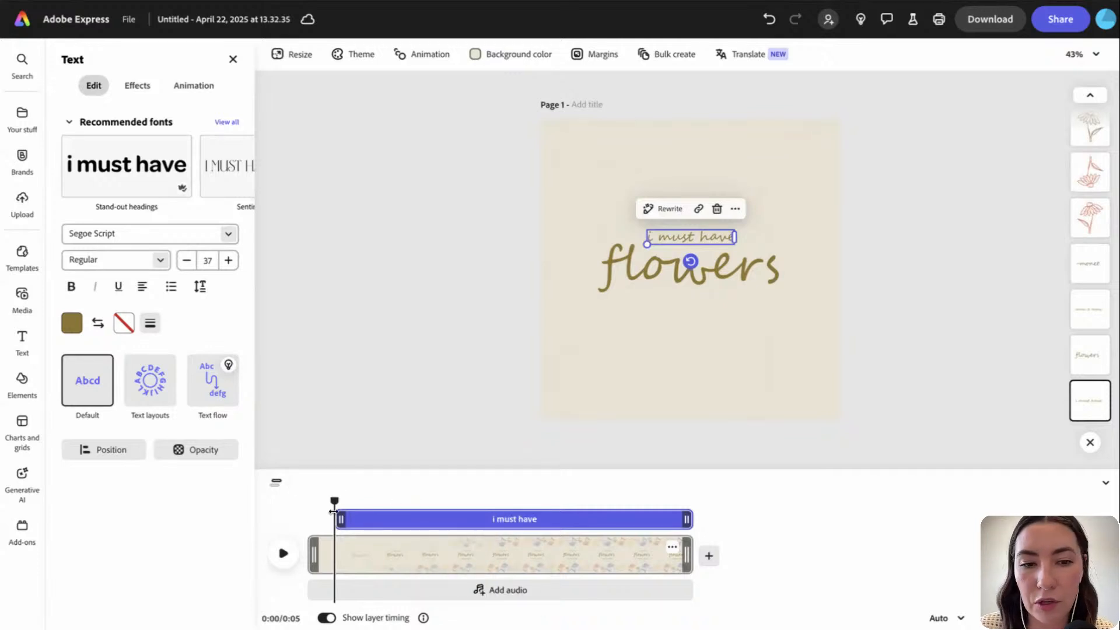
Start 'i must have' earlier and the orange flower later, then preview the result
{"action": "left_click_drag", "start_coordinate": [337, 517], "coordinate": [314, 519]}
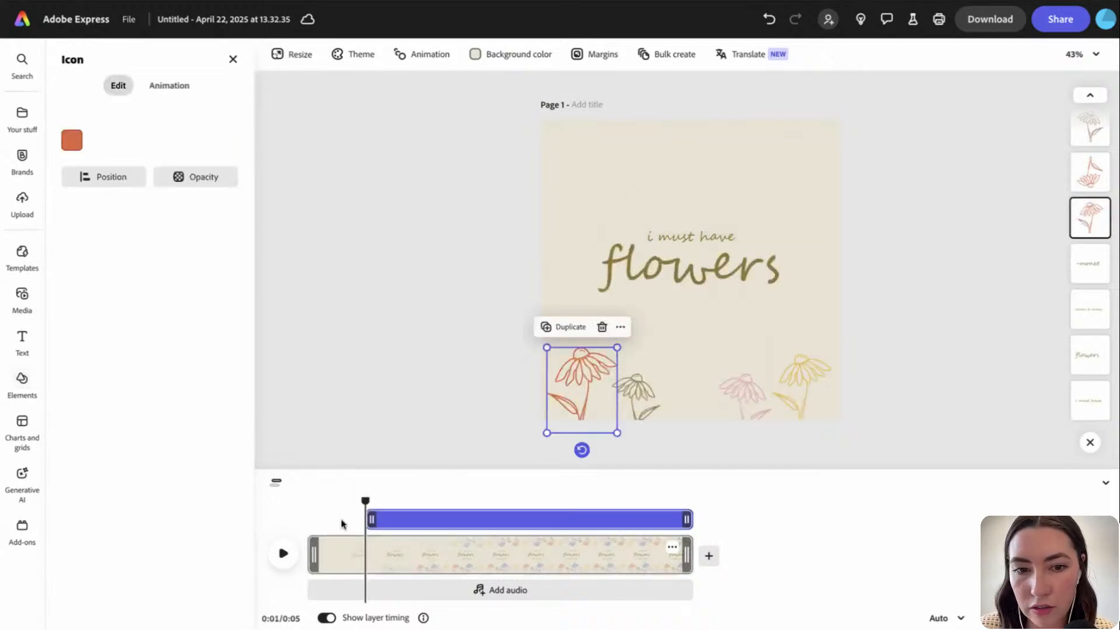
{"action": "left_click_drag", "start_coordinate": [373, 518], "coordinate": [428, 542]}
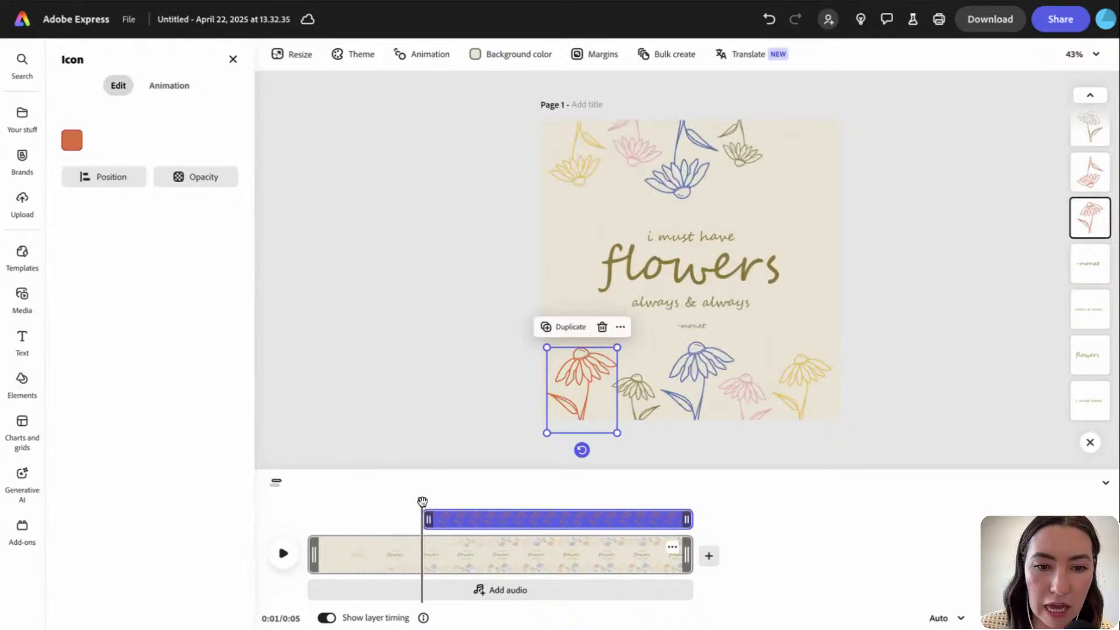
{"action": "left_click_drag", "start_coordinate": [422, 501], "coordinate": [308, 500]}
{"action": "left_click", "coordinate": [283, 554]}
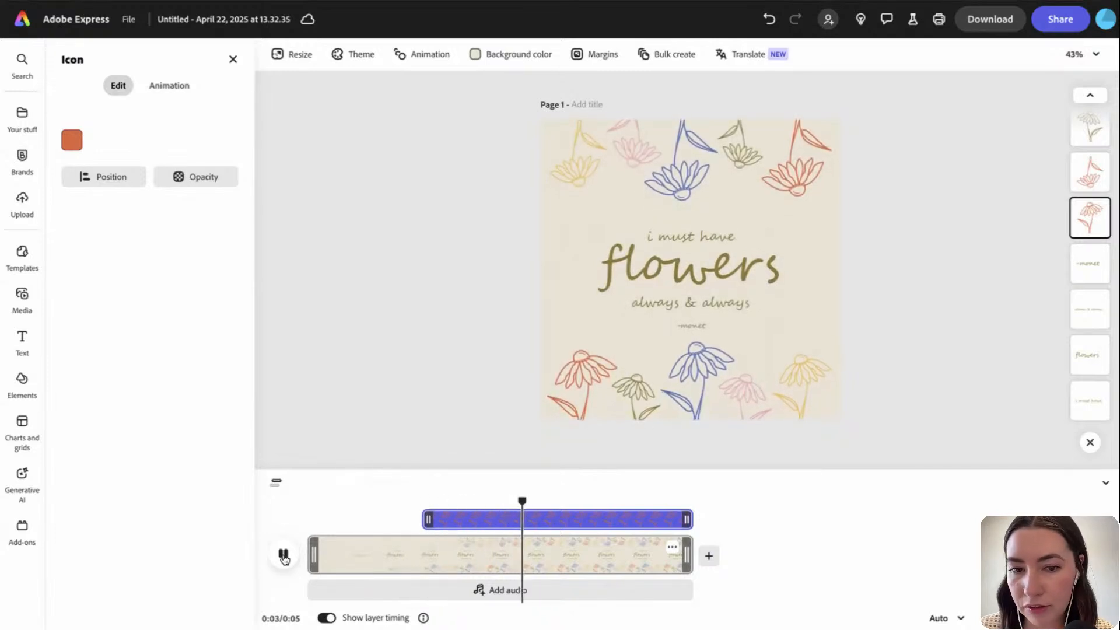
{"action": "left_click", "coordinate": [284, 554]}
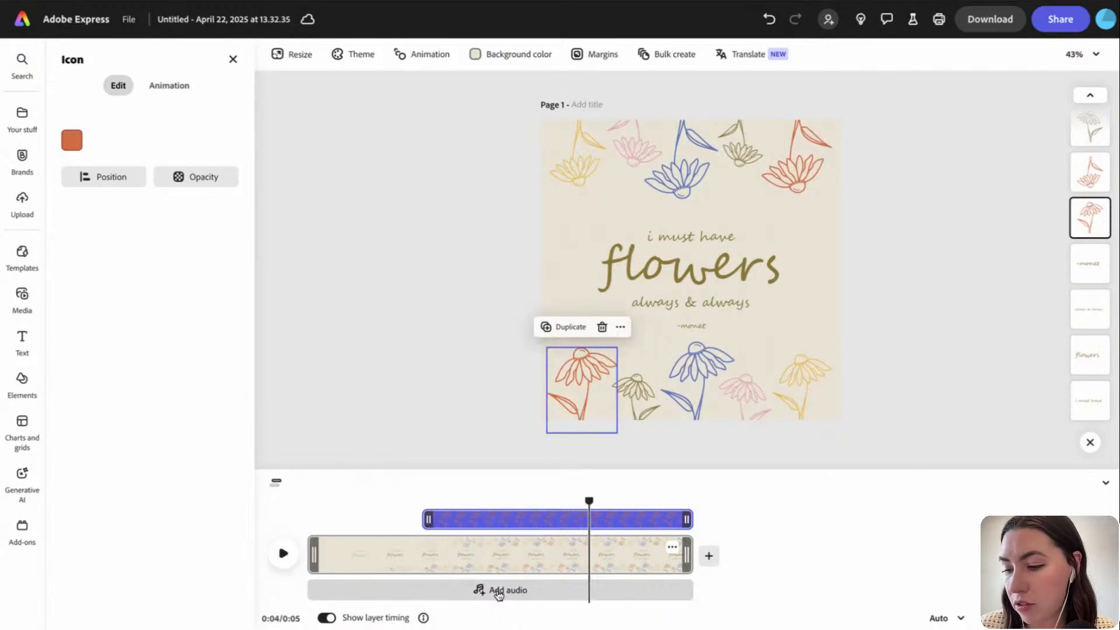
Undo the last change and hide the animation timeline
{"action": "left_click", "coordinate": [431, 340]}
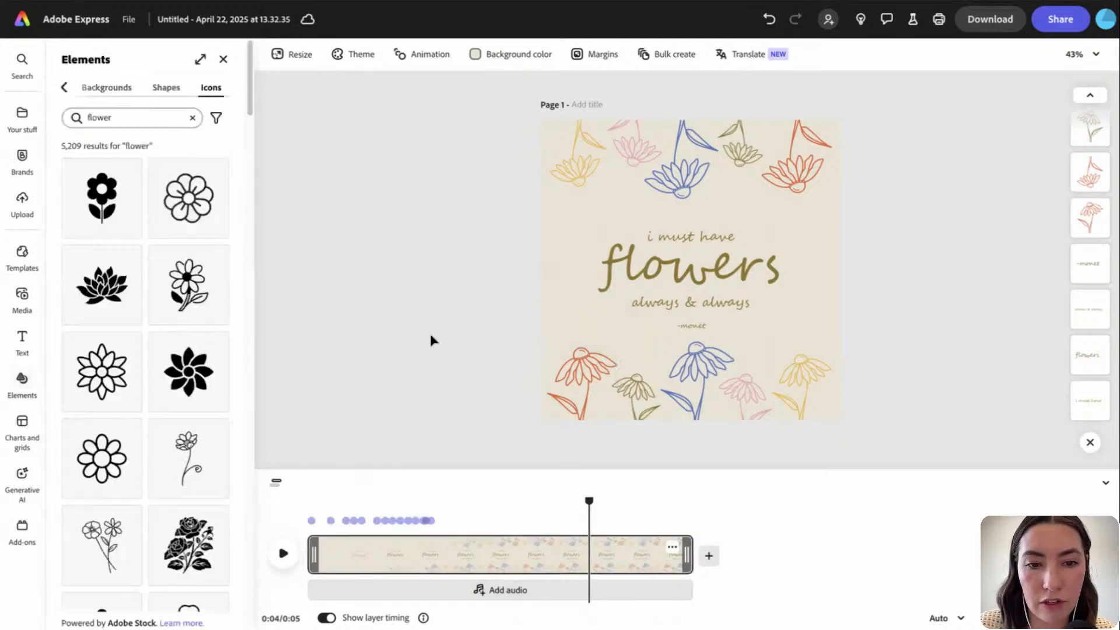
{"action": "left_click", "coordinate": [428, 69]}
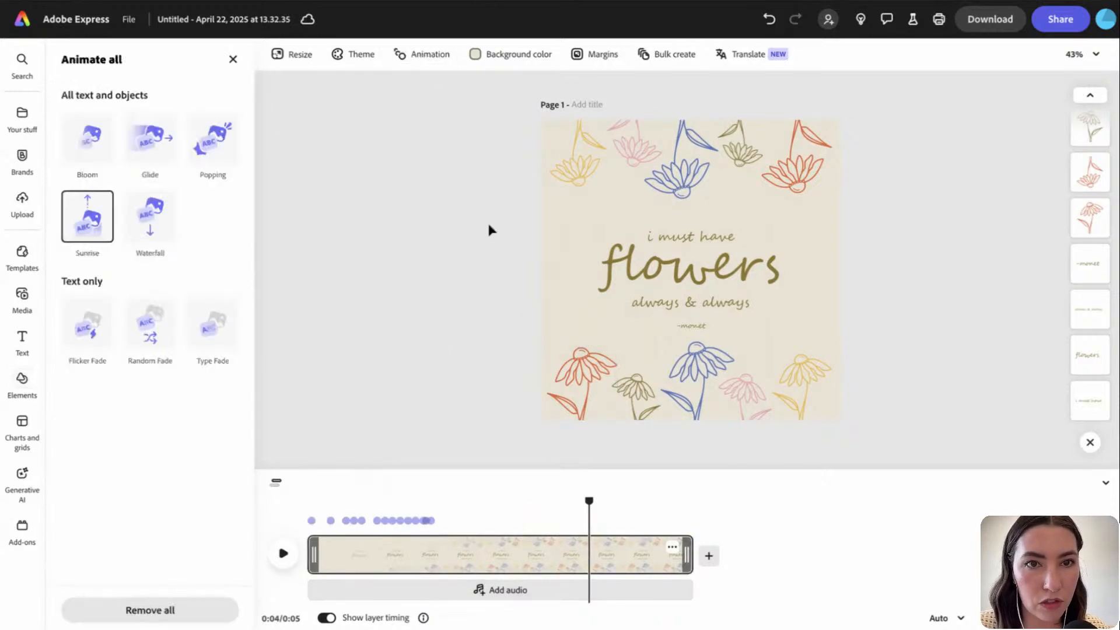
{"action": "key", "text": "super+z"}
{"action": "key", "text": "super+z"}
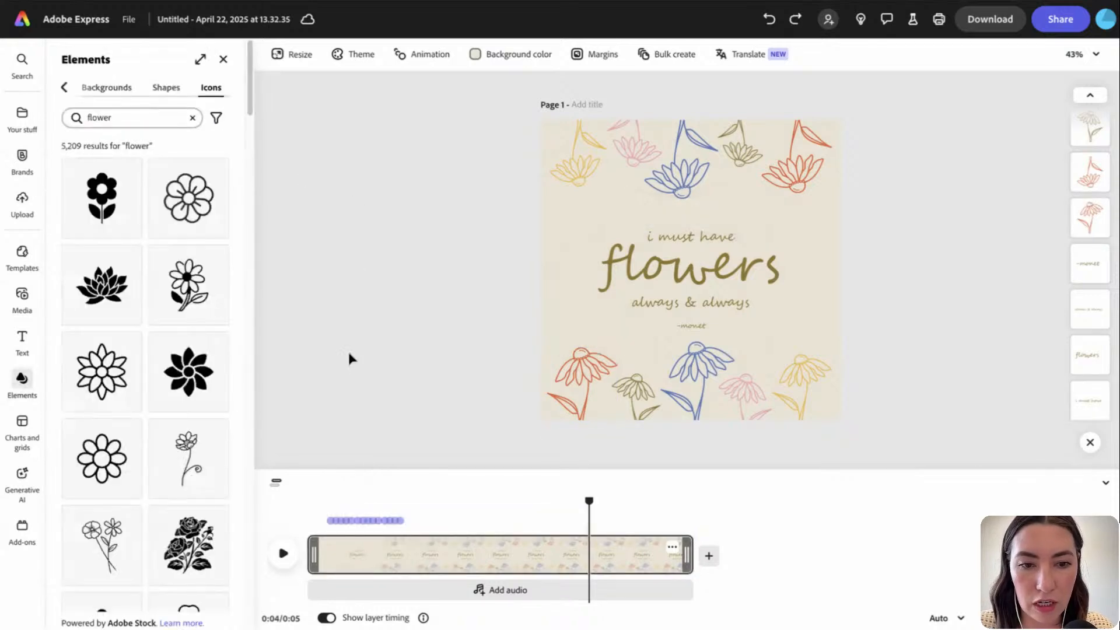
{"action": "key", "text": "super+z"}
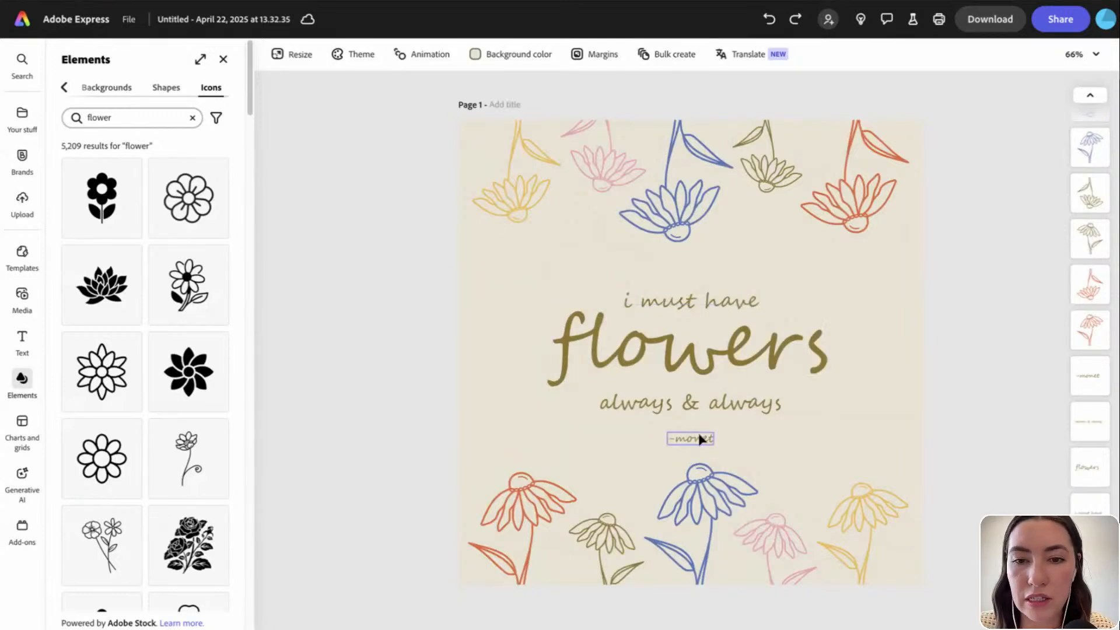
Give 'i must have' a Typewriter entrance and preview it from the start
{"action": "left_click", "coordinate": [664, 298]}
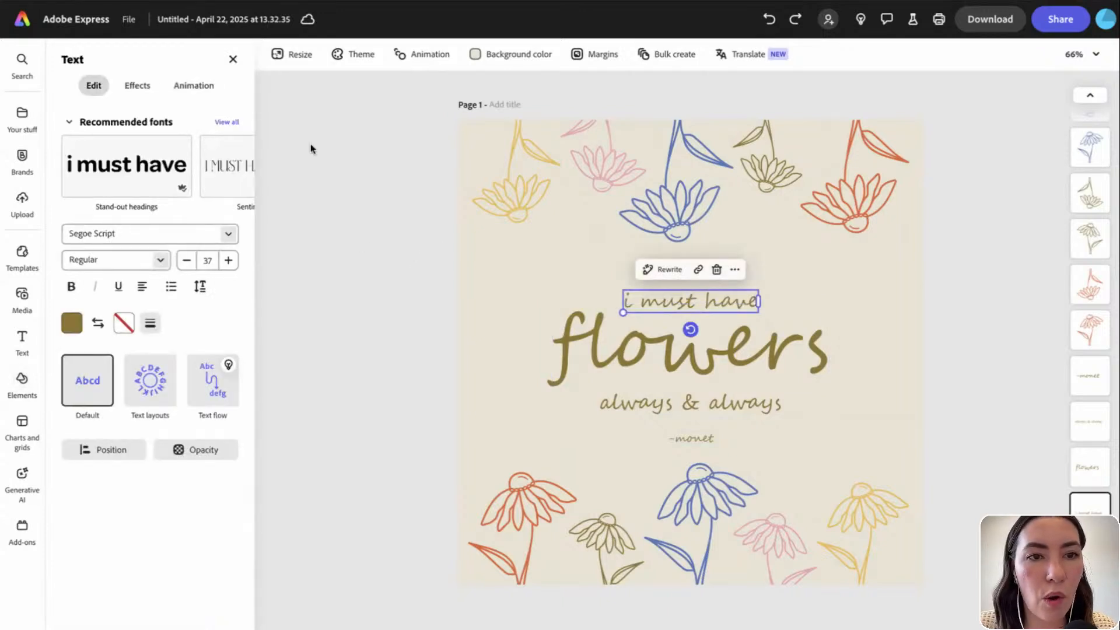
{"action": "left_click", "coordinate": [198, 86]}
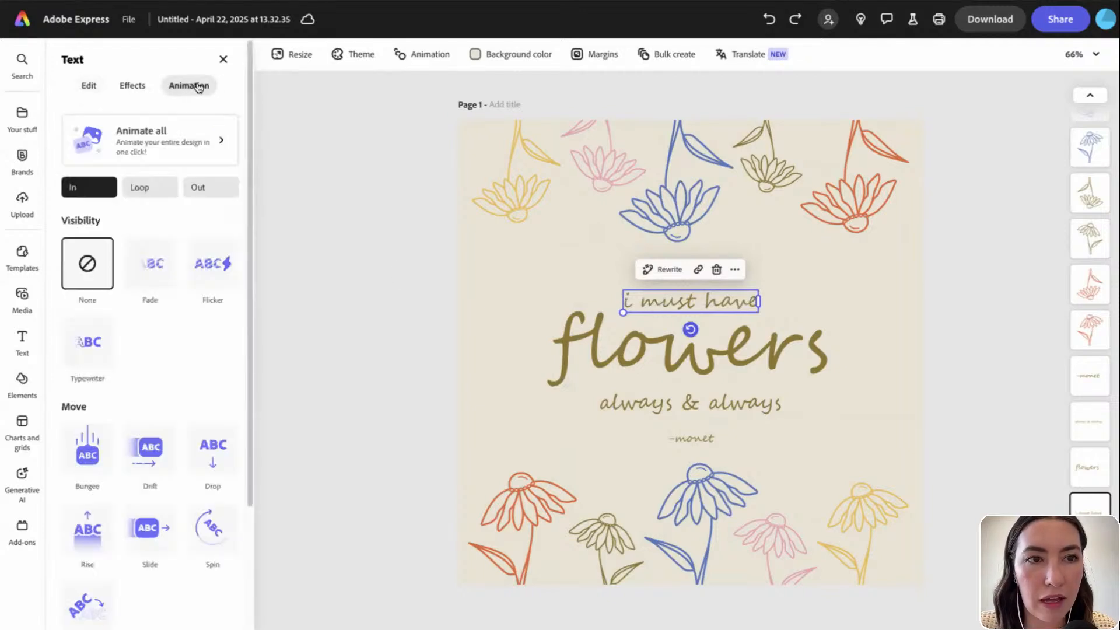
{"action": "scroll", "coordinate": [148, 370], "scroll_direction": "down", "scroll_amount": 3}
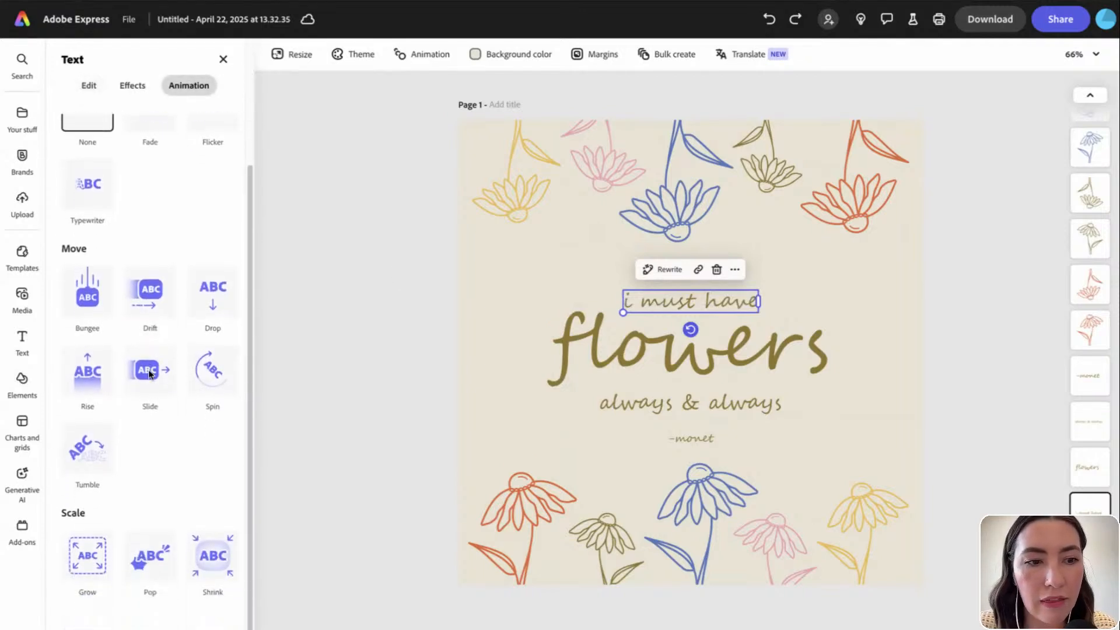
{"action": "scroll", "coordinate": [146, 374], "scroll_direction": "up", "scroll_amount": 1}
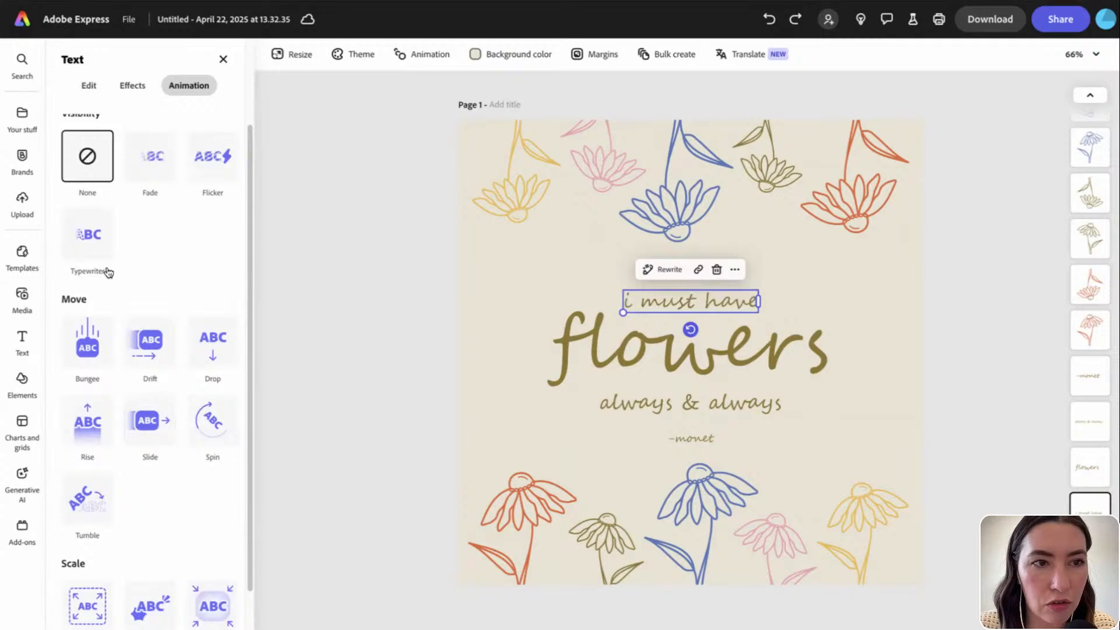
{"action": "left_click", "coordinate": [86, 252]}
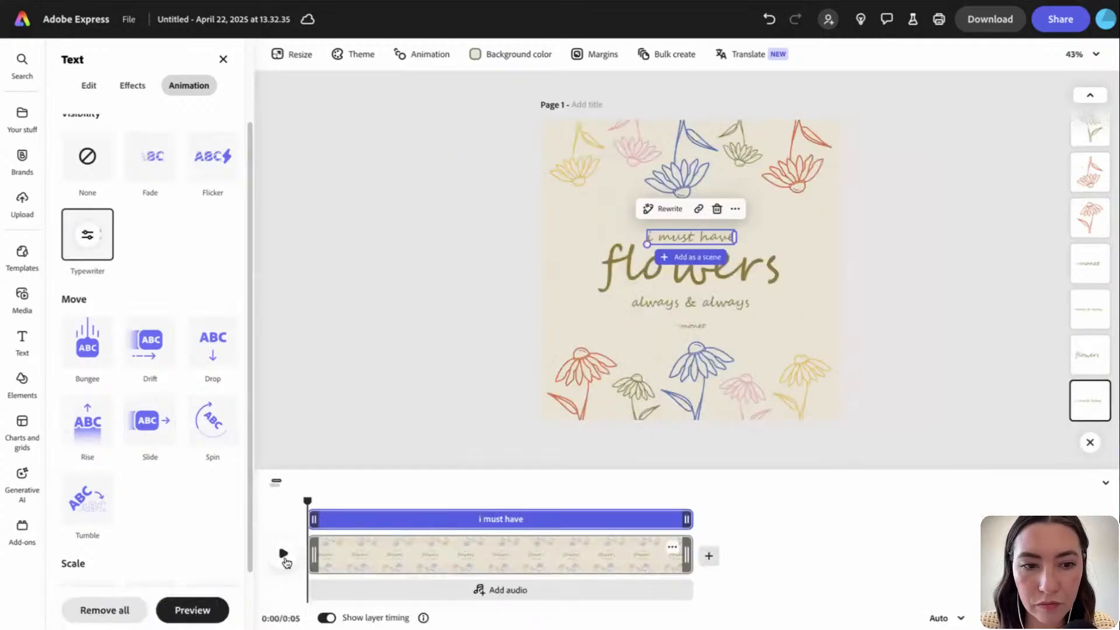
{"action": "left_click", "coordinate": [284, 559]}
{"action": "left_click", "coordinate": [284, 556]}
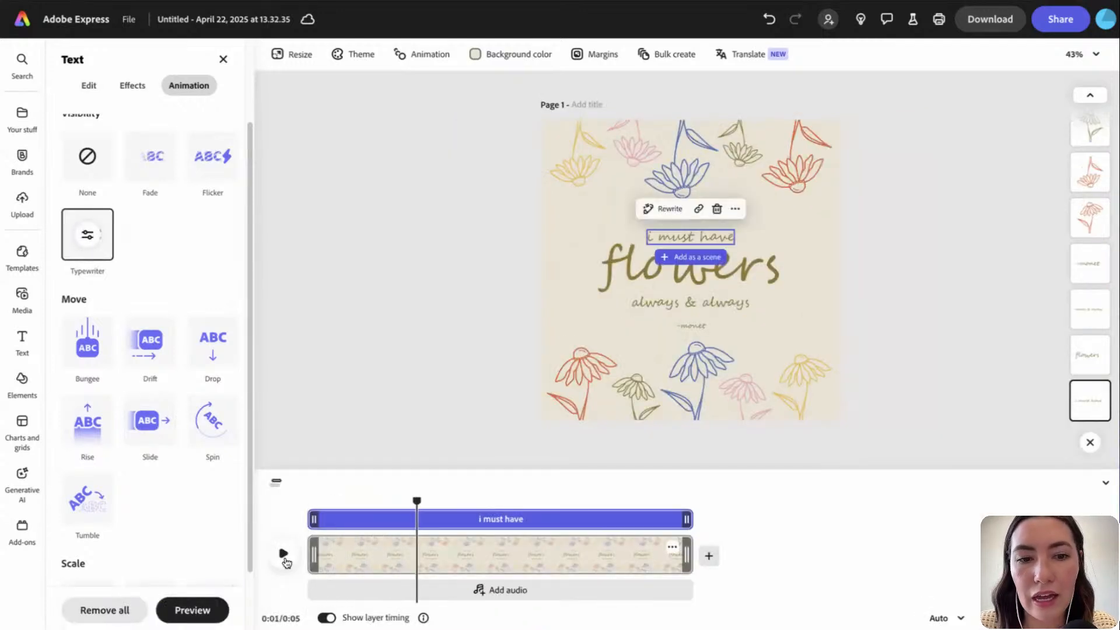
{"action": "left_click_drag", "start_coordinate": [417, 503], "coordinate": [300, 530]}
{"action": "left_click", "coordinate": [284, 553]}
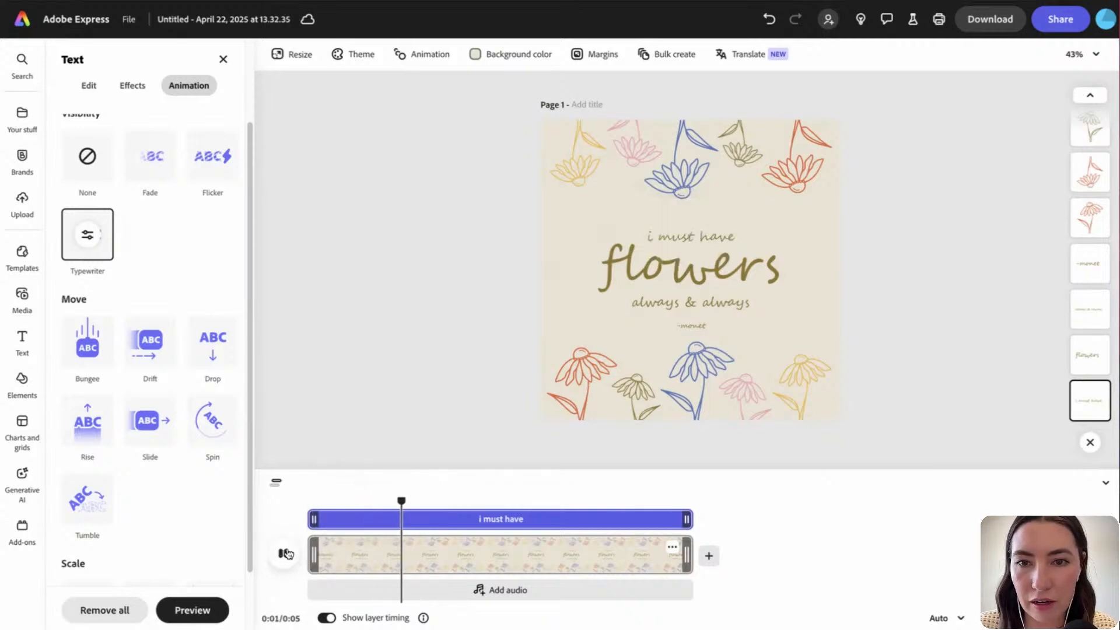
{"action": "left_click", "coordinate": [283, 554]}
Delay the 'flowers' text layer to start about a second in
{"action": "key", "text": "Tab"}
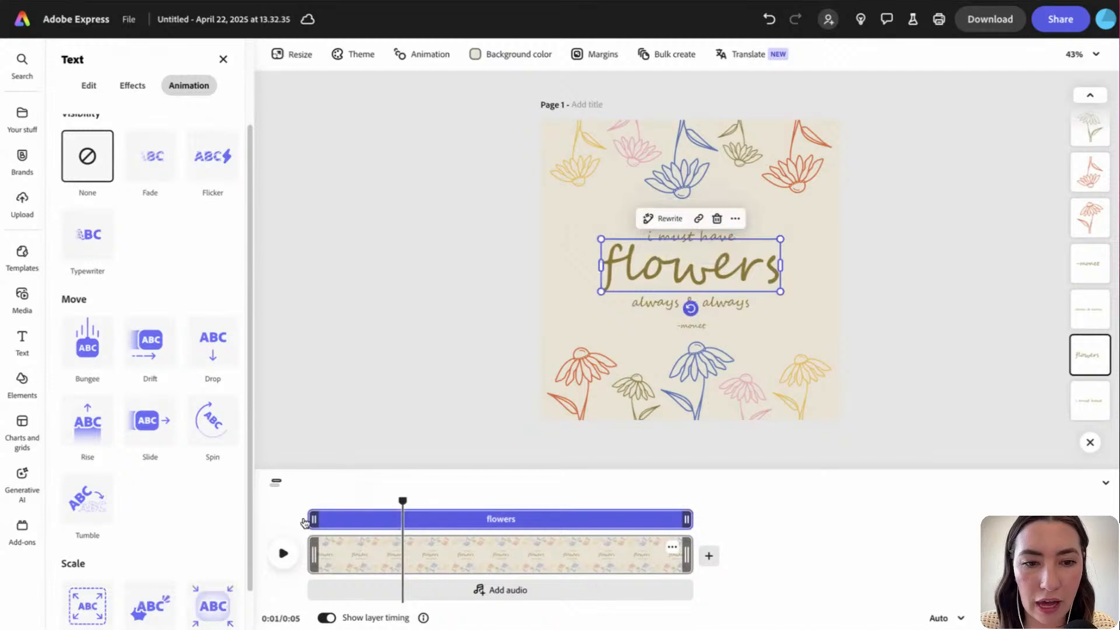
{"action": "left_click_drag", "start_coordinate": [312, 519], "coordinate": [389, 523]}
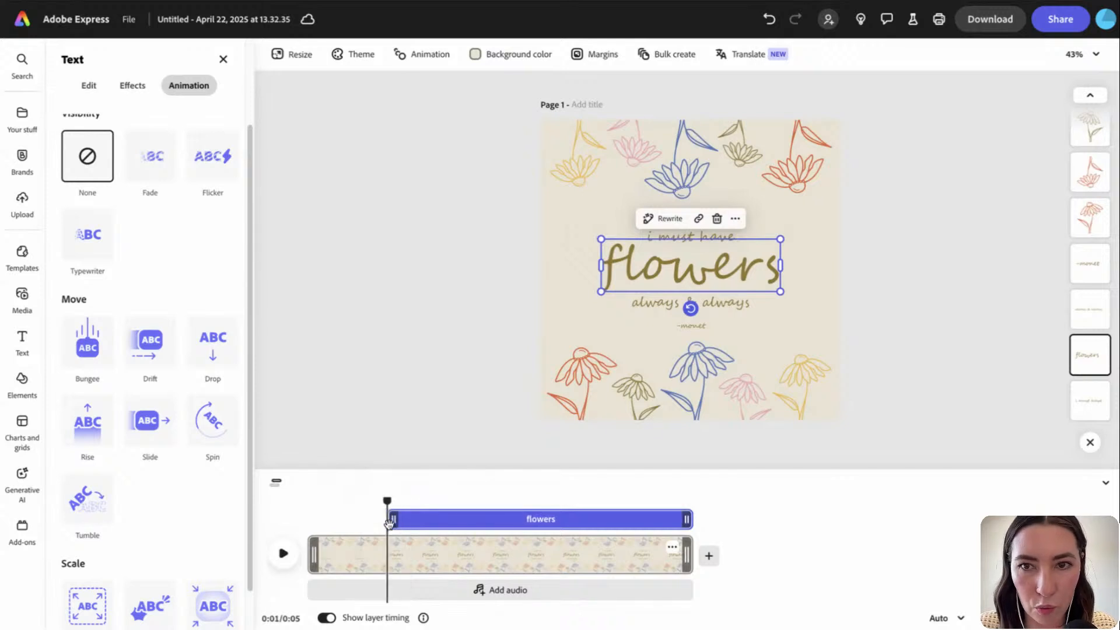
{"action": "left_click", "coordinate": [869, 310]}
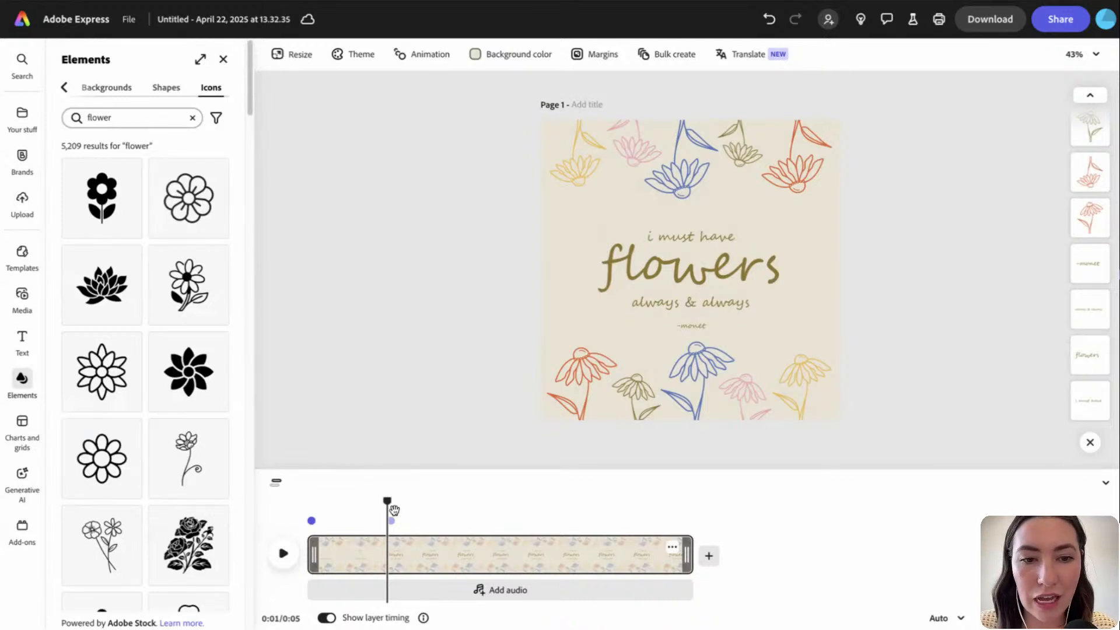
{"action": "mouse_move", "coordinate": [388, 502]}
{"action": "left_mouse_down"}
{"action": "mouse_move", "coordinate": [340, 501]}
{"action": "mouse_move", "coordinate": [388, 500]}
{"action": "left_mouse_up"}
Give 'flowers' a Typewriter entrance and preview it
{"action": "left_click", "coordinate": [654, 285]}
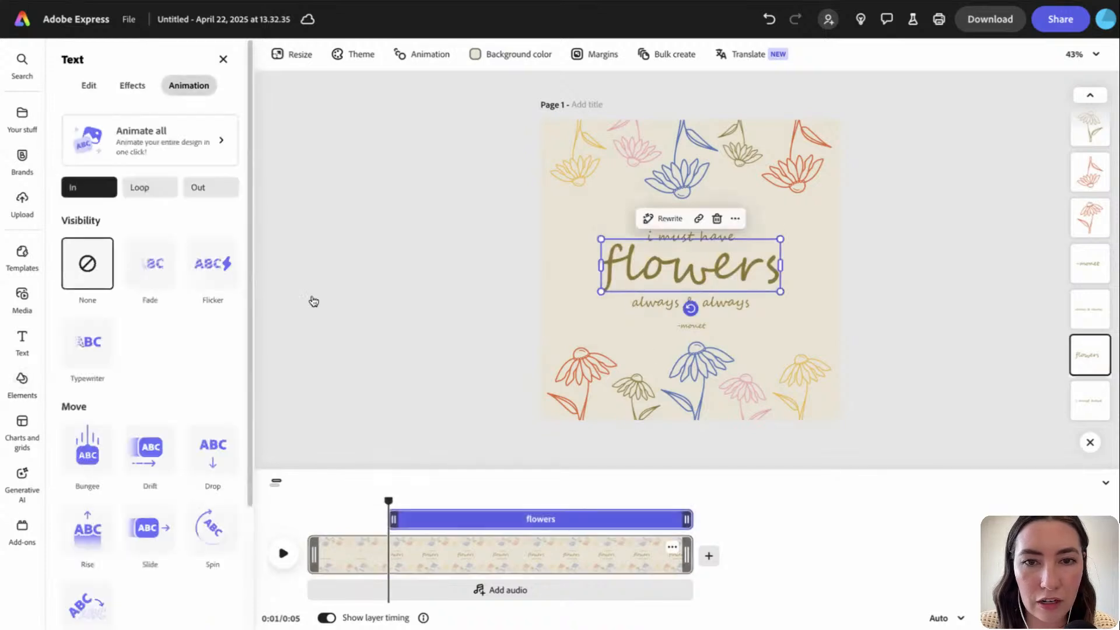
{"action": "left_click", "coordinate": [84, 353]}
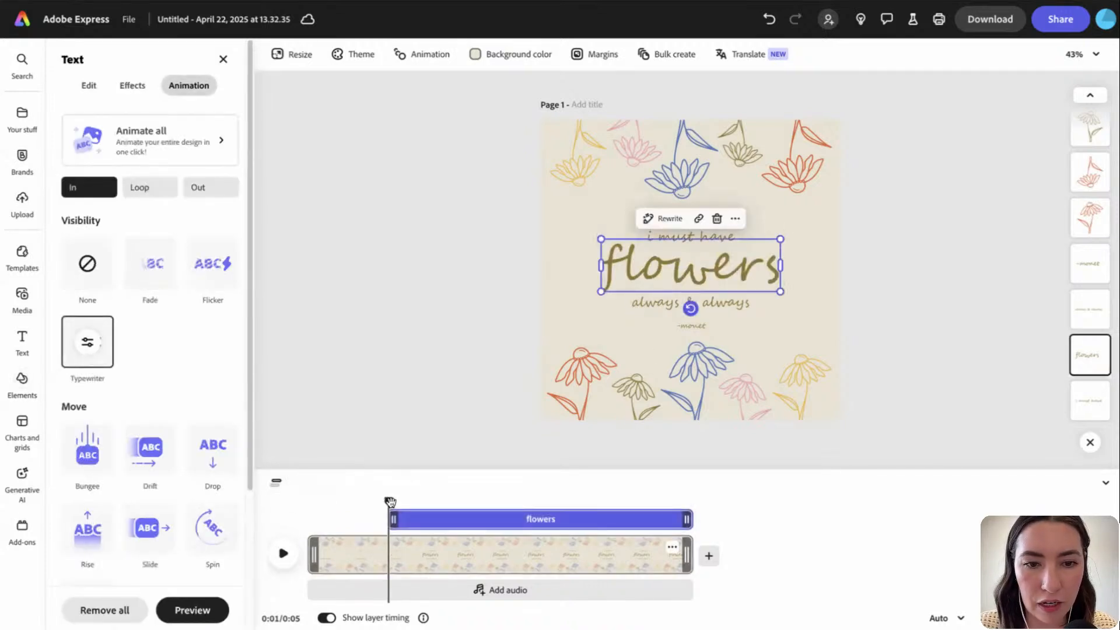
{"action": "left_click_drag", "start_coordinate": [387, 501], "coordinate": [311, 500]}
{"action": "left_click", "coordinate": [284, 553]}
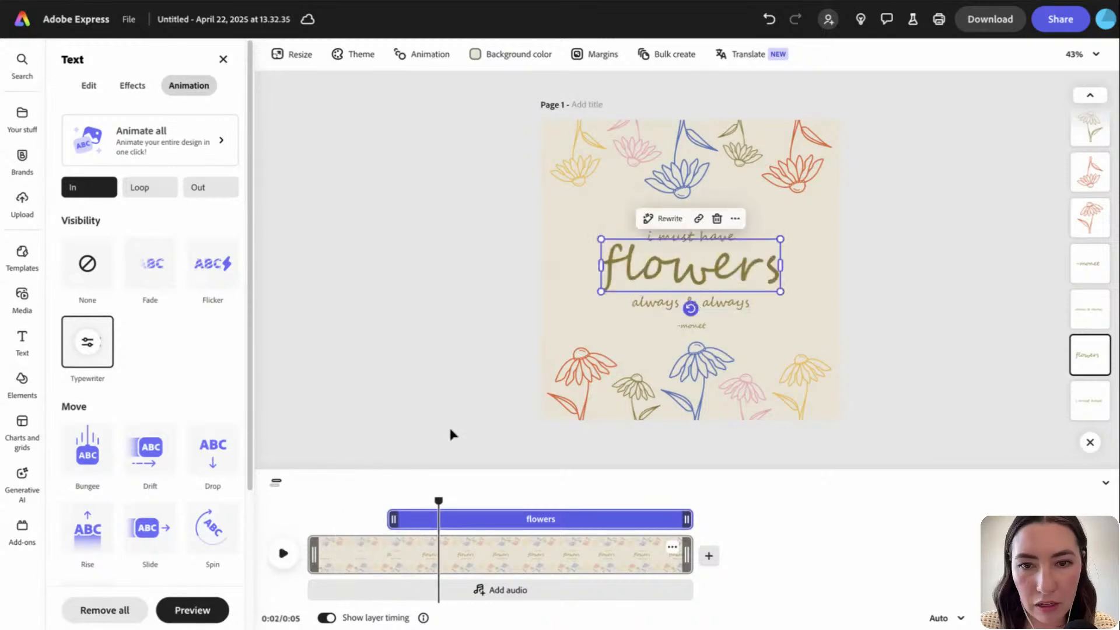
Give 'always & always' a Typewriter entrance starting after 'flowers', then preview
{"action": "left_click", "coordinate": [636, 308]}
{"action": "left_click_drag", "start_coordinate": [315, 516], "coordinate": [462, 517]}
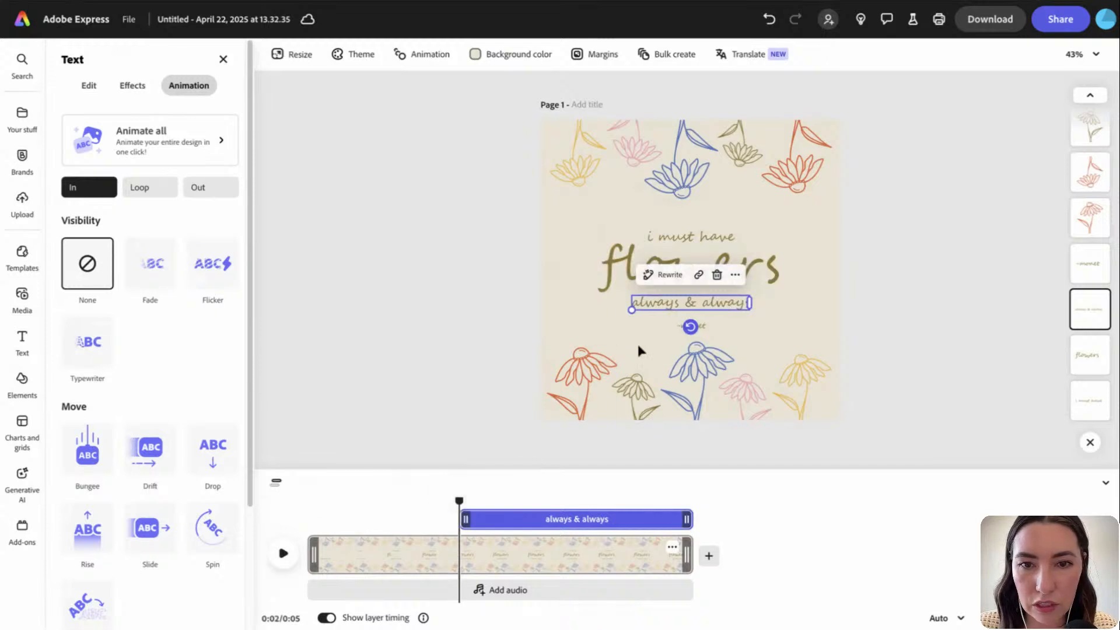
{"action": "left_click", "coordinate": [87, 341]}
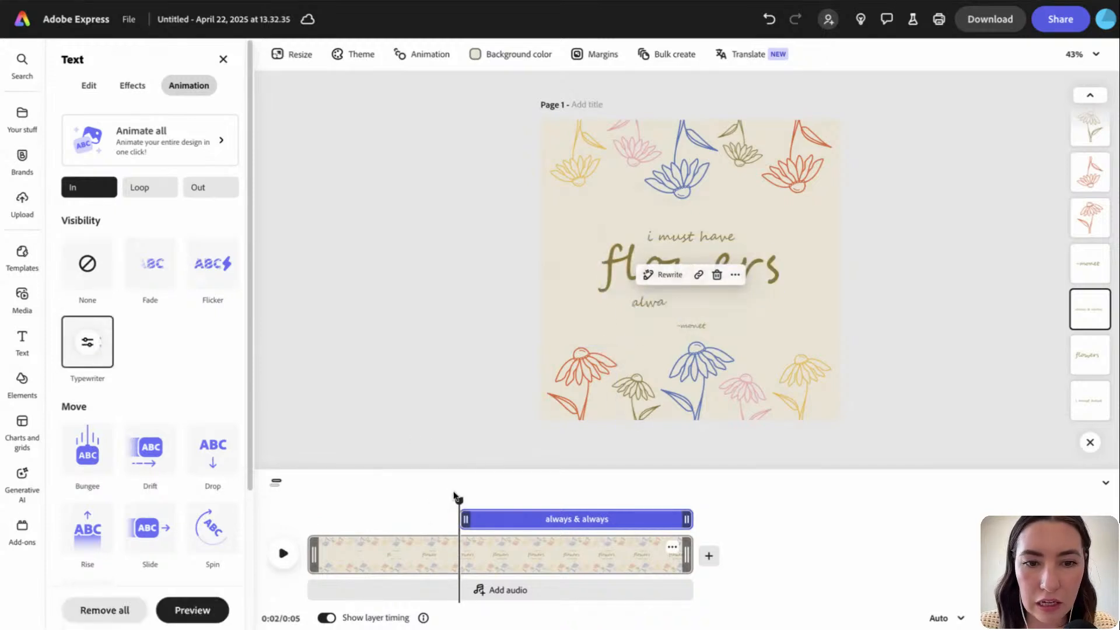
{"action": "left_click_drag", "start_coordinate": [415, 497], "coordinate": [372, 499]}
{"action": "left_click", "coordinate": [285, 553]}
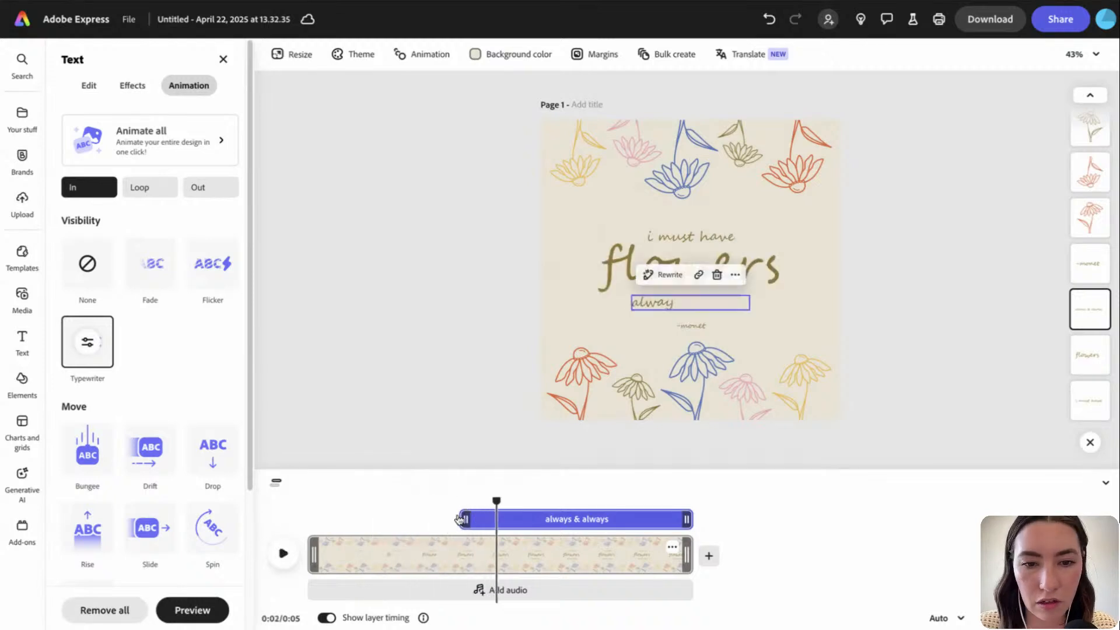
{"action": "left_click_drag", "start_coordinate": [461, 519], "coordinate": [404, 503]}
{"action": "left_click", "coordinate": [284, 553]}
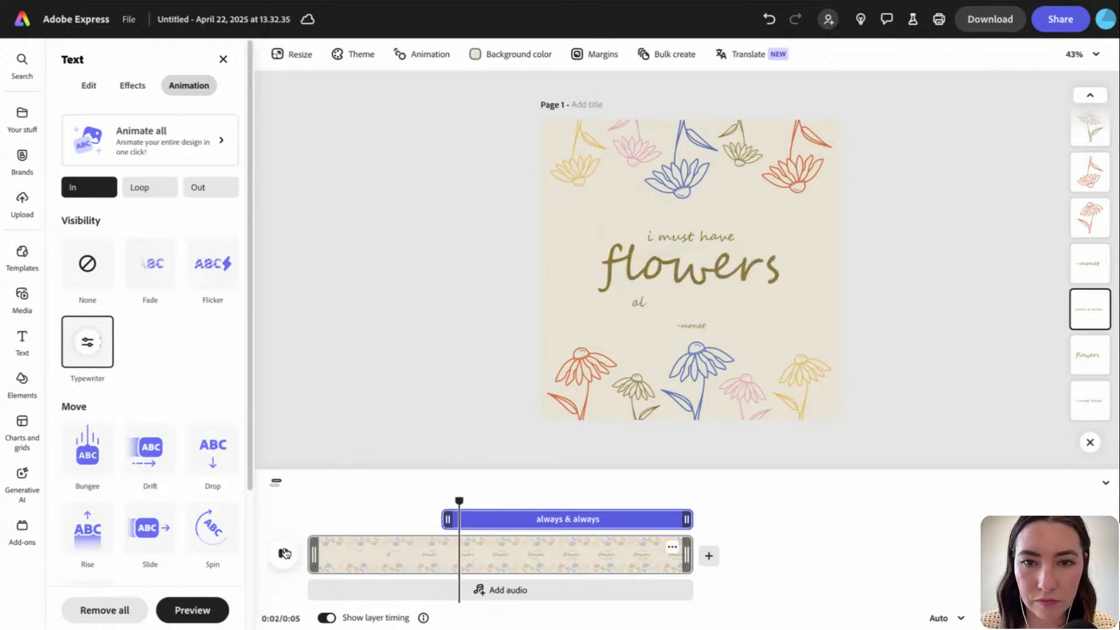
{"action": "left_click", "coordinate": [285, 553]}
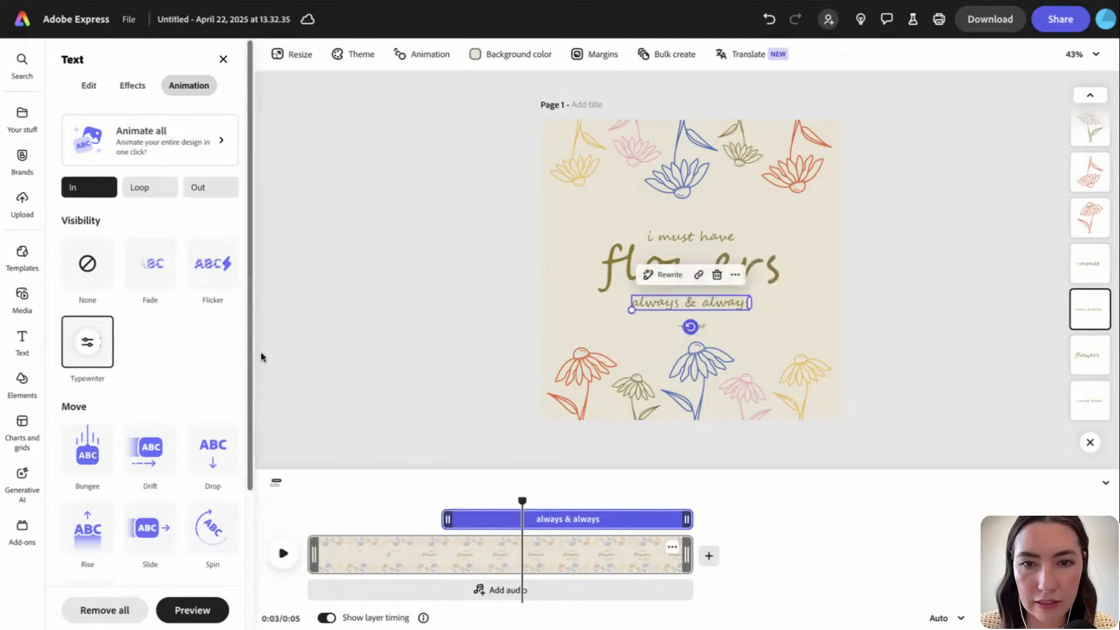
Give '-monet' a Typewriter entrance and delay its start toward the end
{"action": "left_click", "coordinate": [562, 336]}
{"action": "left_click", "coordinate": [702, 328]}
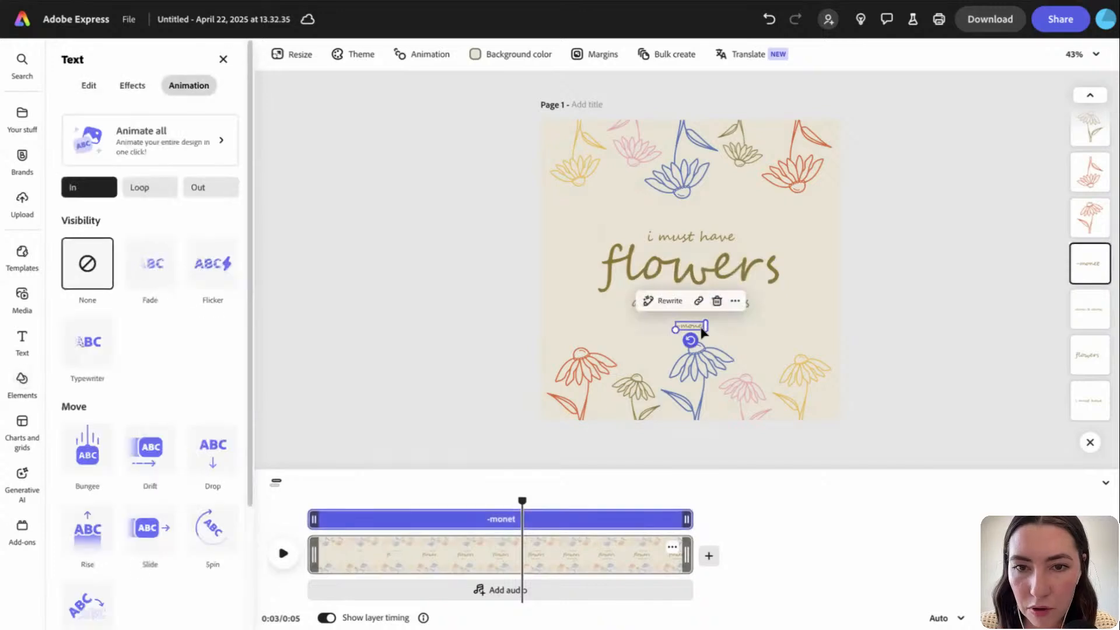
{"action": "left_click", "coordinate": [87, 341]}
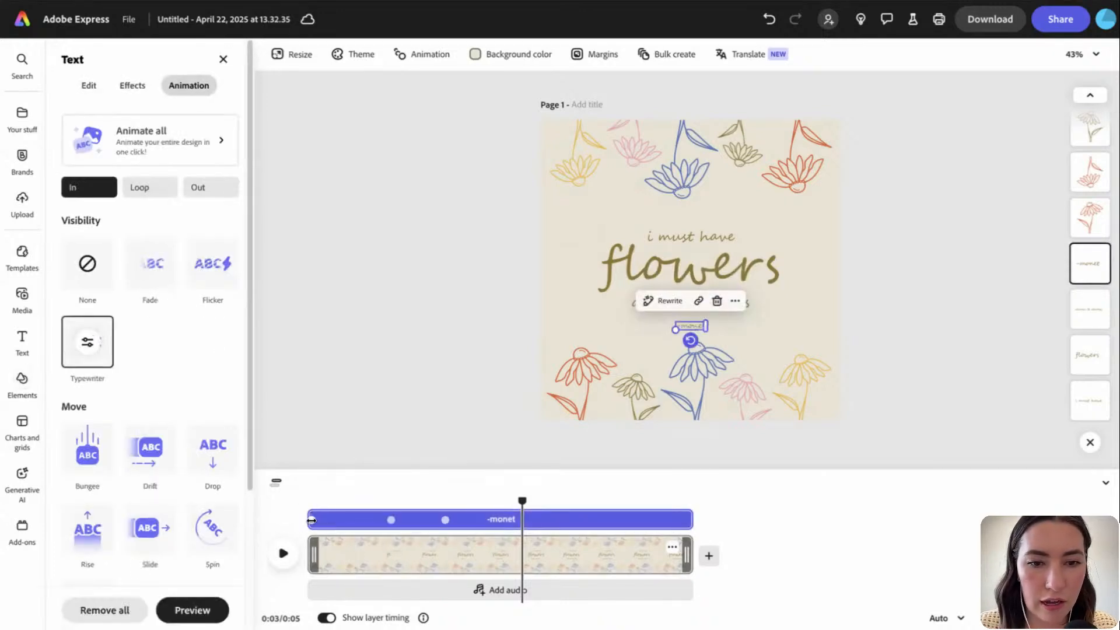
{"action": "left_click_drag", "start_coordinate": [314, 518], "coordinate": [514, 541]}
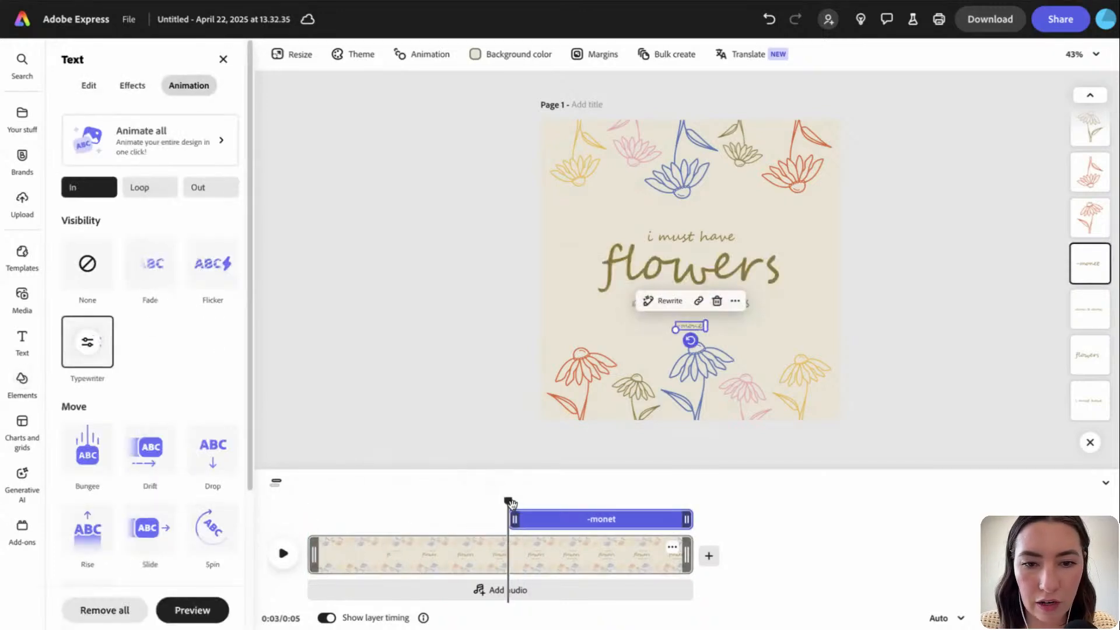
{"action": "left_click_drag", "start_coordinate": [514, 503], "coordinate": [455, 503]}
{"action": "key", "text": "space"}
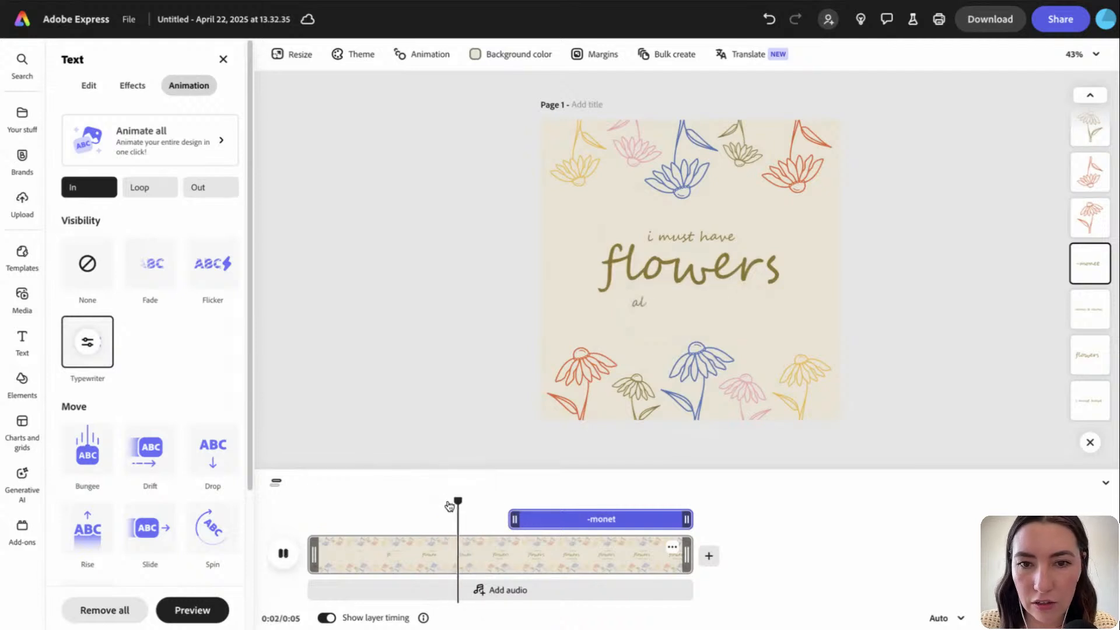
{"action": "key", "text": "space"}
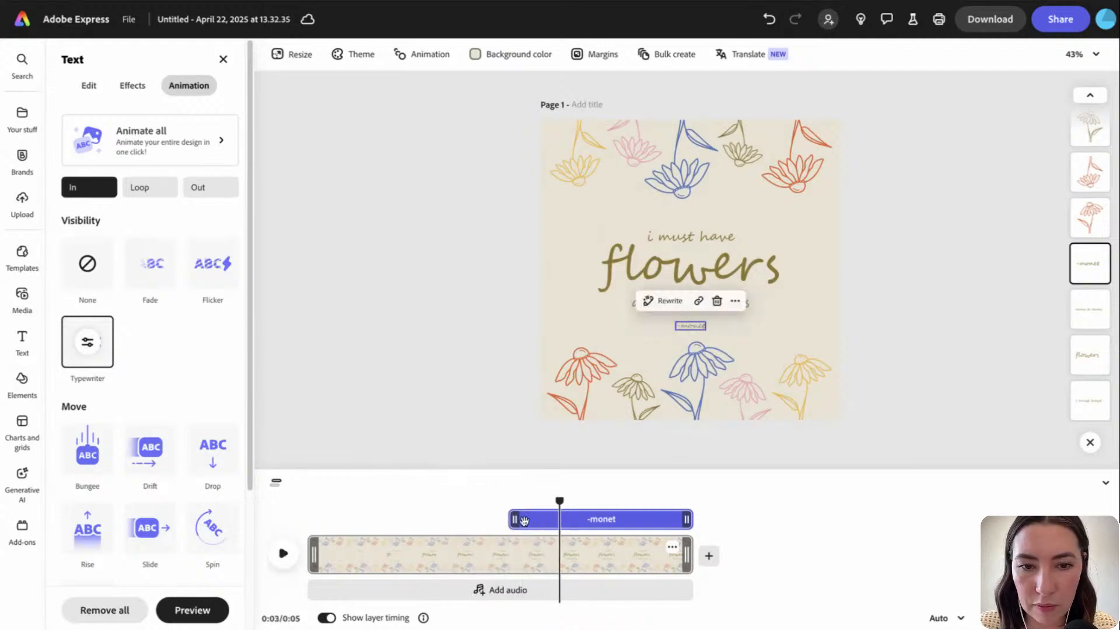
Push '-monet' later, lengthen the page duration, and return the playhead to 0:00
{"action": "left_click_drag", "start_coordinate": [512, 520], "coordinate": [459, 504]}
{"action": "key", "text": "space"}
{"action": "key", "text": "space"}
{"action": "key", "text": "space"}
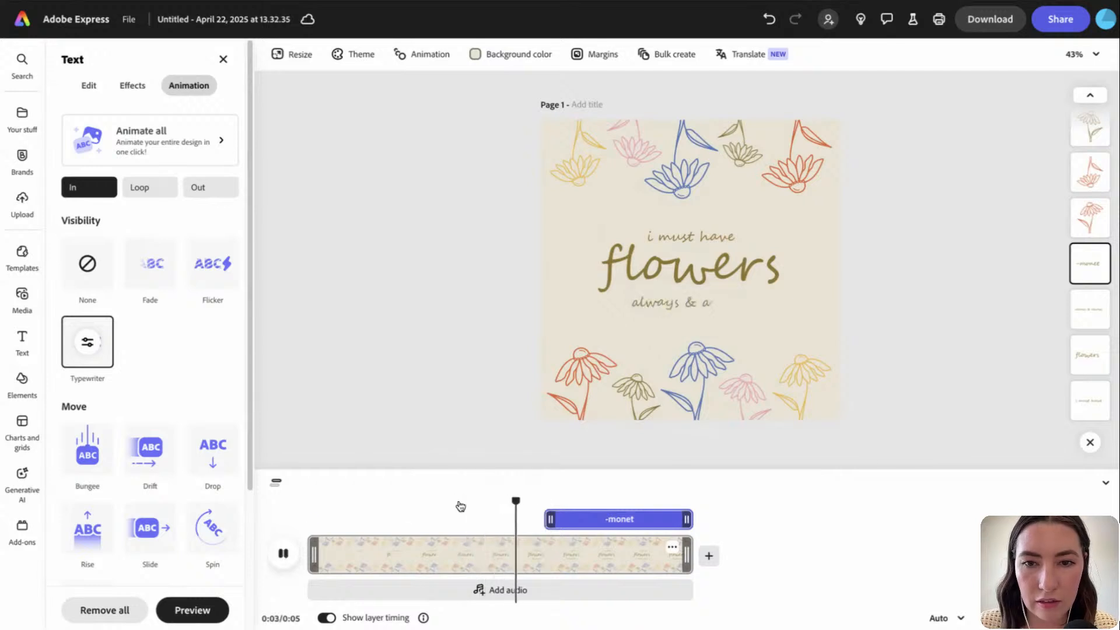
{"action": "key", "text": "space"}
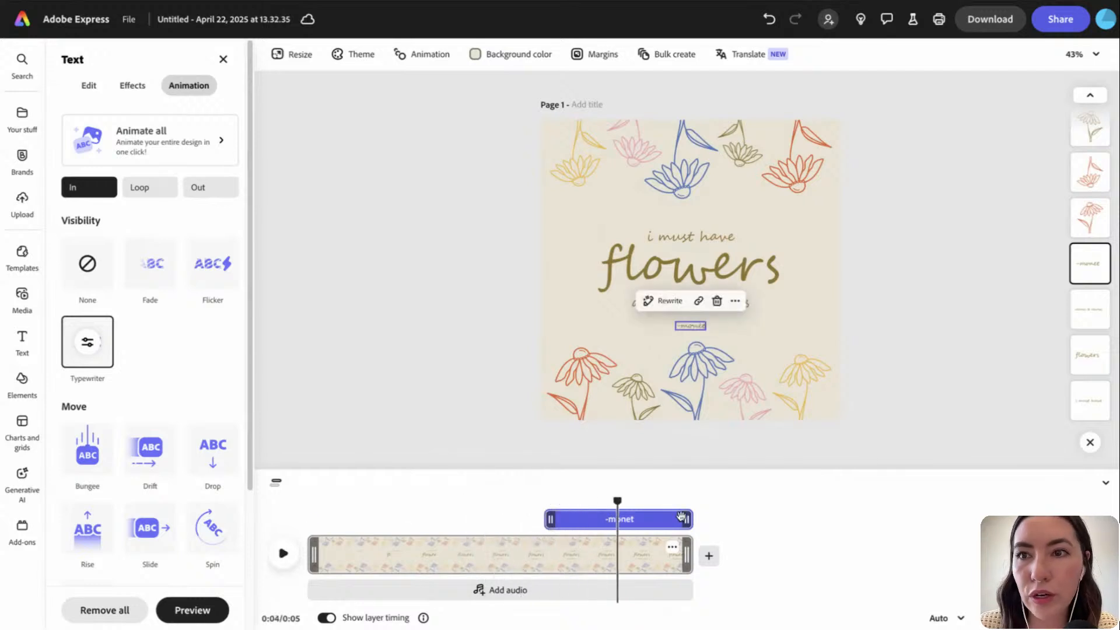
{"action": "left_click", "coordinate": [689, 550]}
{"action": "mouse_move", "coordinate": [689, 550]}
{"action": "left_mouse_down"}
{"action": "mouse_move", "coordinate": [796, 548]}
{"action": "mouse_move", "coordinate": [689, 552]}
{"action": "left_mouse_up"}
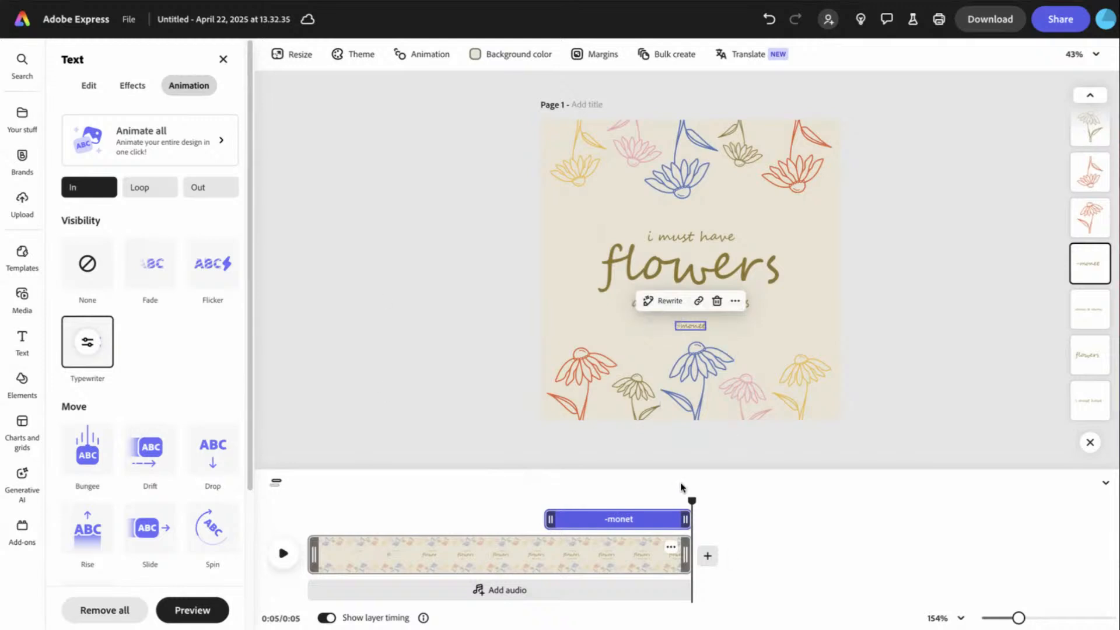
{"action": "left_click_drag", "start_coordinate": [692, 502], "coordinate": [301, 498]}
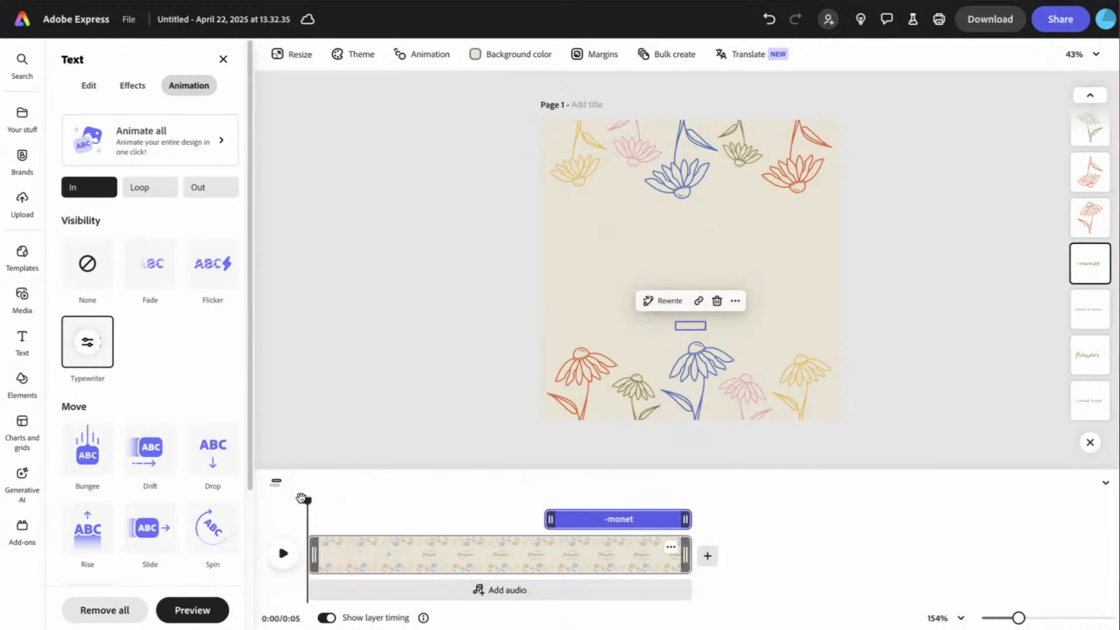
Give the red bottom-left flower a 3.37 s Smooth Rise entrance without fade
{"action": "left_click", "coordinate": [584, 368]}
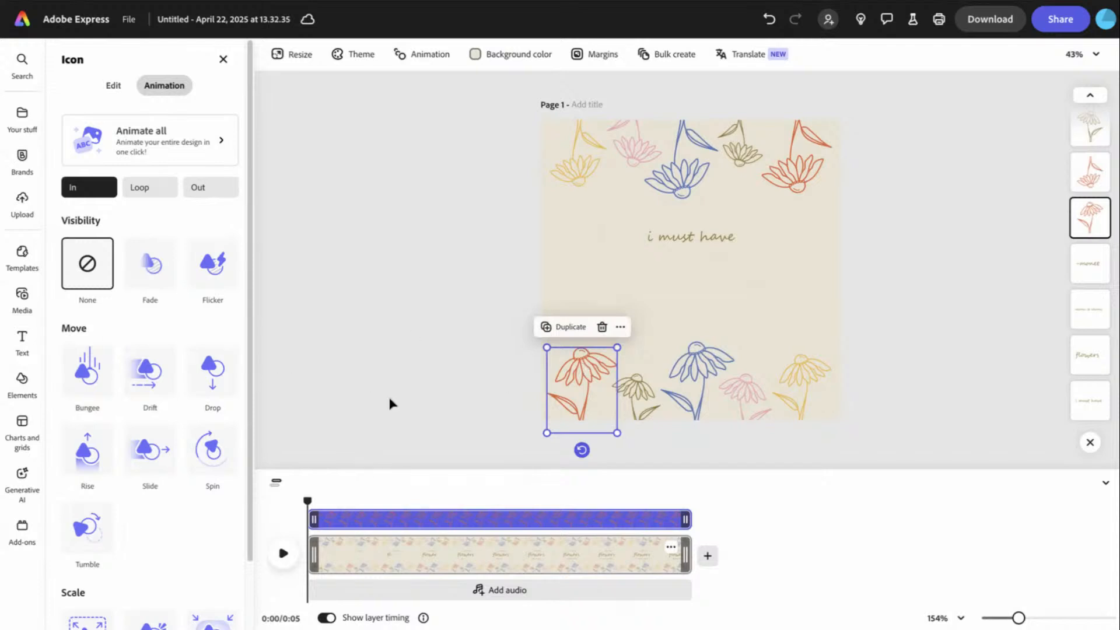
{"action": "left_click", "coordinate": [92, 453]}
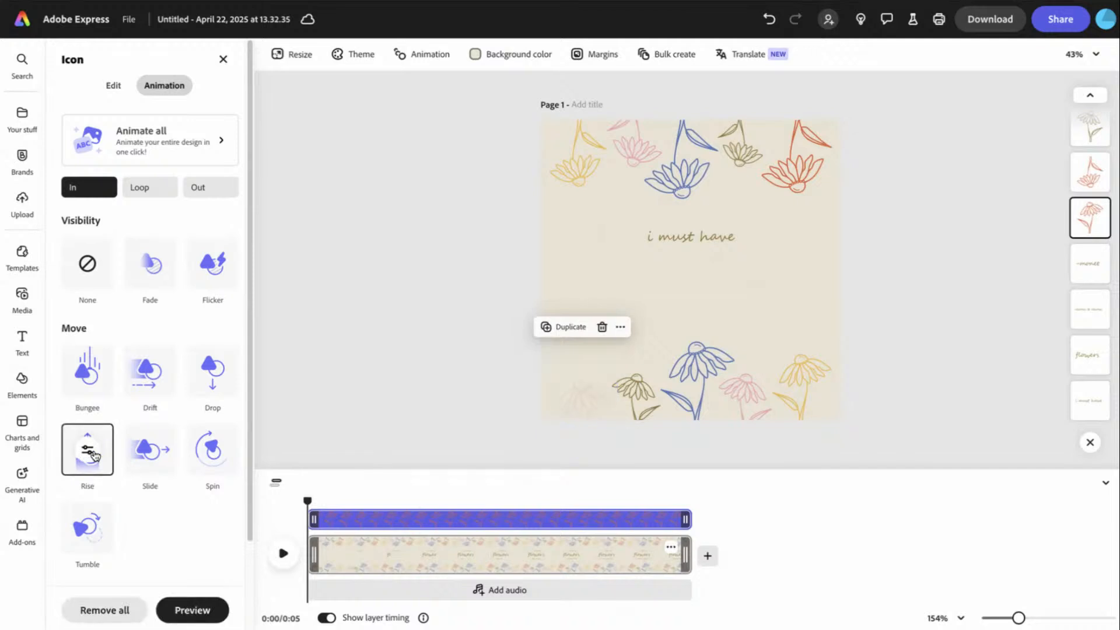
{"action": "left_click", "coordinate": [94, 453]}
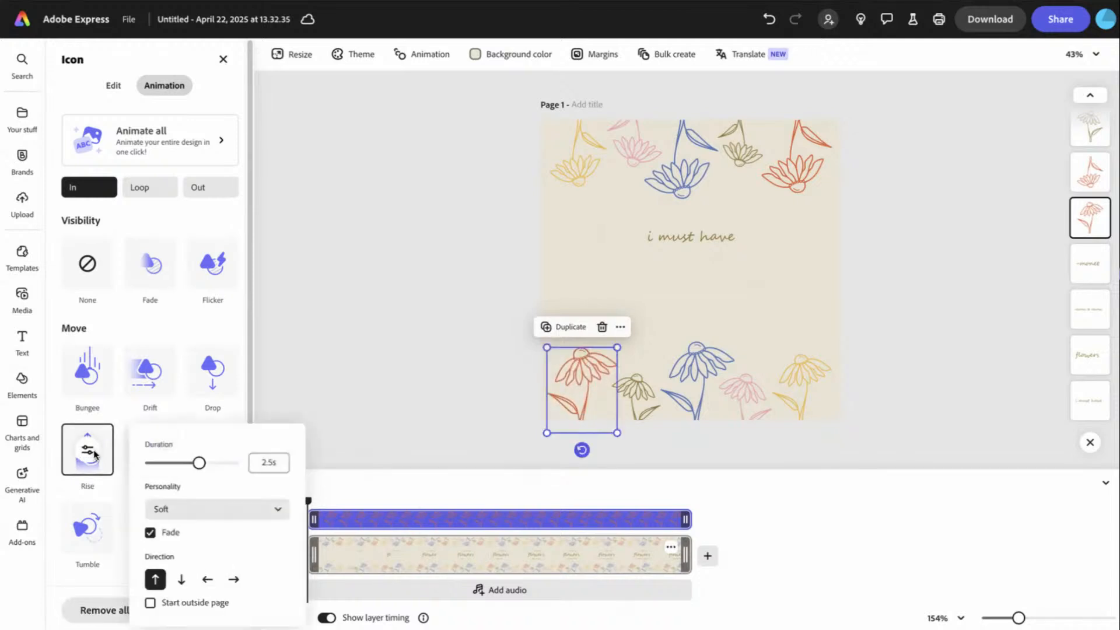
{"action": "left_click_drag", "start_coordinate": [199, 465], "coordinate": [219, 464]}
{"action": "left_click", "coordinate": [217, 503]}
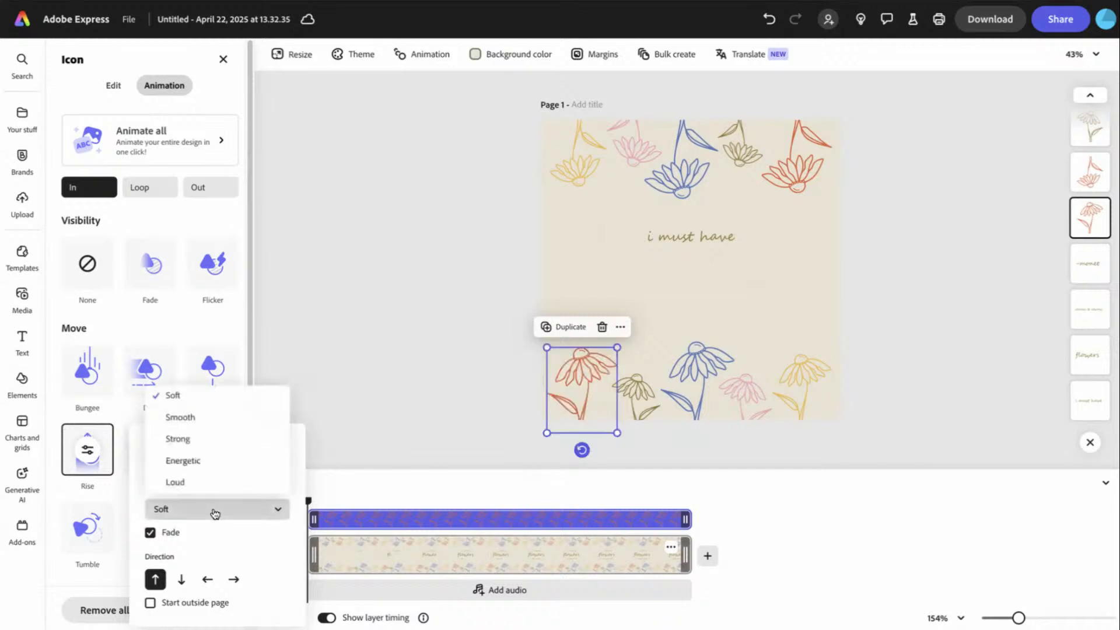
{"action": "left_click", "coordinate": [213, 423]}
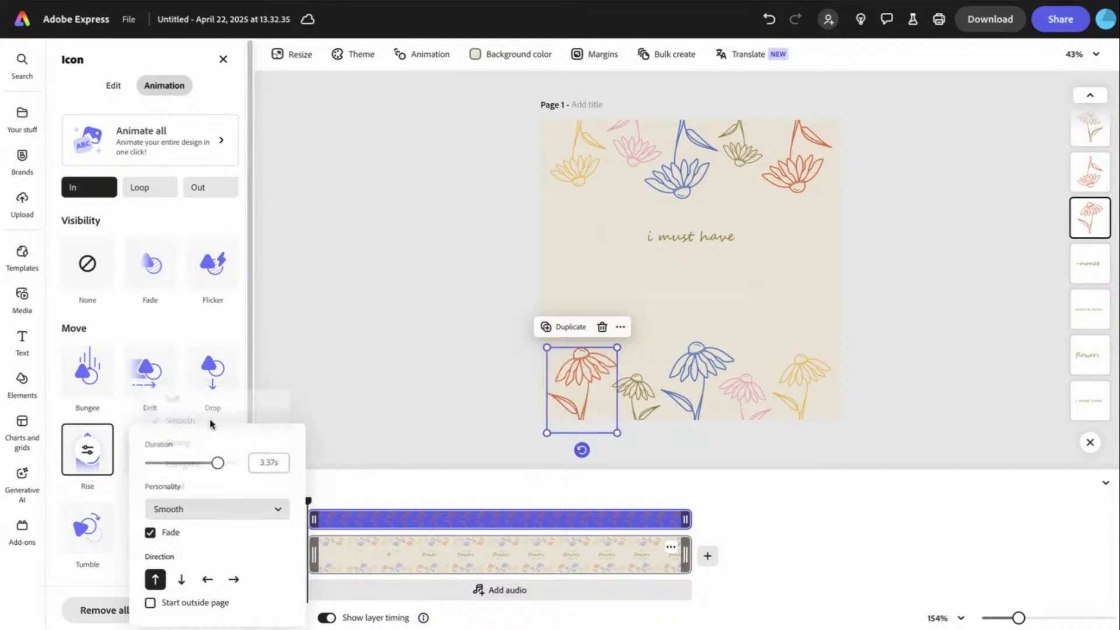
{"action": "left_click", "coordinate": [151, 534]}
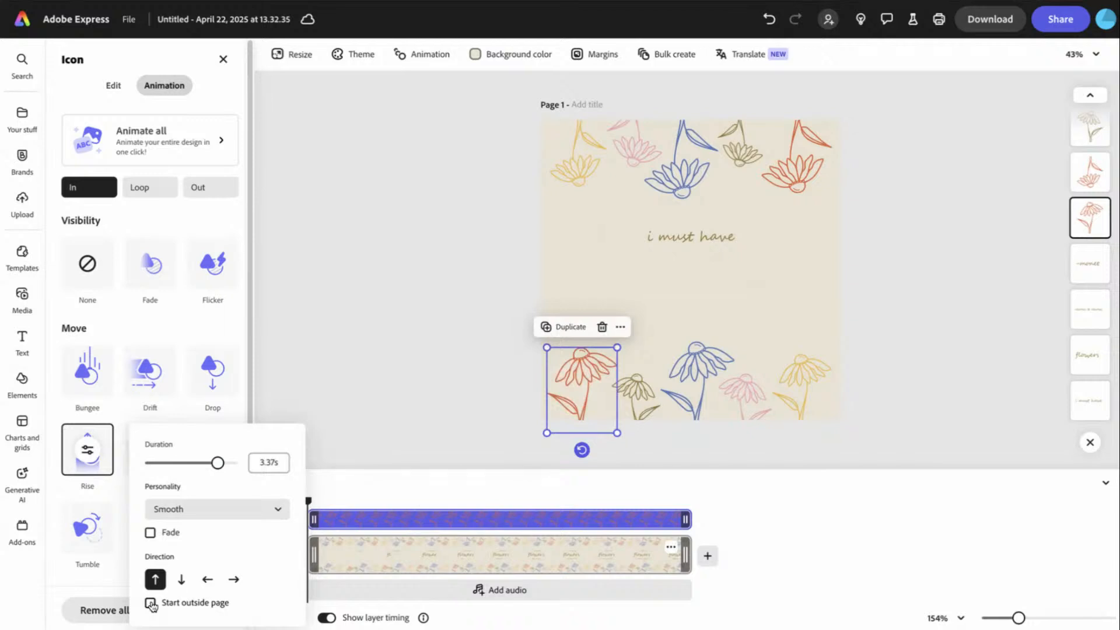
Preview the rise, make it start outside the page, and preview it again
{"action": "left_click", "coordinate": [284, 548]}
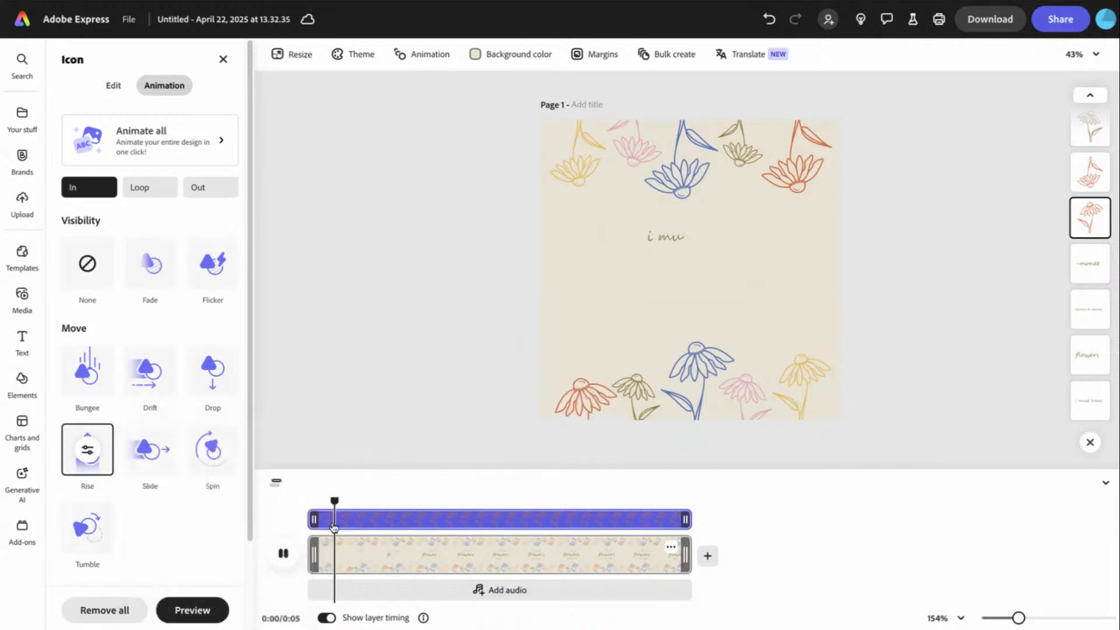
{"action": "left_click", "coordinate": [290, 547]}
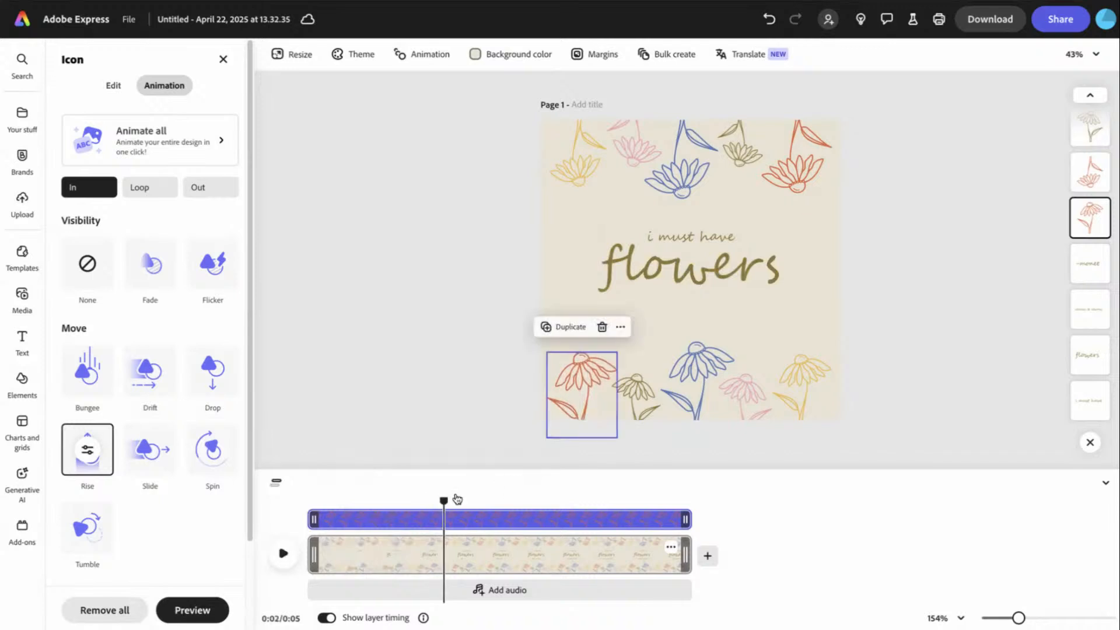
{"action": "left_click_drag", "start_coordinate": [444, 501], "coordinate": [295, 520]}
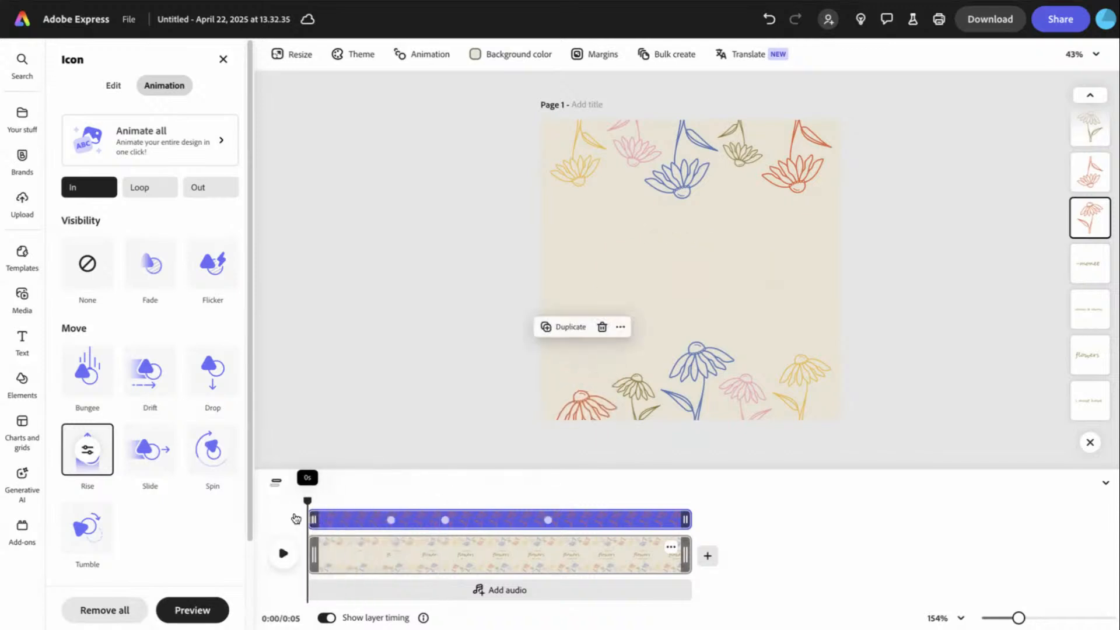
{"action": "left_click", "coordinate": [93, 453]}
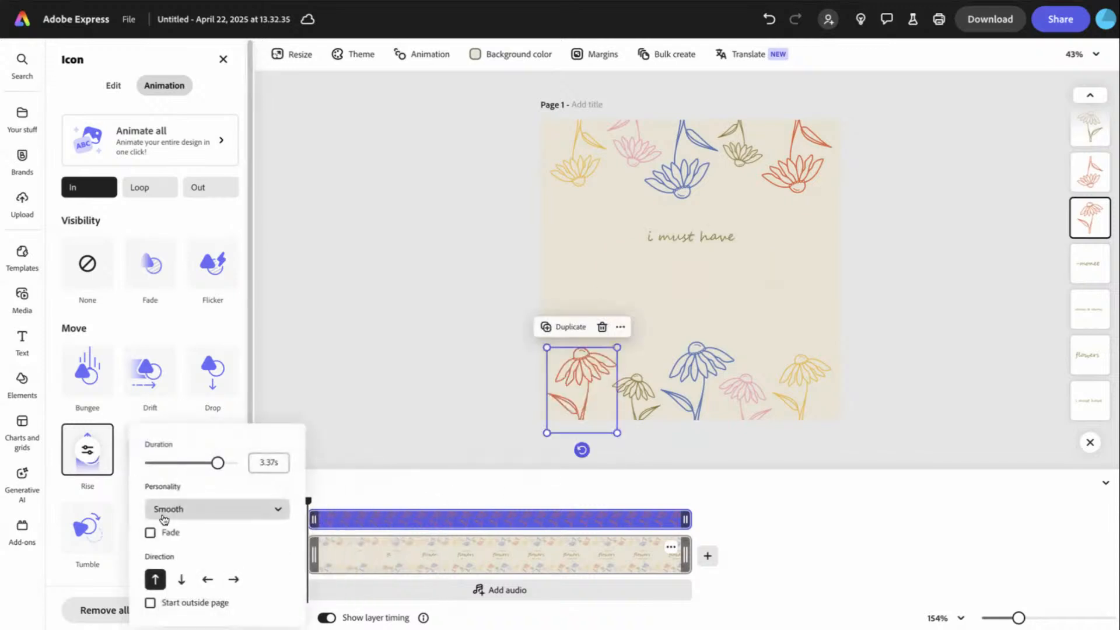
{"action": "left_click", "coordinate": [150, 603]}
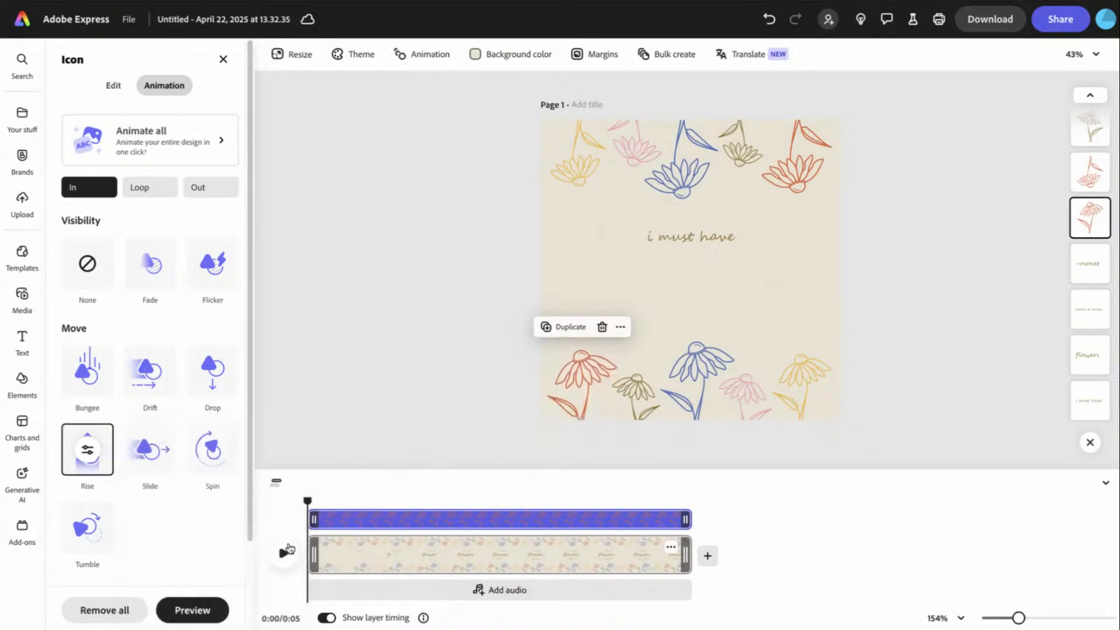
{"action": "left_click", "coordinate": [286, 551]}
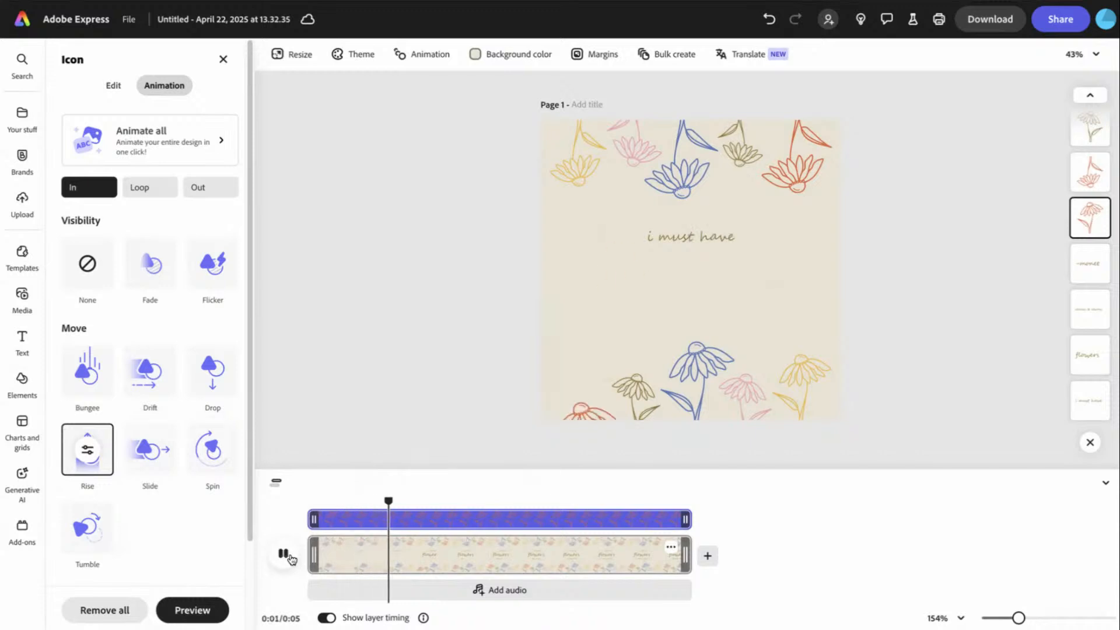
{"action": "left_click", "coordinate": [286, 554]}
Delay the yellow flower's start and give it a Smooth Rise from outside the page
{"action": "left_click", "coordinate": [637, 401]}
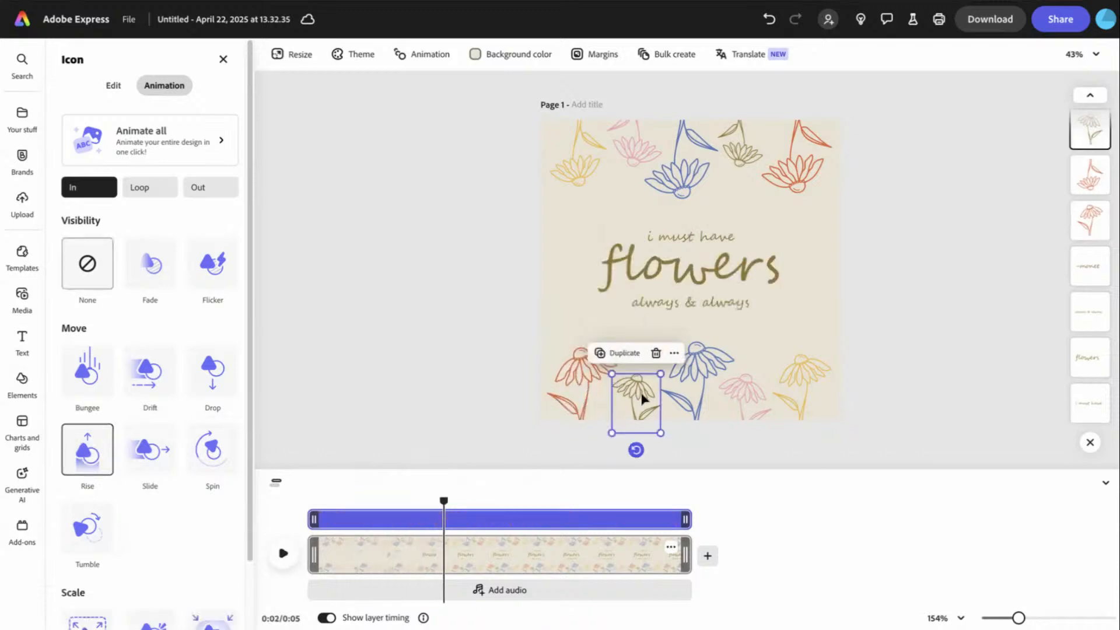
{"action": "left_click_drag", "start_coordinate": [313, 521], "coordinate": [363, 528]}
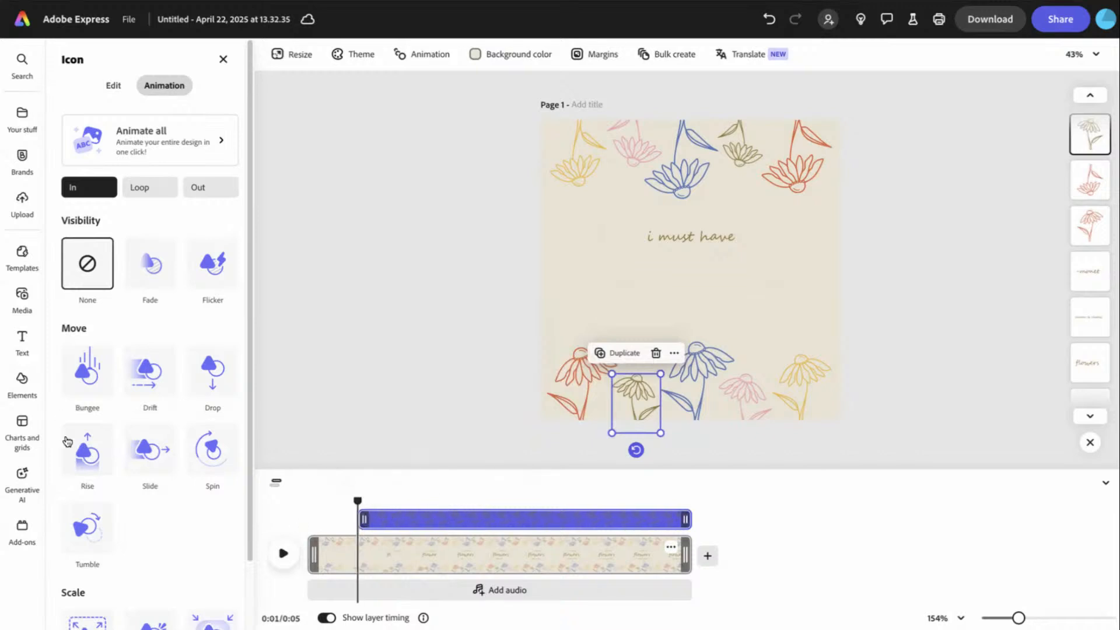
{"action": "left_click", "coordinate": [87, 449]}
{"action": "left_click", "coordinate": [88, 449]}
{"action": "left_click", "coordinate": [186, 510]}
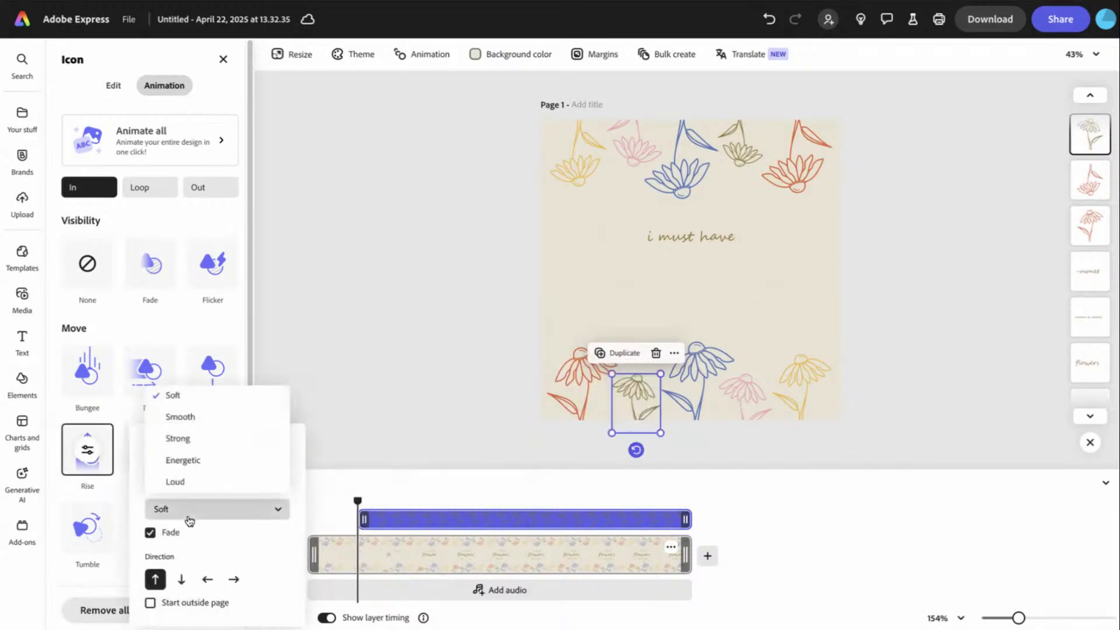
{"action": "left_click", "coordinate": [180, 417]}
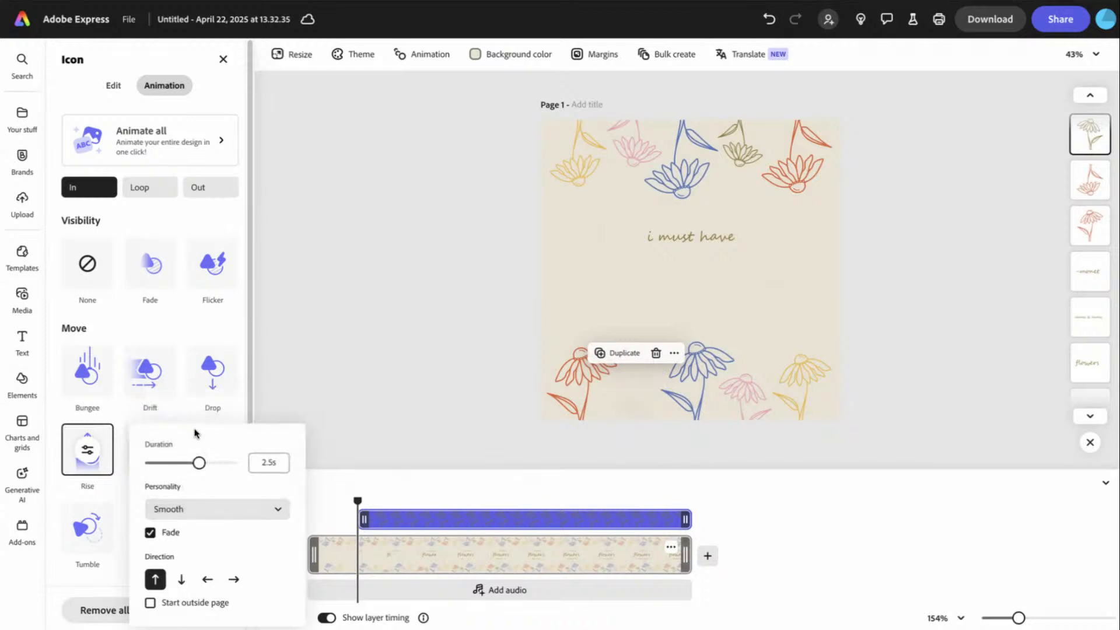
{"action": "left_click", "coordinate": [150, 603]}
{"action": "left_click", "coordinate": [371, 481]}
Try Bungee, Drift, Drop and Flicker entrances on the blue flower, returning to Rise
{"action": "left_click", "coordinate": [690, 401]}
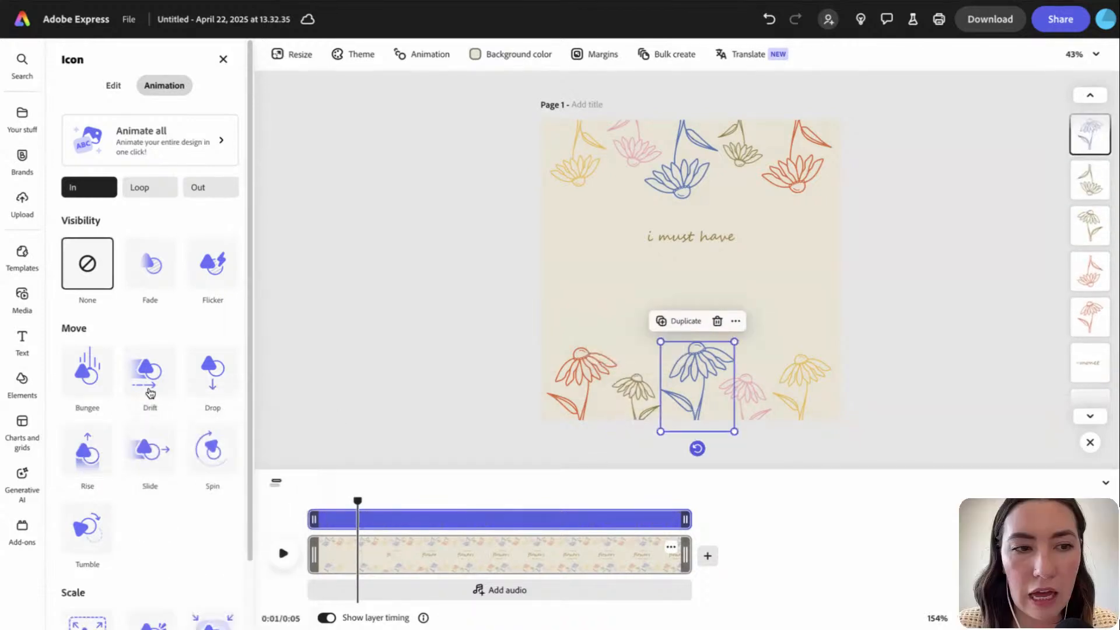
{"action": "left_click", "coordinate": [88, 452]}
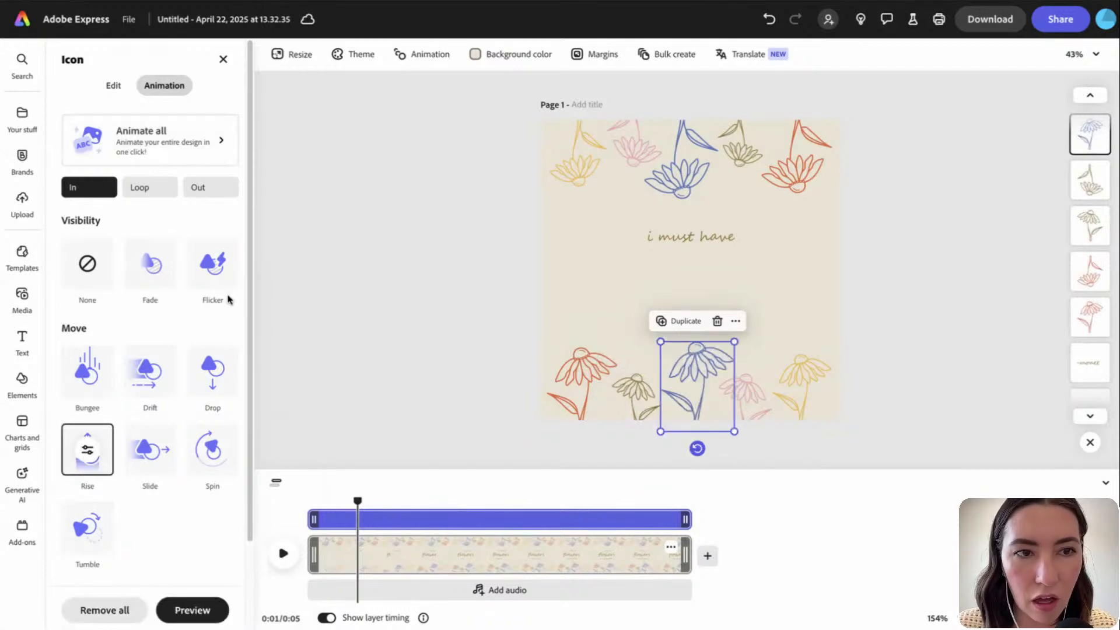
{"action": "scroll", "coordinate": [116, 380], "scroll_direction": "down", "scroll_amount": 2}
{"action": "scroll", "coordinate": [158, 450], "scroll_direction": "up", "scroll_amount": 2}
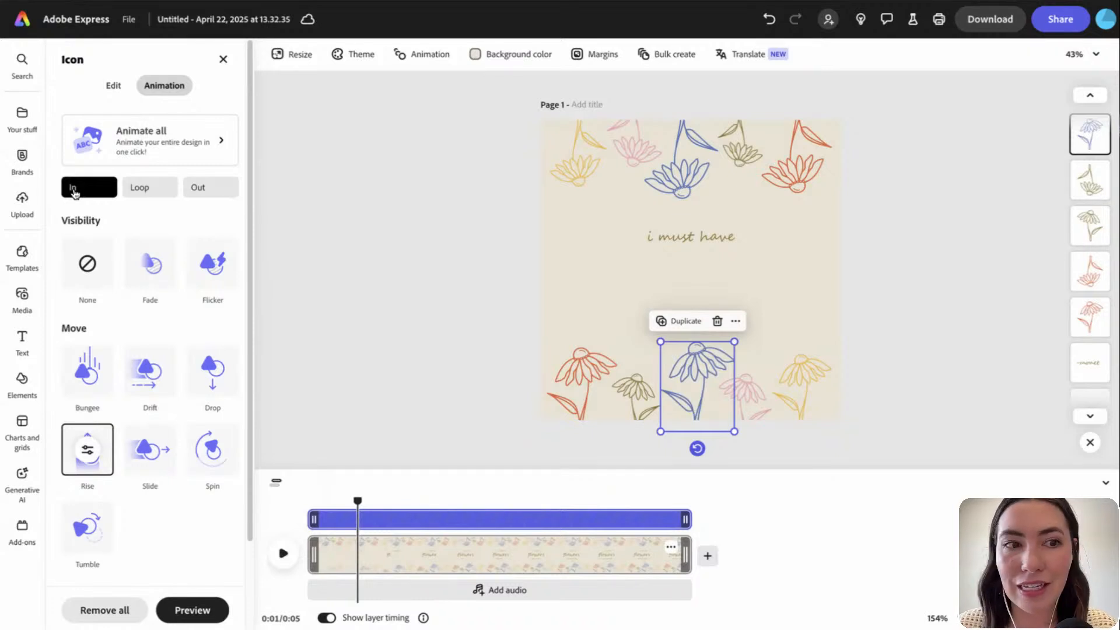
{"action": "left_click", "coordinate": [88, 372]}
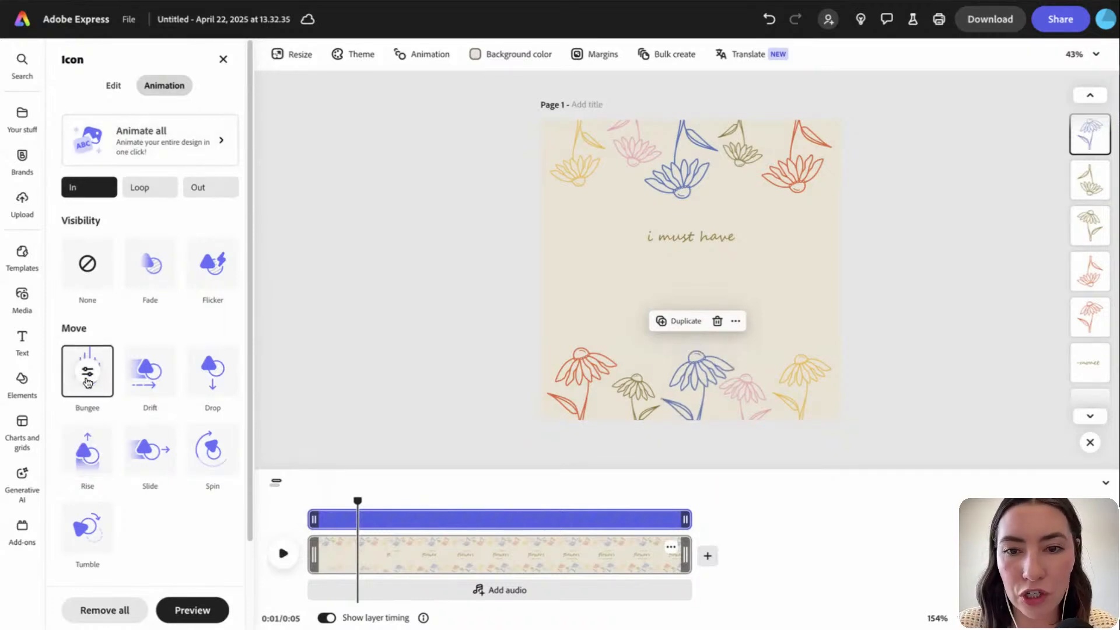
{"action": "left_click", "coordinate": [151, 371]}
{"action": "left_click", "coordinate": [211, 375]}
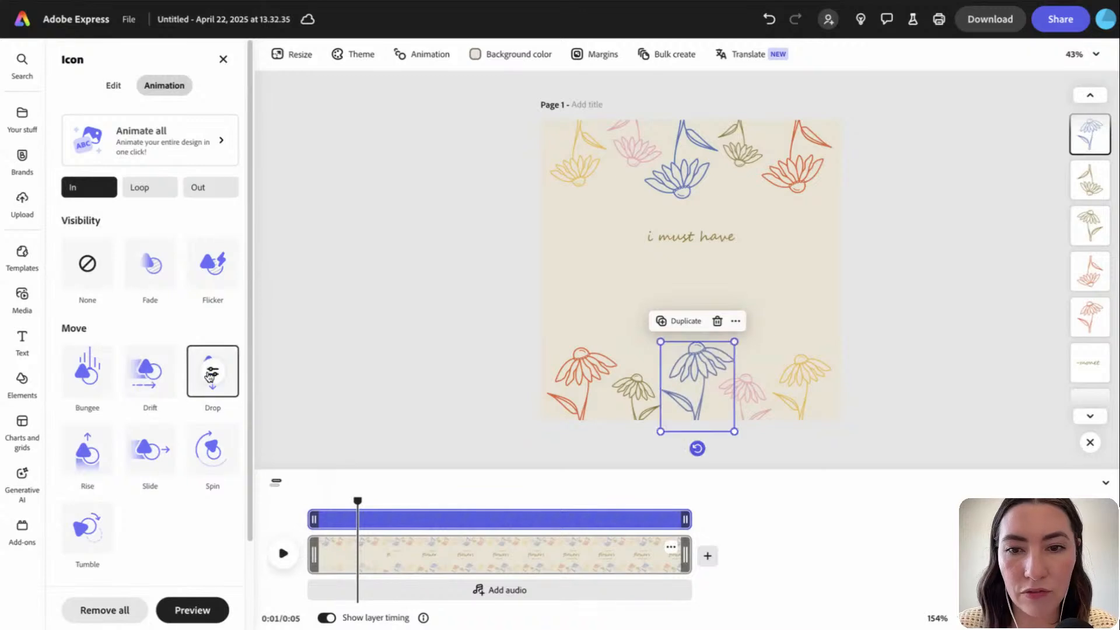
{"action": "left_click", "coordinate": [214, 266]}
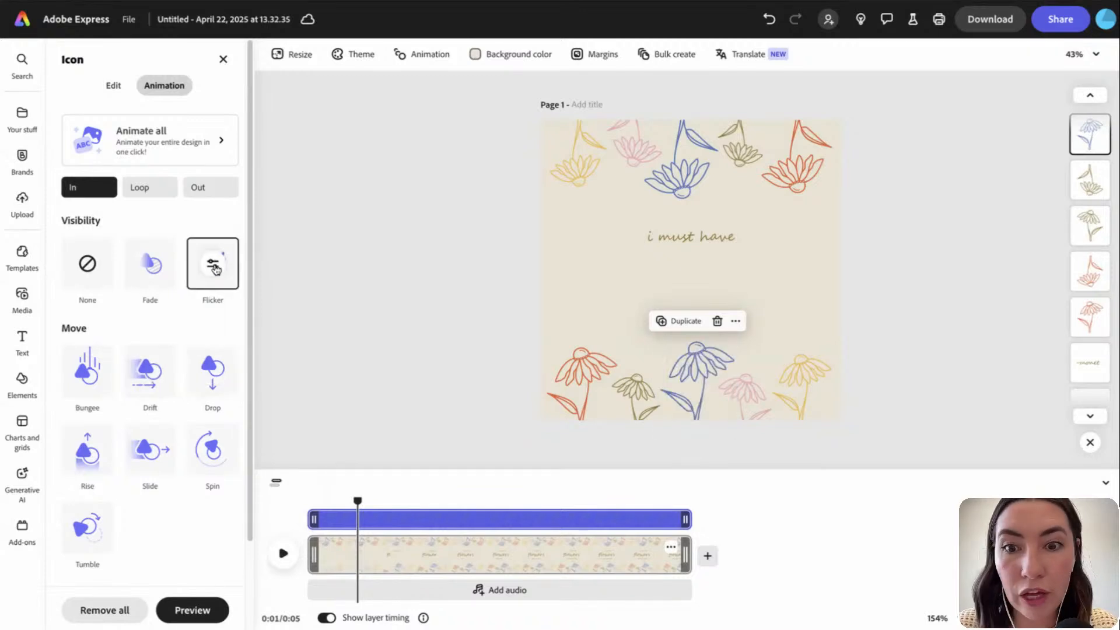
{"action": "left_click", "coordinate": [90, 449]}
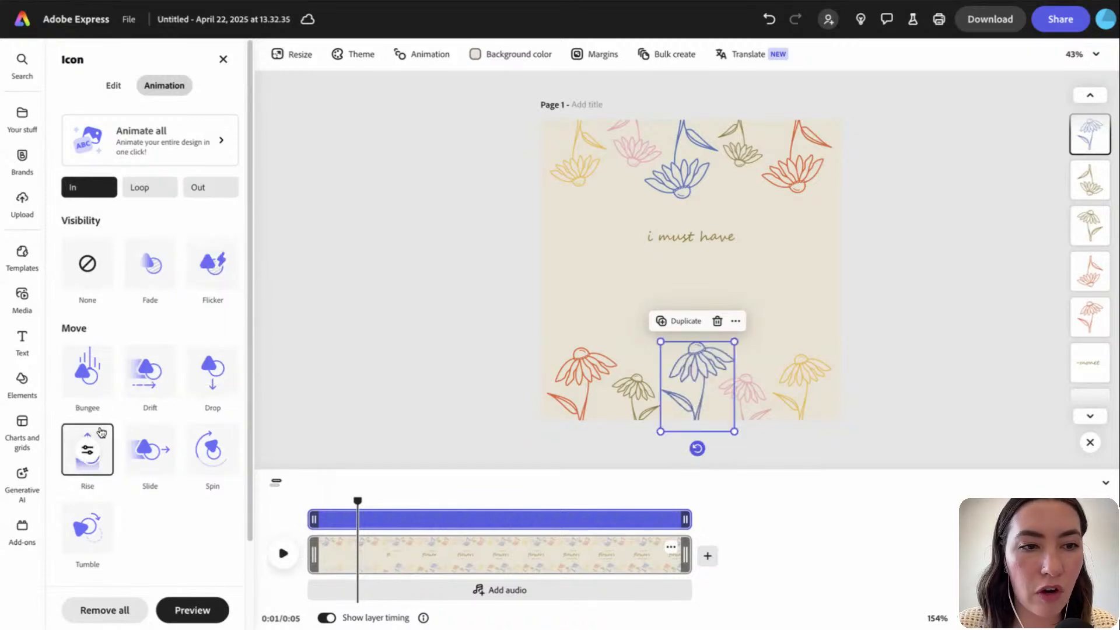
Browse the Loop and Exit animations, trying Flicker and Drift exits, then return to entrances
{"action": "left_click", "coordinate": [151, 186]}
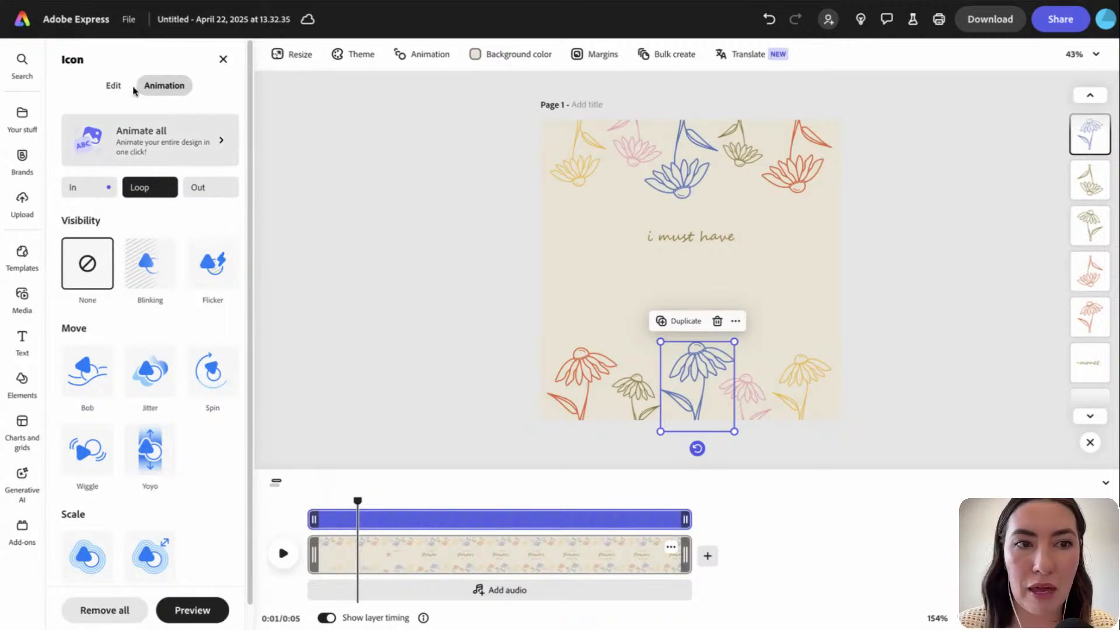
{"action": "left_click", "coordinate": [210, 187]}
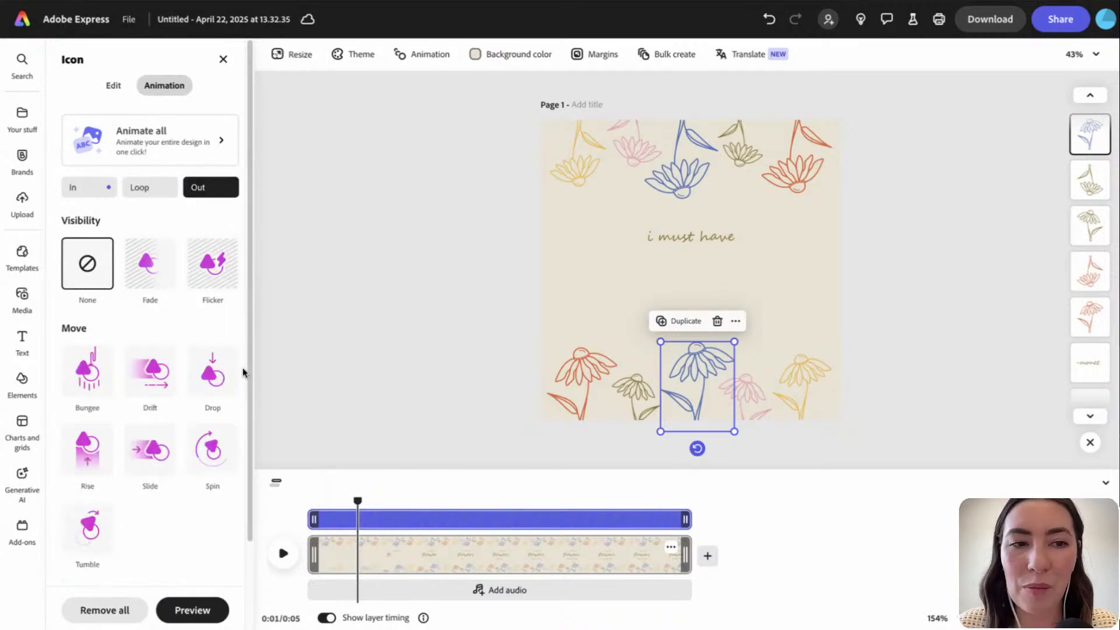
{"action": "left_click", "coordinate": [204, 291]}
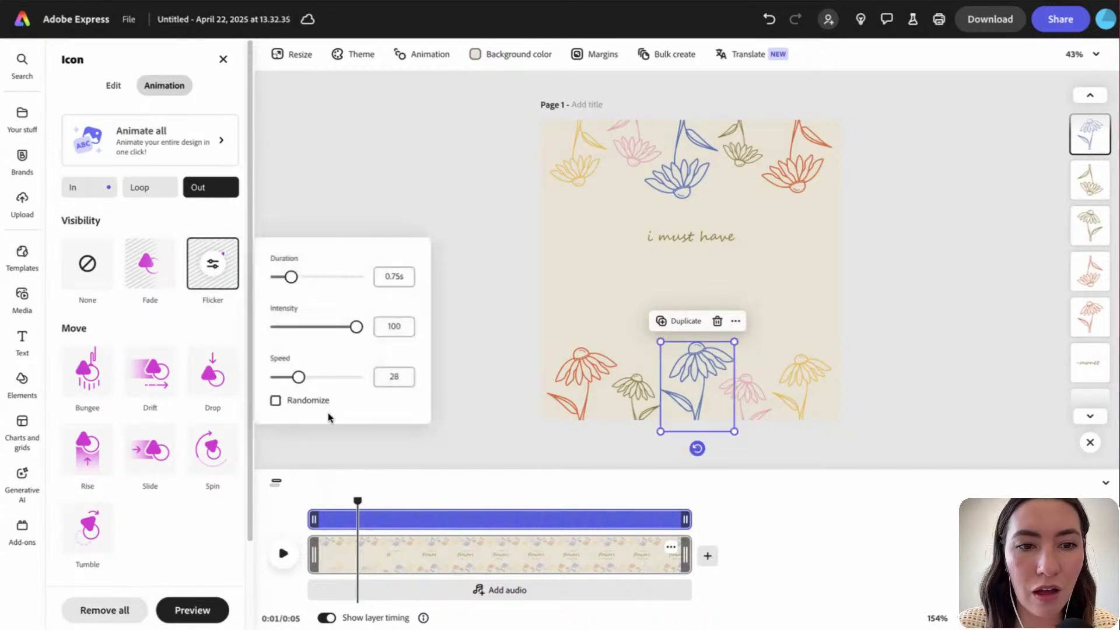
{"action": "left_click", "coordinate": [325, 219]}
{"action": "left_click", "coordinate": [151, 373]}
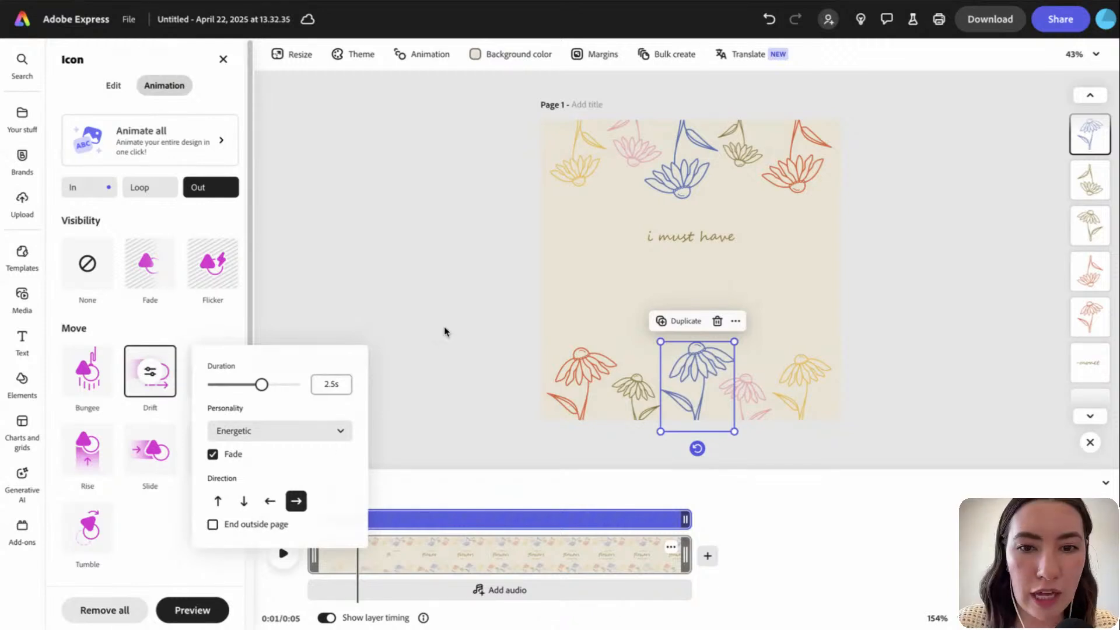
{"action": "left_click", "coordinate": [142, 187]}
{"action": "left_click", "coordinate": [97, 191]}
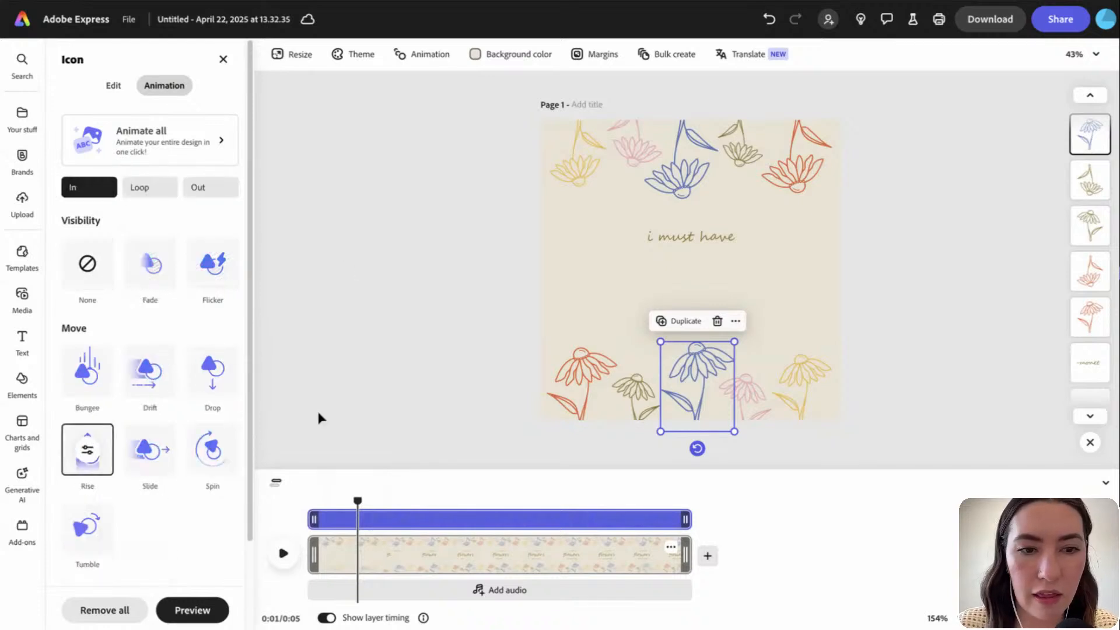
Set the blue flower's Rise to Smooth from outside the page, 1.24 s, starting later
{"action": "left_click", "coordinate": [89, 452]}
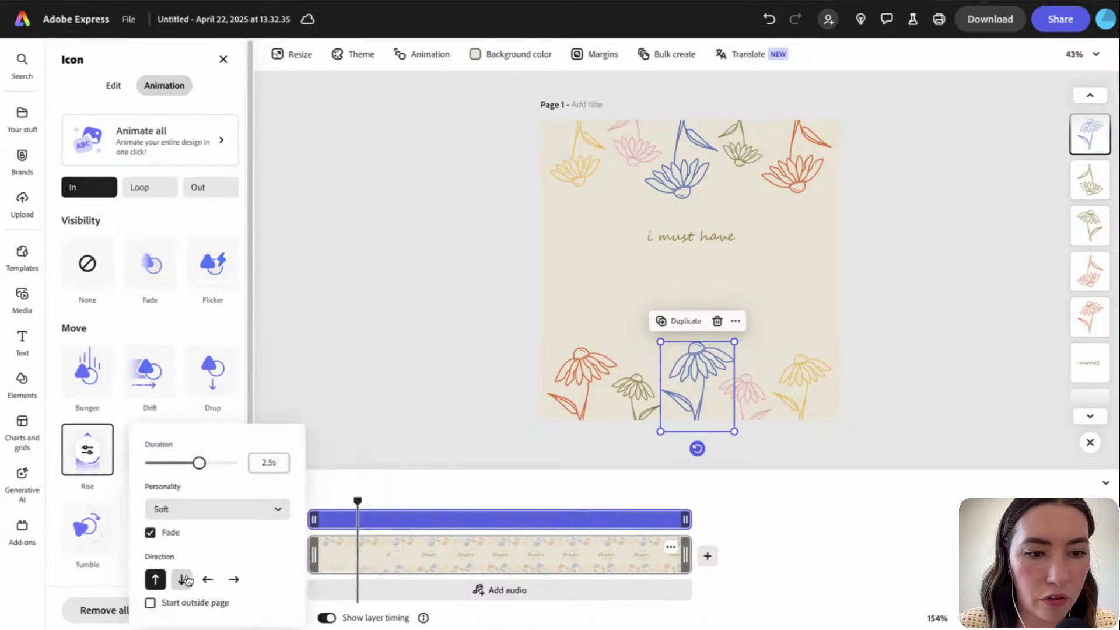
{"action": "left_click", "coordinate": [151, 604]}
{"action": "left_click", "coordinate": [197, 510]}
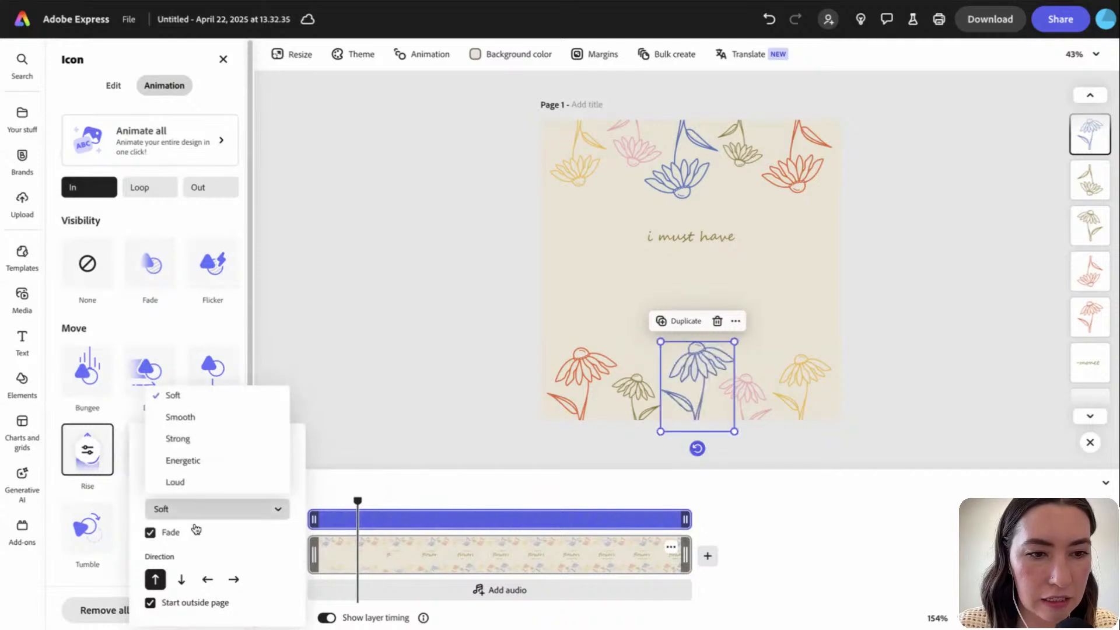
{"action": "left_click", "coordinate": [201, 418]}
{"action": "left_click_drag", "start_coordinate": [200, 465], "coordinate": [165, 465]}
{"action": "left_click", "coordinate": [410, 418]}
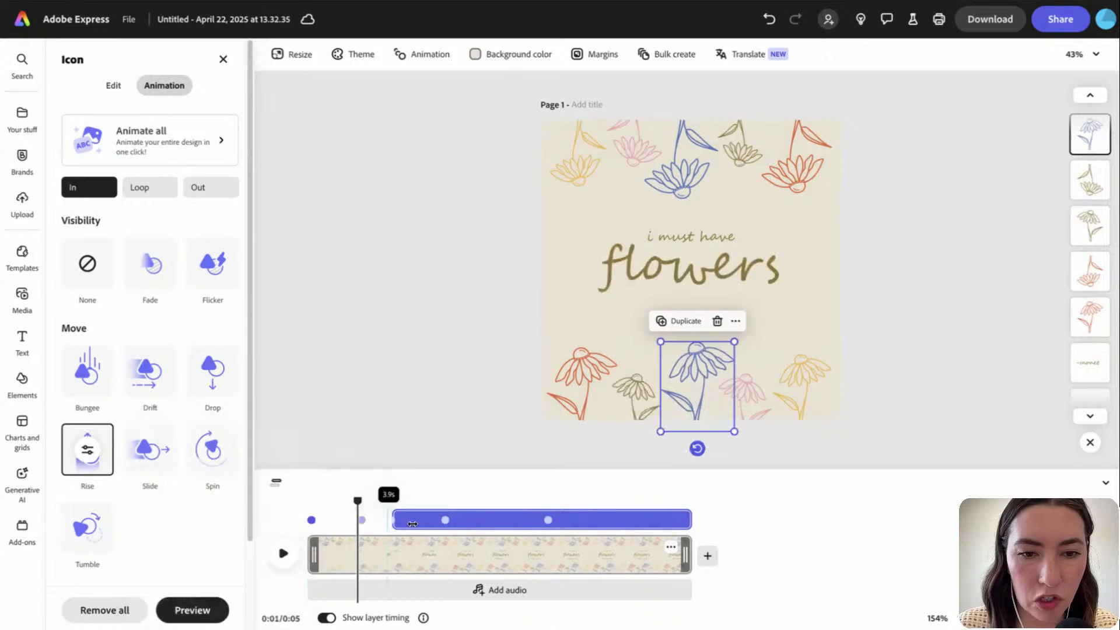
{"action": "left_click_drag", "start_coordinate": [357, 500], "coordinate": [412, 501]}
{"action": "left_click", "coordinate": [747, 403]}
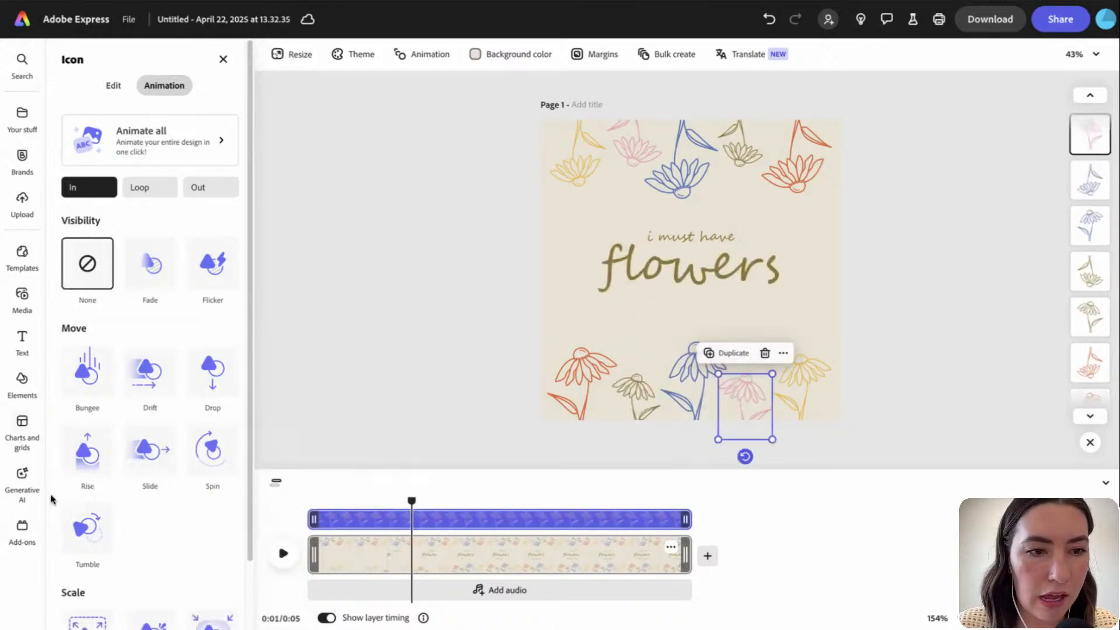
Give the pink flower a Smooth Rise entrance
{"action": "left_click", "coordinate": [90, 435]}
{"action": "left_click", "coordinate": [88, 450]}
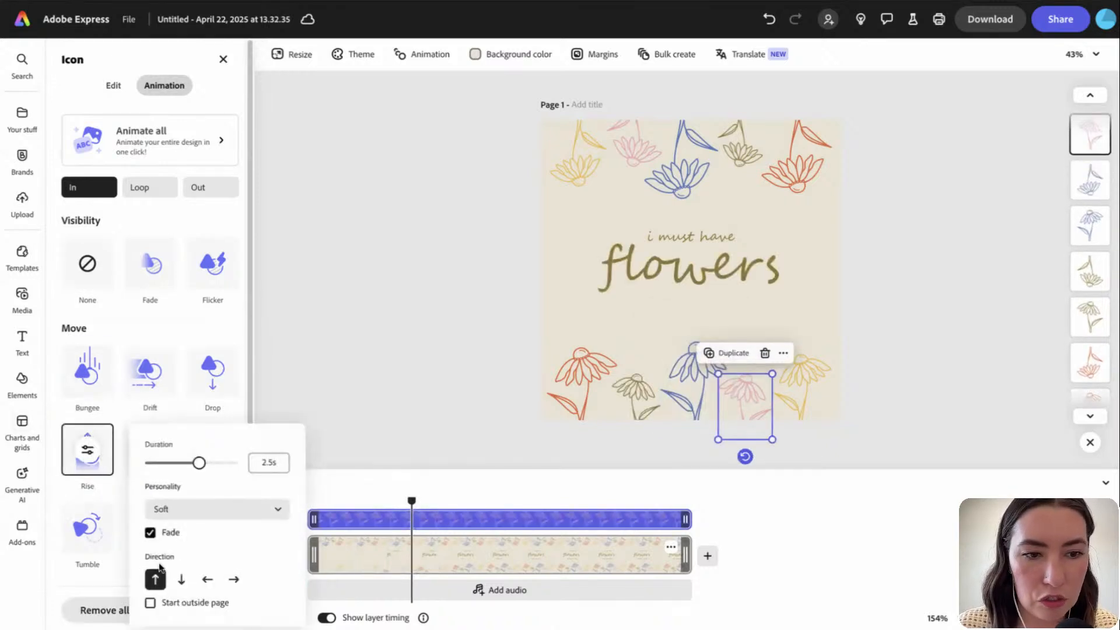
{"action": "left_click", "coordinate": [228, 518]}
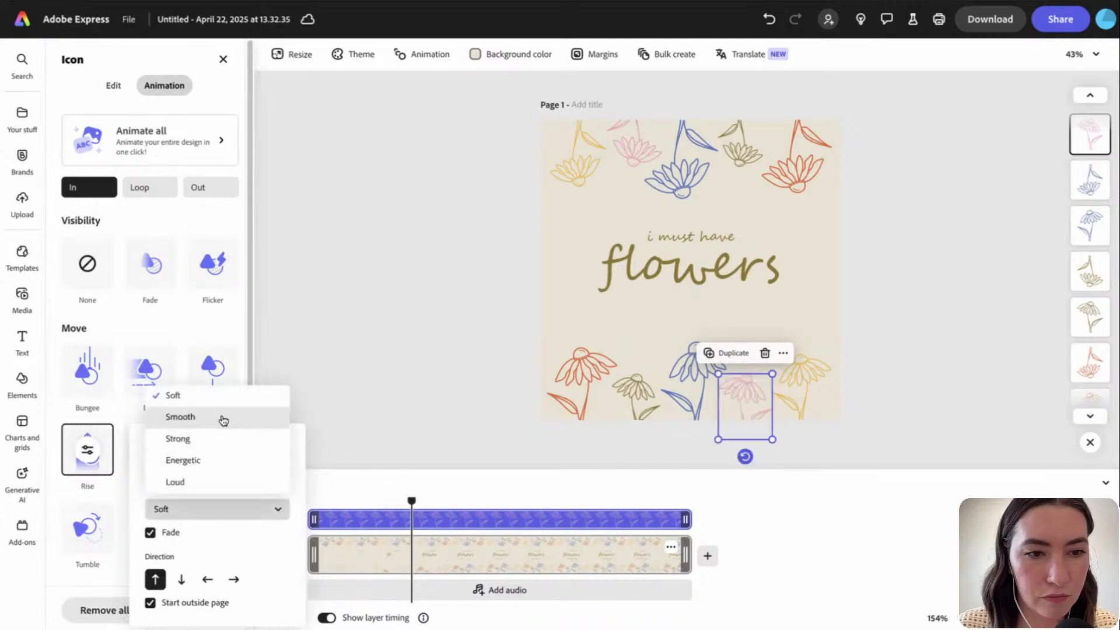
{"action": "left_click", "coordinate": [222, 419]}
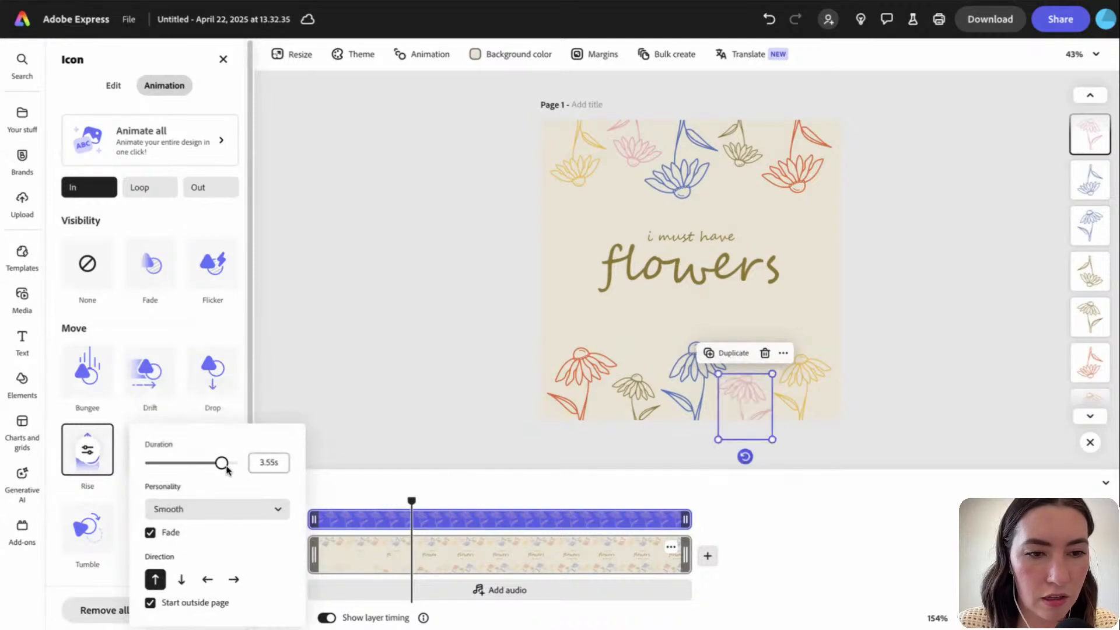
{"action": "left_click", "coordinate": [505, 443]}
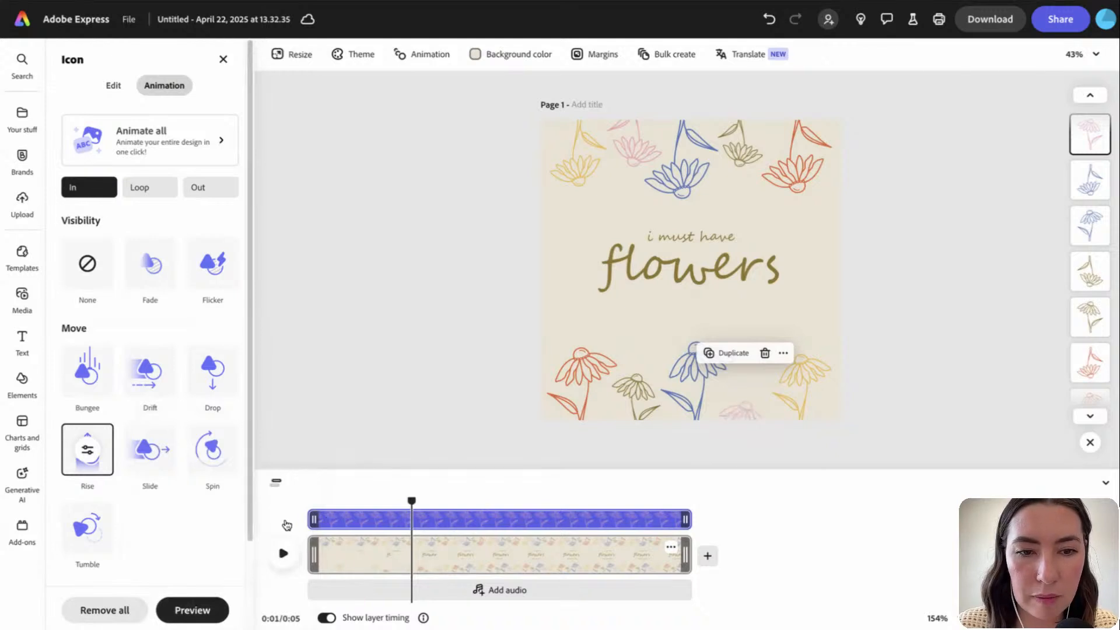
Give the bottom-right yellow flower a Smooth, fade-free Rise from outside the page, adjusting its start
{"action": "left_click", "coordinate": [802, 388]}
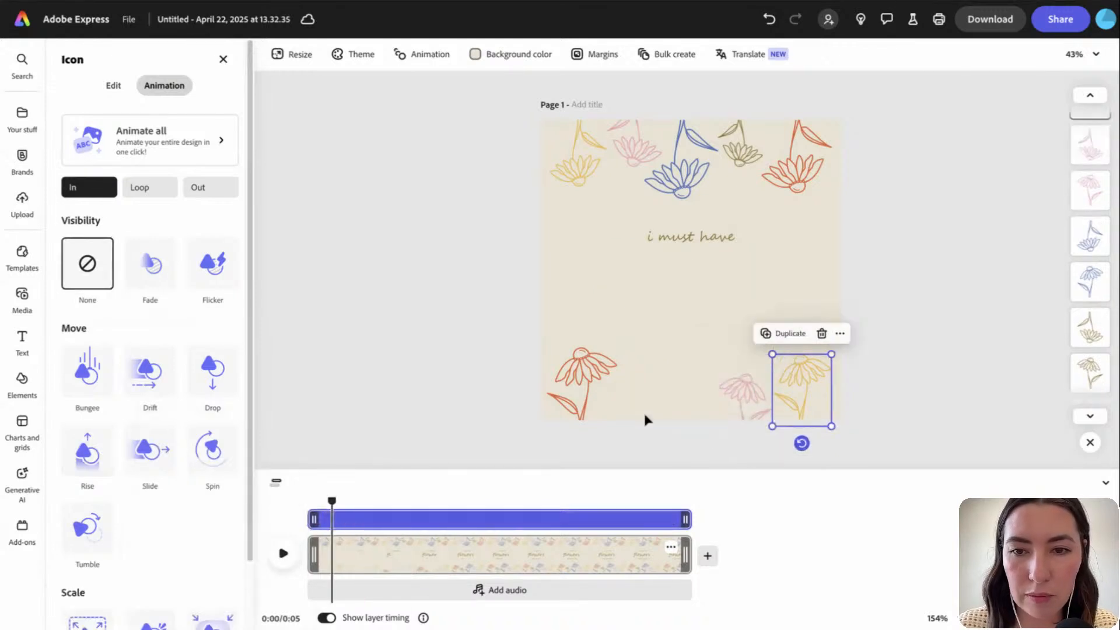
{"action": "left_click", "coordinate": [88, 449]}
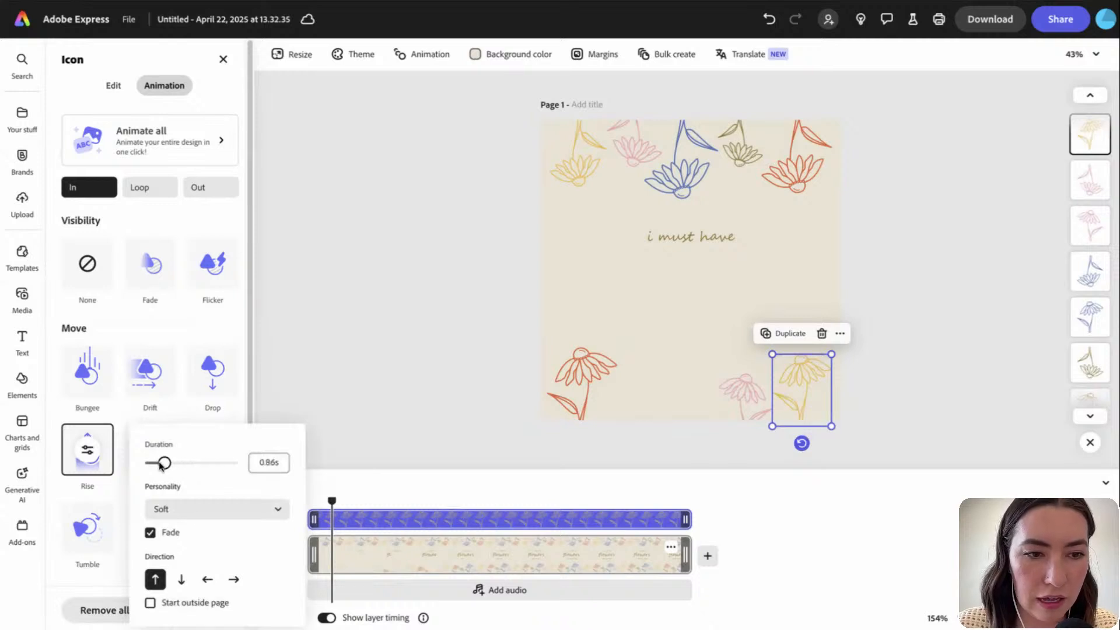
{"action": "left_click", "coordinate": [165, 510]}
{"action": "left_click", "coordinate": [198, 417]}
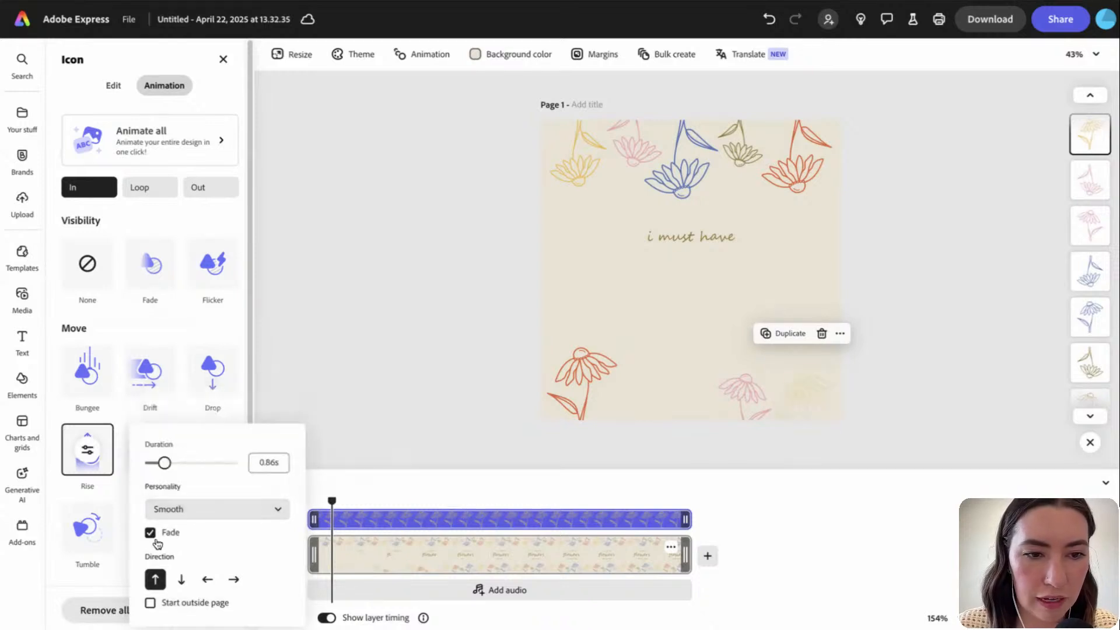
{"action": "left_click", "coordinate": [151, 533]}
{"action": "left_click", "coordinate": [152, 603]}
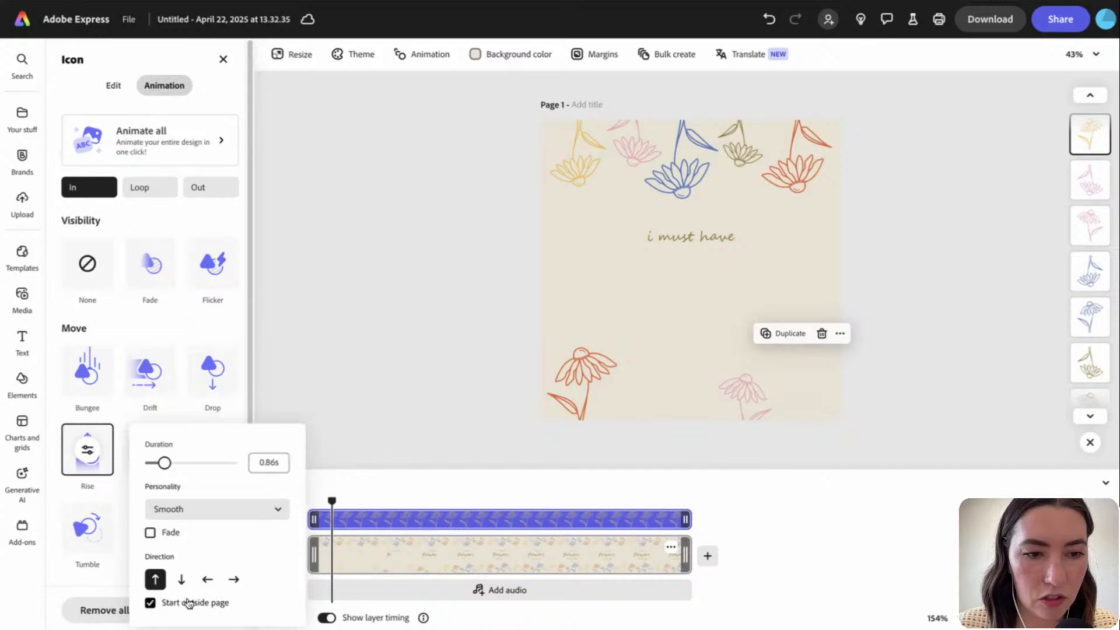
{"action": "left_click", "coordinate": [325, 482]}
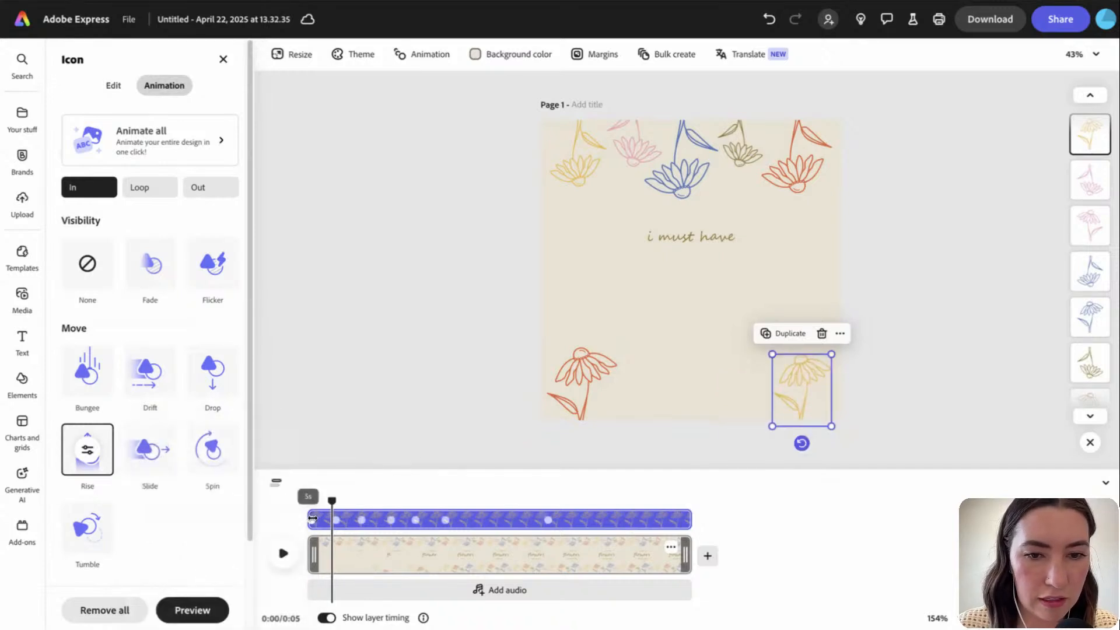
{"action": "mouse_move", "coordinate": [313, 518]}
{"action": "left_mouse_down"}
{"action": "mouse_move", "coordinate": [450, 518]}
{"action": "mouse_move", "coordinate": [334, 518]}
{"action": "left_mouse_up"}
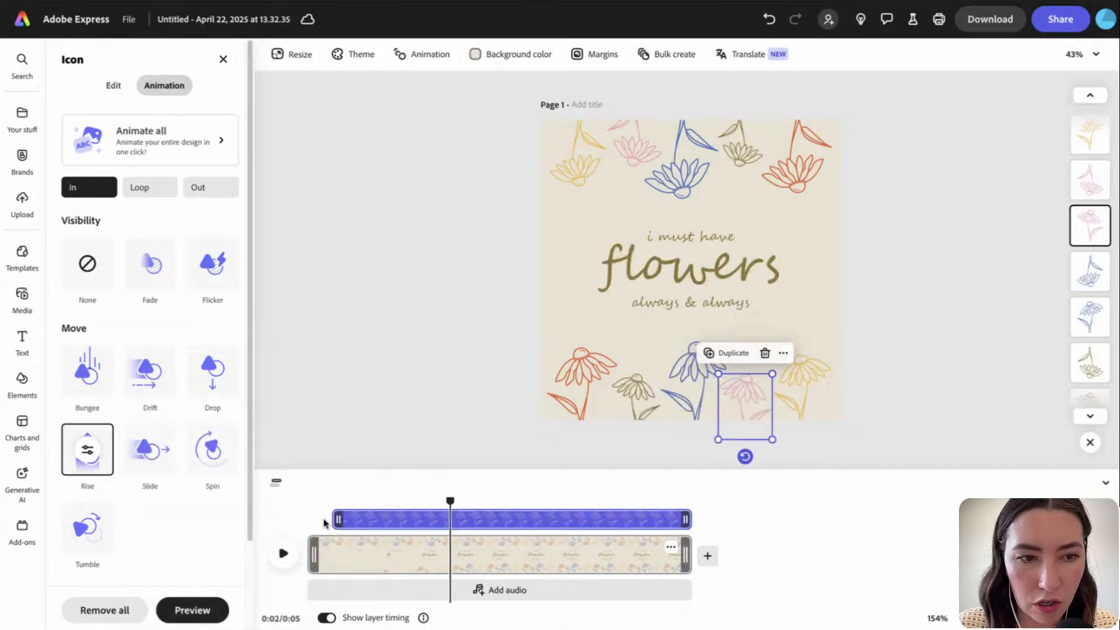
Review the pink and blue flowers' Rise settings
{"action": "left_click", "coordinate": [97, 458]}
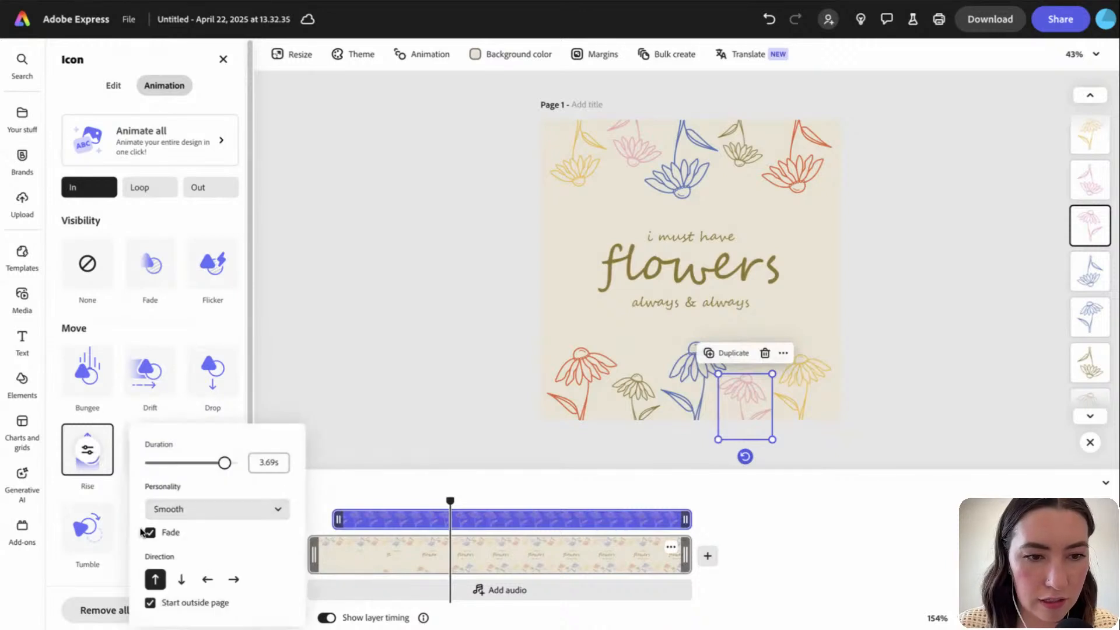
{"action": "left_click", "coordinate": [432, 376]}
{"action": "left_click", "coordinate": [708, 393]}
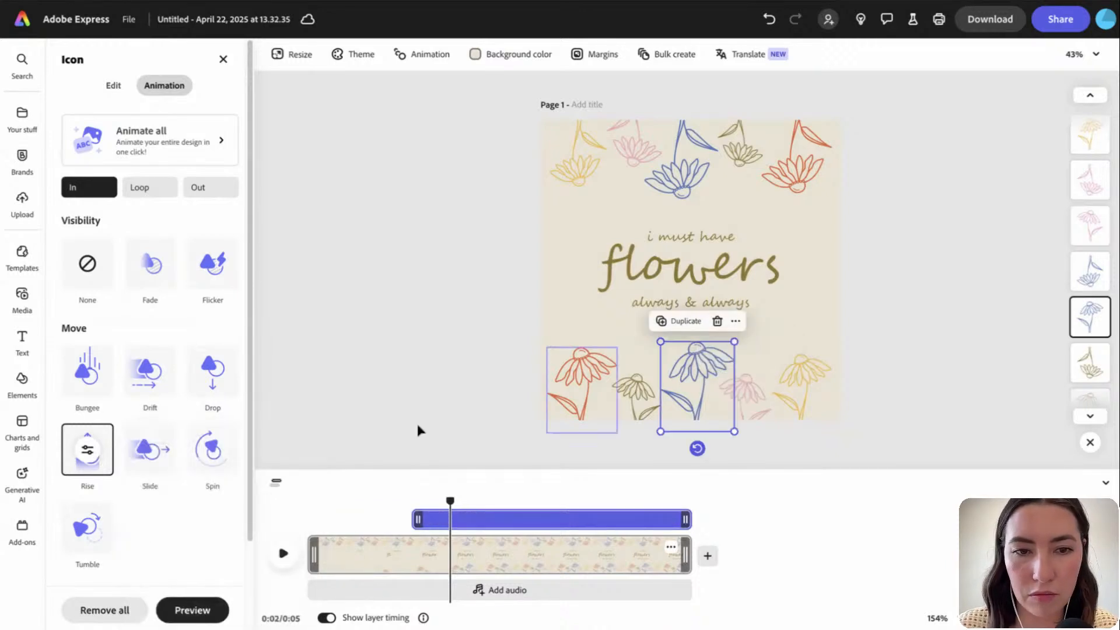
{"action": "left_click", "coordinate": [94, 453]}
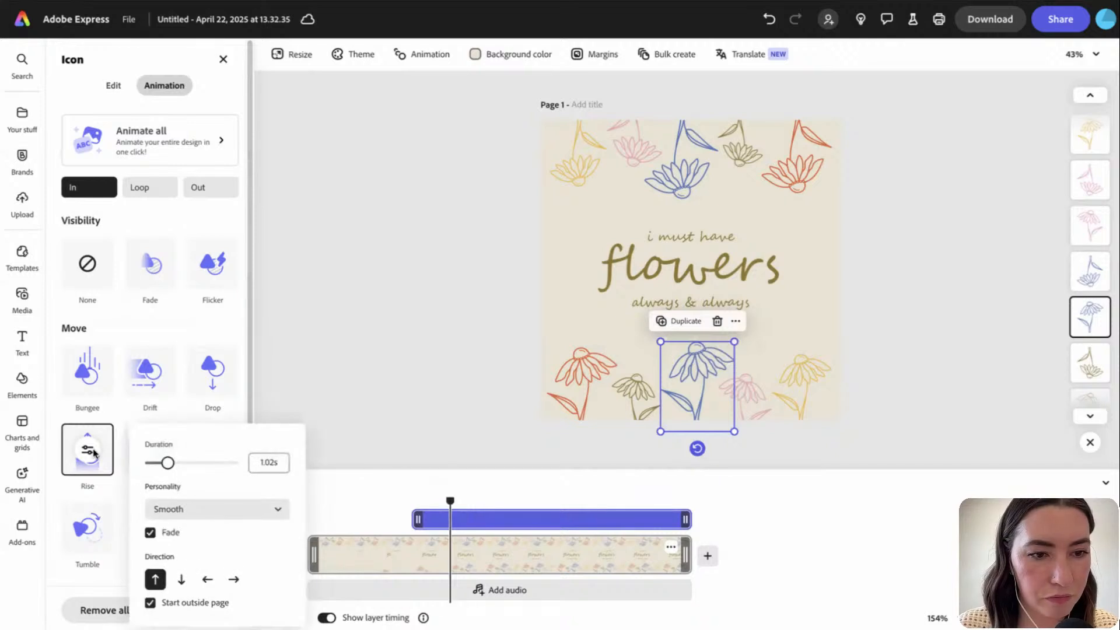
Rewind and play the whole animation preview
{"action": "left_click", "coordinate": [301, 410]}
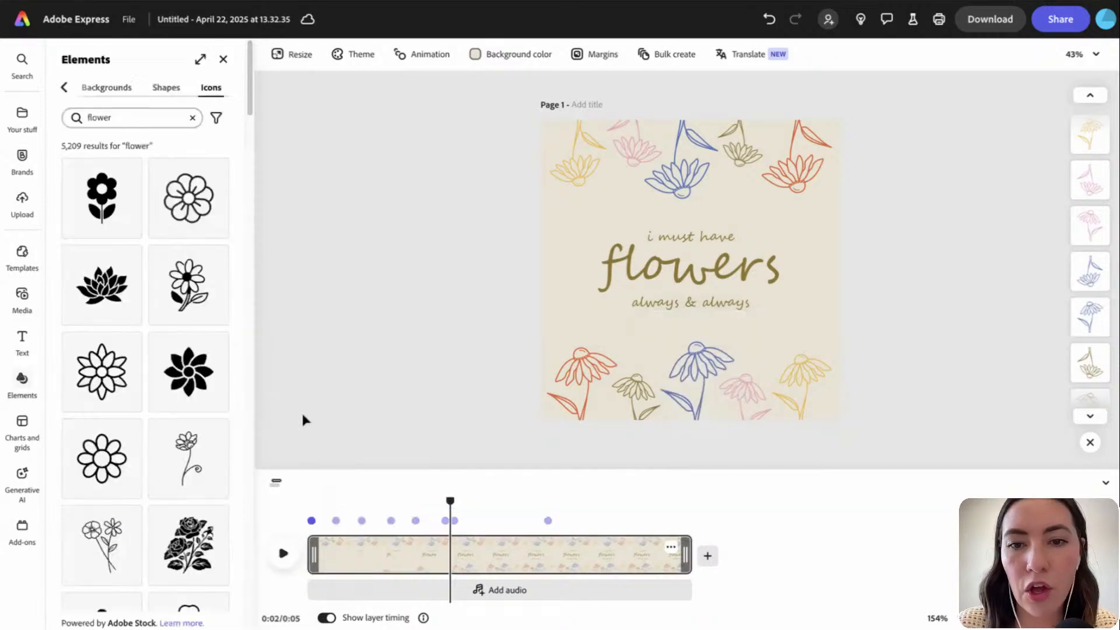
{"action": "left_click", "coordinate": [309, 501]}
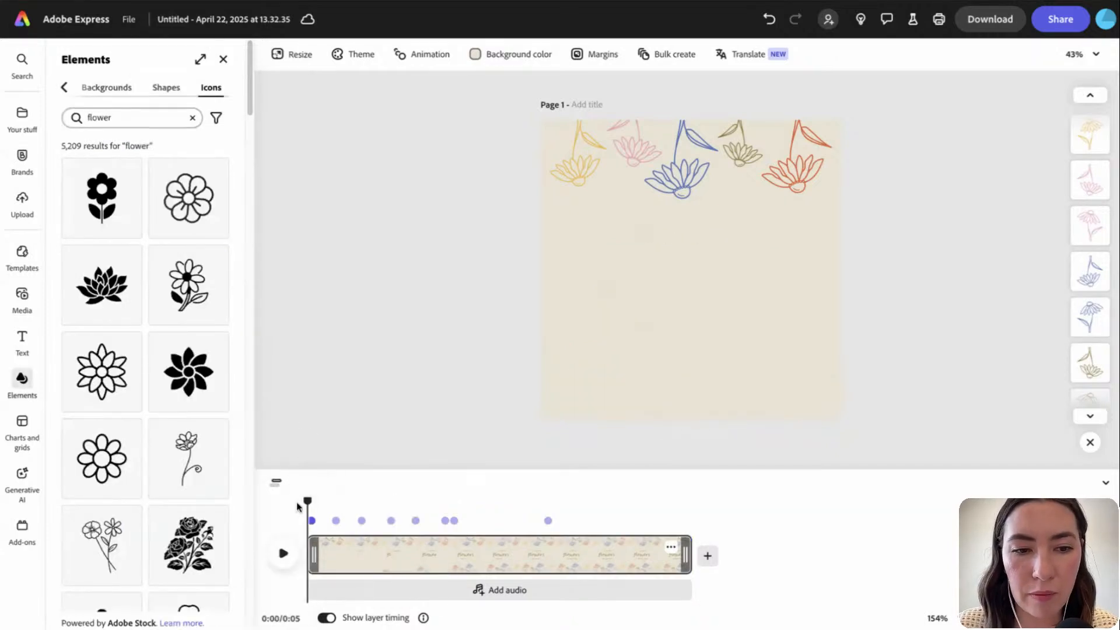
{"action": "left_click", "coordinate": [285, 553]}
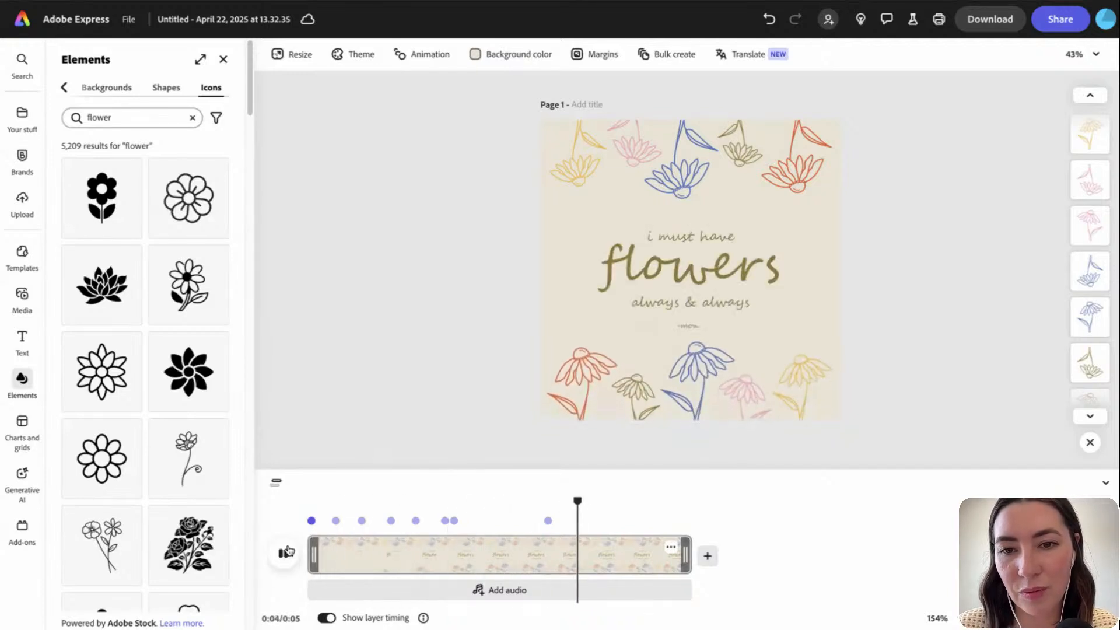
Make the top-left yellow flower drop in smoothly from outside the page over ~1.3 s, without fade
{"action": "left_click", "coordinate": [576, 154]}
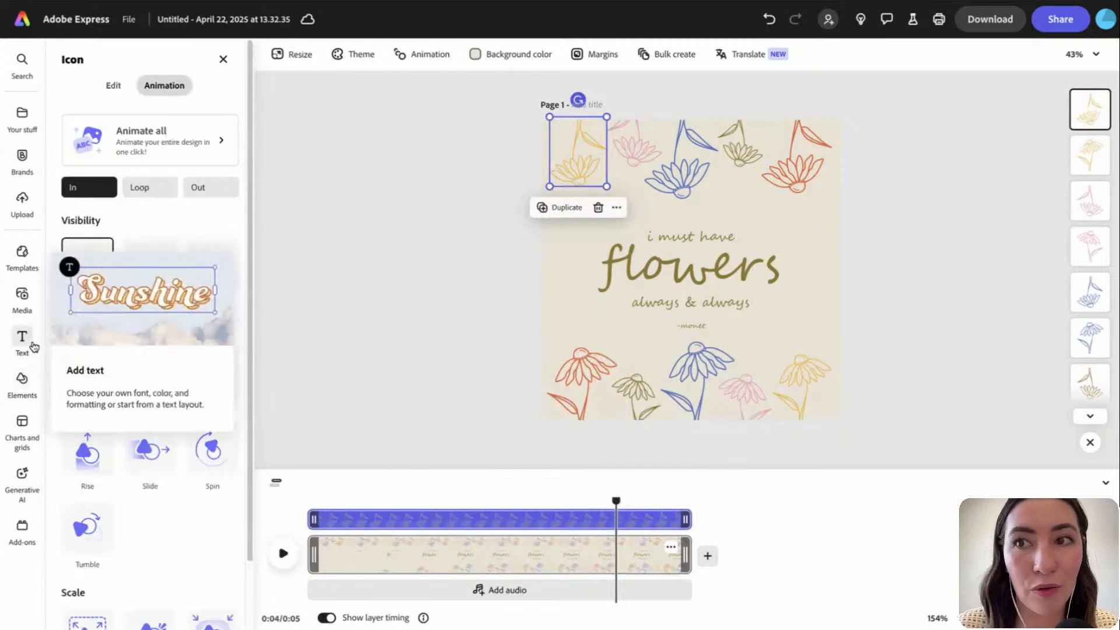
{"action": "left_click", "coordinate": [97, 463]}
{"action": "left_click", "coordinate": [87, 450]}
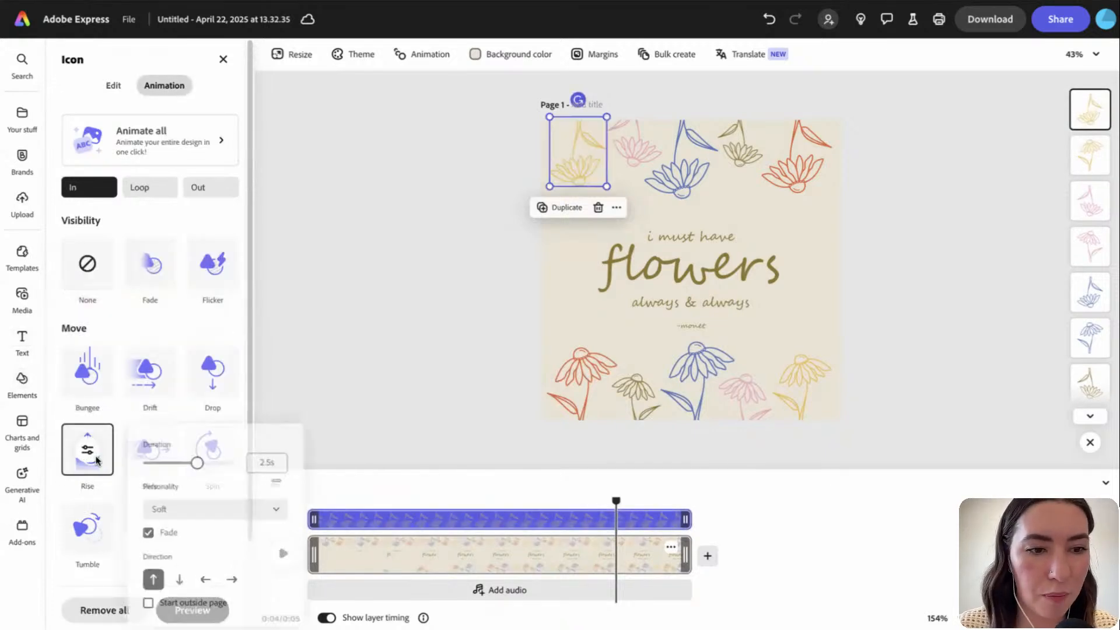
{"action": "left_click", "coordinate": [151, 533]}
{"action": "left_click", "coordinate": [183, 509]}
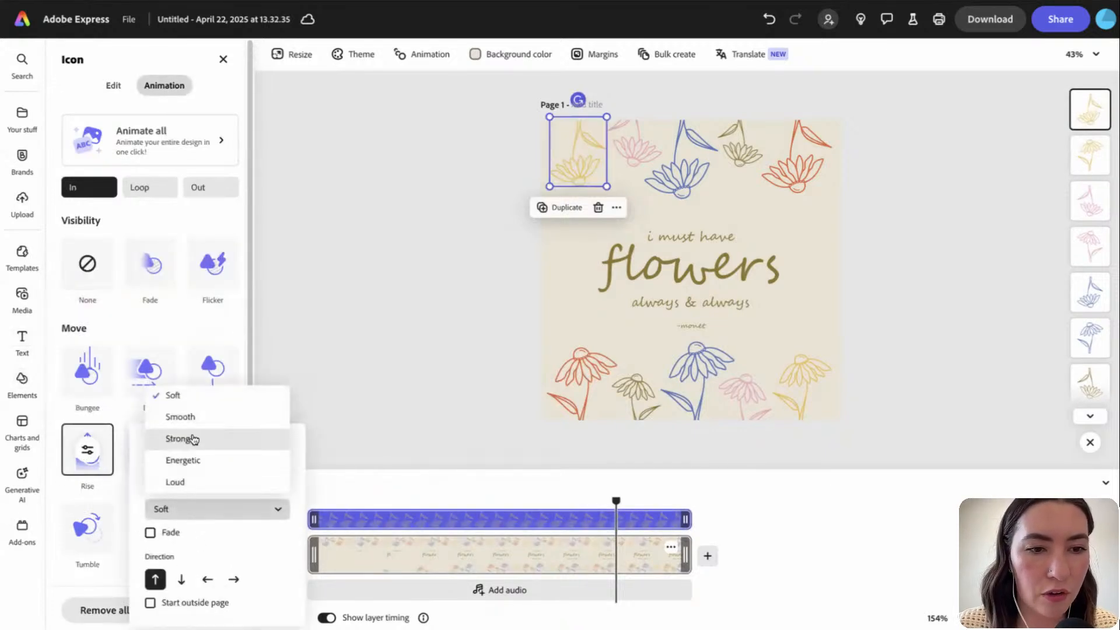
{"action": "left_click", "coordinate": [175, 432]}
{"action": "left_click_drag", "start_coordinate": [199, 463], "coordinate": [184, 464]}
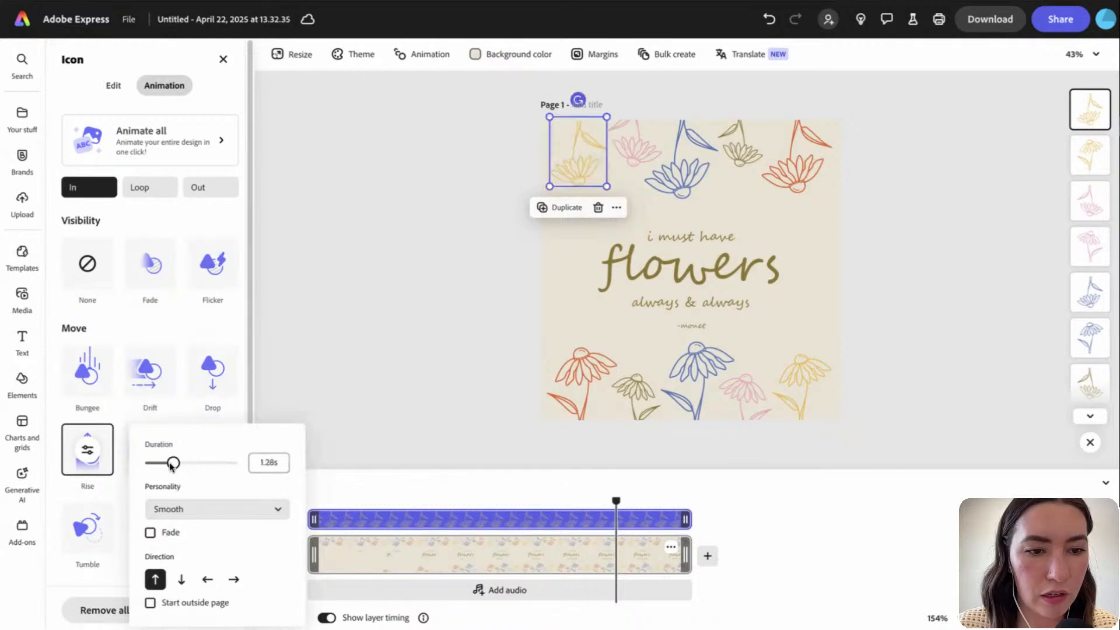
{"action": "left_click", "coordinate": [151, 602]}
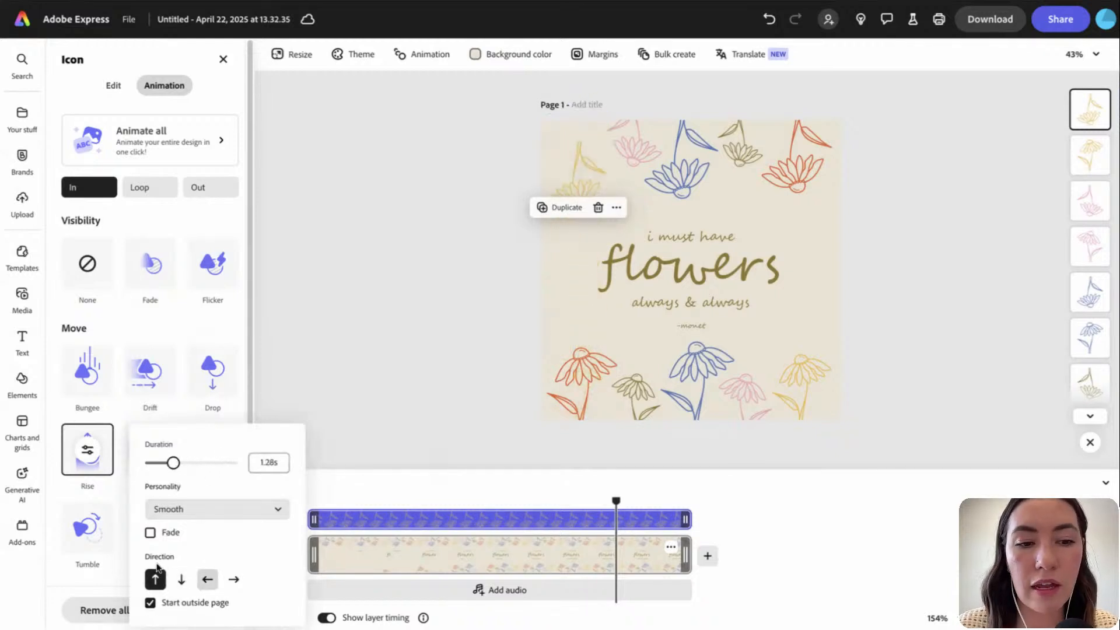
{"action": "left_click", "coordinate": [182, 582]}
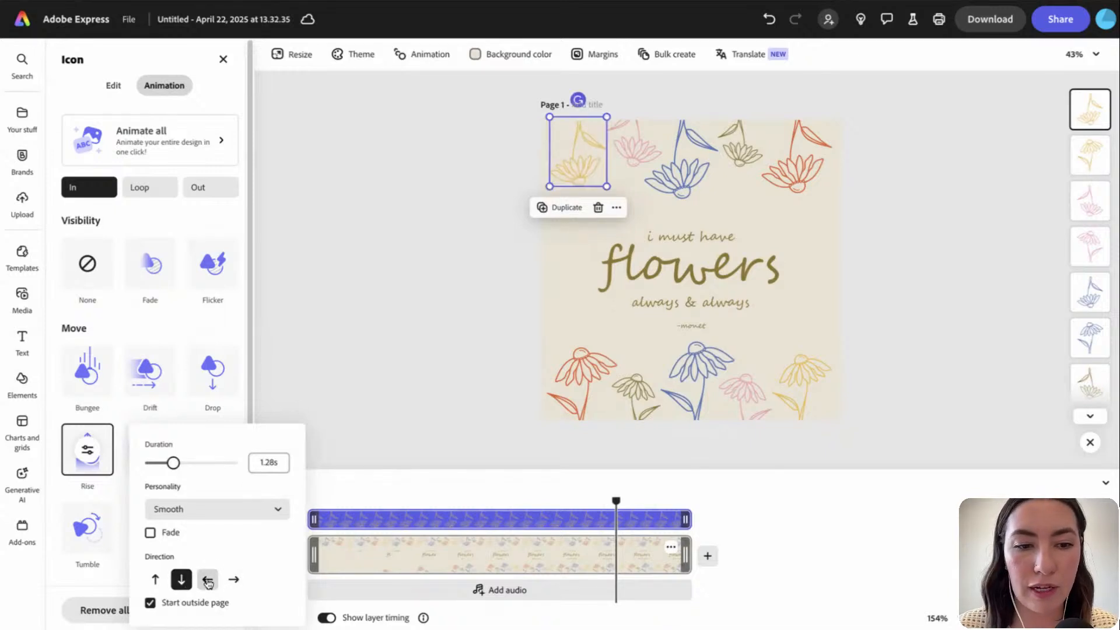
{"action": "left_click", "coordinate": [449, 393]}
Make the top pink flower drop in smoothly from outside over ~3.6 s, starting at 3.9 s
{"action": "left_click", "coordinate": [648, 144]}
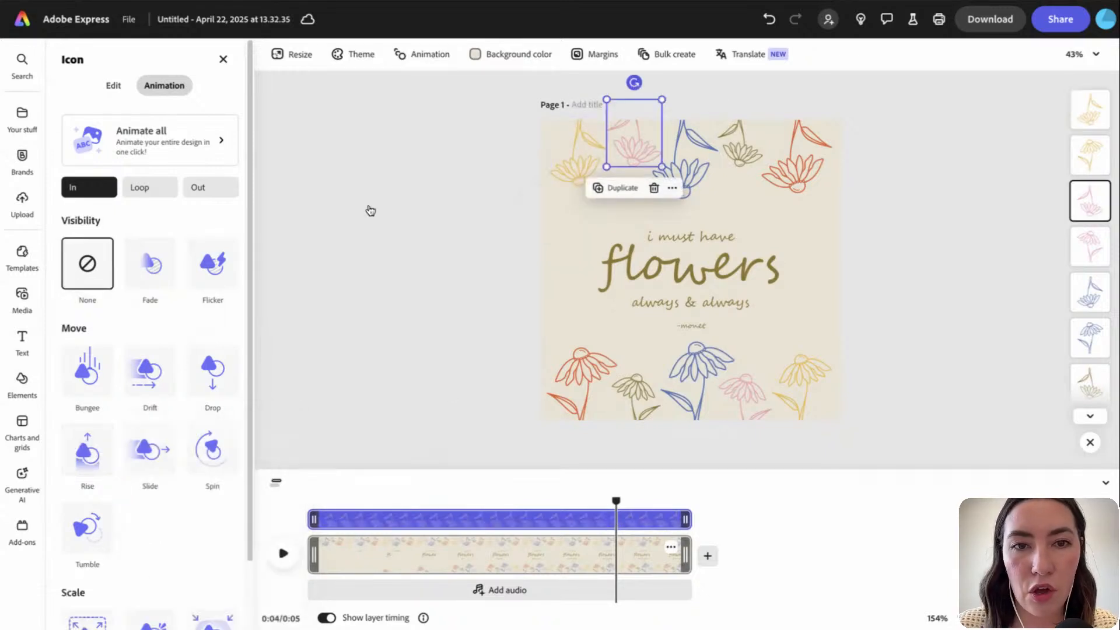
{"action": "left_click", "coordinate": [88, 463]}
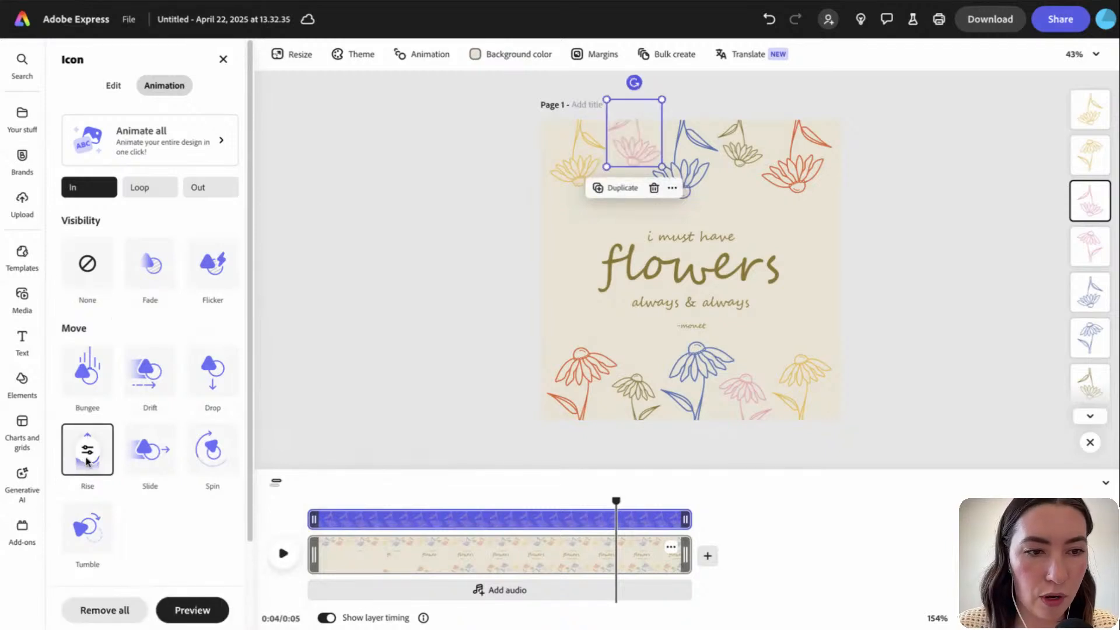
{"action": "left_click", "coordinate": [86, 461]}
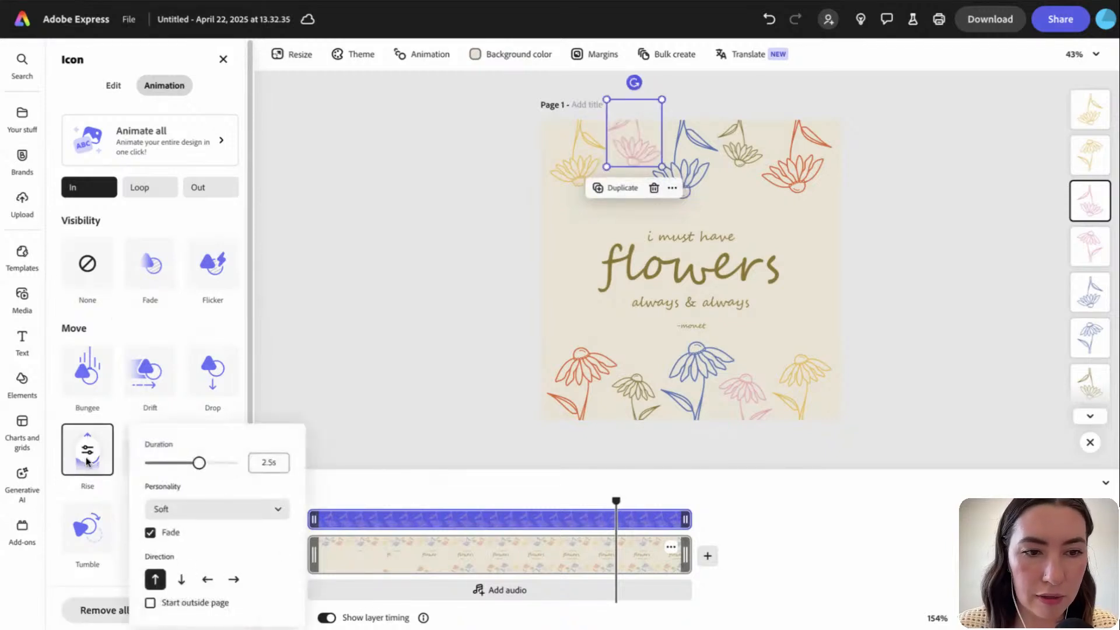
{"action": "left_click", "coordinate": [227, 467]}
{"action": "left_click", "coordinate": [203, 511]}
{"action": "left_click", "coordinate": [188, 418]}
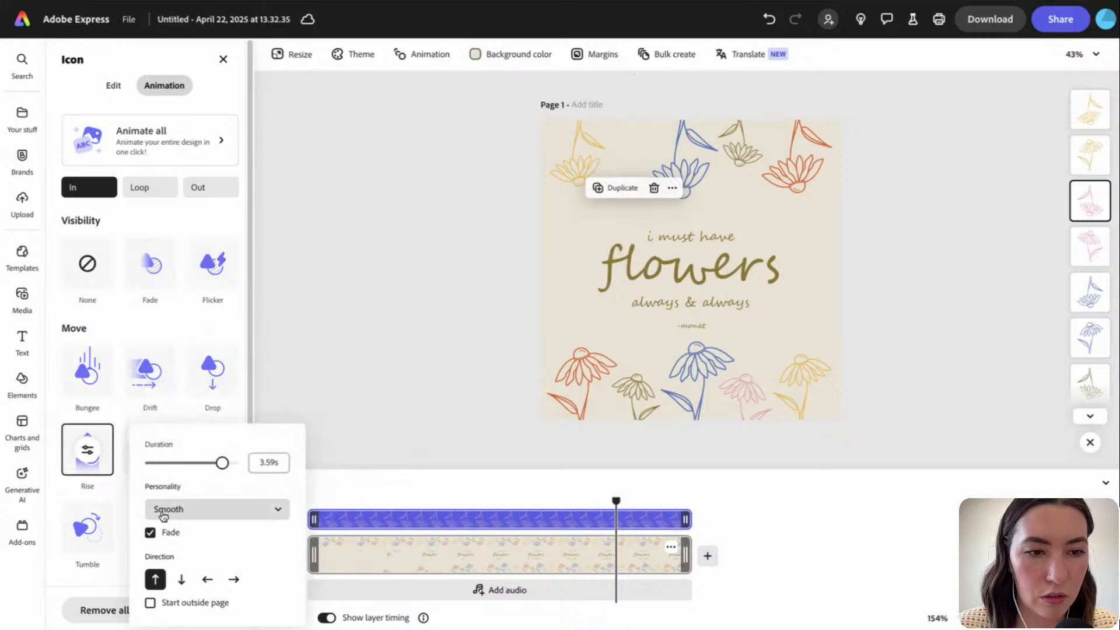
{"action": "left_click", "coordinate": [150, 533]}
{"action": "left_click", "coordinate": [150, 603]}
{"action": "left_click", "coordinate": [181, 579]}
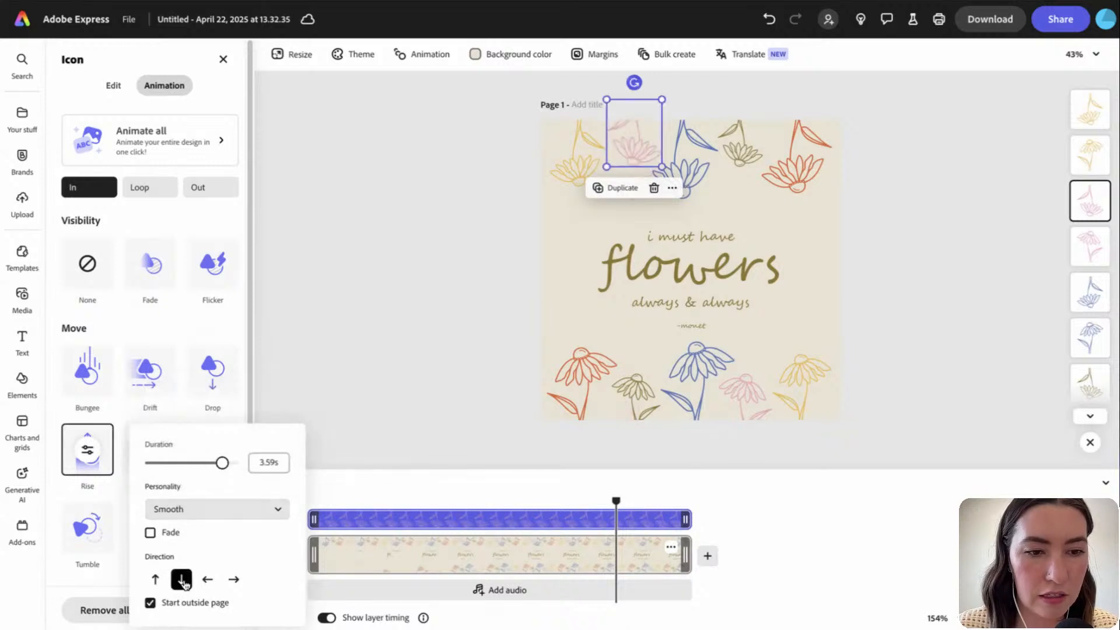
{"action": "left_click_drag", "start_coordinate": [314, 519], "coordinate": [402, 520]}
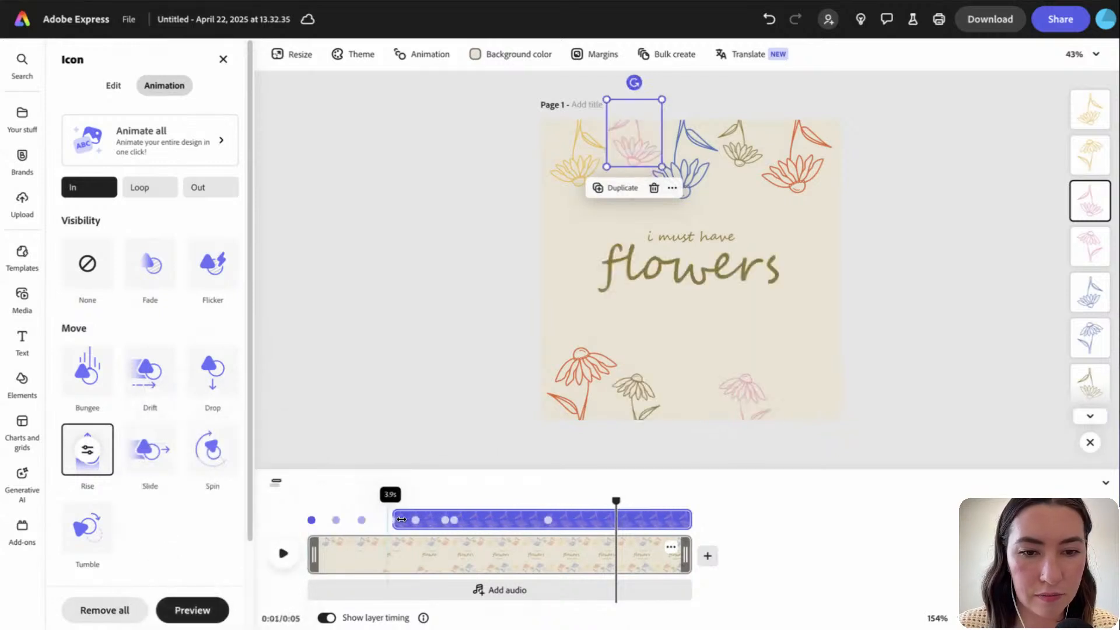
{"action": "left_click", "coordinate": [665, 165]}
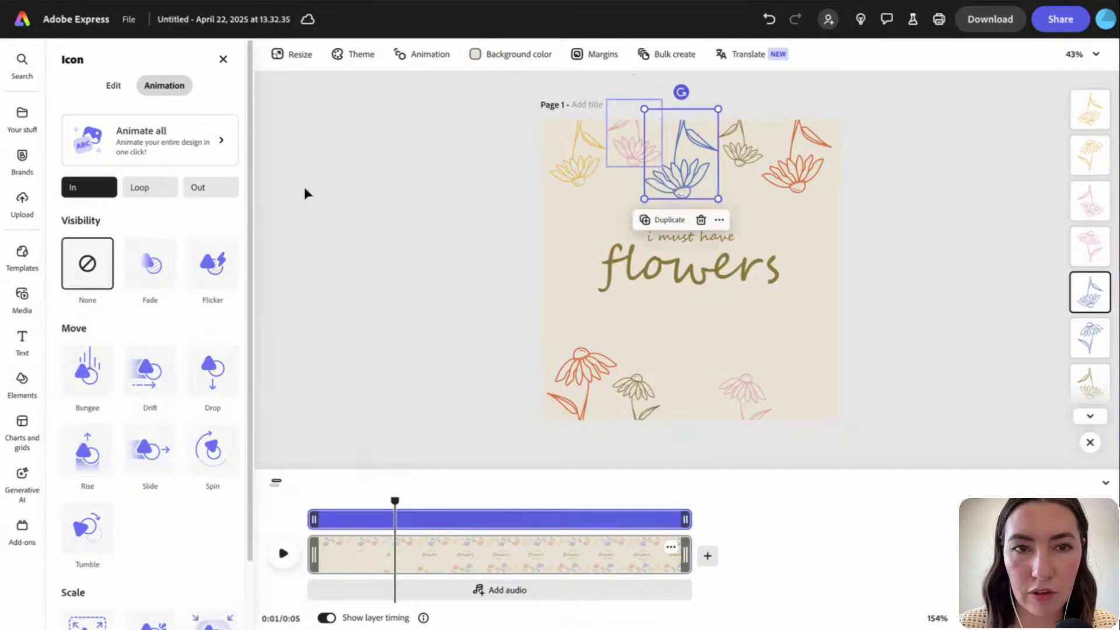
Make the top blue flower drop in smoothly from outside over ~0.9 s, no fade, starting at 3.6 s
{"action": "left_click", "coordinate": [84, 465]}
{"action": "left_click", "coordinate": [87, 450]}
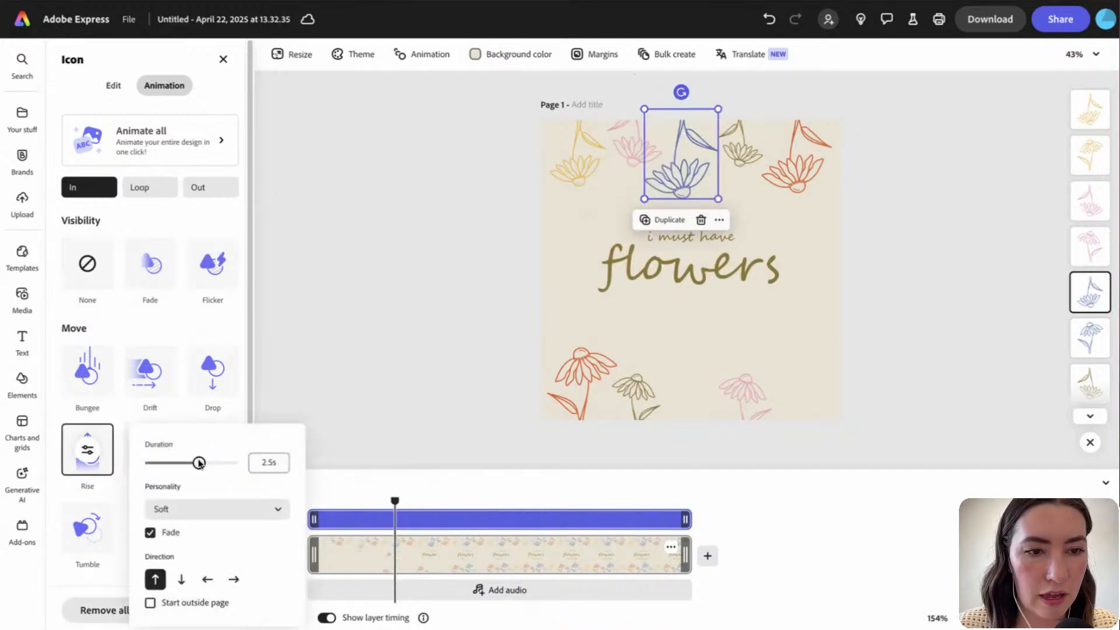
{"action": "left_click_drag", "start_coordinate": [165, 464], "coordinate": [162, 464]}
{"action": "left_click", "coordinate": [167, 508]}
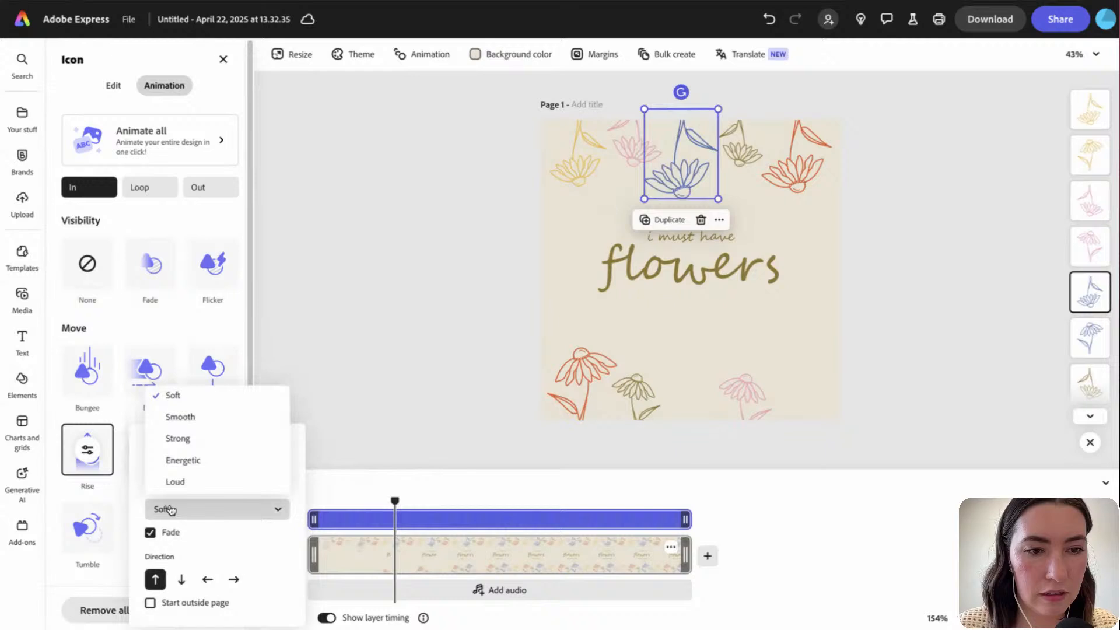
{"action": "left_click", "coordinate": [208, 416]}
{"action": "left_click", "coordinate": [150, 533]}
{"action": "left_click", "coordinate": [181, 580]}
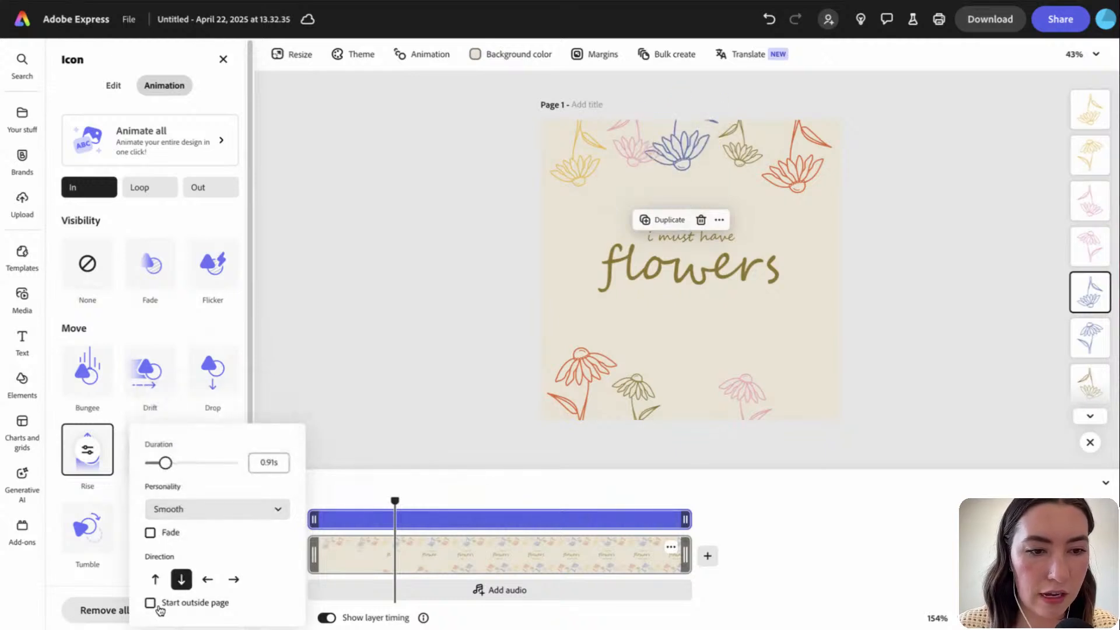
{"action": "left_click", "coordinate": [150, 602]}
{"action": "left_click", "coordinate": [343, 488]}
{"action": "left_click_drag", "start_coordinate": [314, 520], "coordinate": [417, 520]}
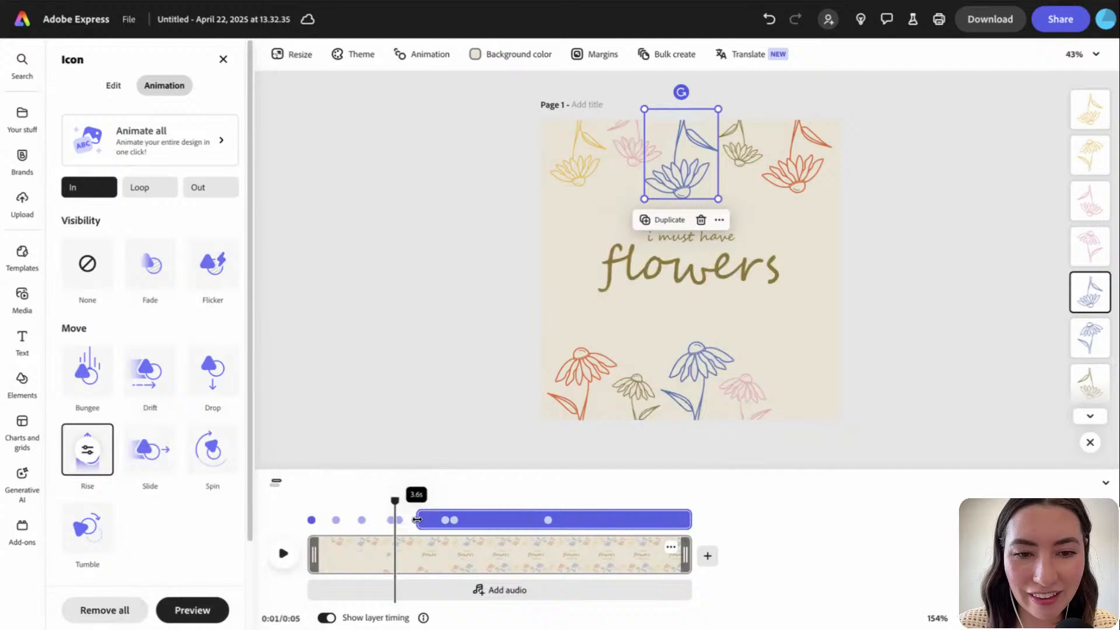
Give the olive flower a Smooth, fade-free downward Rise from outside the page, starting later
{"action": "left_click", "coordinate": [739, 163]}
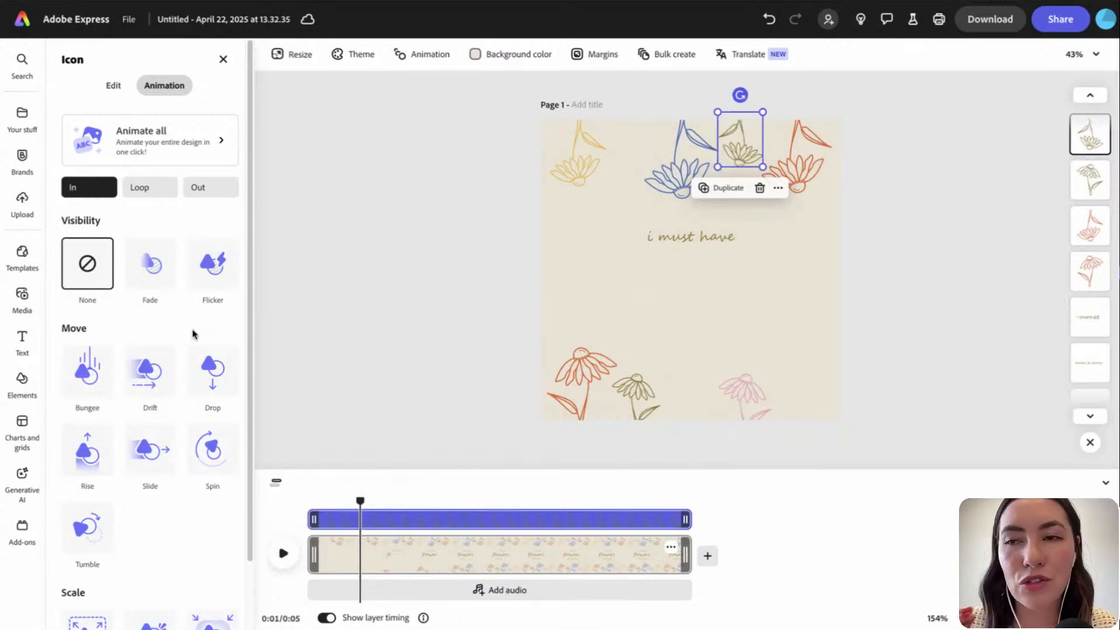
{"action": "left_click", "coordinate": [88, 449]}
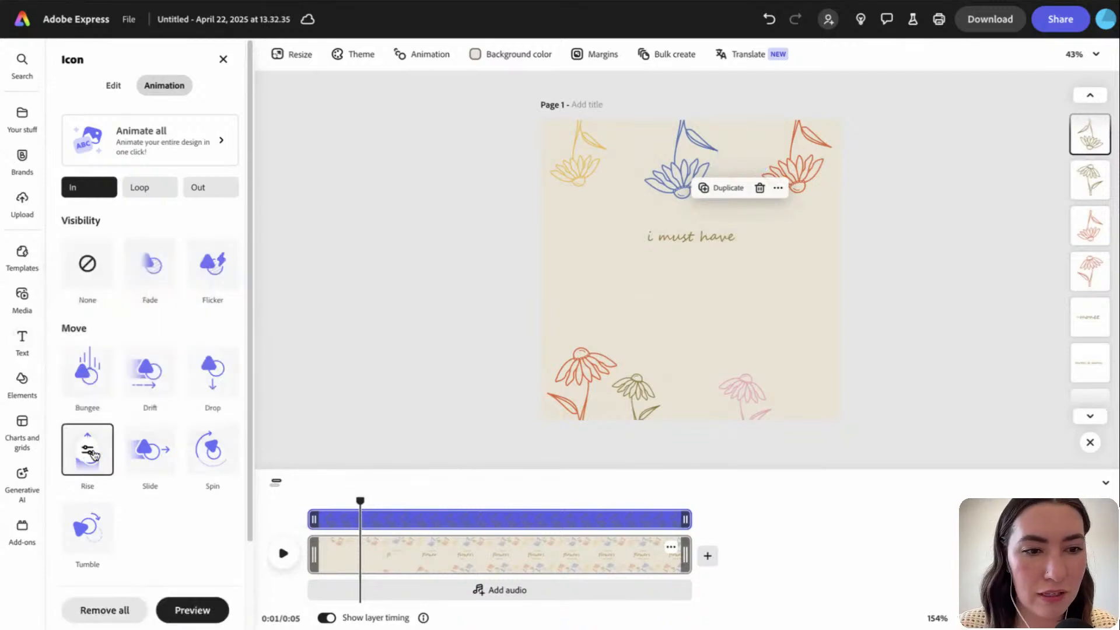
{"action": "left_click", "coordinate": [87, 450]}
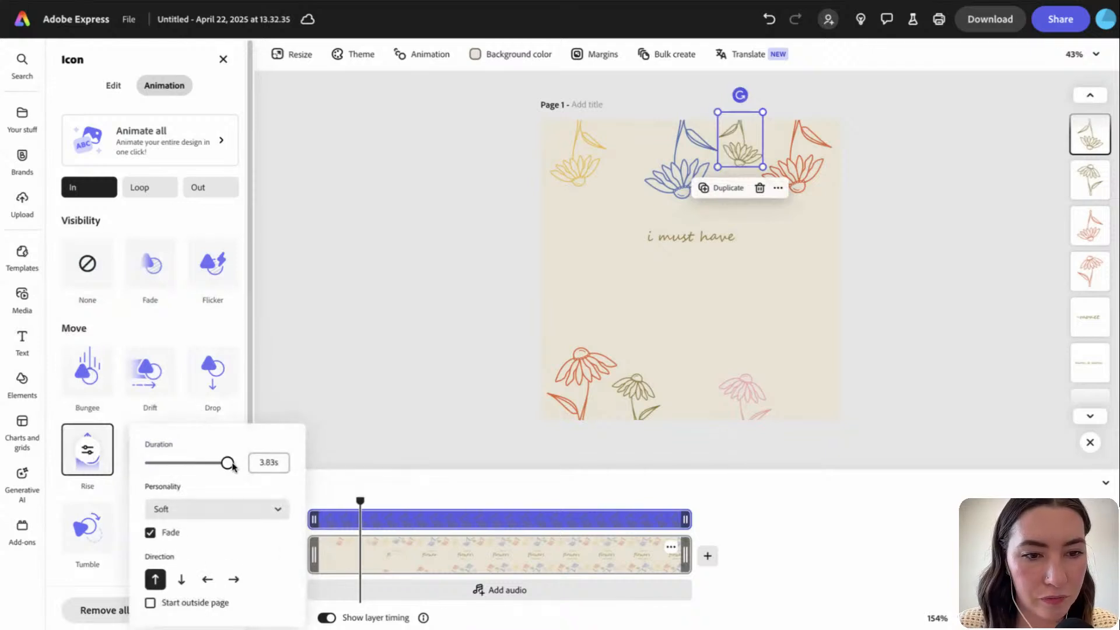
{"action": "left_click", "coordinate": [180, 511]}
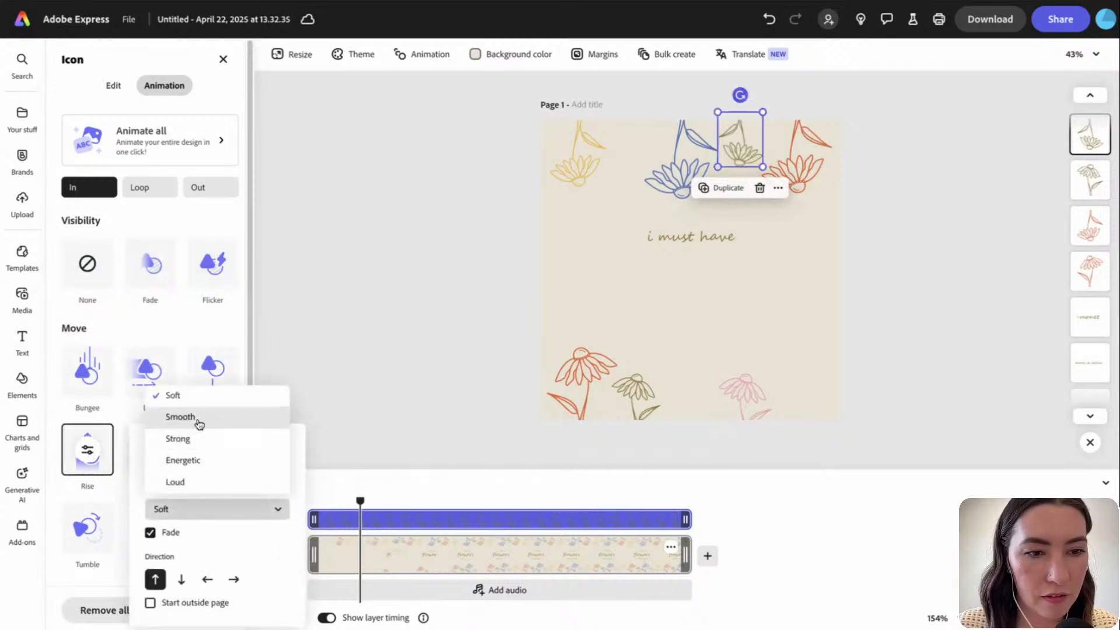
{"action": "left_click", "coordinate": [175, 417]}
{"action": "left_click", "coordinate": [150, 532]}
{"action": "left_click", "coordinate": [182, 579]}
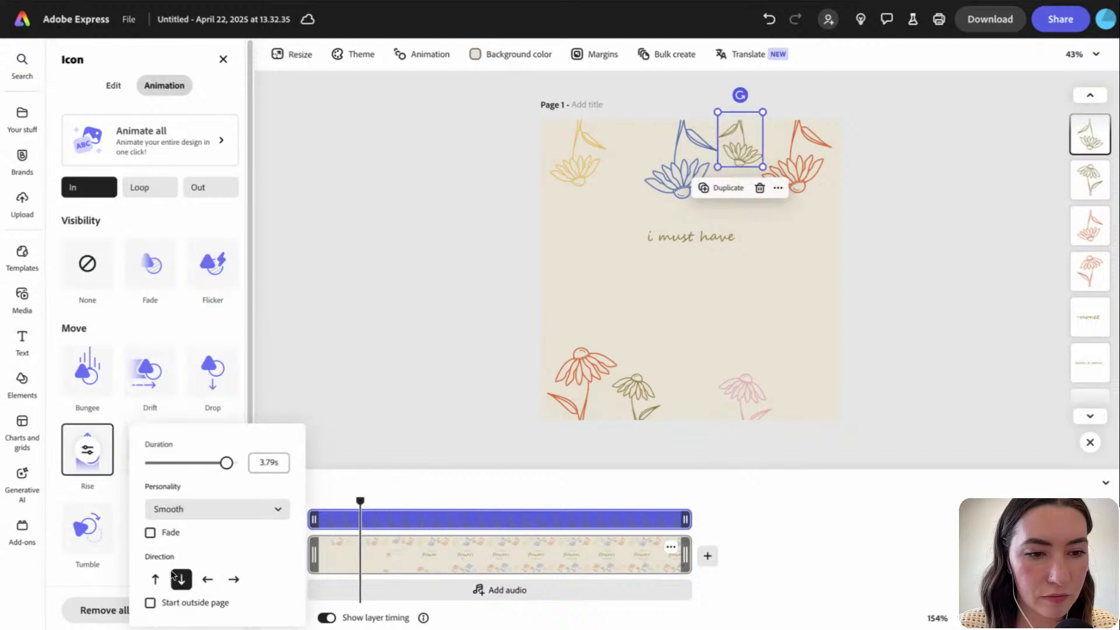
{"action": "left_click", "coordinate": [150, 602]}
{"action": "left_click", "coordinate": [309, 526]}
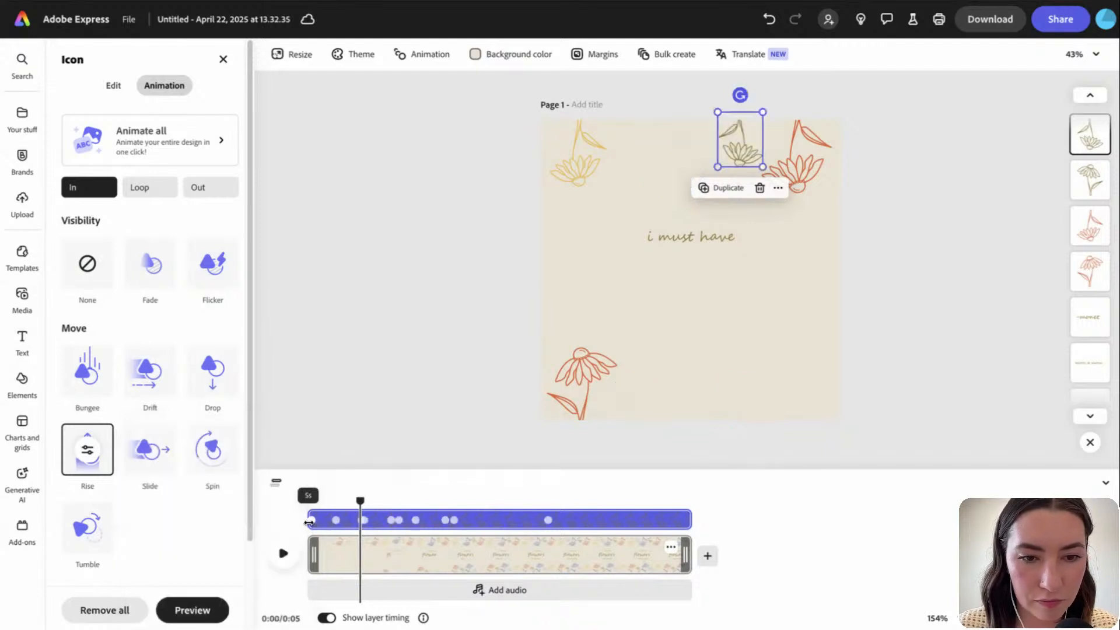
{"action": "left_click_drag", "start_coordinate": [310, 525], "coordinate": [337, 529]}
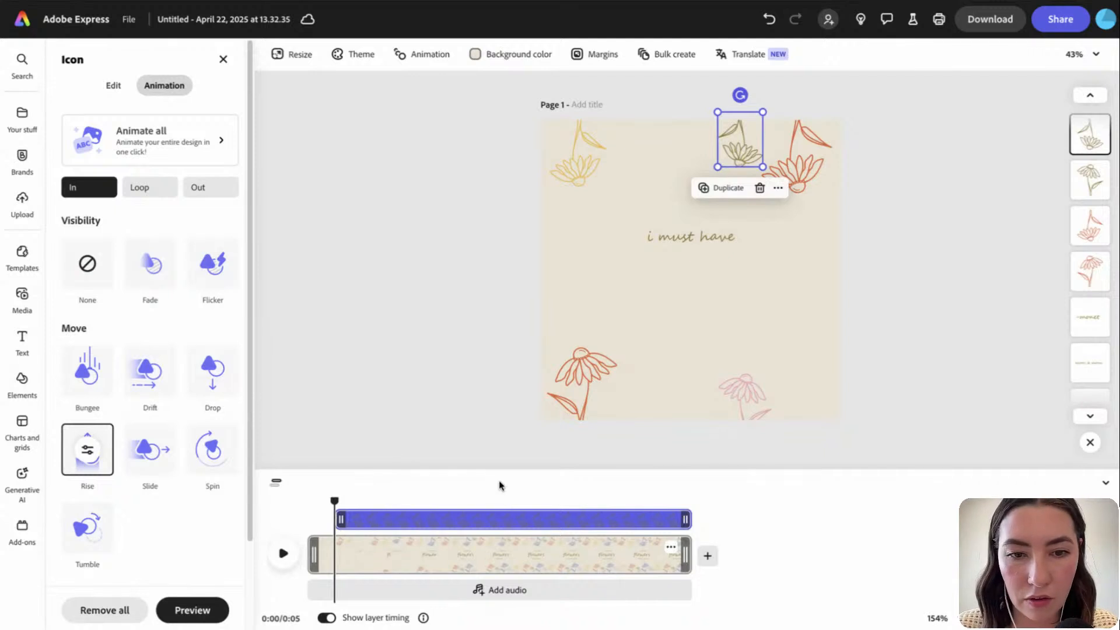
{"action": "left_click", "coordinate": [808, 154]}
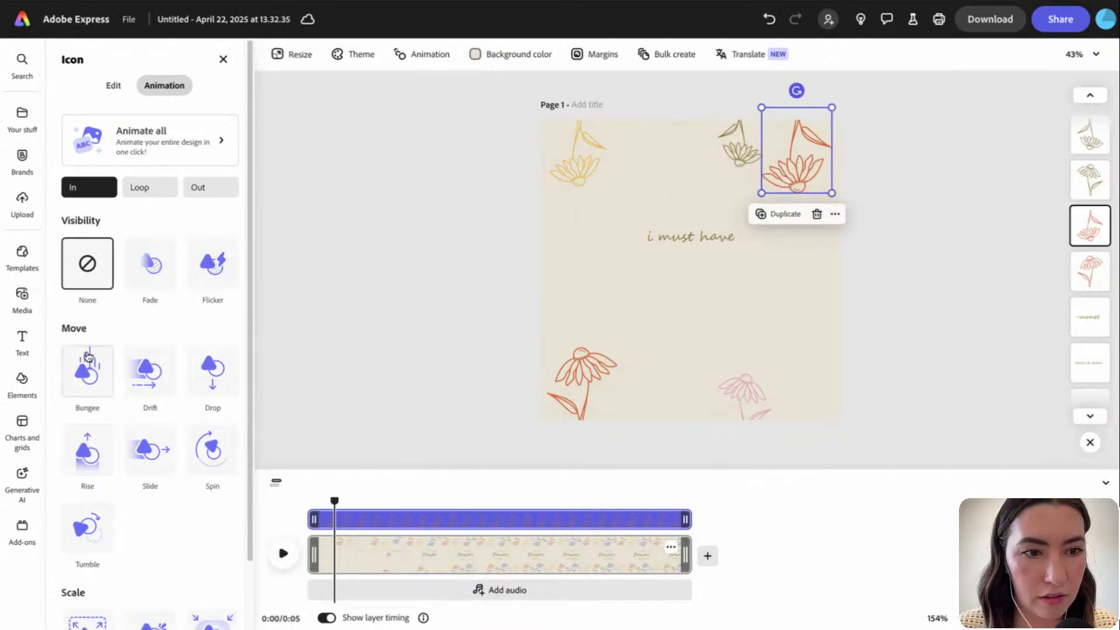
Give the orange flower a 0.94 s Smooth, fade-free downward Rise from outside the page
{"action": "left_click", "coordinate": [84, 452]}
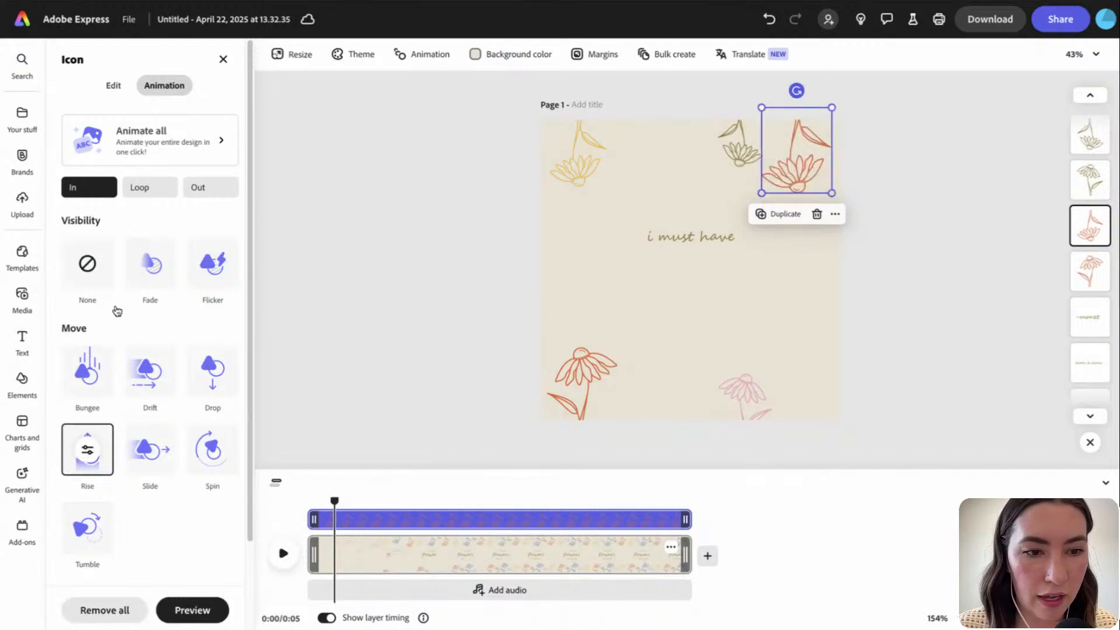
{"action": "left_click", "coordinate": [86, 450]}
{"action": "left_click_drag", "start_coordinate": [201, 462], "coordinate": [173, 467]}
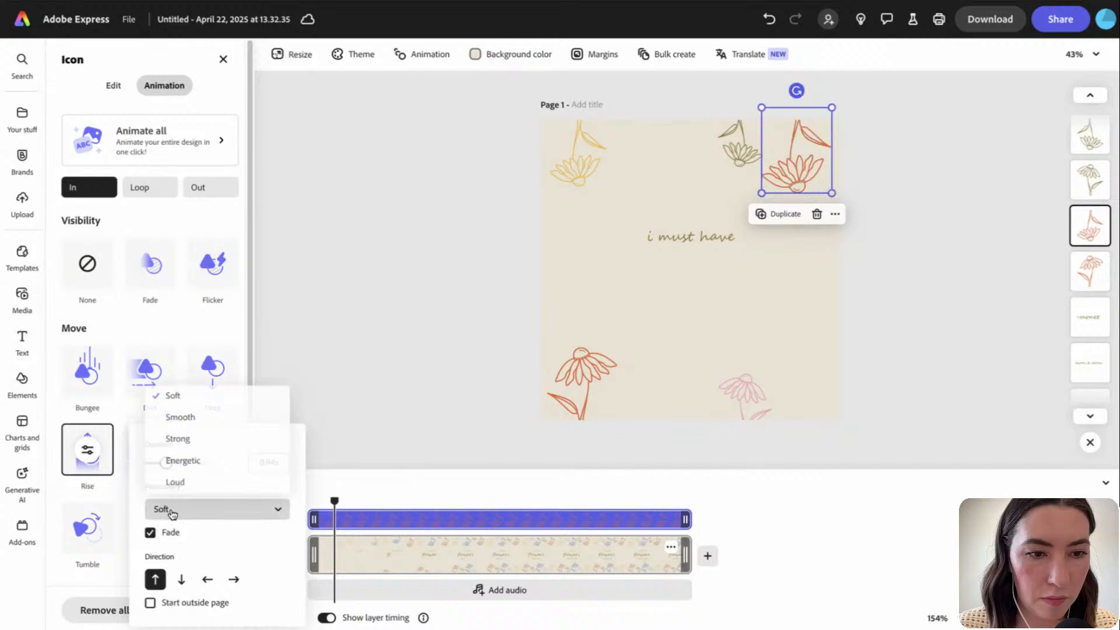
{"action": "left_click", "coordinate": [193, 417]}
{"action": "left_click", "coordinate": [150, 532]}
{"action": "left_click", "coordinate": [182, 579]}
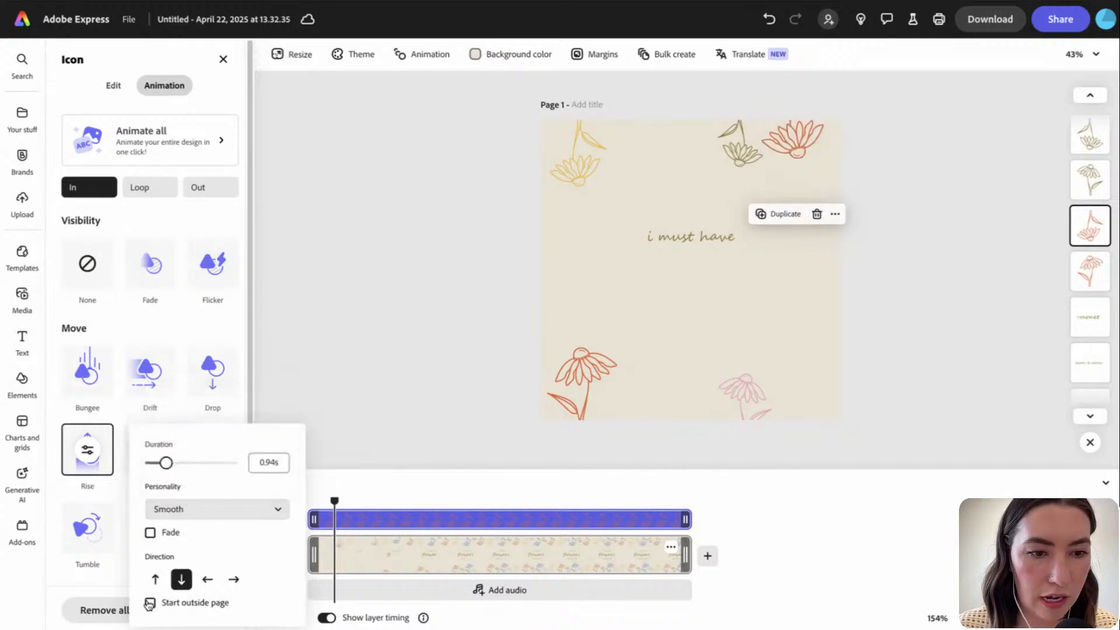
{"action": "left_click", "coordinate": [150, 603]}
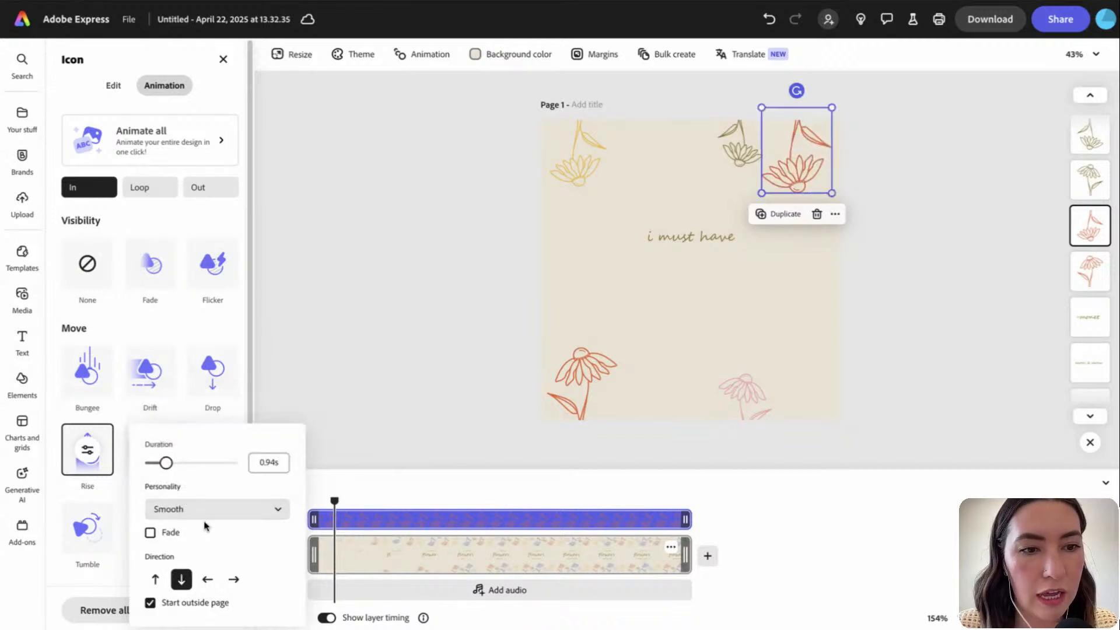
{"action": "left_click", "coordinate": [310, 417]}
Delay the orange flower's start further and play the full animation preview
{"action": "mouse_move", "coordinate": [314, 520]}
{"action": "left_mouse_down"}
{"action": "mouse_move", "coordinate": [434, 519]}
{"action": "mouse_move", "coordinate": [309, 500]}
{"action": "left_mouse_up"}
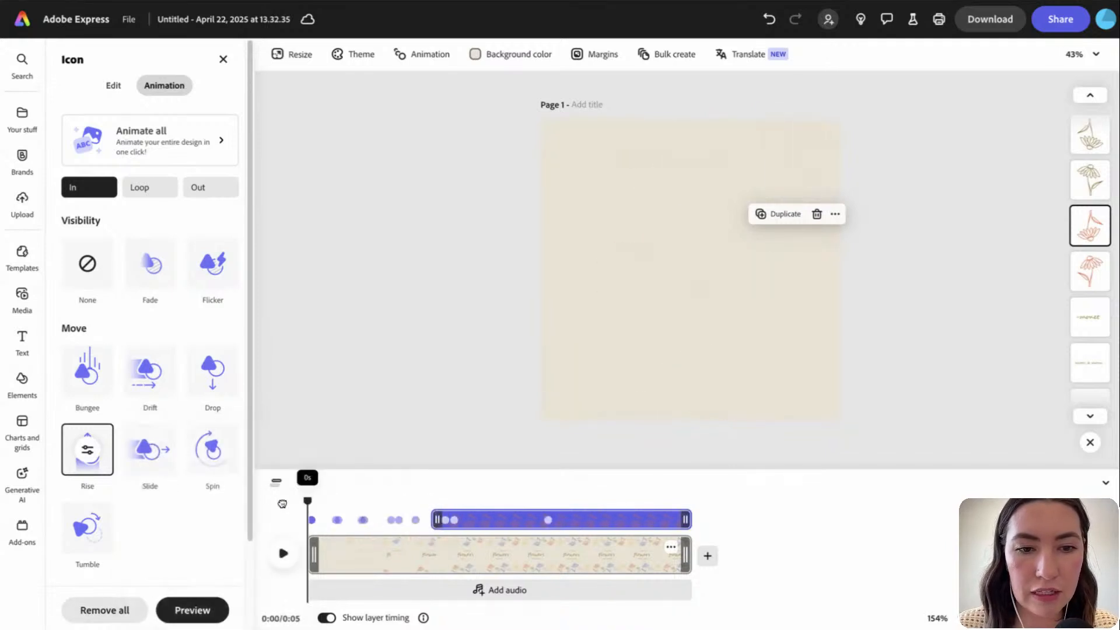
{"action": "left_click", "coordinate": [283, 553]}
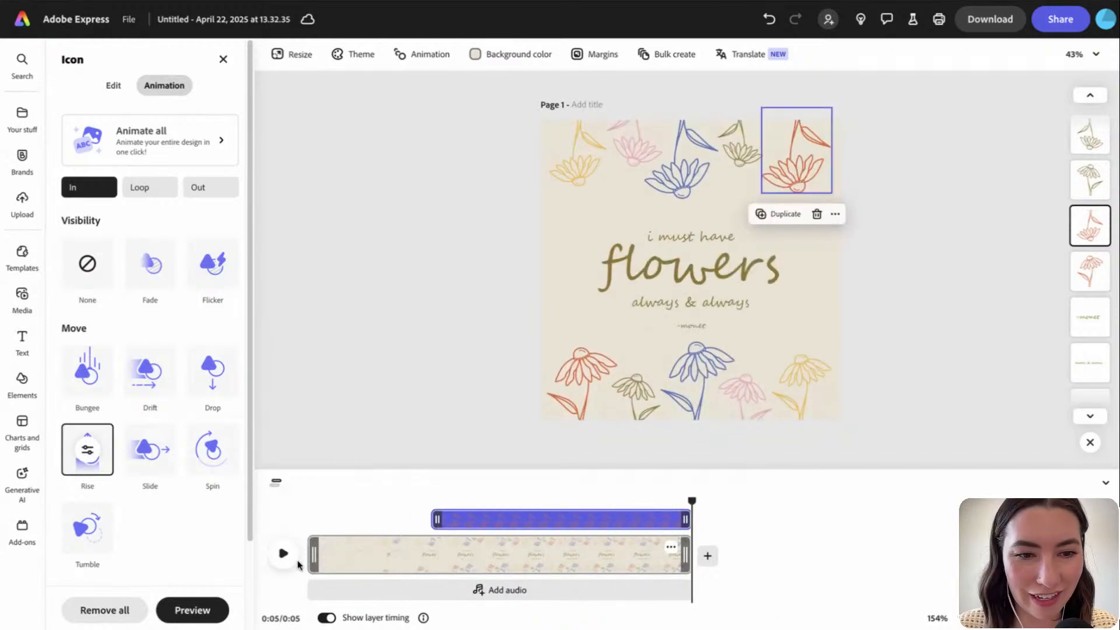
{"action": "left_click", "coordinate": [872, 427]}
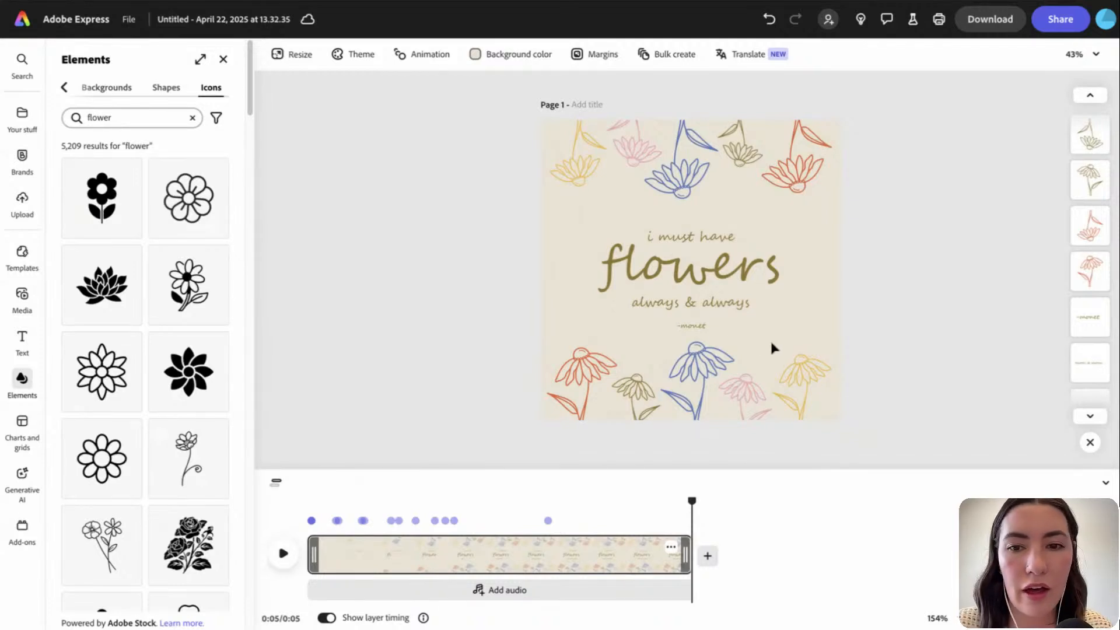
Select both flower rows and try Blink, Flicker, Bob, Jitter, Spin and Yoyo loops
{"action": "left_click_drag", "start_coordinate": [770, 338], "coordinate": [566, 360]}
{"action": "left_click_drag", "start_coordinate": [552, 148], "coordinate": [805, 172]}
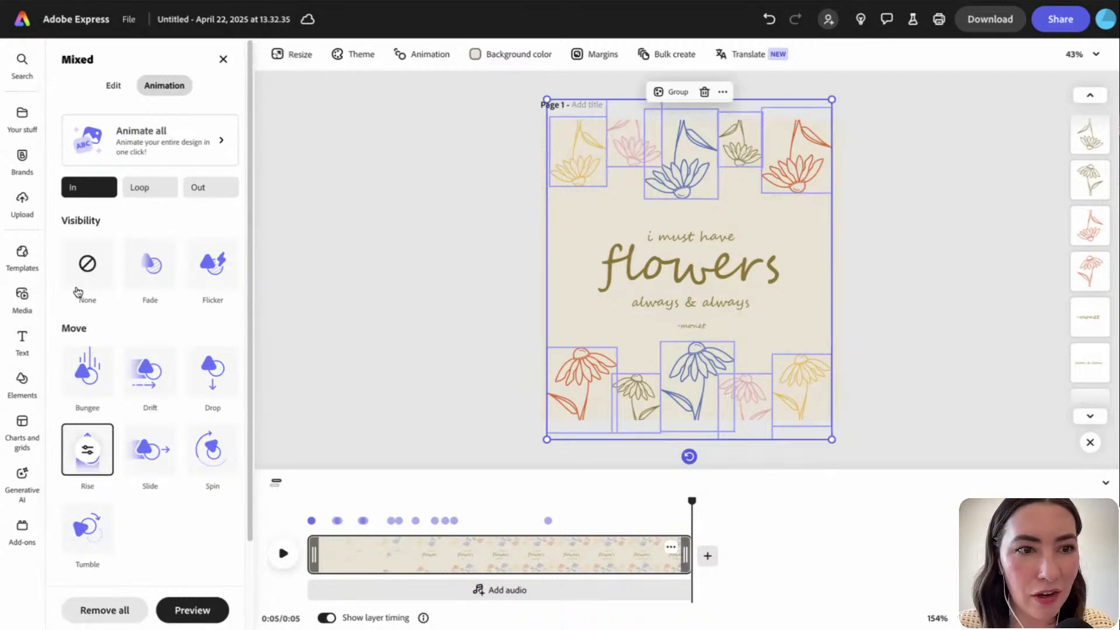
{"action": "left_click", "coordinate": [151, 189]}
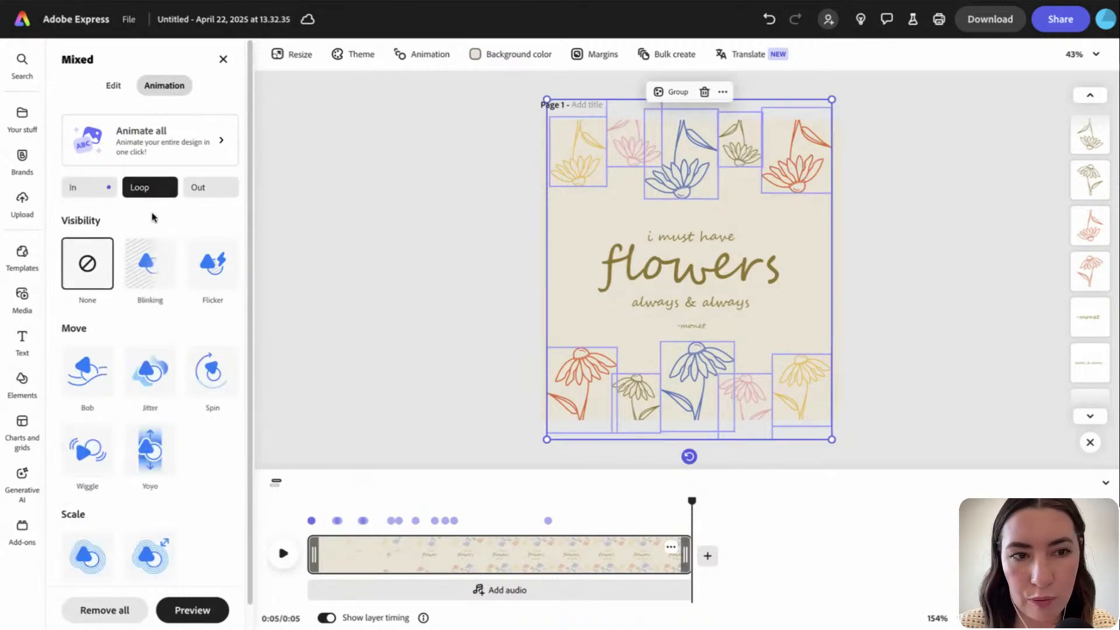
{"action": "left_click", "coordinate": [146, 264]}
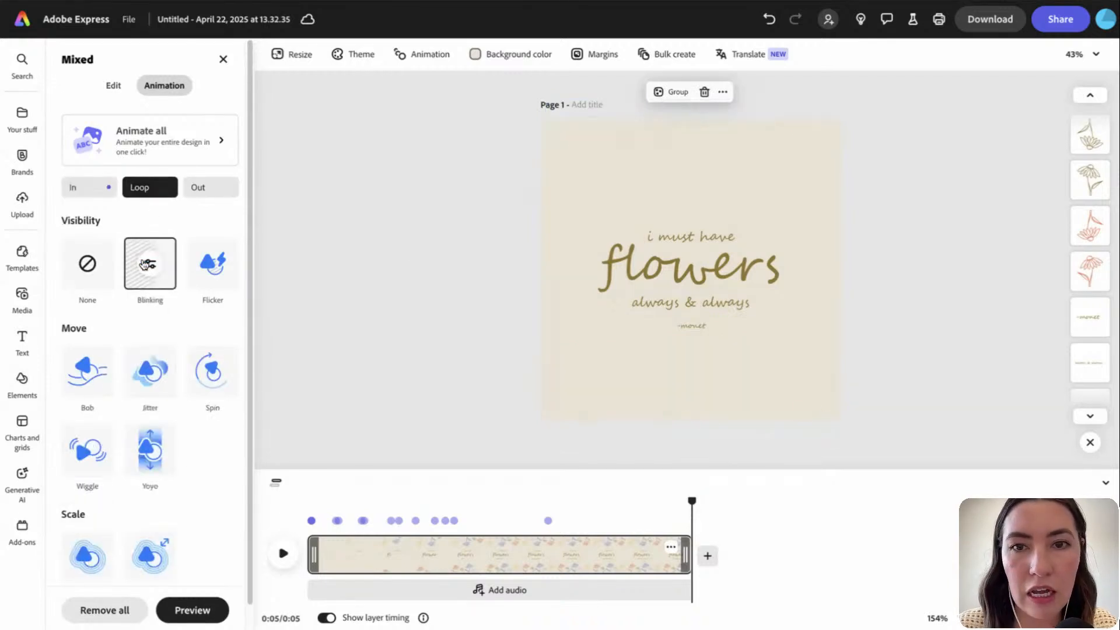
{"action": "left_click", "coordinate": [211, 265]}
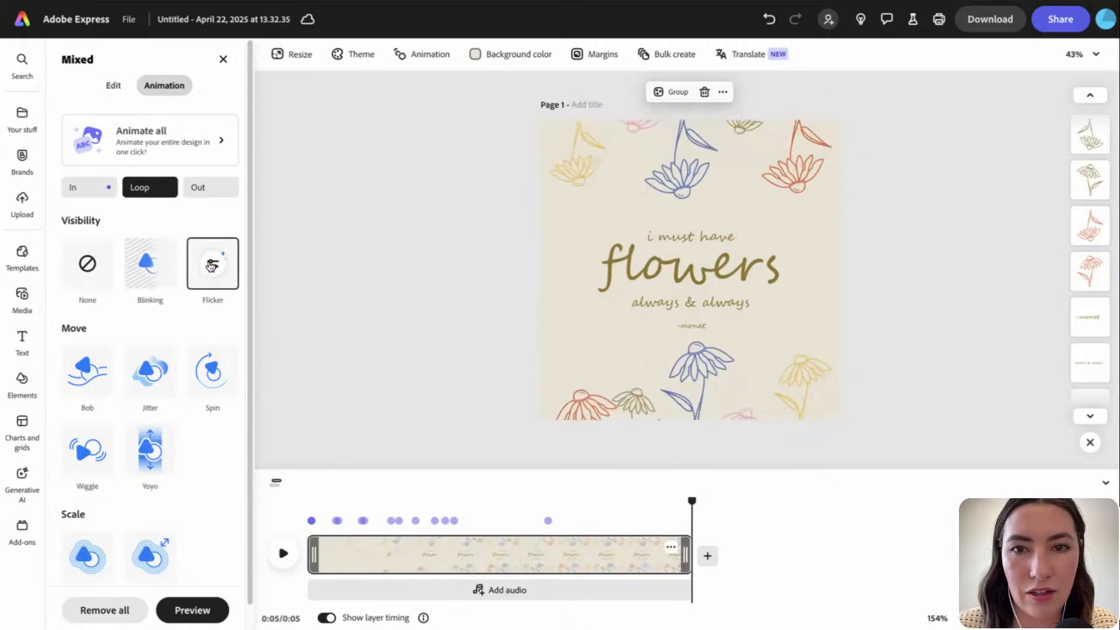
{"action": "left_click", "coordinate": [88, 371]}
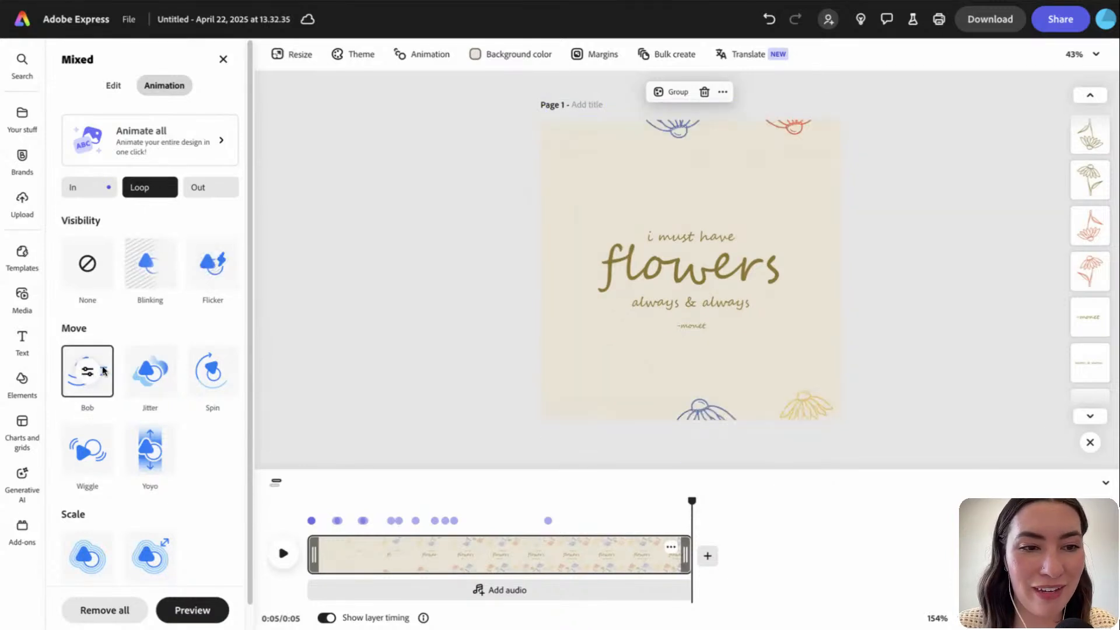
{"action": "left_click", "coordinate": [153, 382]}
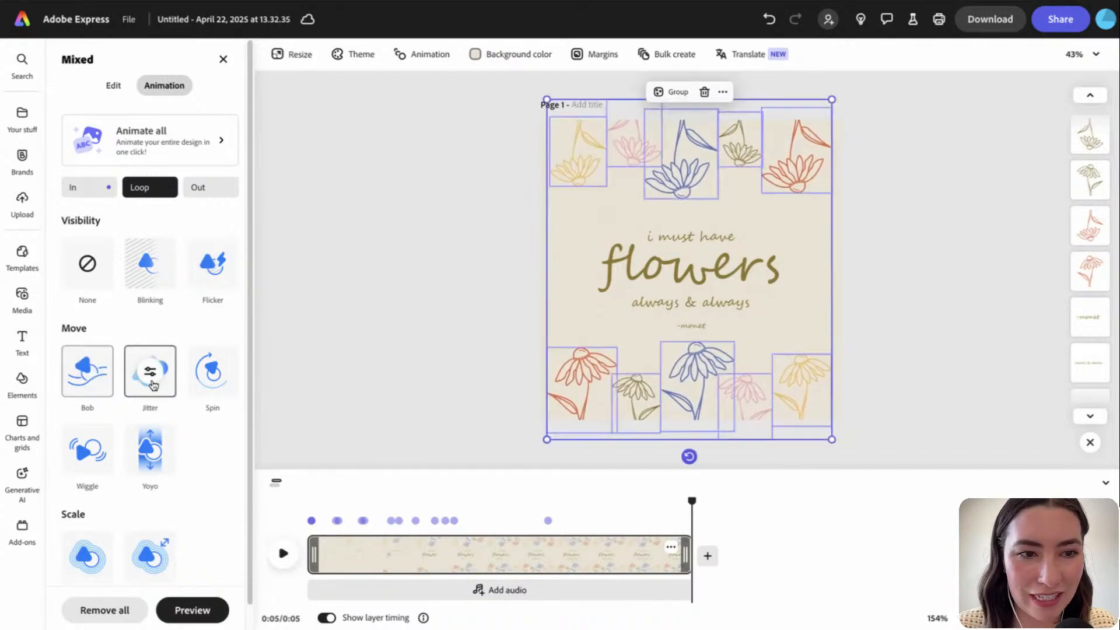
{"action": "left_click", "coordinate": [205, 372]}
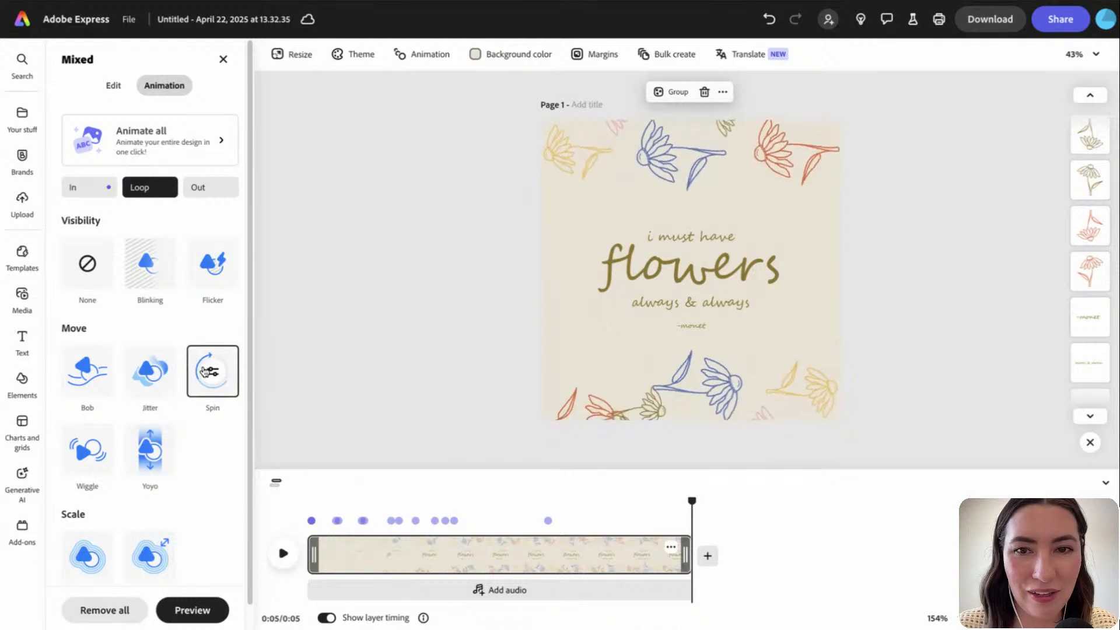
{"action": "left_click", "coordinate": [166, 467]}
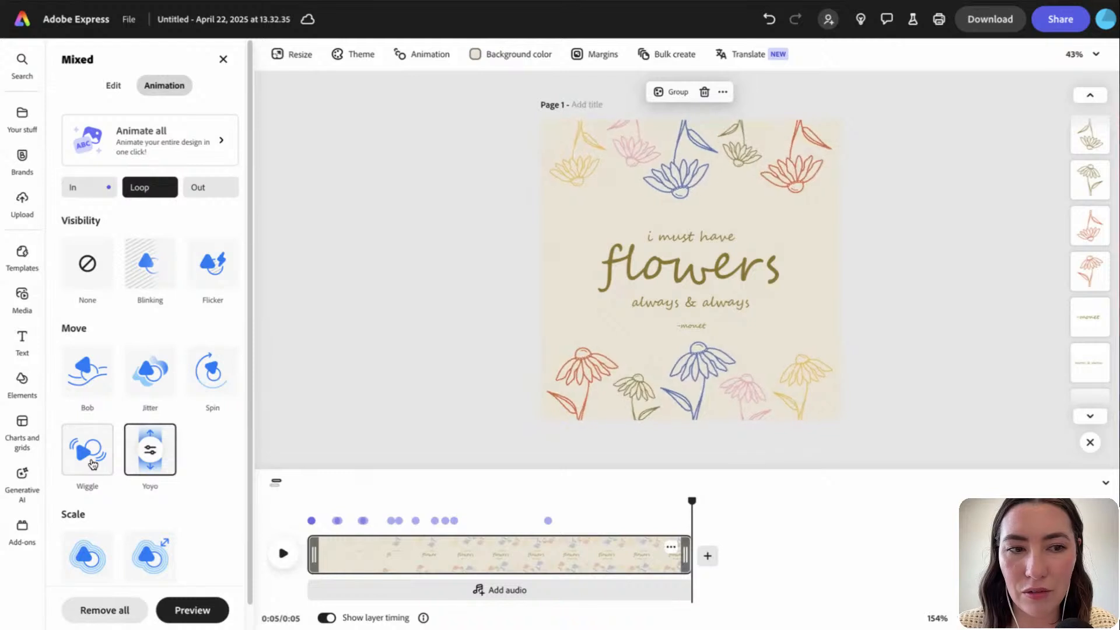
Compare Wiggle, Yoyo, Breathe and Pulse, then apply Wiggle and open its speed and intensity settings
{"action": "left_click", "coordinate": [90, 461]}
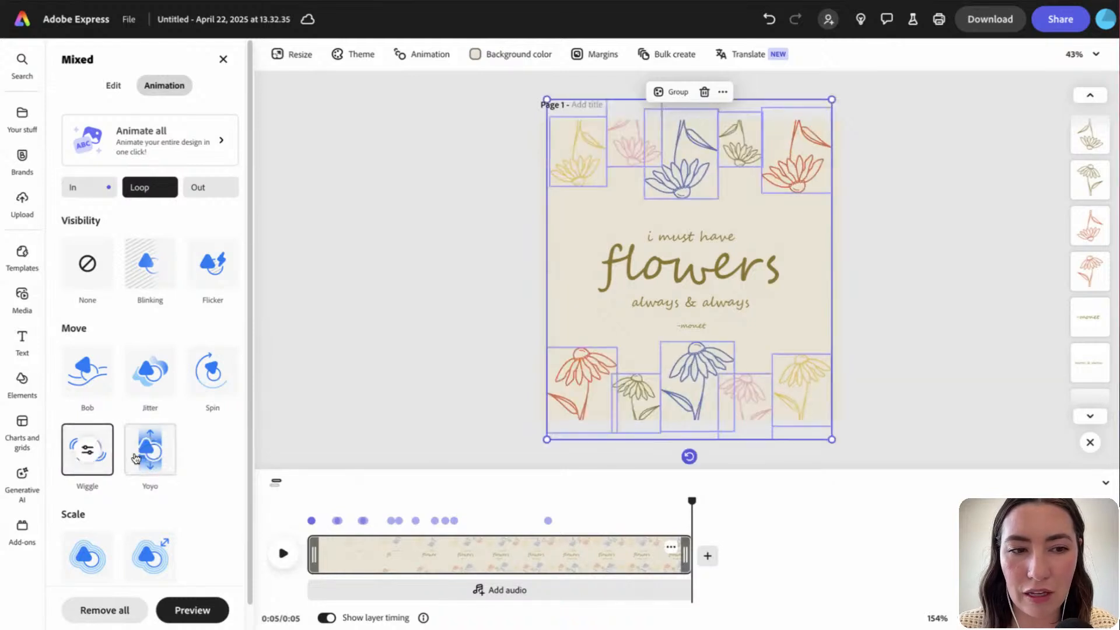
{"action": "left_click", "coordinate": [135, 458]}
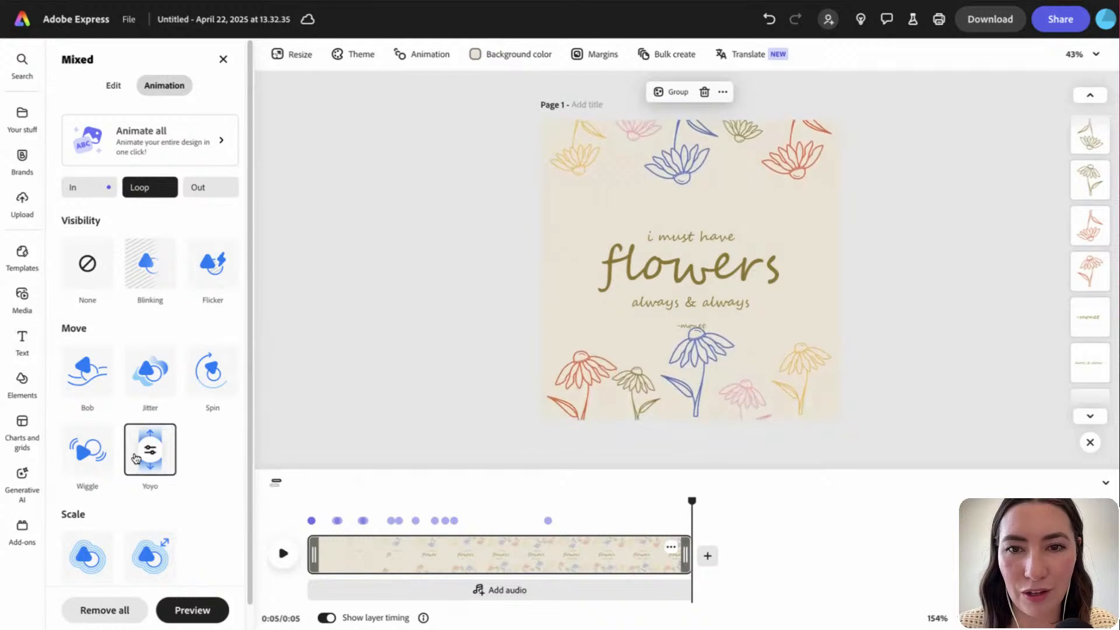
{"action": "left_click", "coordinate": [86, 458]}
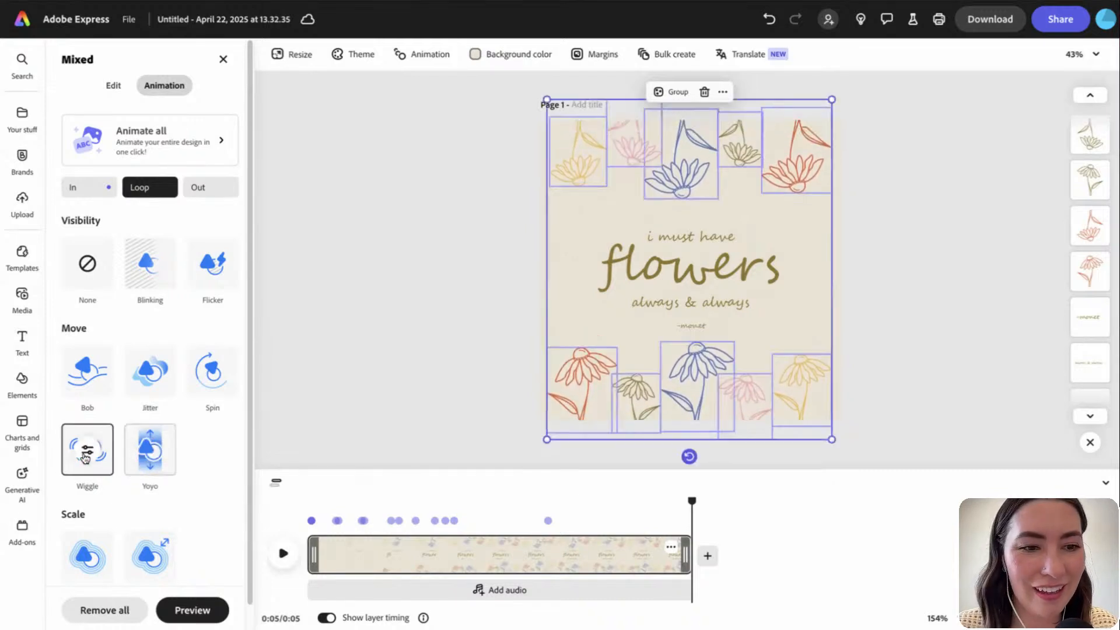
{"action": "scroll", "coordinate": [92, 460], "scroll_direction": "down", "scroll_amount": 1}
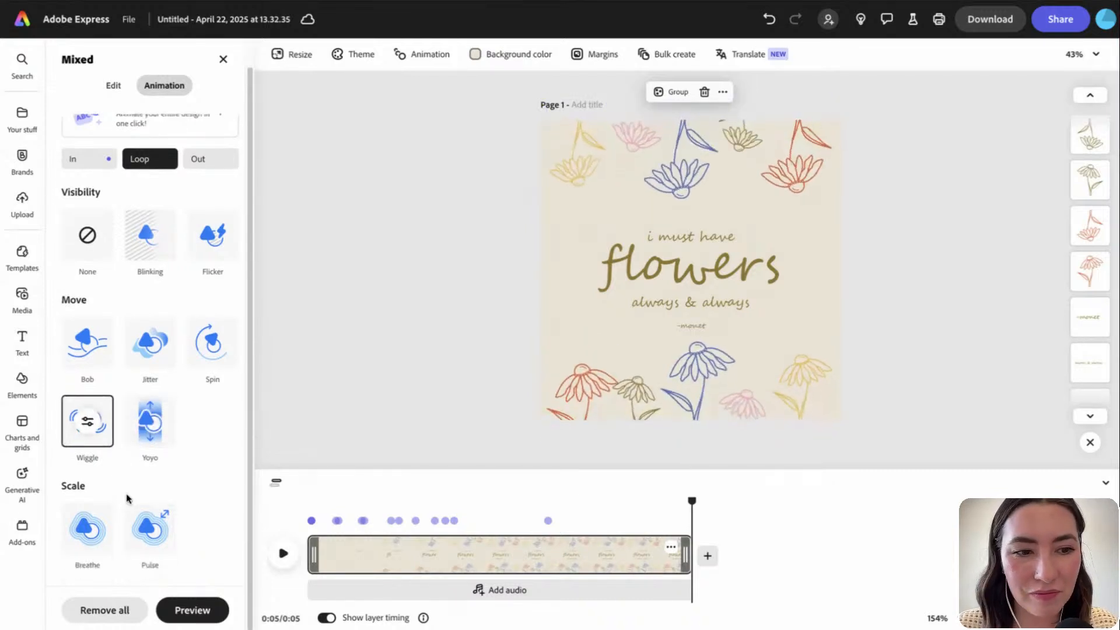
{"action": "left_click", "coordinate": [88, 528]}
{"action": "left_click", "coordinate": [150, 536]}
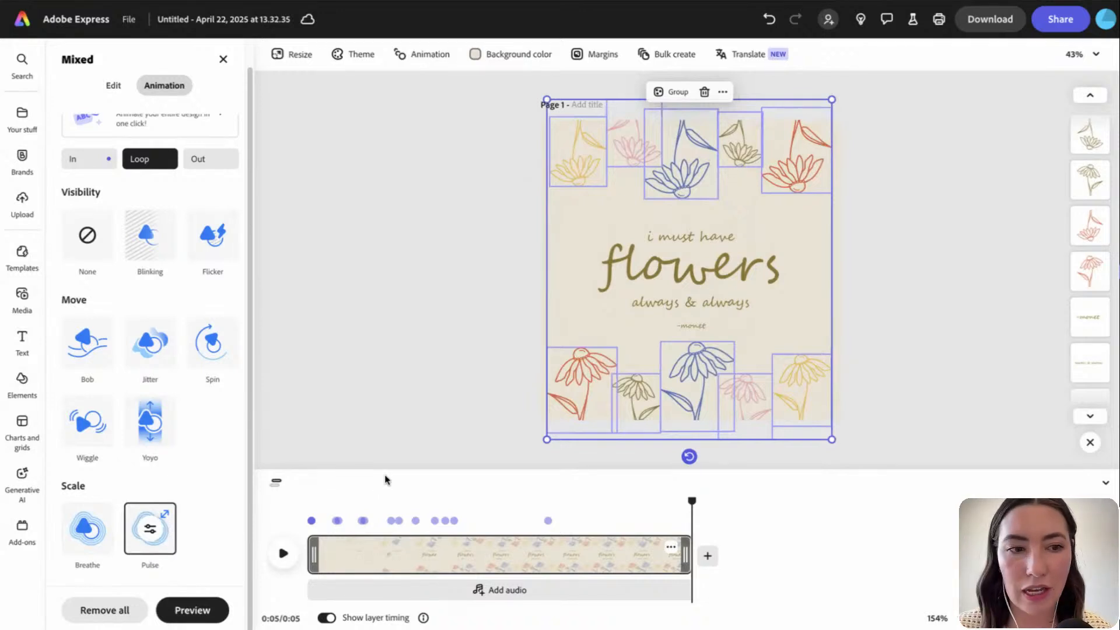
{"action": "left_click", "coordinate": [74, 435]}
{"action": "left_click", "coordinate": [87, 422]}
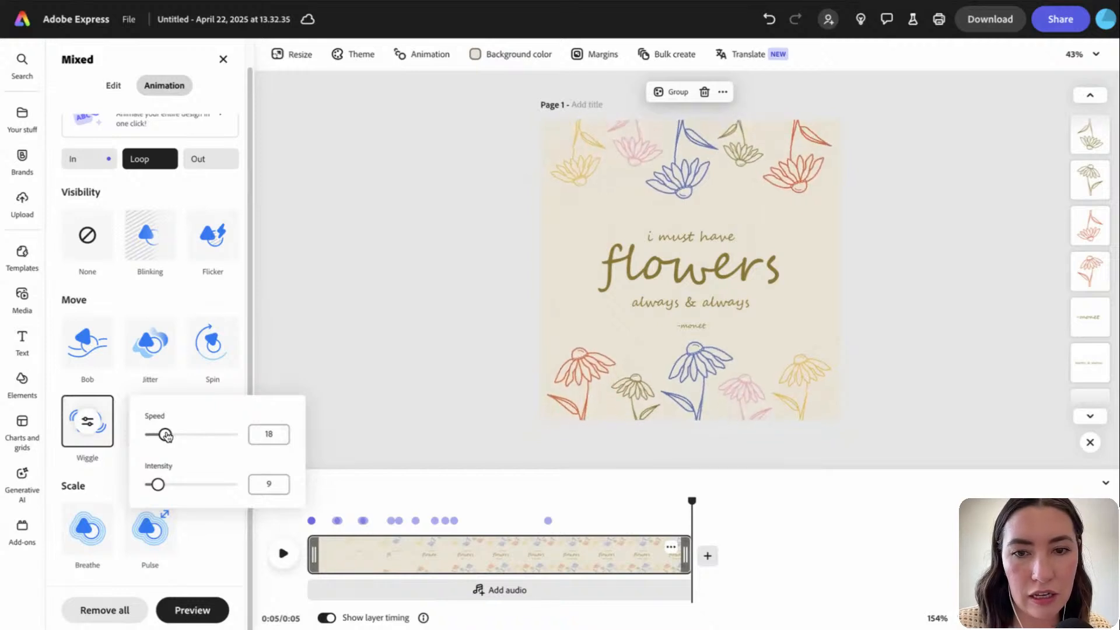
Slow the coneflowers' Wiggle loop to speed 15 and lower its intensity for a gentler sway
{"action": "left_click_drag", "start_coordinate": [167, 435], "coordinate": [186, 435]}
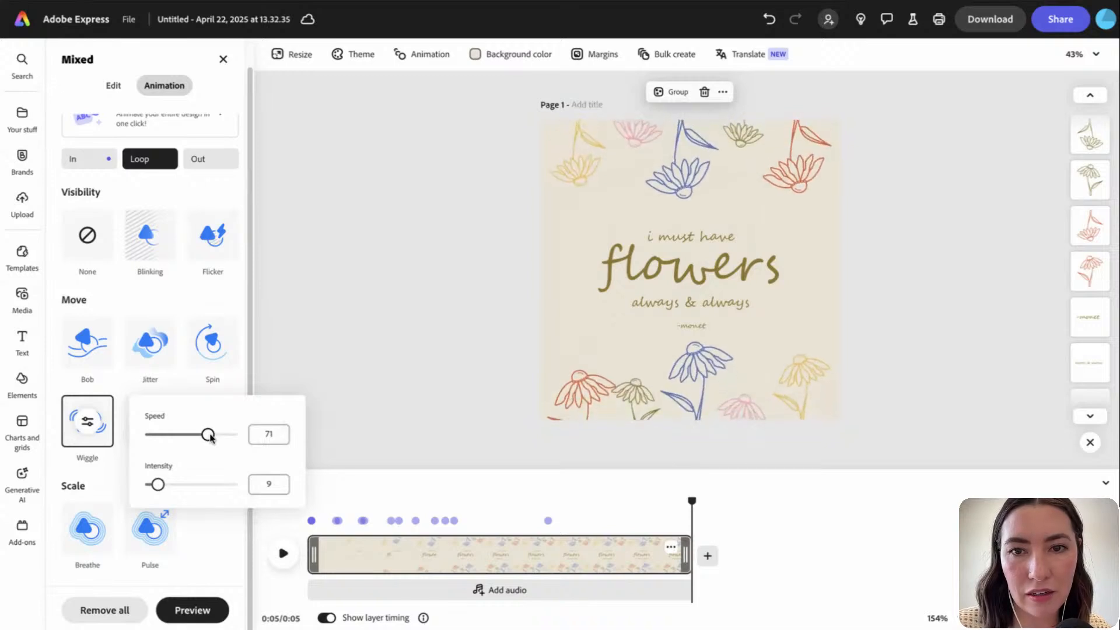
{"action": "left_click_drag", "start_coordinate": [159, 485], "coordinate": [173, 485]}
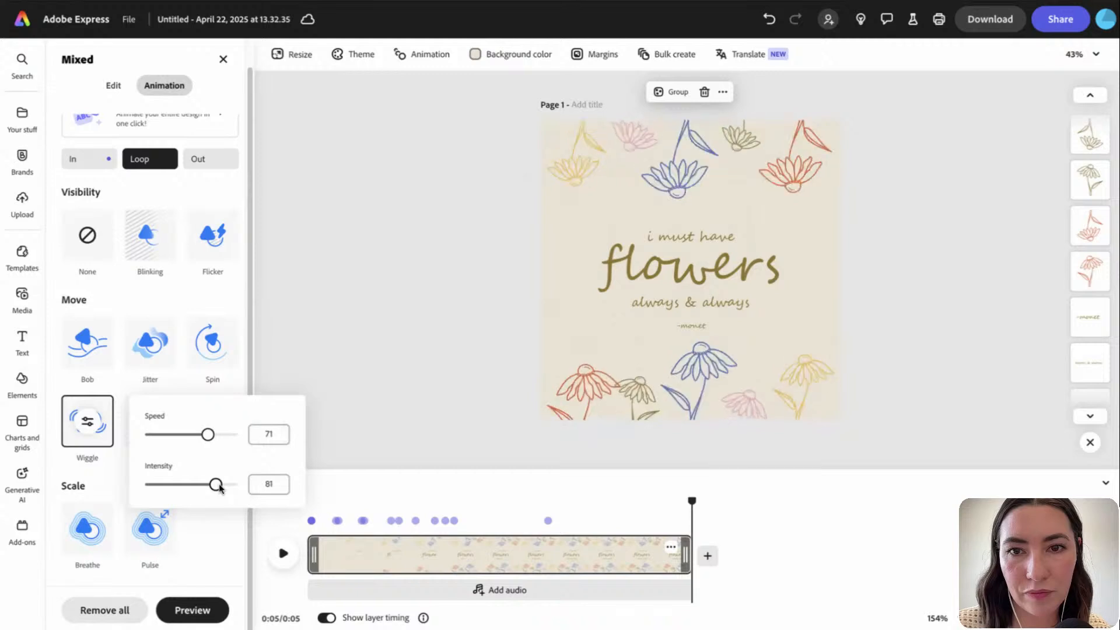
{"action": "left_click_drag", "start_coordinate": [216, 485], "coordinate": [176, 485]}
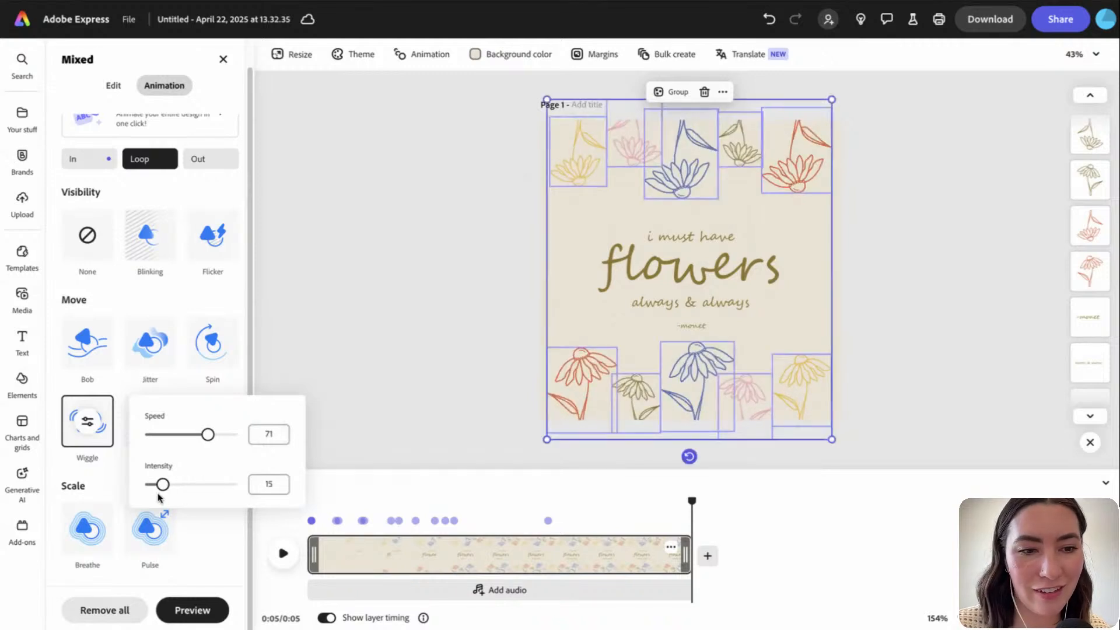
{"action": "left_click_drag", "start_coordinate": [208, 434], "coordinate": [158, 439]}
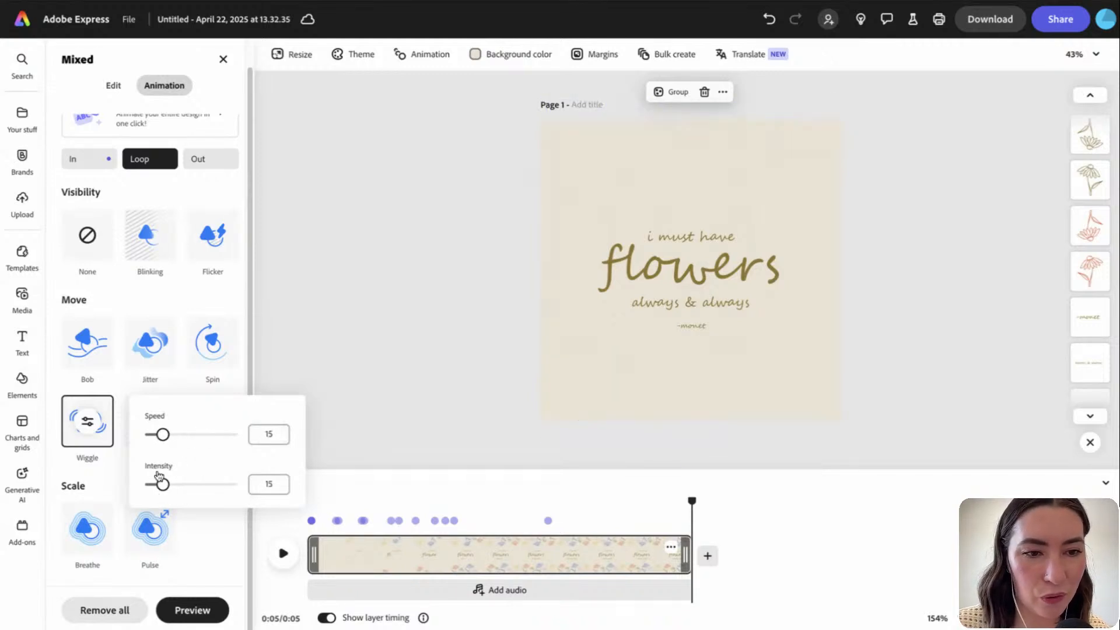
{"action": "left_click_drag", "start_coordinate": [158, 486], "coordinate": [157, 486]}
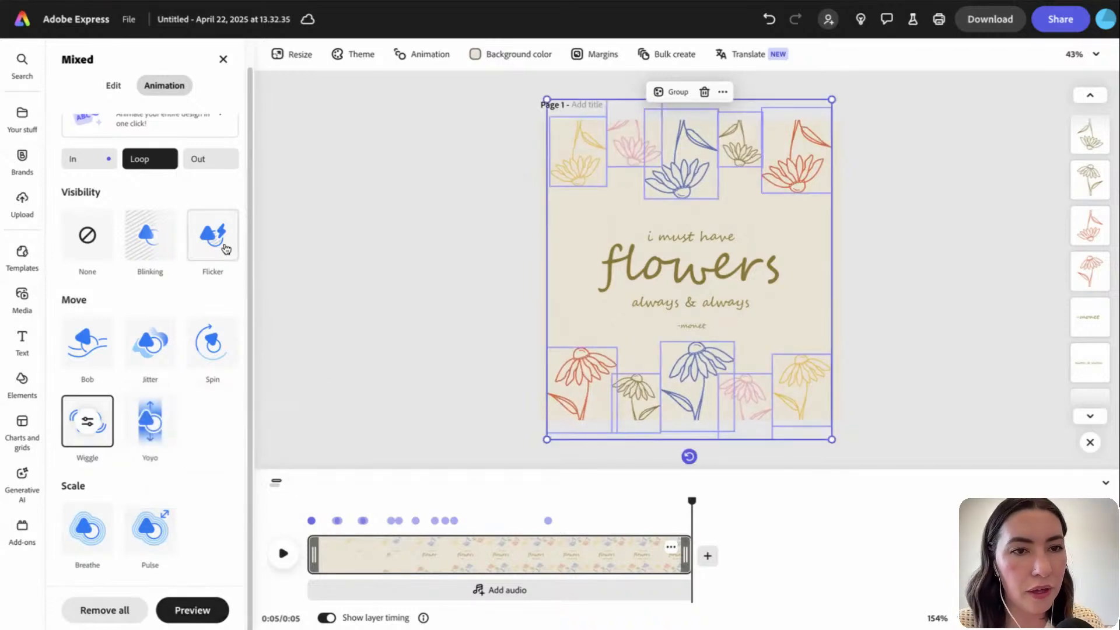
Preview Fade, Flicker, Bungee, Drift and Drop exits, then give the coneflowers a Rise exit
{"action": "left_click", "coordinate": [222, 167]}
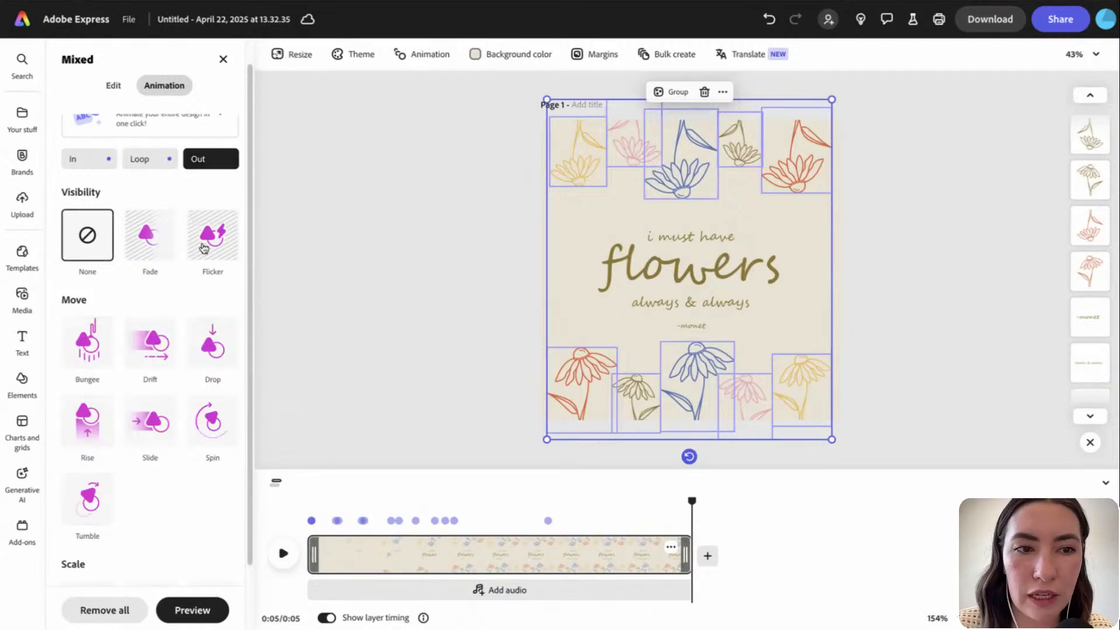
{"action": "left_click", "coordinate": [147, 254]}
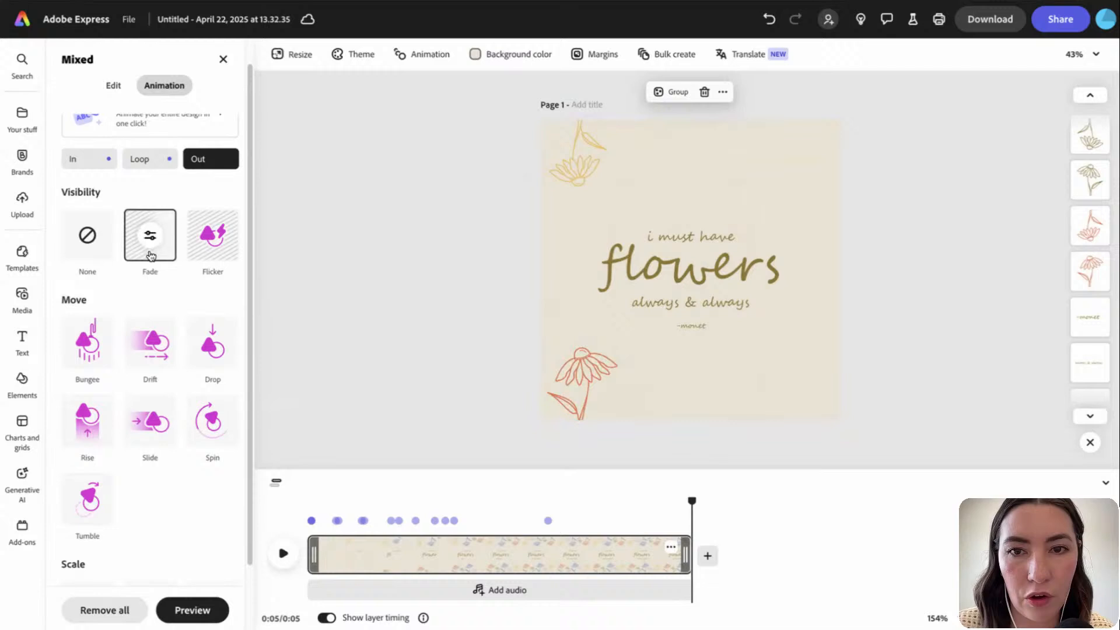
{"action": "left_click", "coordinate": [211, 238]}
{"action": "left_click", "coordinate": [100, 342]}
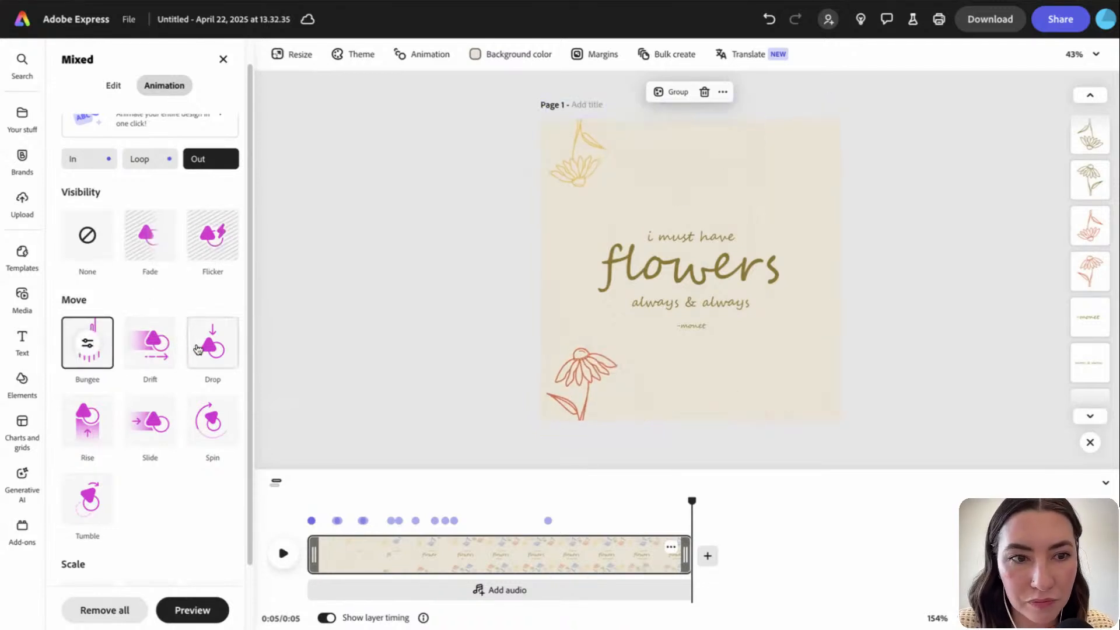
{"action": "left_click", "coordinate": [154, 349]}
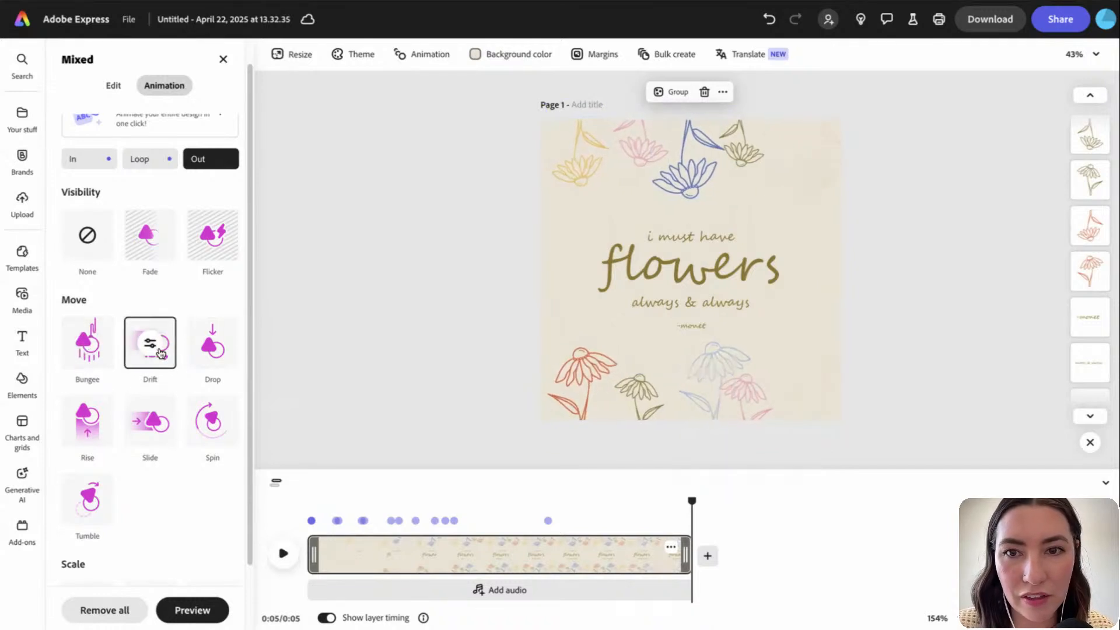
{"action": "left_click", "coordinate": [214, 350]}
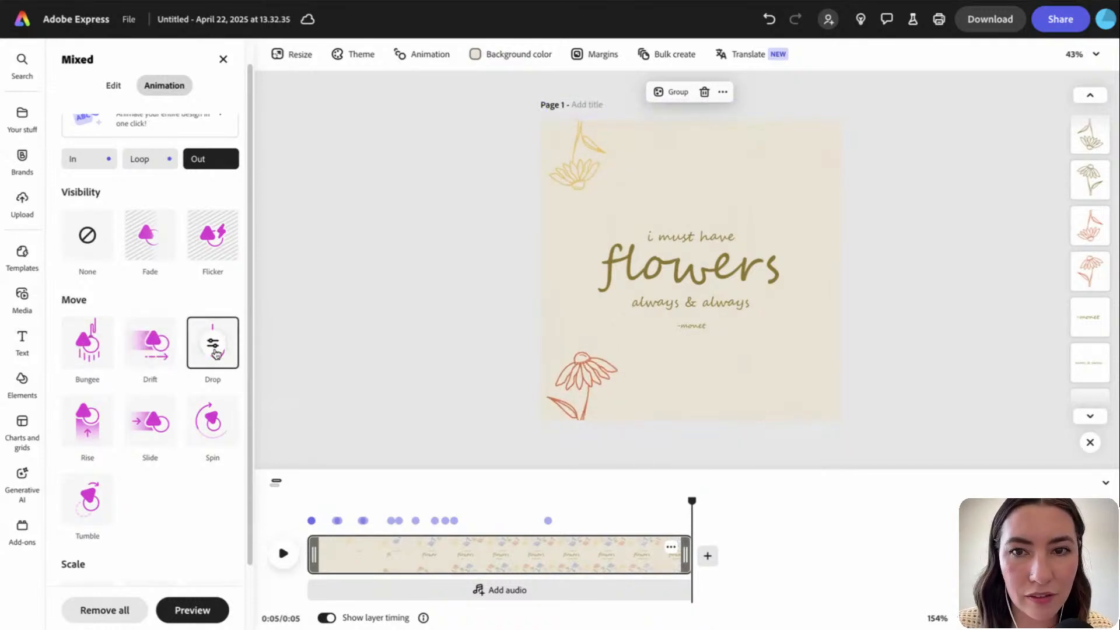
{"action": "scroll", "coordinate": [205, 431], "scroll_direction": "down", "scroll_amount": 2}
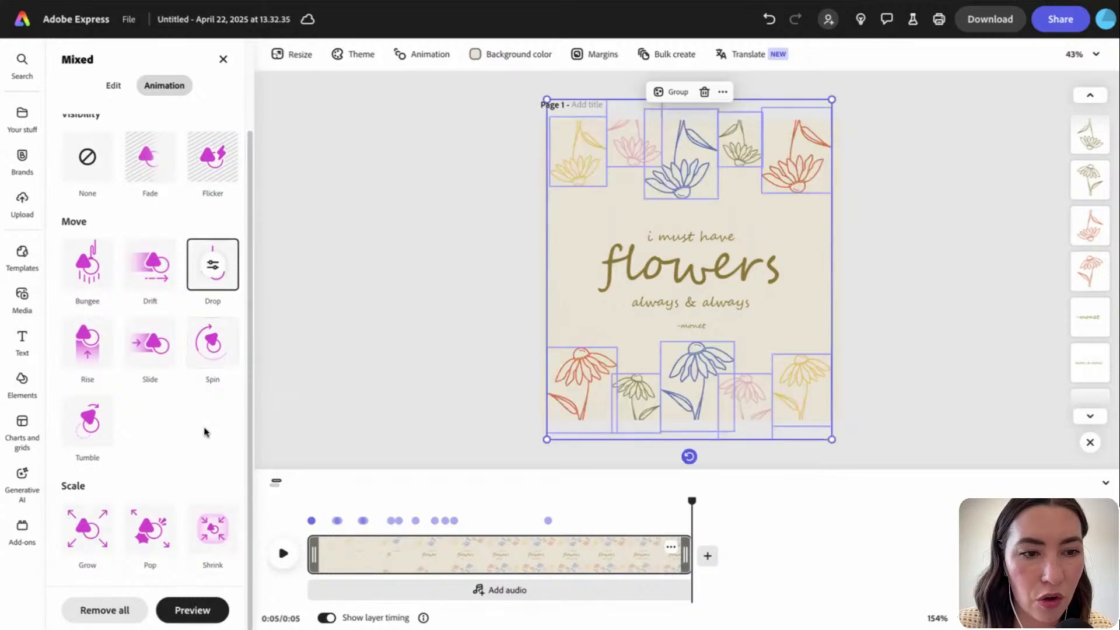
{"action": "scroll", "coordinate": [205, 432], "scroll_direction": "up", "scroll_amount": 3}
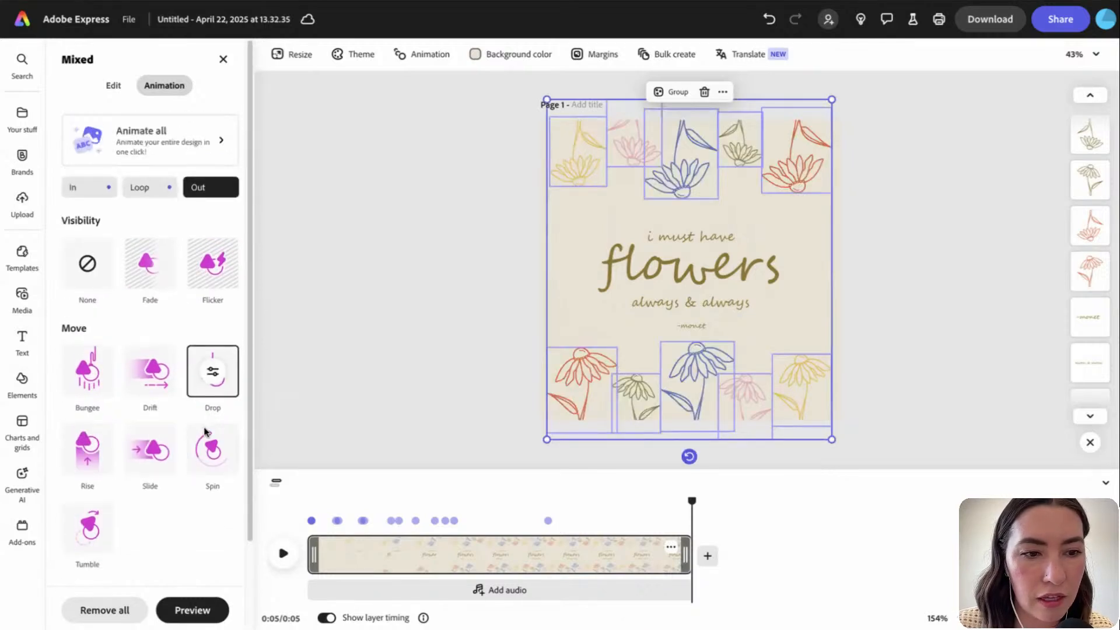
{"action": "left_click", "coordinate": [84, 461]}
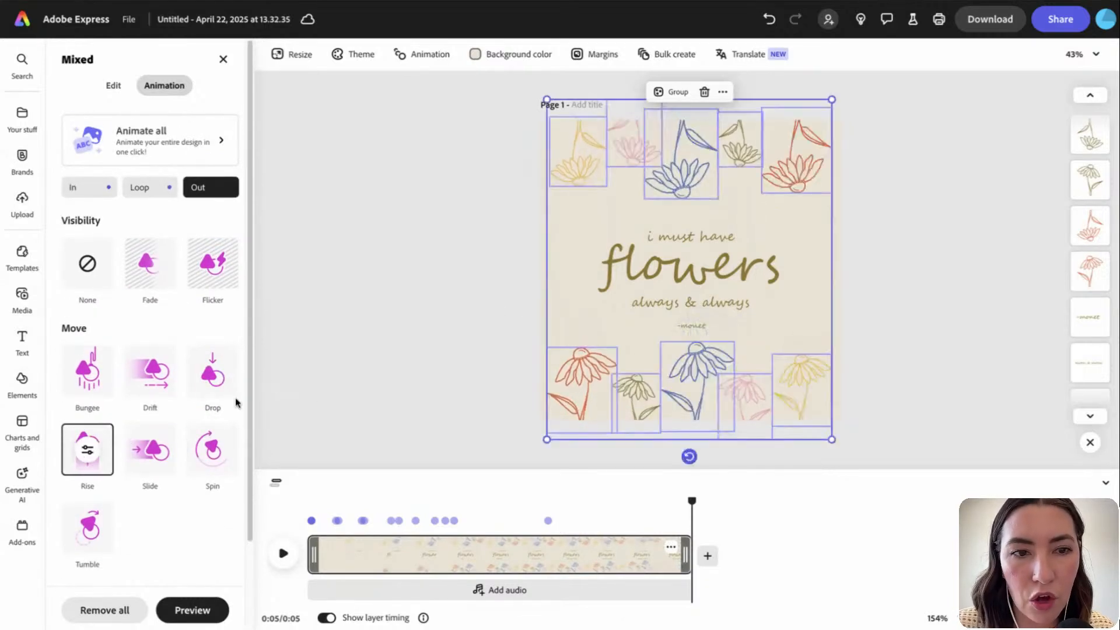
Make the bottom flower row rise downward off the page, unfaded, with Smooth motion and longer duration
{"action": "left_click_drag", "start_coordinate": [505, 377], "coordinate": [880, 430]}
{"action": "left_click", "coordinate": [86, 450]}
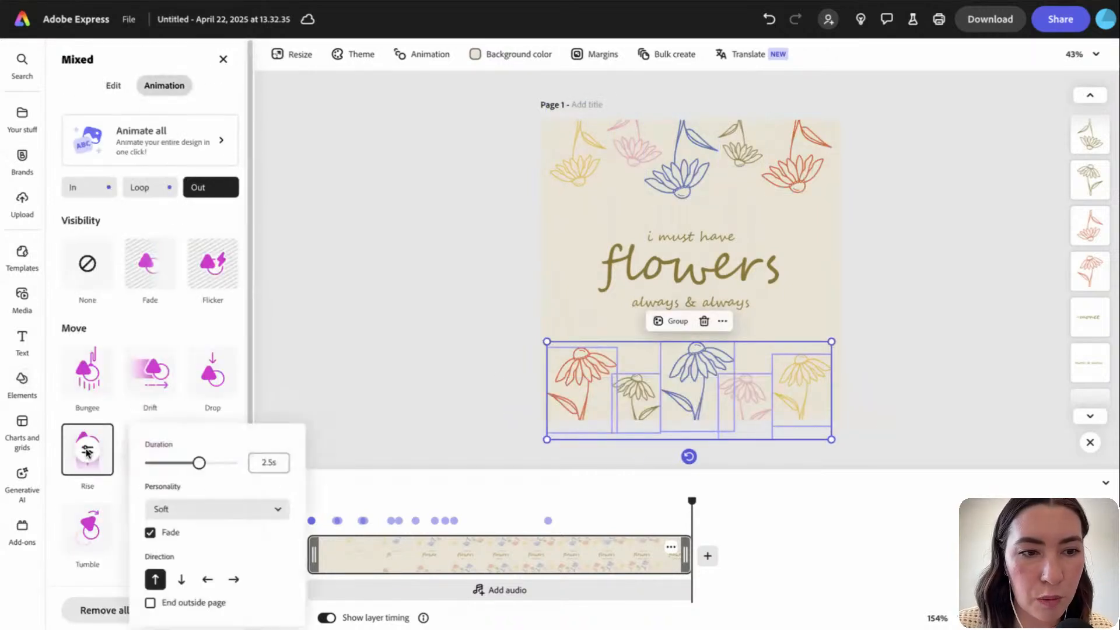
{"action": "left_click", "coordinate": [150, 605]}
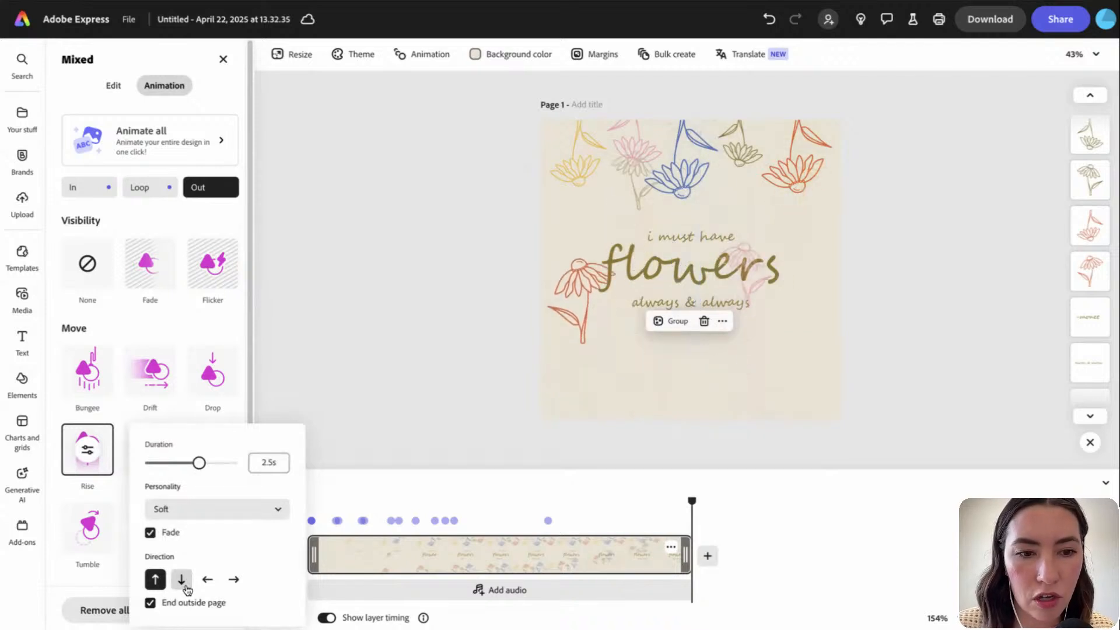
{"action": "left_click", "coordinate": [184, 584]}
{"action": "left_click", "coordinate": [150, 532]}
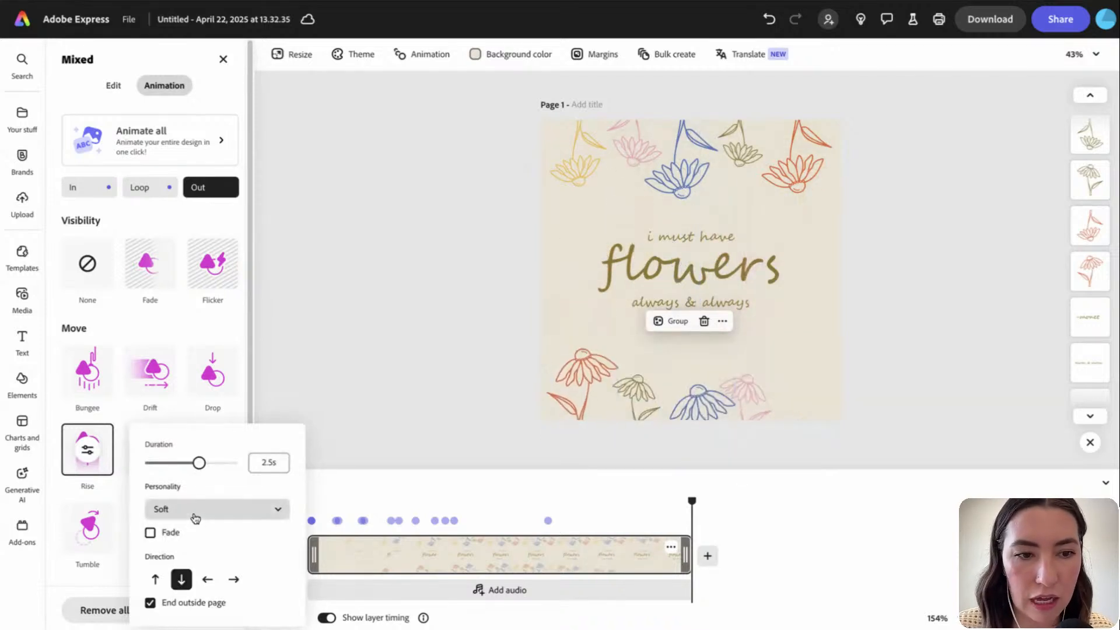
{"action": "left_click", "coordinate": [195, 518]}
{"action": "left_click", "coordinate": [193, 421]}
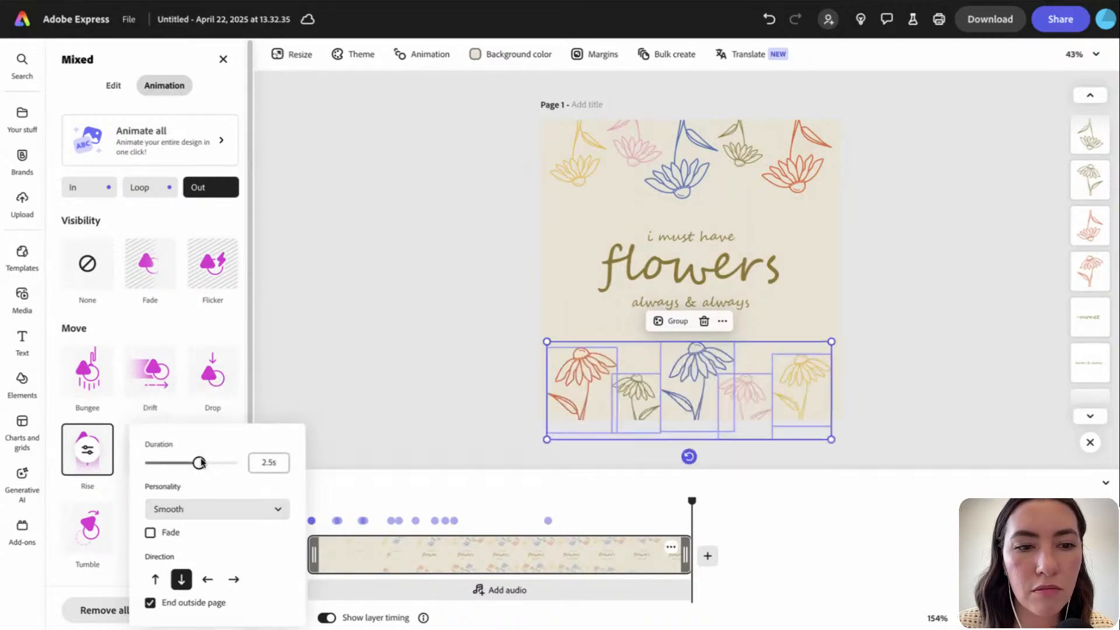
{"action": "left_click_drag", "start_coordinate": [183, 463], "coordinate": [215, 465]}
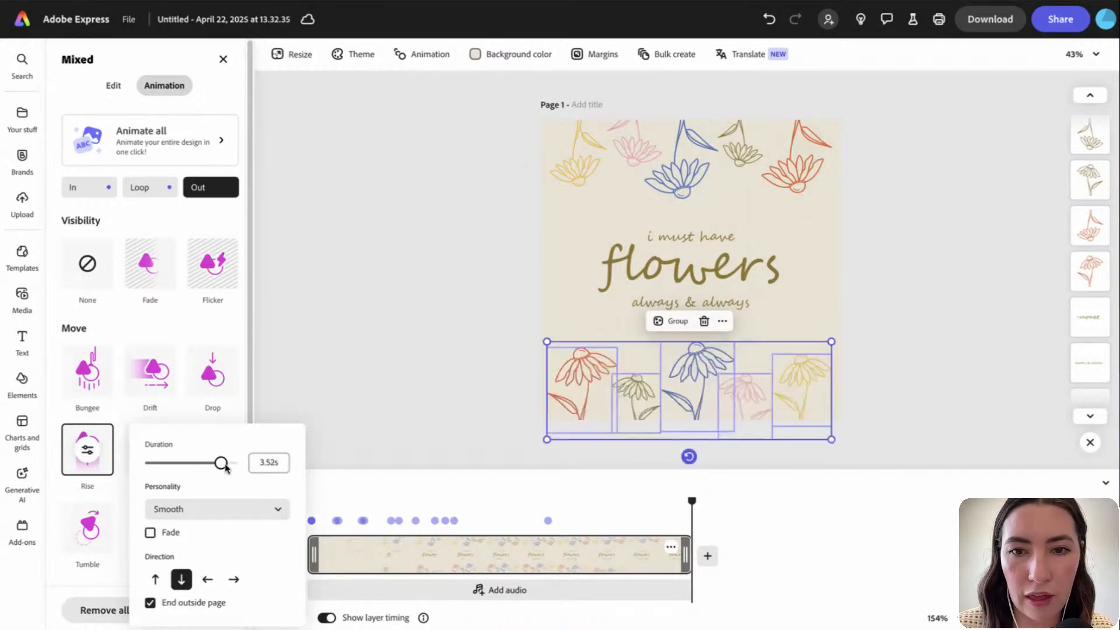
{"action": "left_click", "coordinate": [341, 322]}
Give the top flower row a Smooth, unfaded Rise exit ending outside the page, about 3.3 s
{"action": "left_click_drag", "start_coordinate": [518, 153], "coordinate": [845, 175]}
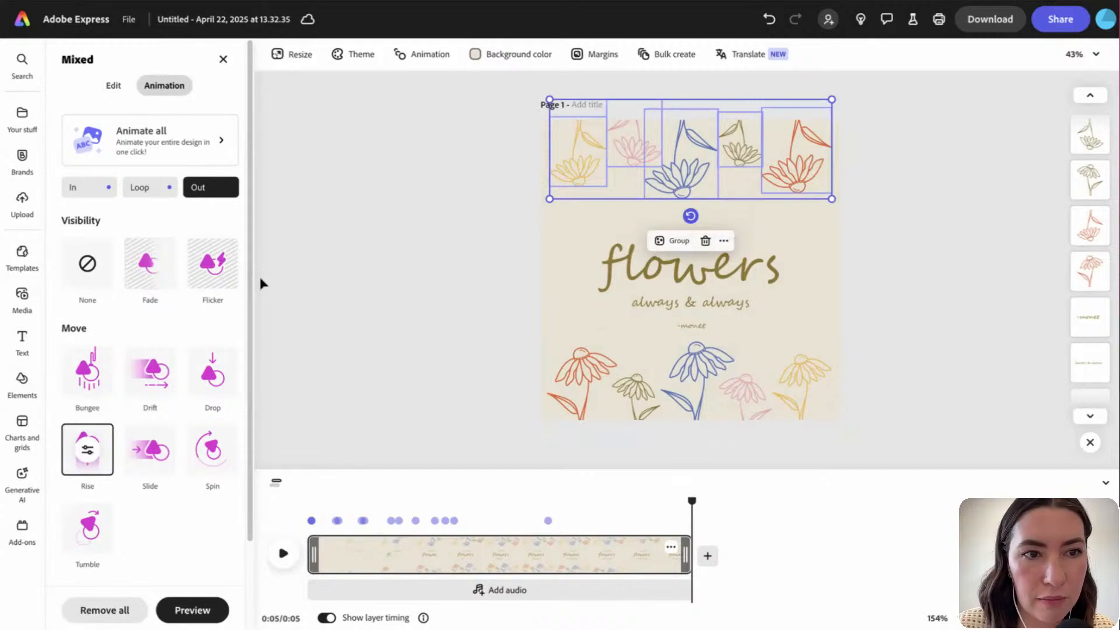
{"action": "left_click", "coordinate": [88, 451]}
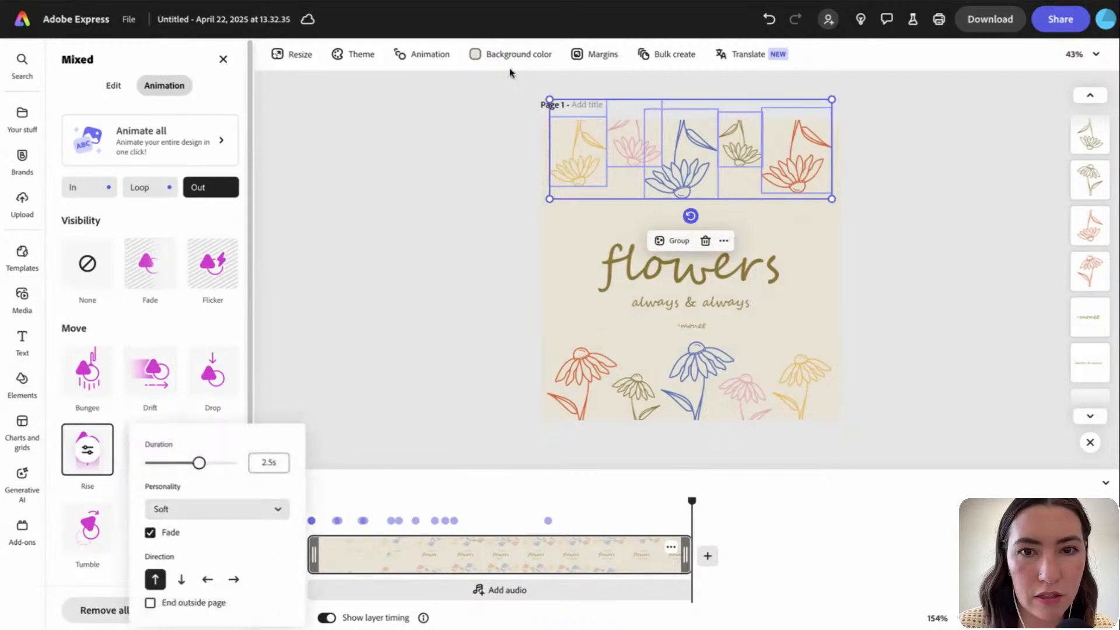
{"action": "left_click", "coordinate": [151, 603]}
{"action": "left_click", "coordinate": [150, 532]}
{"action": "left_click", "coordinate": [192, 509]}
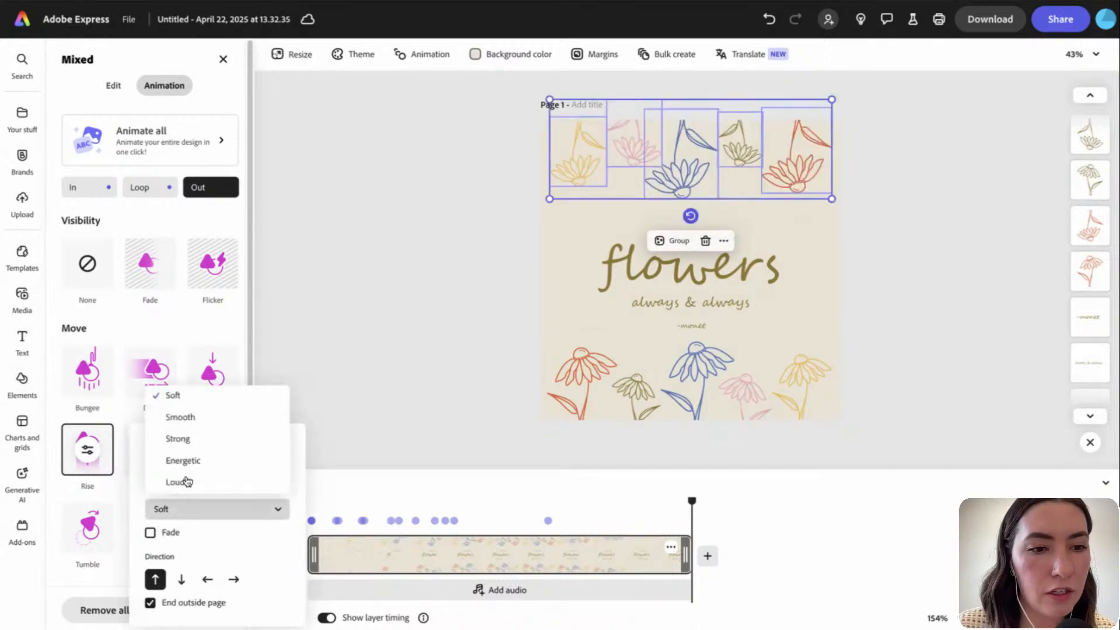
{"action": "left_click", "coordinate": [181, 417]}
{"action": "left_click_drag", "start_coordinate": [196, 463], "coordinate": [204, 463]}
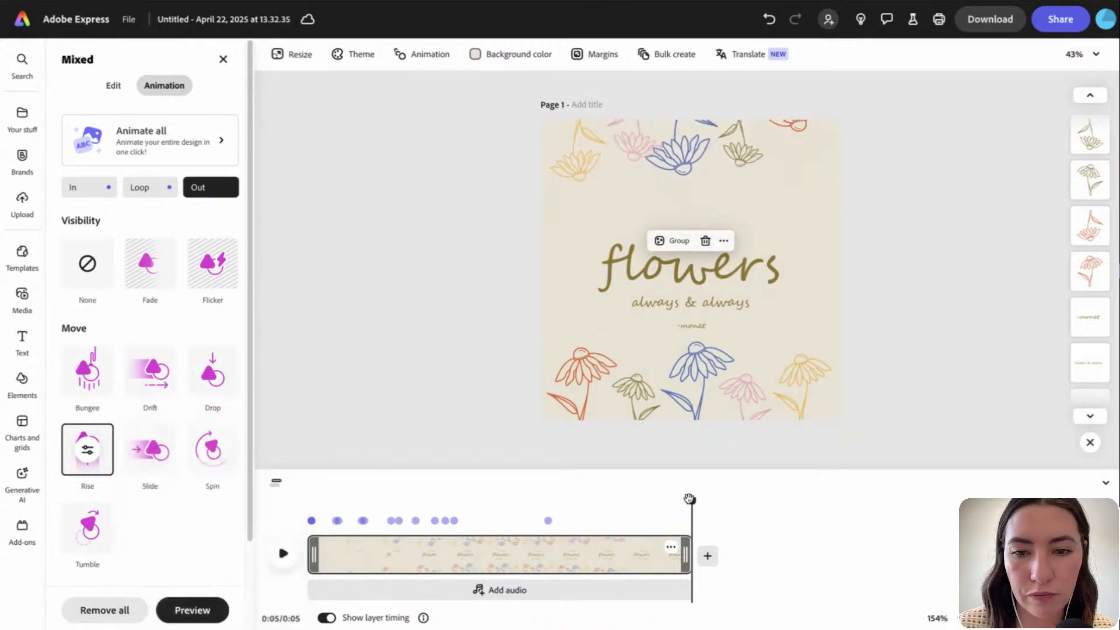
{"action": "left_click", "coordinate": [555, 503]}
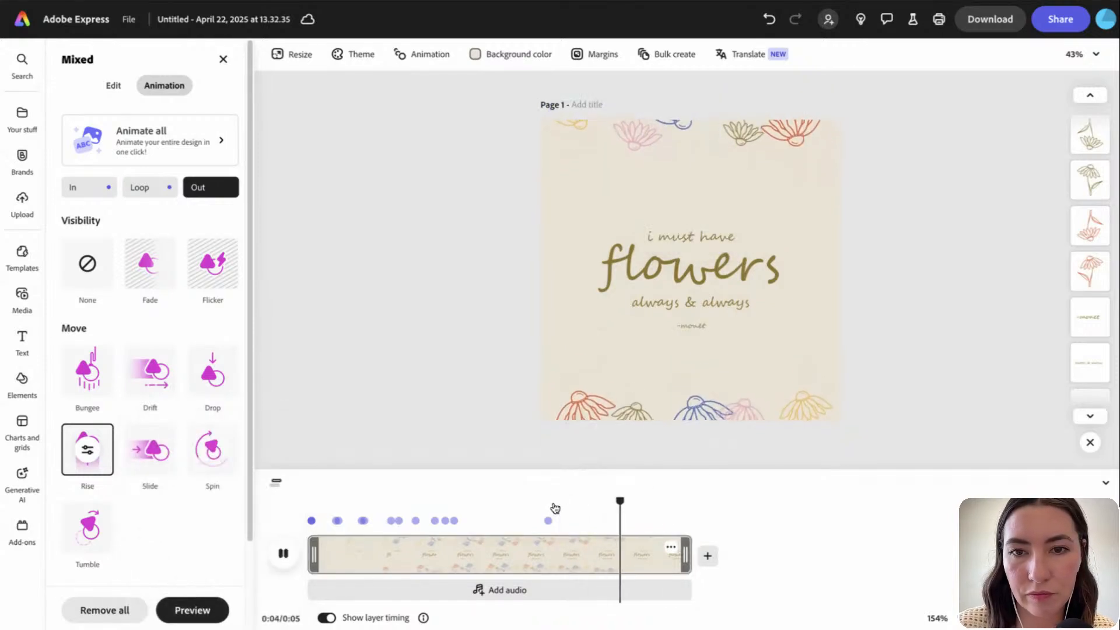
{"action": "left_click_drag", "start_coordinate": [660, 497], "coordinate": [299, 505]}
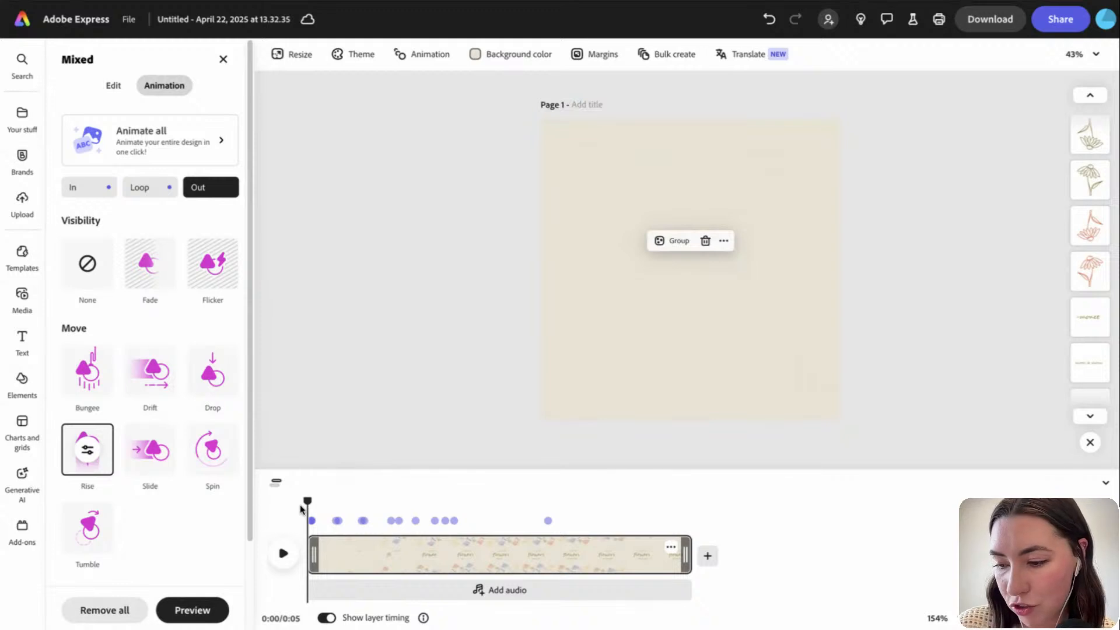
{"action": "key", "text": "space"}
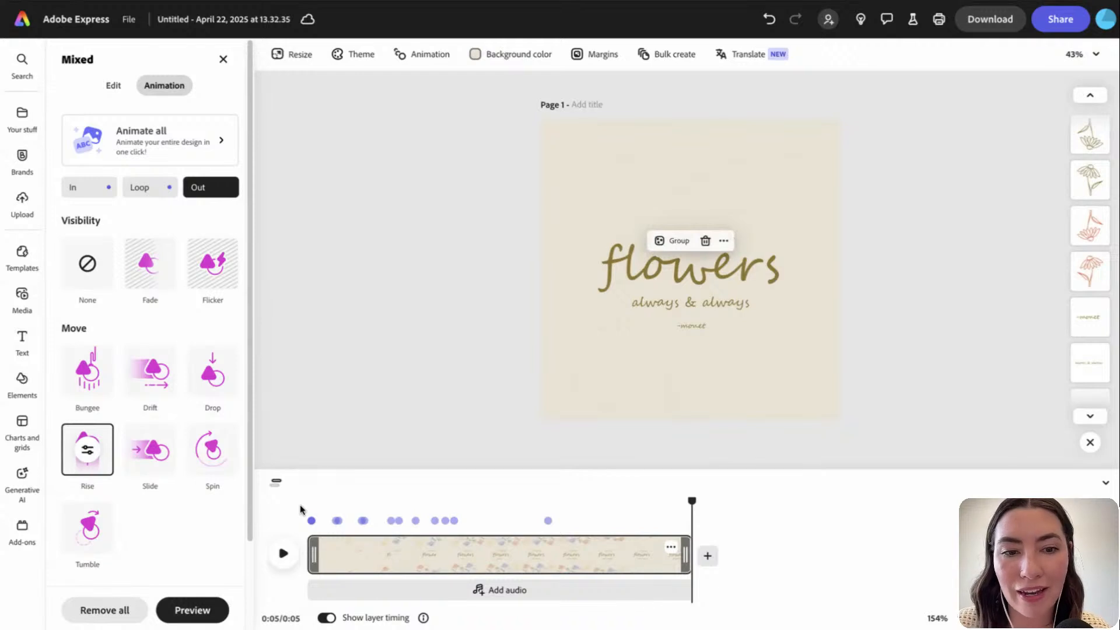
{"action": "left_click_drag", "start_coordinate": [693, 501], "coordinate": [661, 532]}
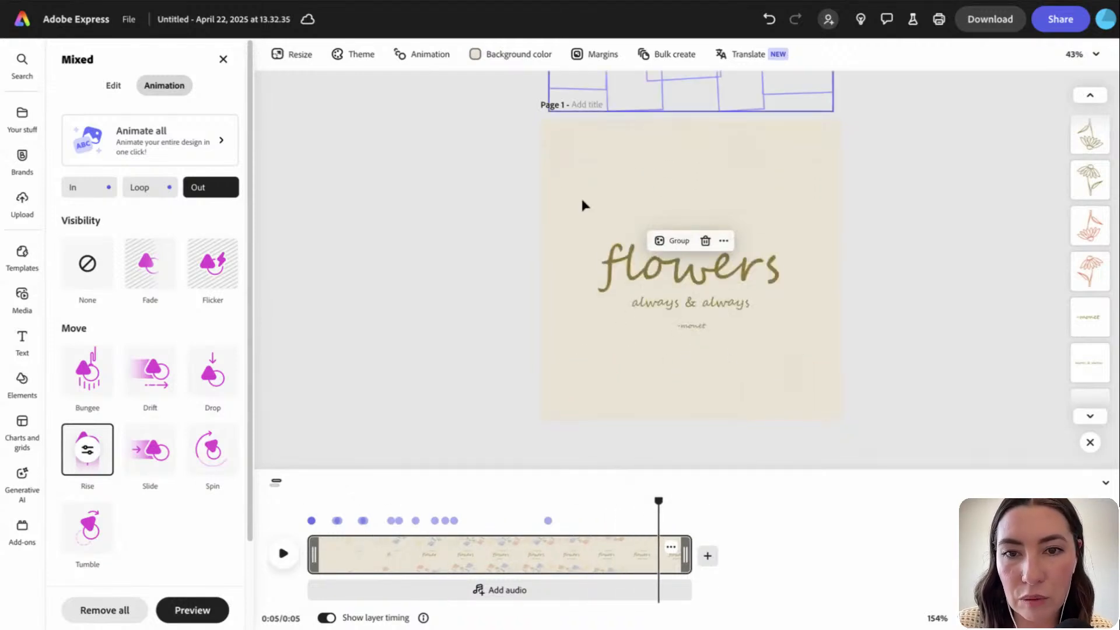
{"action": "left_click_drag", "start_coordinate": [583, 205], "coordinate": [718, 320]}
Select all four quote text lines together and apply a Fade animation
{"action": "left_click", "coordinate": [740, 332]}
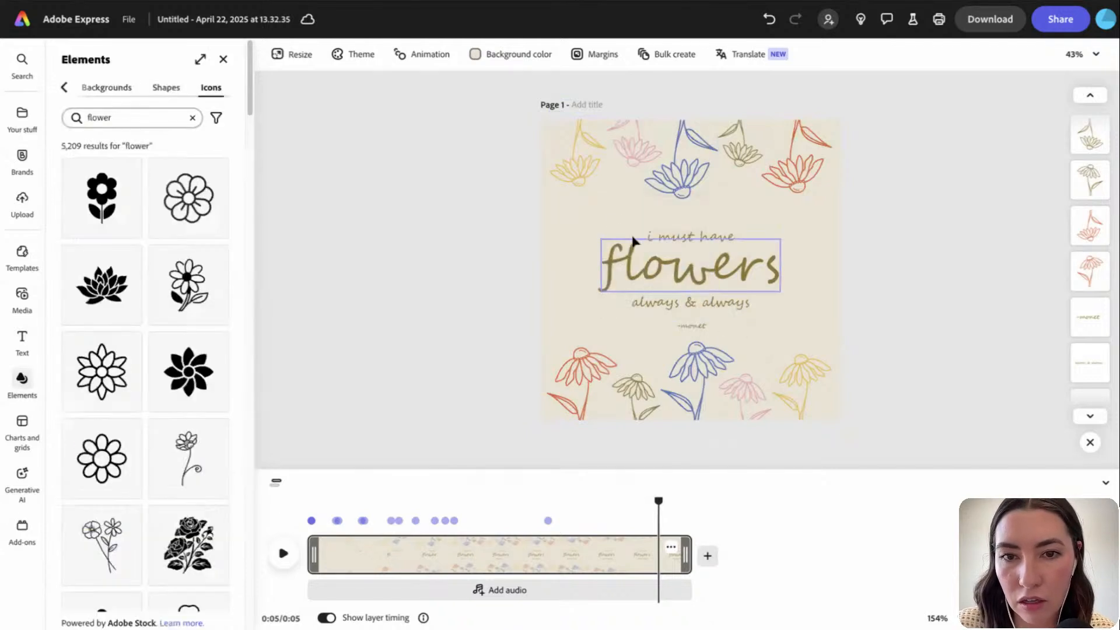
{"action": "left_click_drag", "start_coordinate": [598, 215], "coordinate": [733, 332]}
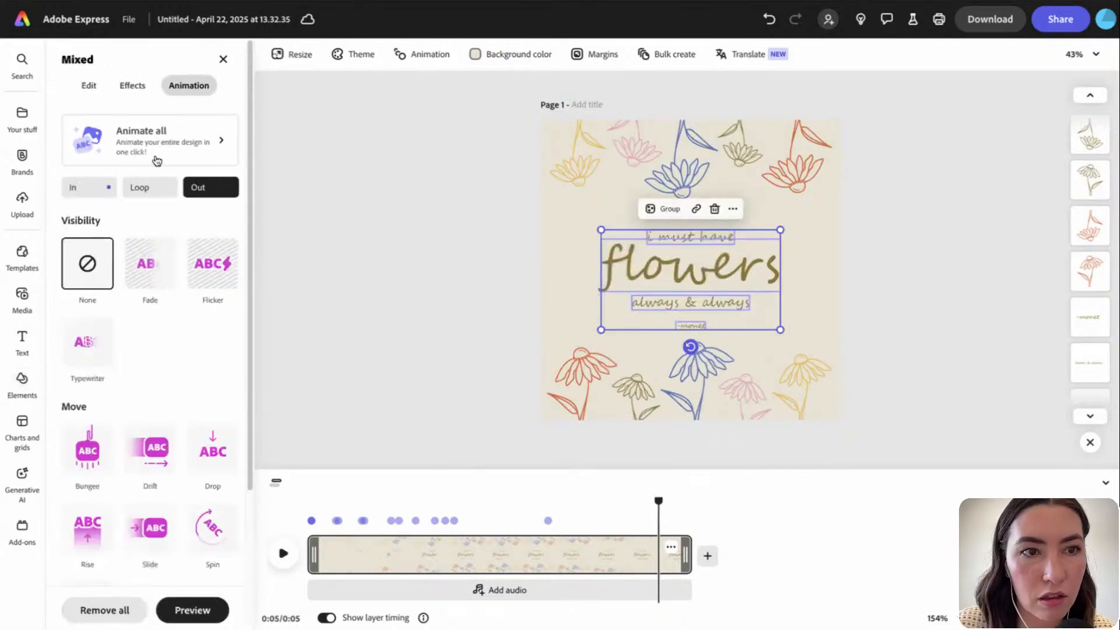
{"action": "scroll", "coordinate": [190, 372], "scroll_direction": "down", "scroll_amount": 1}
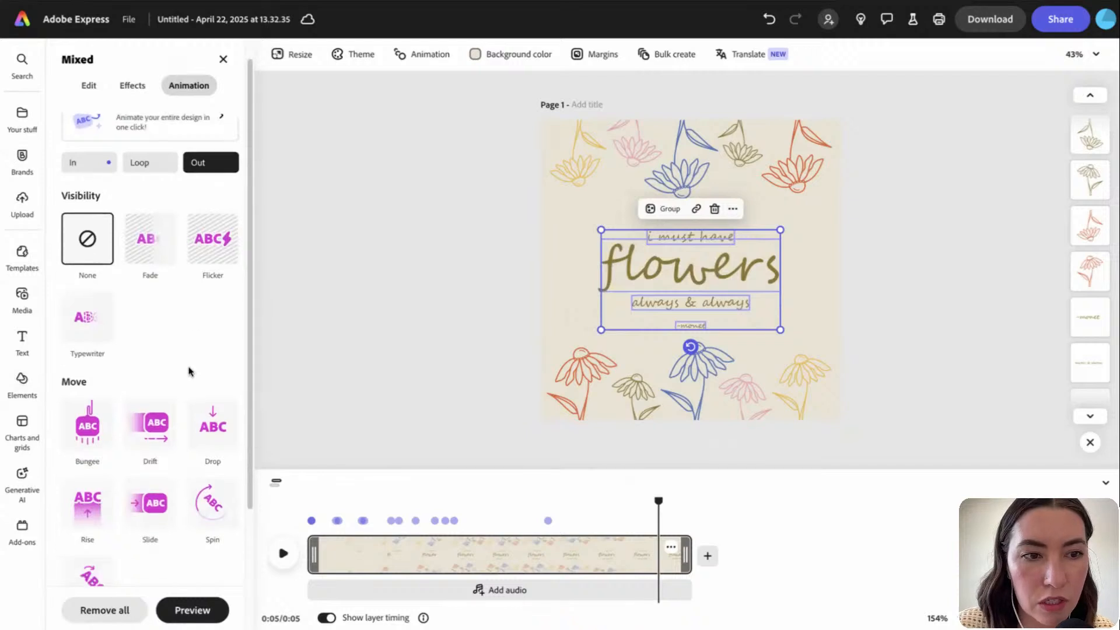
{"action": "scroll", "coordinate": [190, 371], "scroll_direction": "down", "scroll_amount": 2}
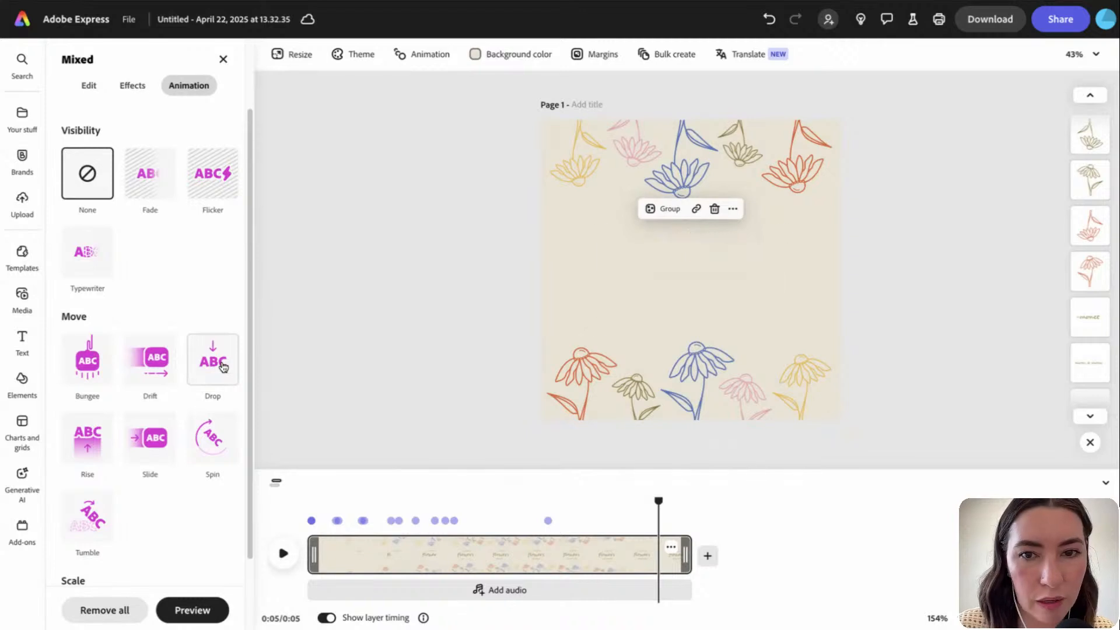
{"action": "left_click", "coordinate": [150, 177]}
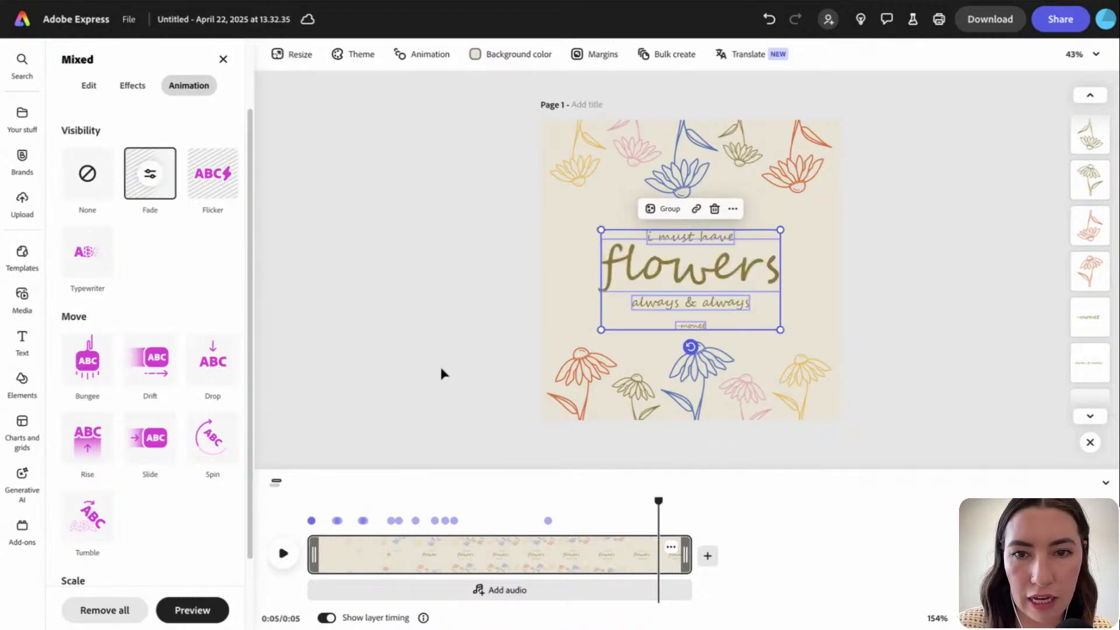
Play the five-second animation preview, replay it, and deselect the text group
{"action": "left_click", "coordinate": [524, 503]}
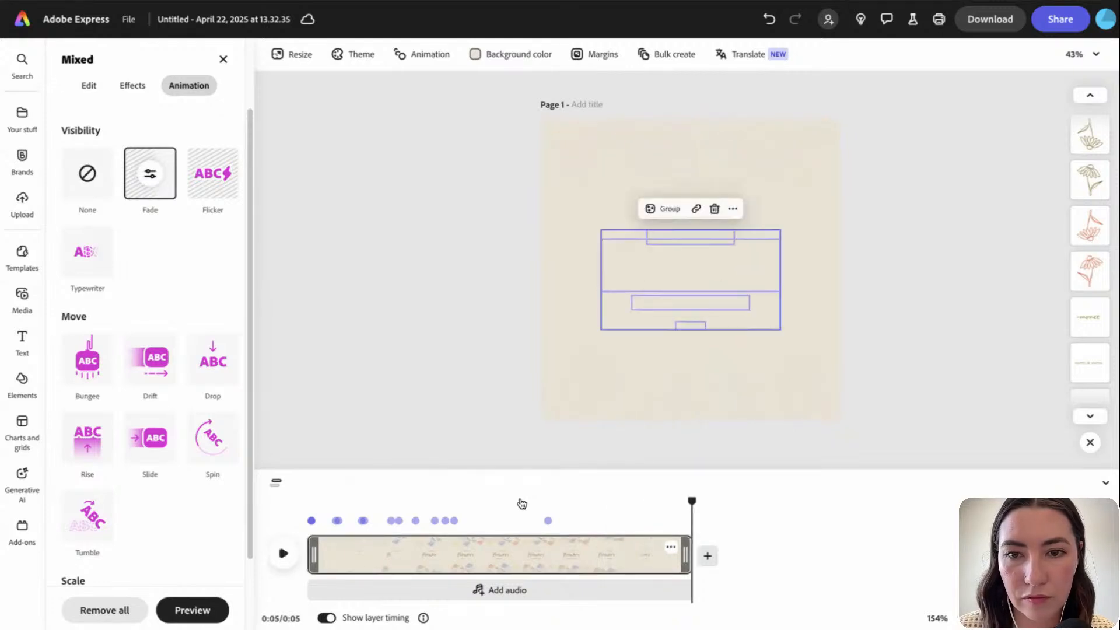
{"action": "key", "text": "space"}
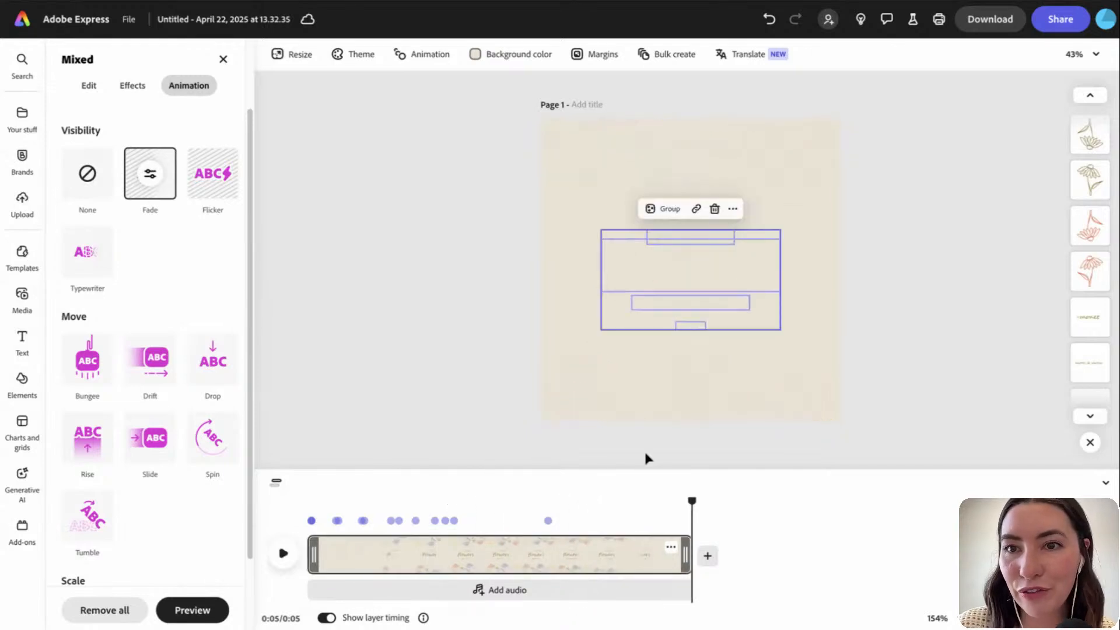
{"action": "left_click", "coordinate": [991, 342]}
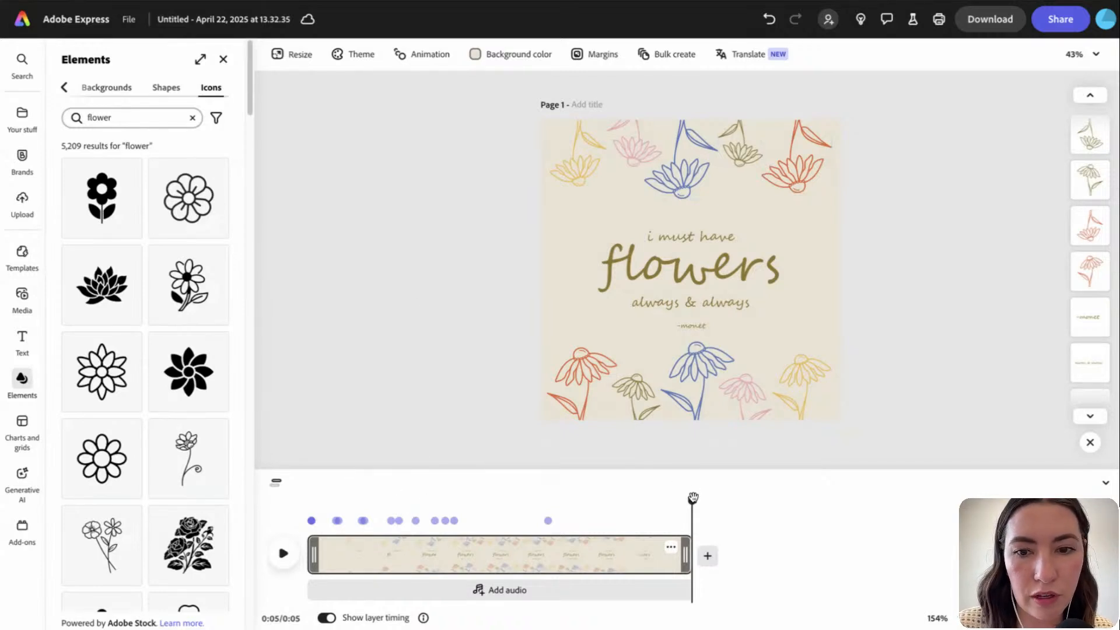
Scrub the preview to about three seconds, then start a new blank square Instagram post from Home
{"action": "left_click_drag", "start_coordinate": [694, 497], "coordinate": [434, 525]}
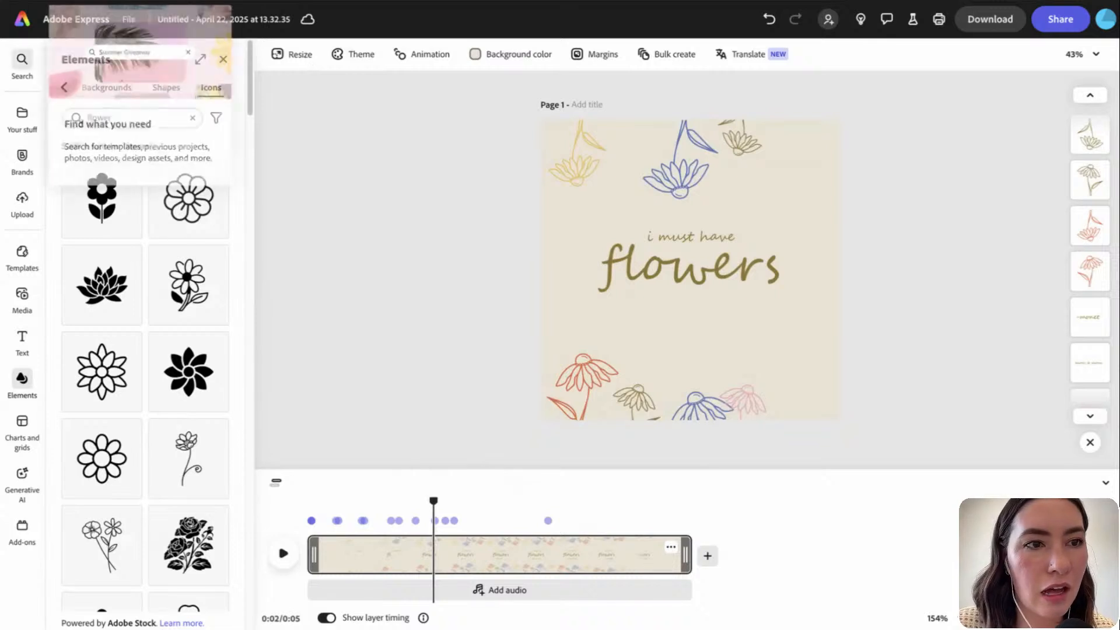
{"action": "left_click", "coordinate": [23, 122]}
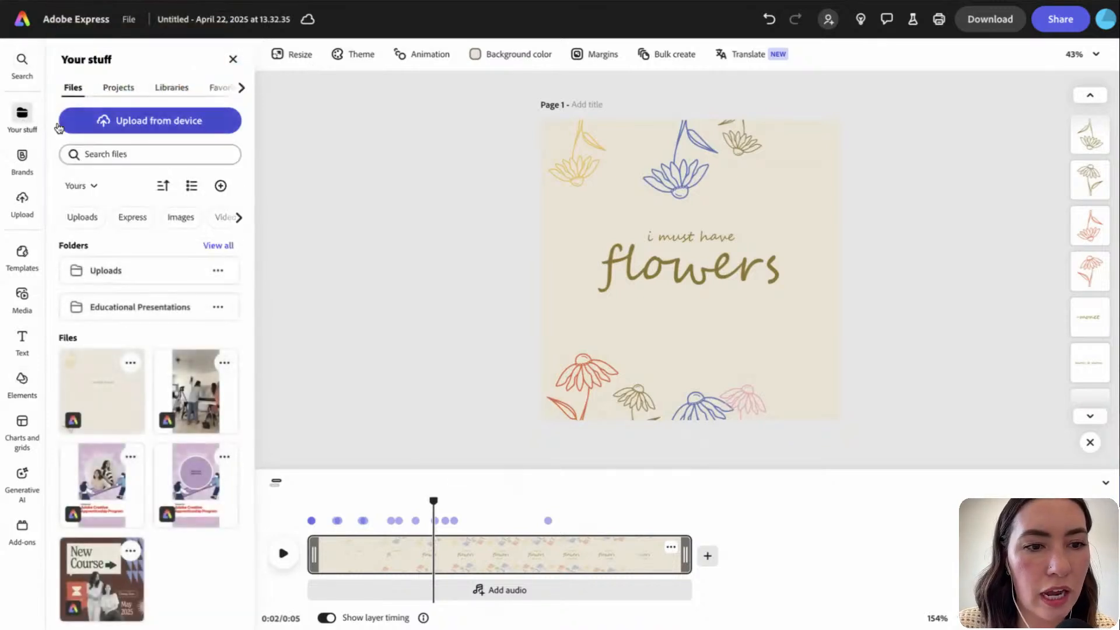
{"action": "left_click", "coordinate": [23, 19]}
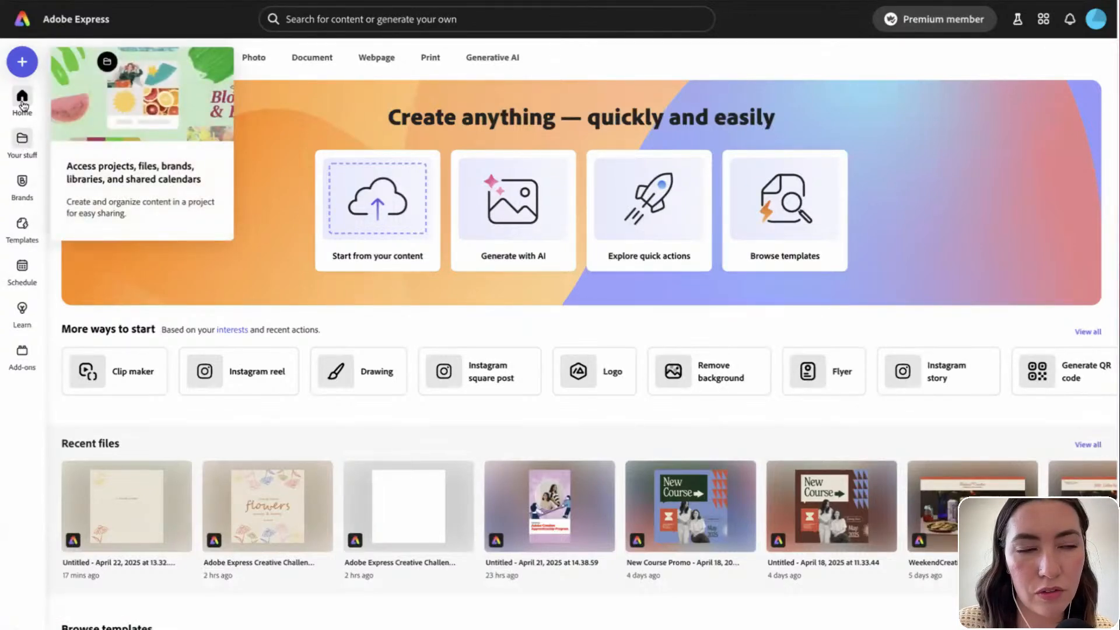
{"action": "left_click", "coordinate": [22, 61]}
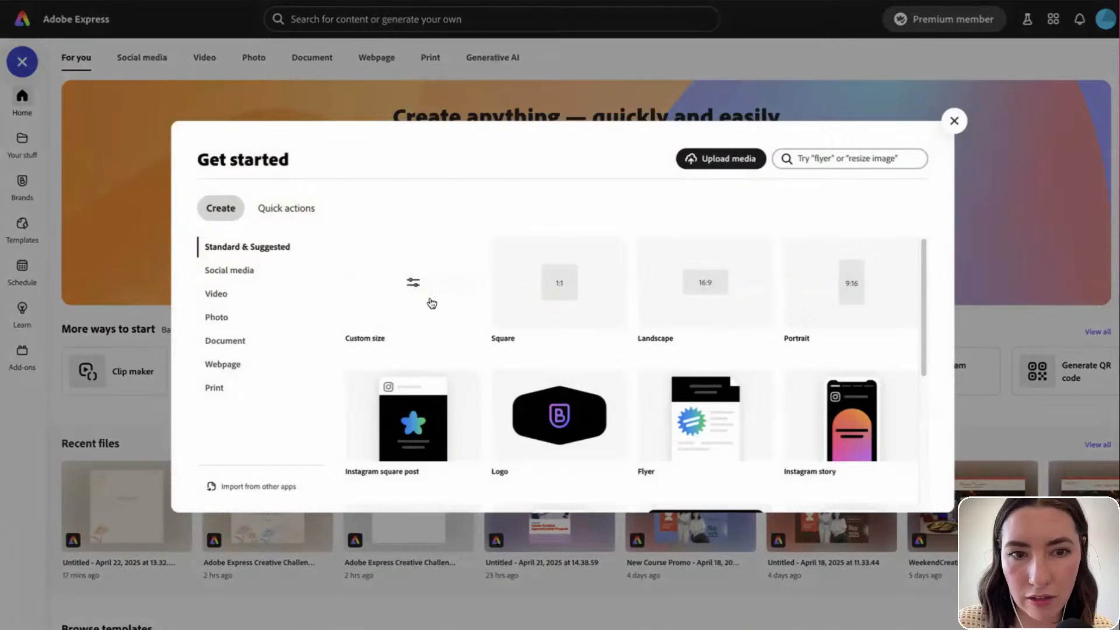
{"action": "left_click", "coordinate": [560, 290]}
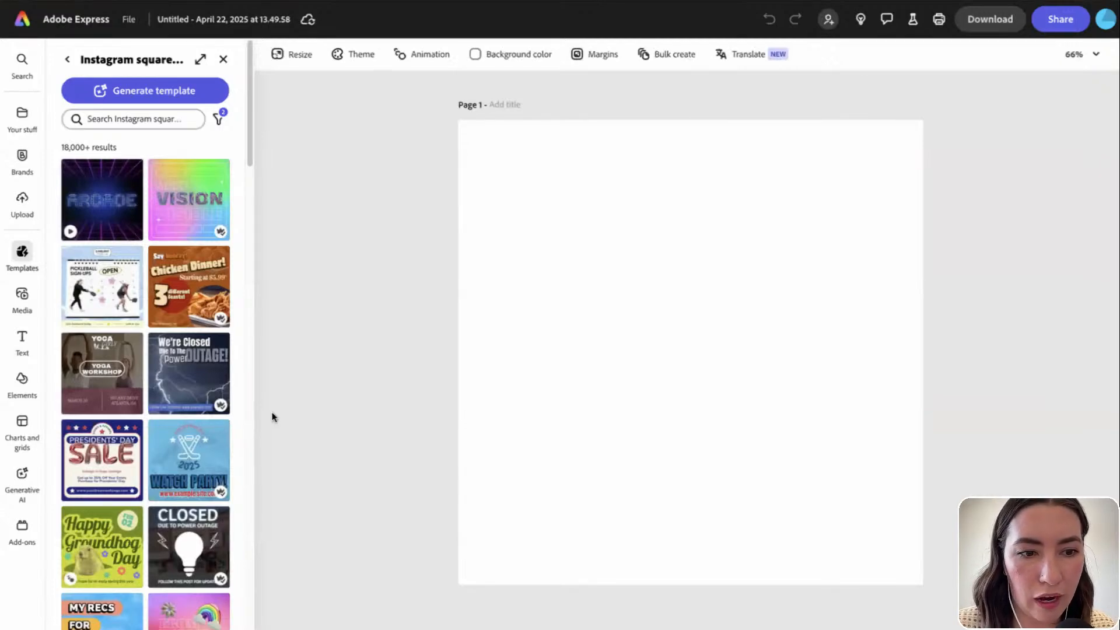
Browse the background images available under Elements > Backgrounds
{"action": "scroll", "coordinate": [161, 502], "scroll_direction": "down", "scroll_amount": 10}
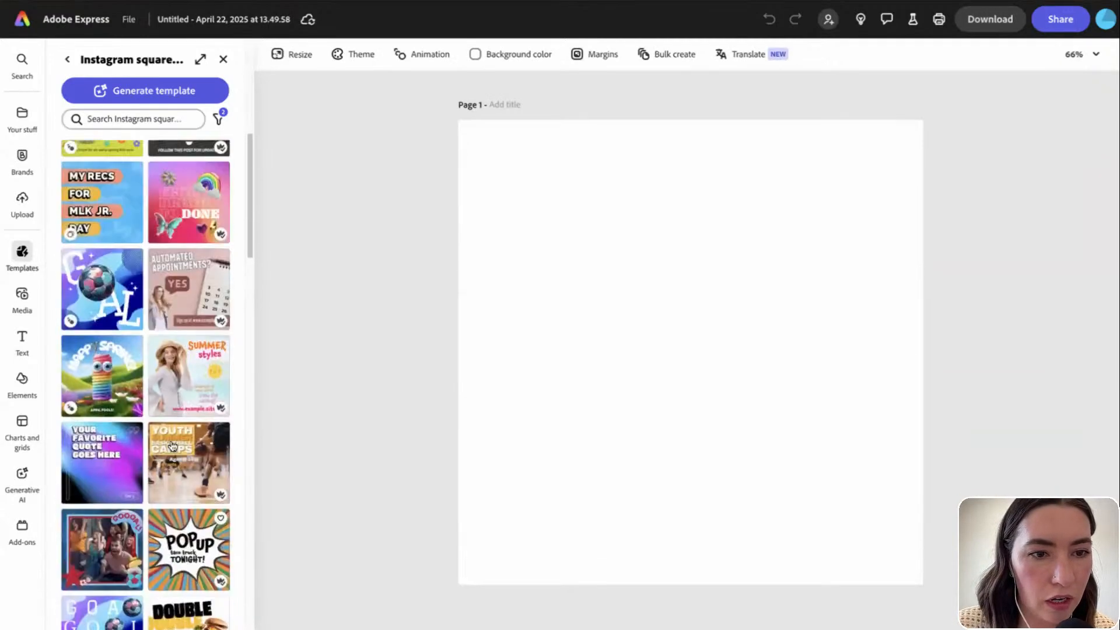
{"action": "scroll", "coordinate": [172, 447], "scroll_direction": "up", "scroll_amount": 10}
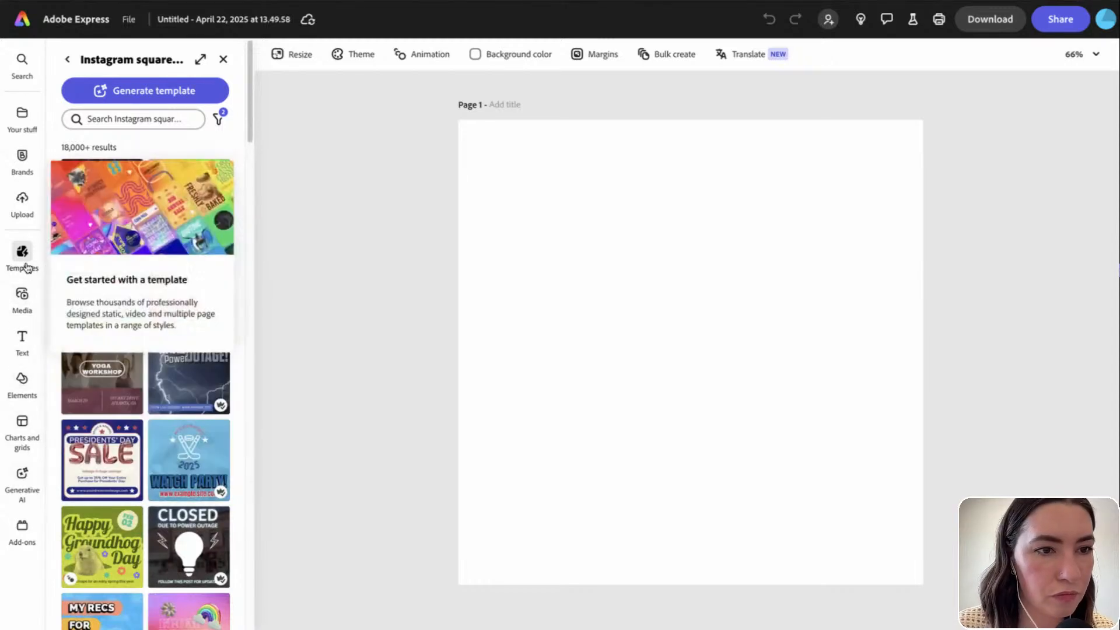
{"action": "left_click", "coordinate": [23, 378]}
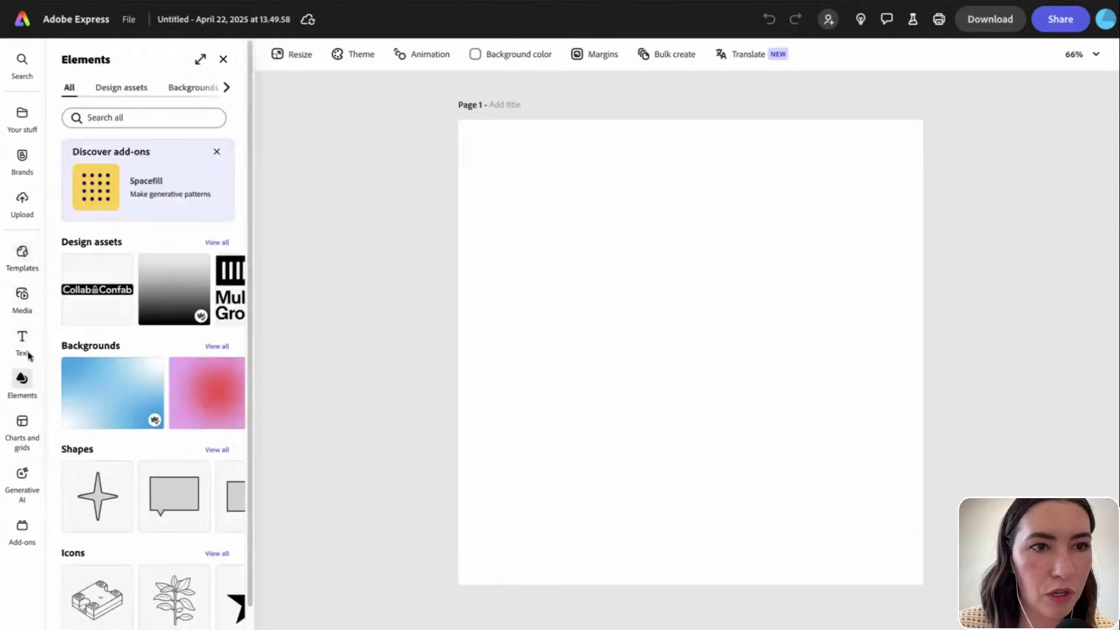
{"action": "left_click", "coordinate": [192, 87]}
{"action": "scroll", "coordinate": [213, 187], "scroll_direction": "down", "scroll_amount": 1}
{"action": "scroll", "coordinate": [212, 280], "scroll_direction": "up", "scroll_amount": 1}
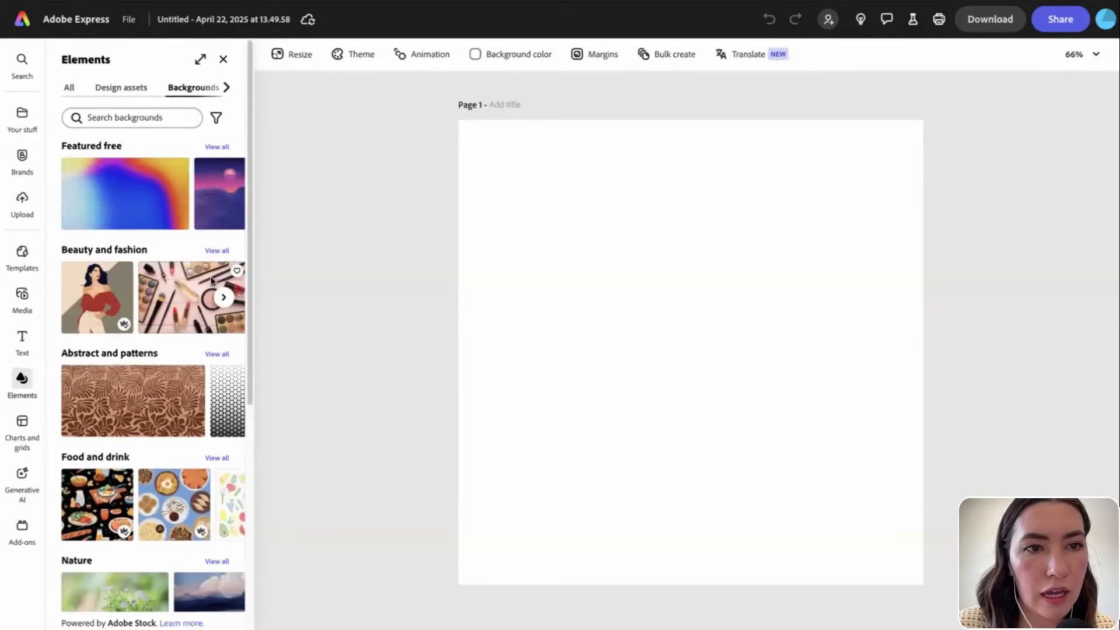
{"action": "scroll", "coordinate": [211, 280], "scroll_direction": "down", "scroll_amount": 5}
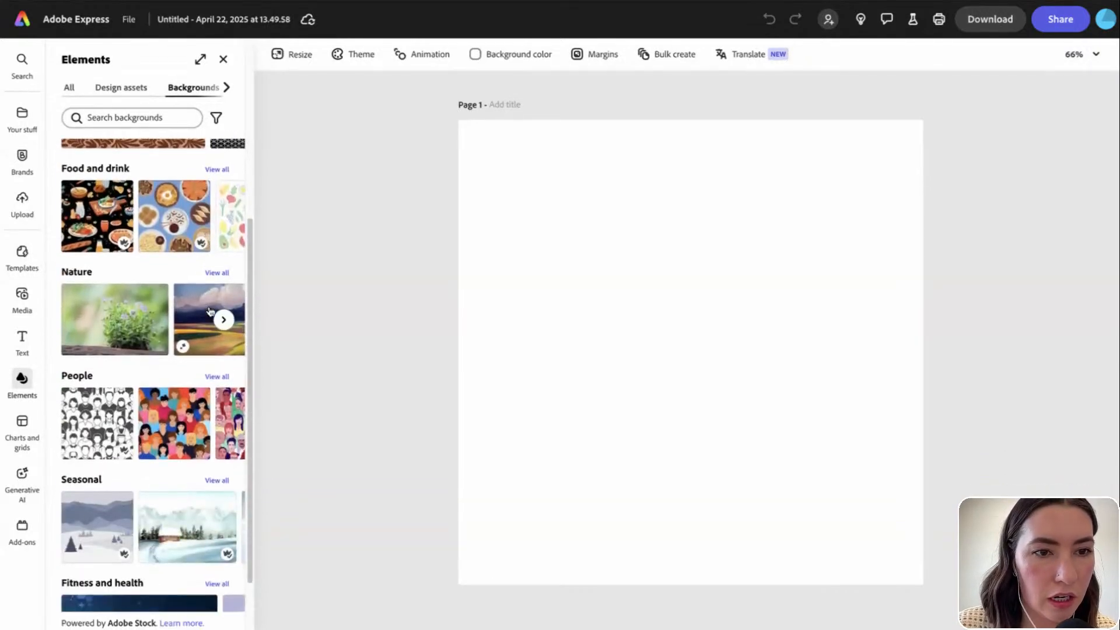
{"action": "scroll", "coordinate": [220, 280], "scroll_direction": "up", "scroll_amount": 5}
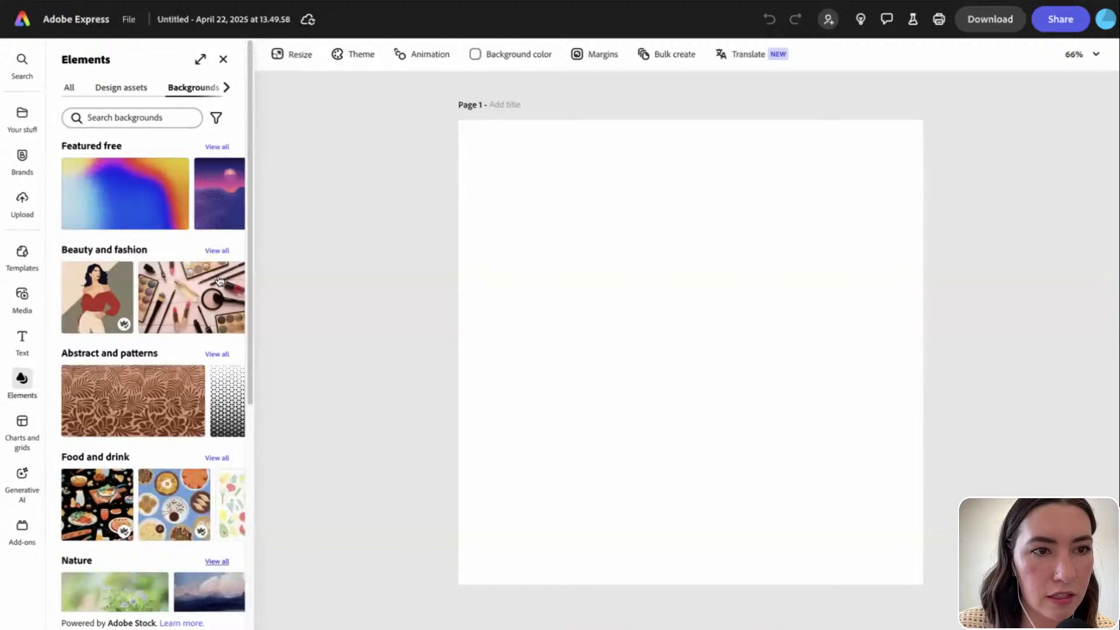
{"action": "scroll", "coordinate": [220, 281], "scroll_direction": "down", "scroll_amount": 4}
{"action": "scroll", "coordinate": [222, 359], "scroll_direction": "up", "scroll_amount": 1}
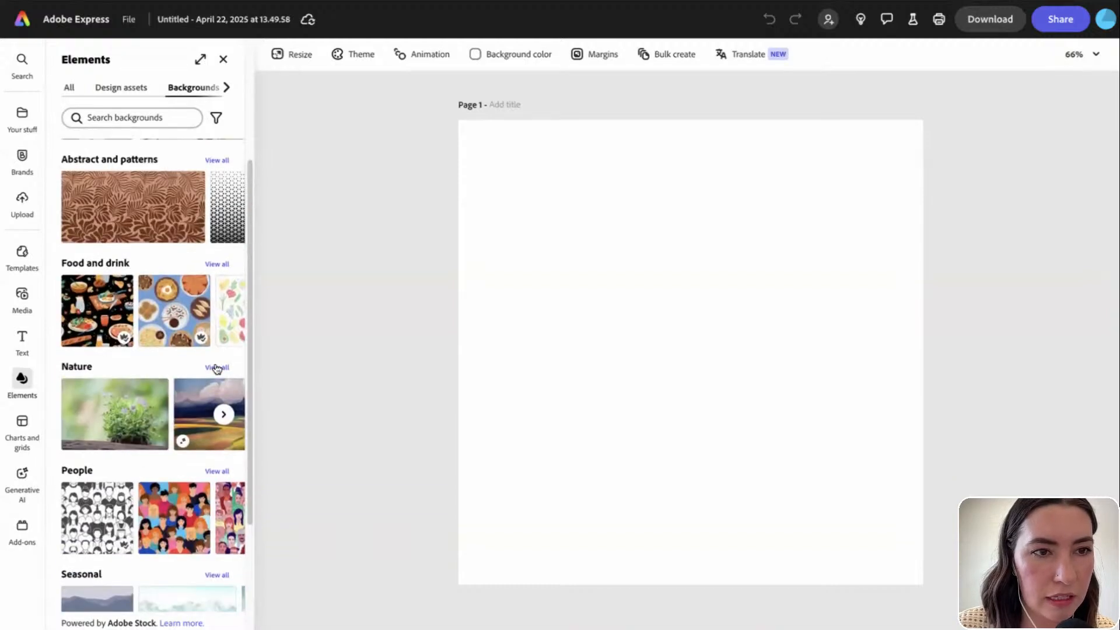
{"action": "scroll", "coordinate": [216, 369], "scroll_direction": "down", "scroll_amount": 3}
{"action": "scroll", "coordinate": [192, 292], "scroll_direction": "up", "scroll_amount": 6}
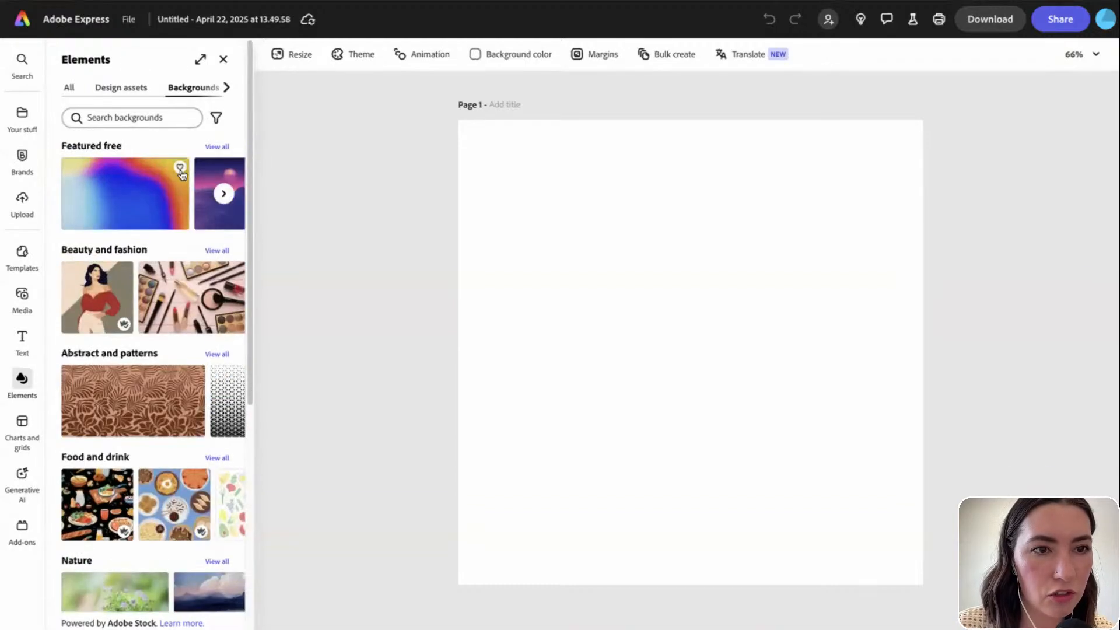
Search the backgrounds for 'flowers' and scroll through the results
{"action": "left_click", "coordinate": [157, 119]}
{"action": "type", "text": "flowe"}
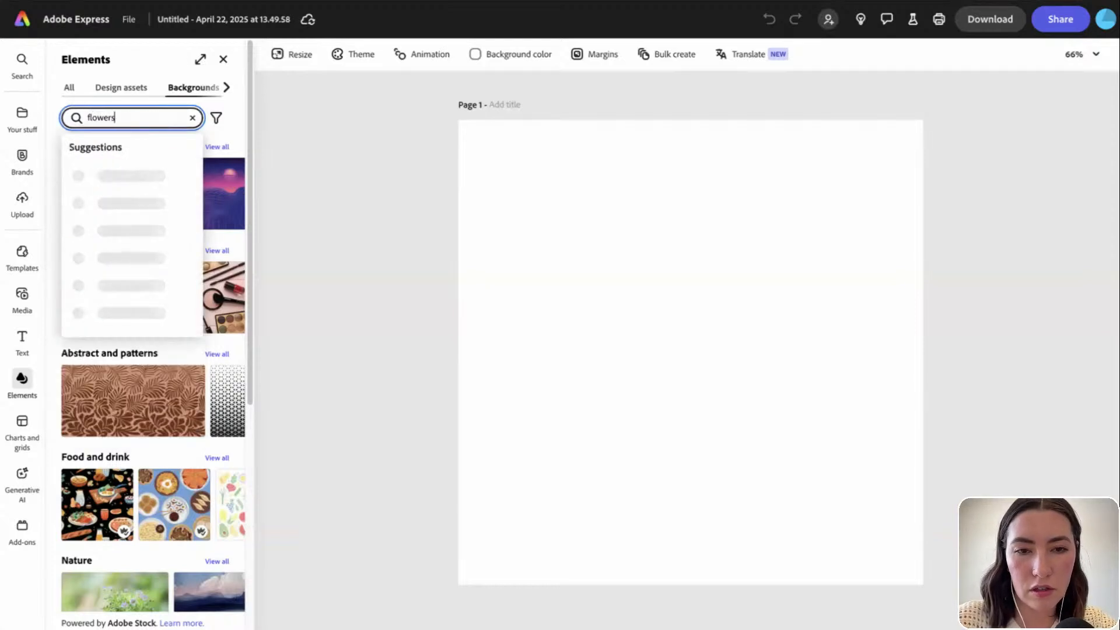
{"action": "type", "text": "rs"}
{"action": "key", "text": "Return"}
{"action": "scroll", "coordinate": [167, 418], "scroll_direction": "down", "scroll_amount": 5}
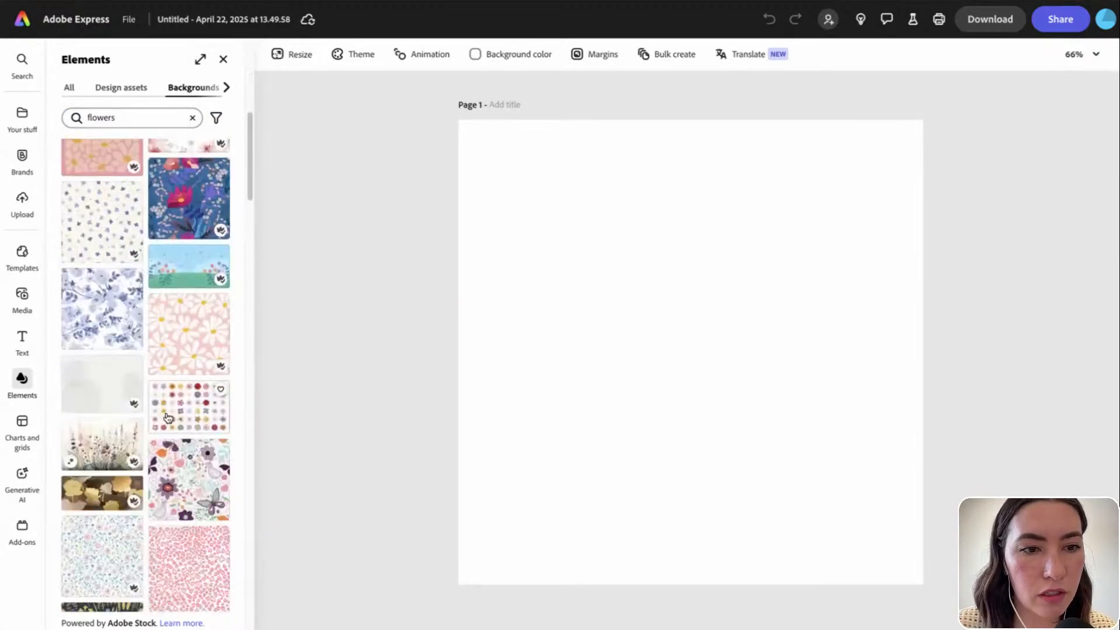
{"action": "scroll", "coordinate": [167, 417], "scroll_direction": "down", "scroll_amount": 2}
{"action": "scroll", "coordinate": [175, 350], "scroll_direction": "up", "scroll_amount": 1}
Apply the pink-and-white daisy pattern background and, after trying Flicker, Fade and Drift, give it Bungee
{"action": "left_click", "coordinate": [188, 260]}
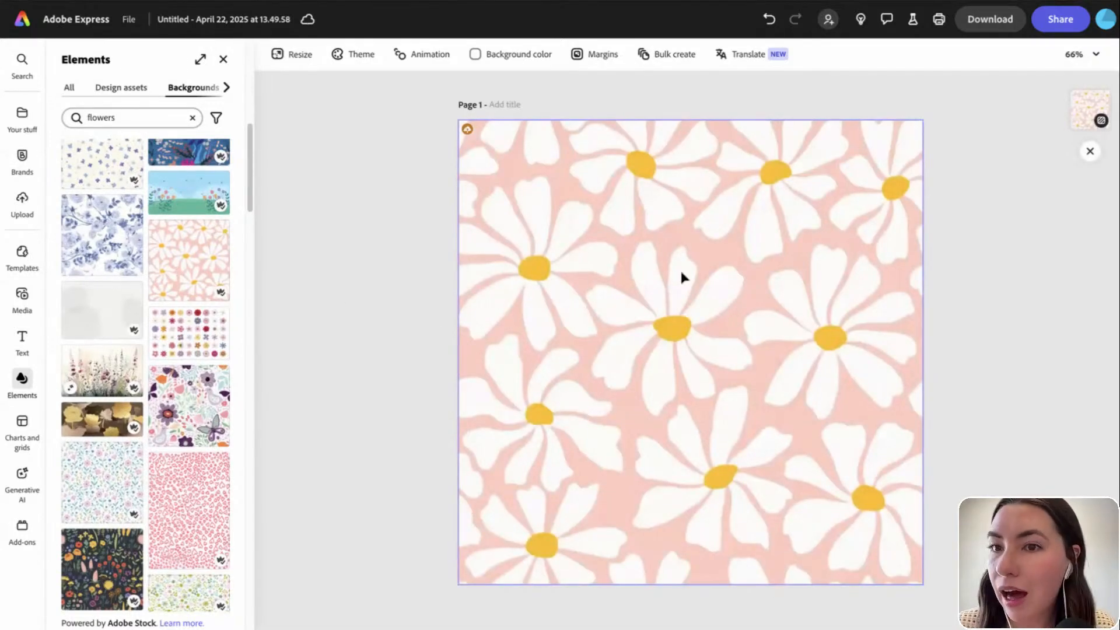
{"action": "left_click", "coordinate": [567, 194]}
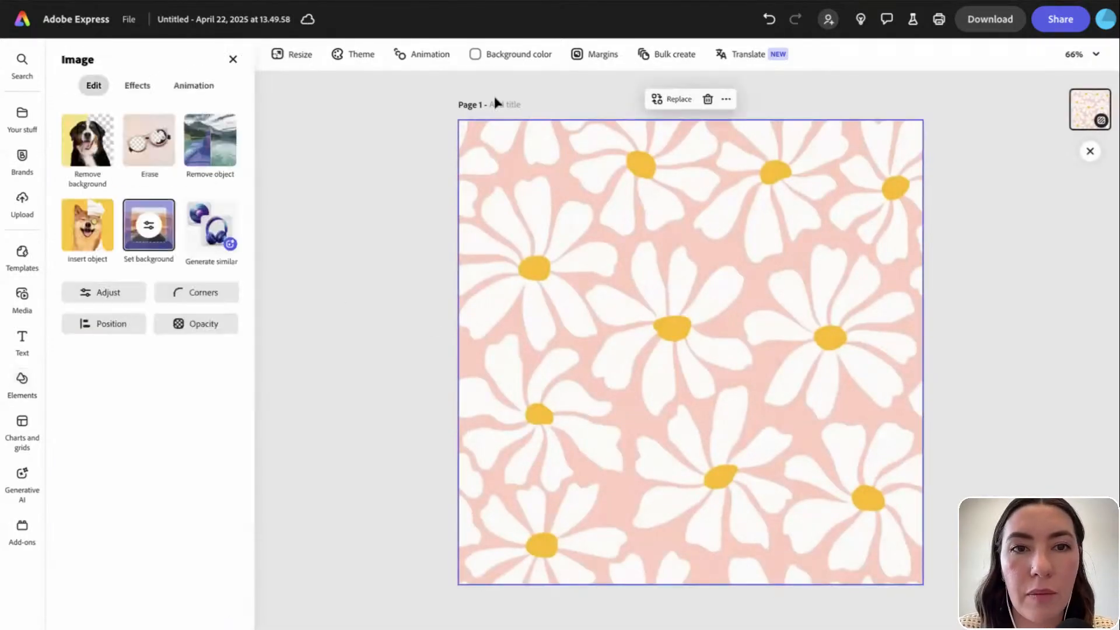
{"action": "left_click", "coordinate": [423, 53]}
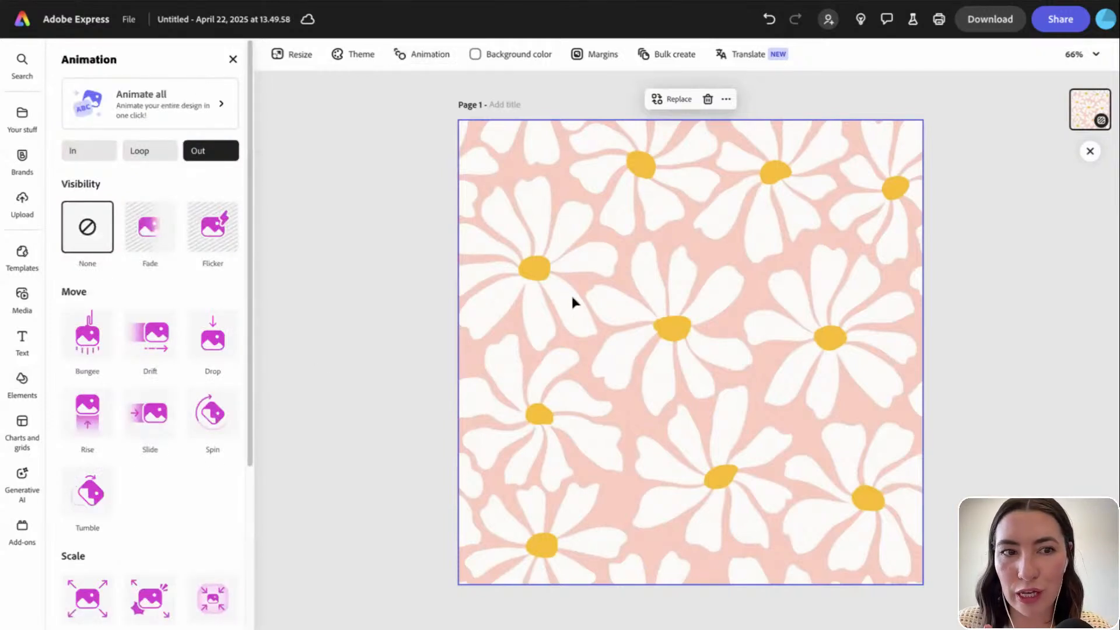
{"action": "left_click", "coordinate": [213, 227]}
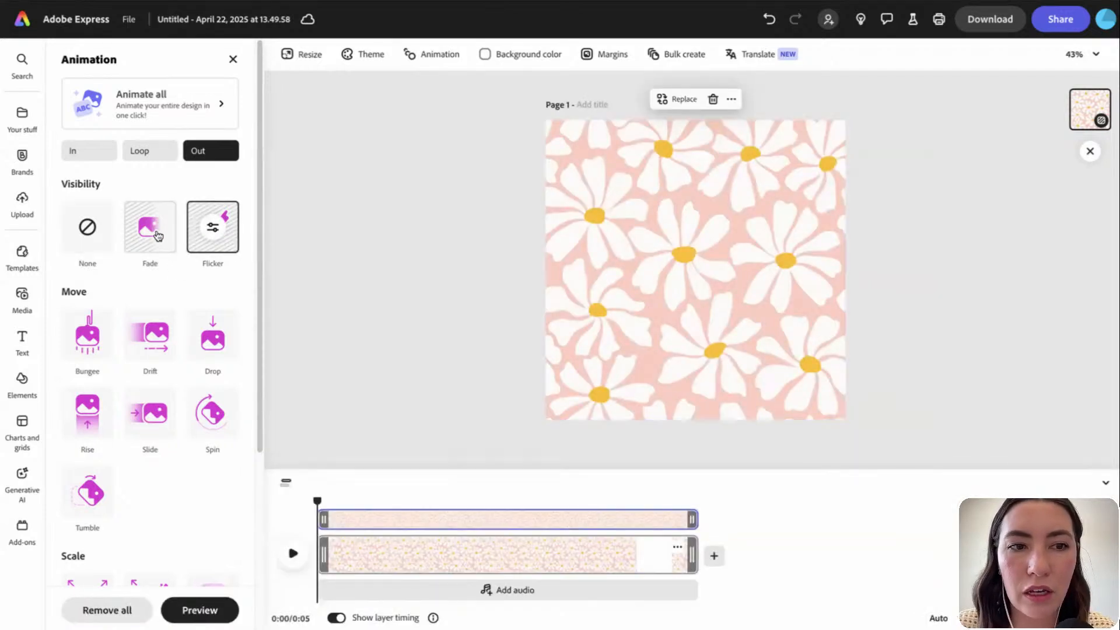
{"action": "left_click", "coordinate": [153, 233]}
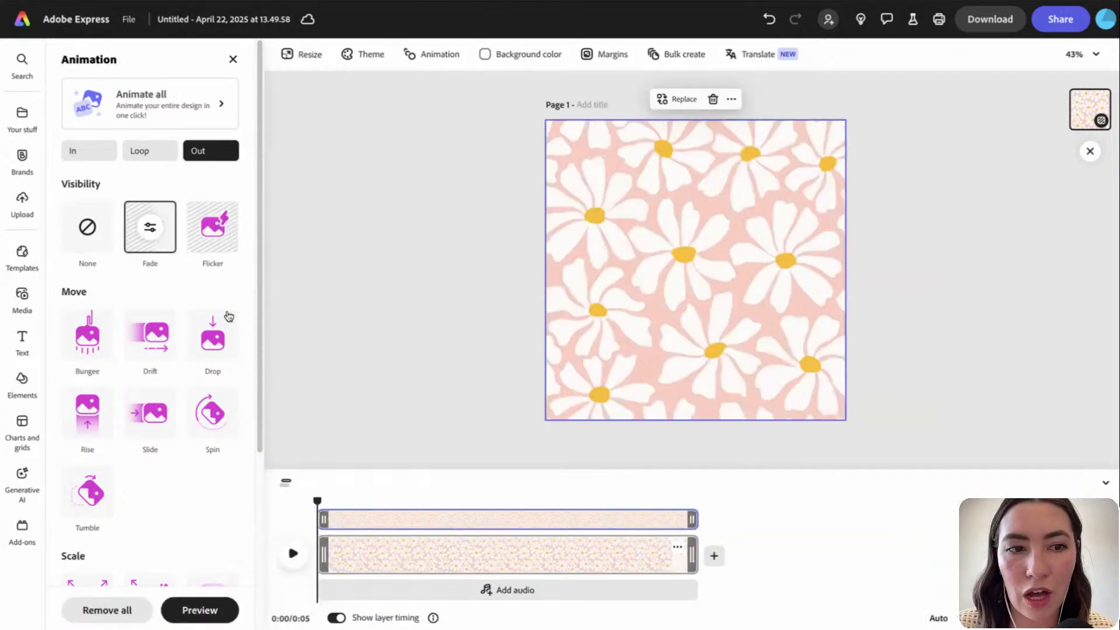
{"action": "left_click", "coordinate": [148, 343]}
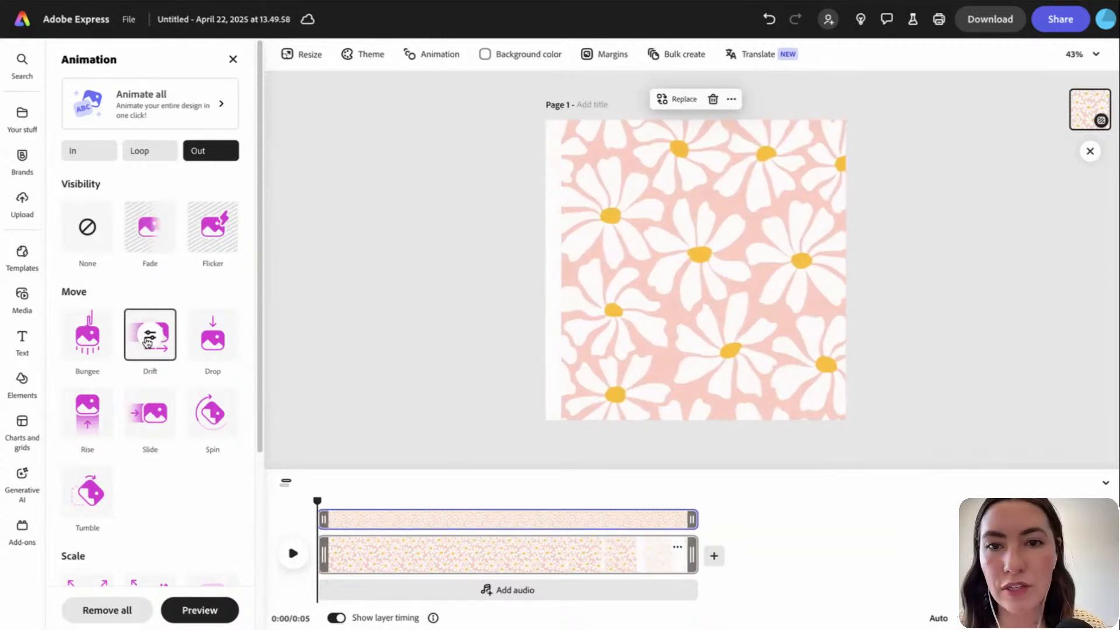
{"action": "left_click", "coordinate": [104, 345]}
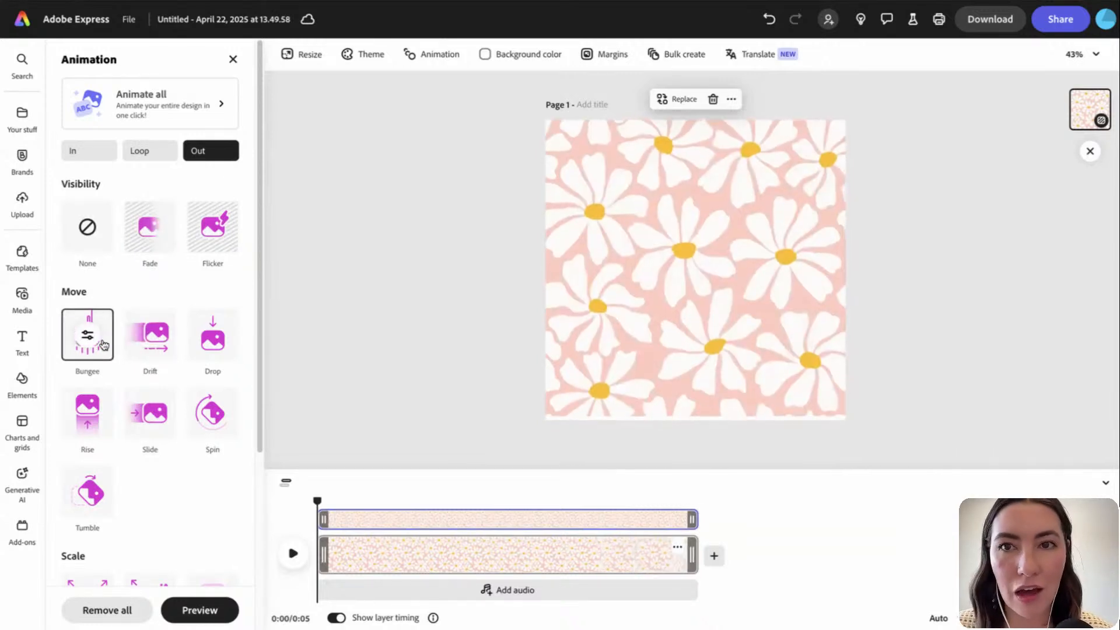
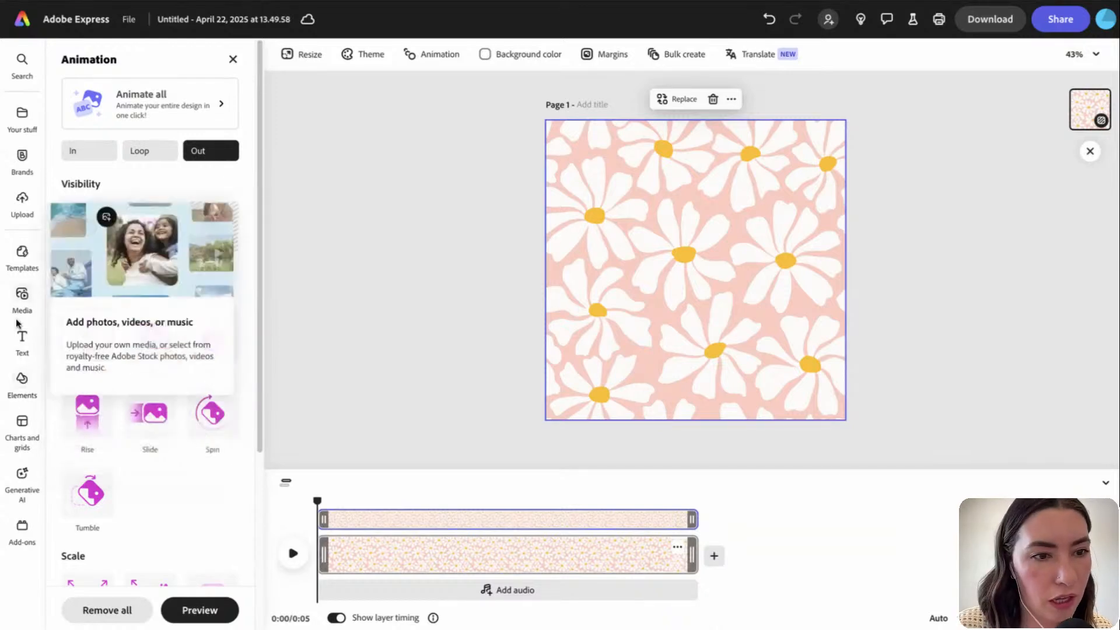
Open the Media library and browse its Videos section
{"action": "left_click", "coordinate": [22, 297]}
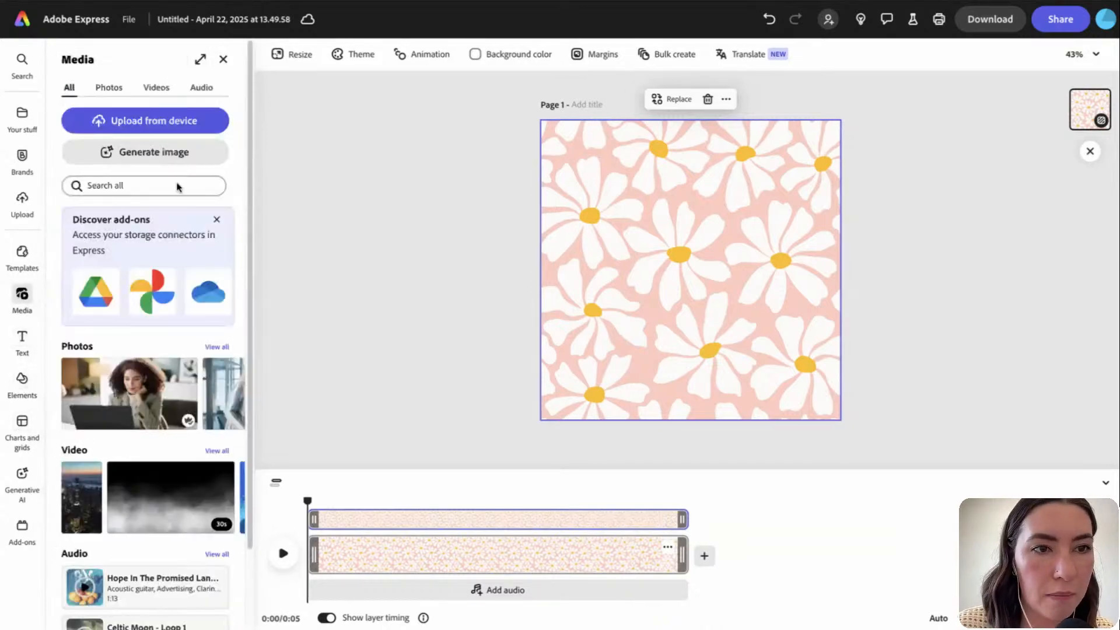
{"action": "scroll", "coordinate": [164, 425], "scroll_direction": "down", "scroll_amount": 1}
{"action": "scroll", "coordinate": [165, 424], "scroll_direction": "down", "scroll_amount": 1}
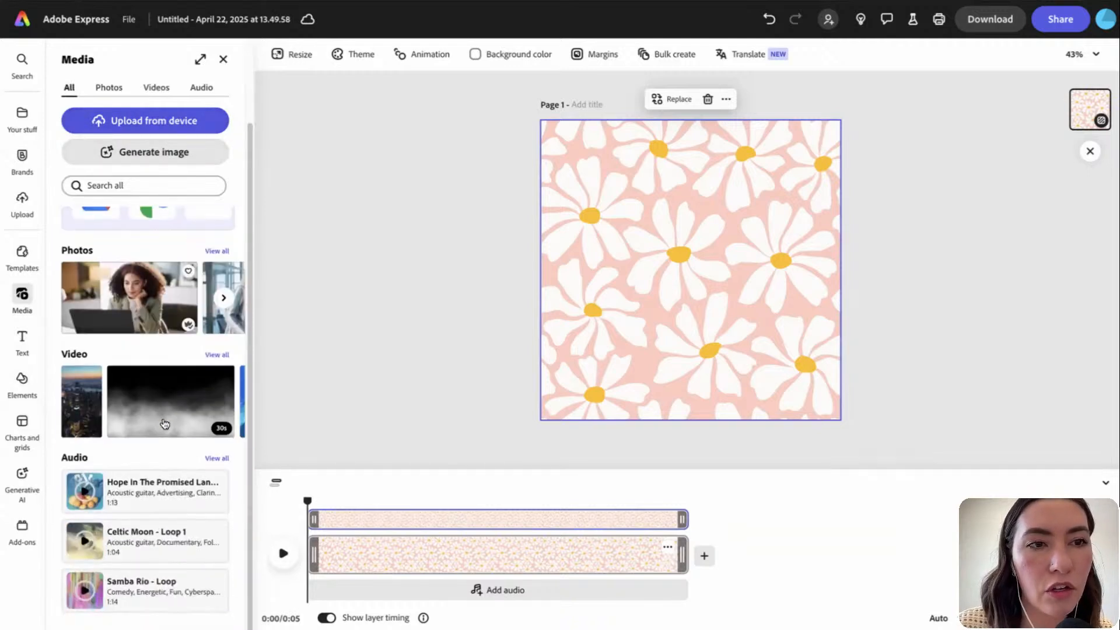
{"action": "scroll", "coordinate": [165, 425], "scroll_direction": "up", "scroll_amount": 2}
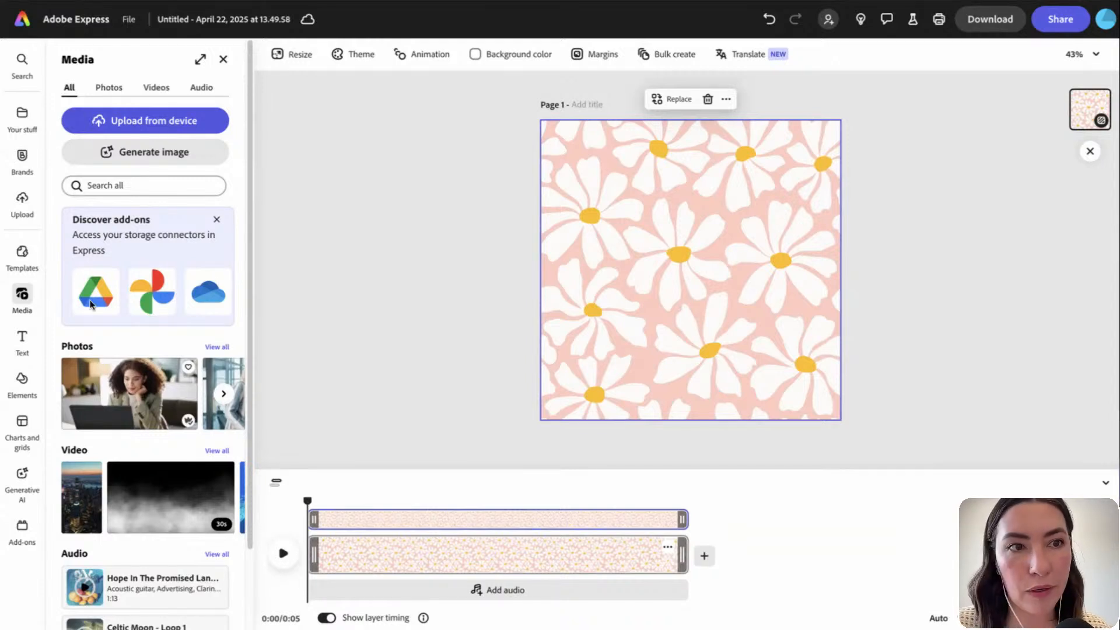
{"action": "left_click", "coordinate": [155, 88]}
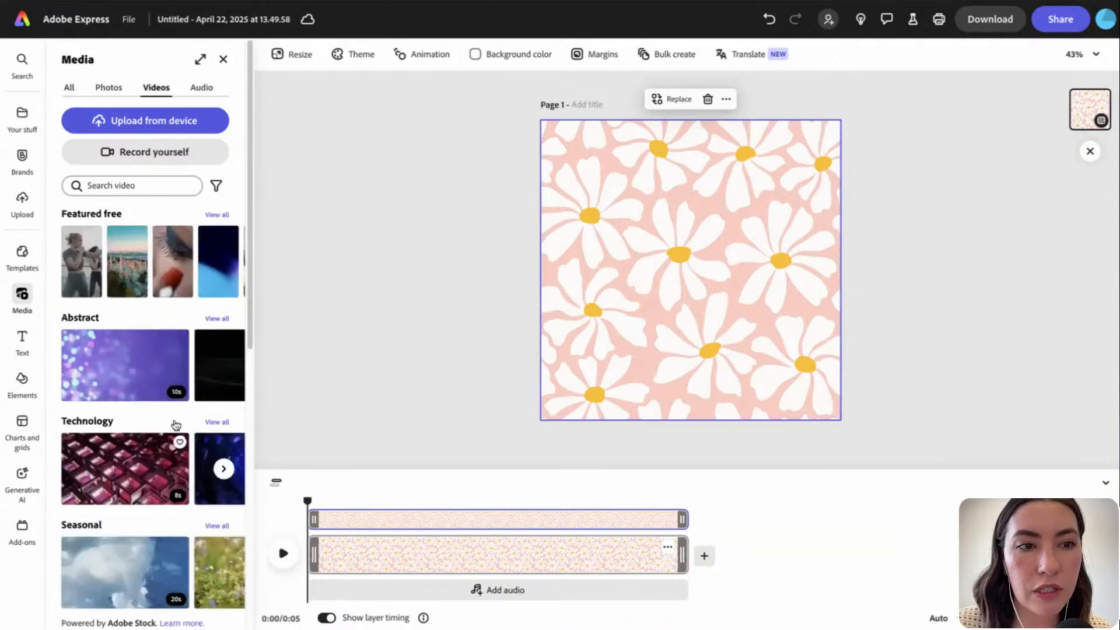
{"action": "scroll", "coordinate": [160, 491], "scroll_direction": "down", "scroll_amount": 3}
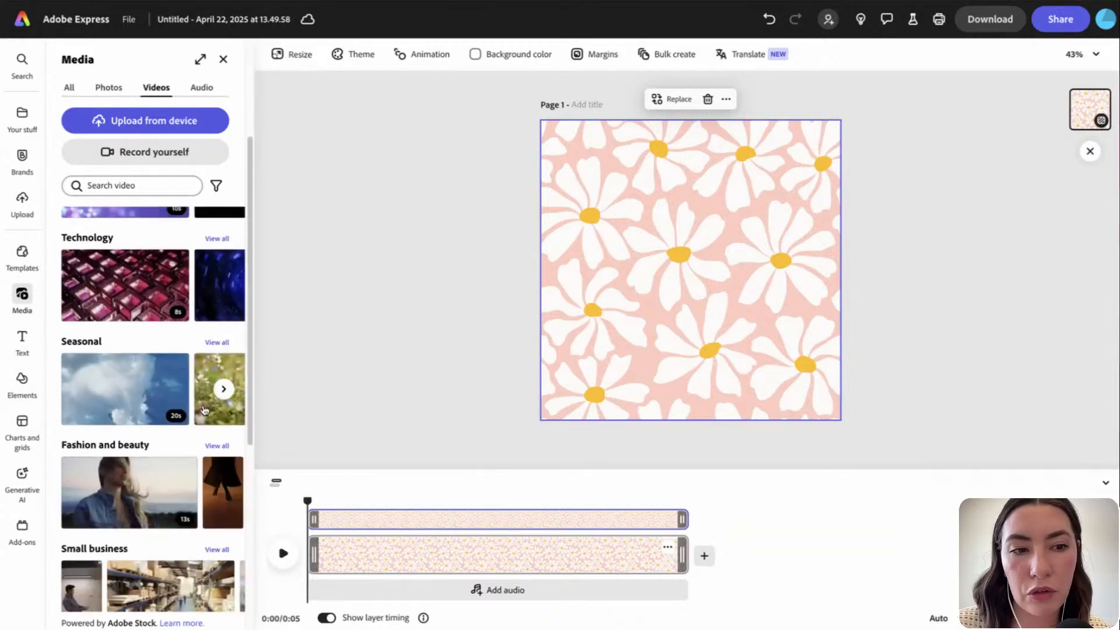
{"action": "scroll", "coordinate": [195, 409], "scroll_direction": "right", "scroll_amount": 2}
{"action": "scroll", "coordinate": [175, 405], "scroll_direction": "right", "scroll_amount": 3}
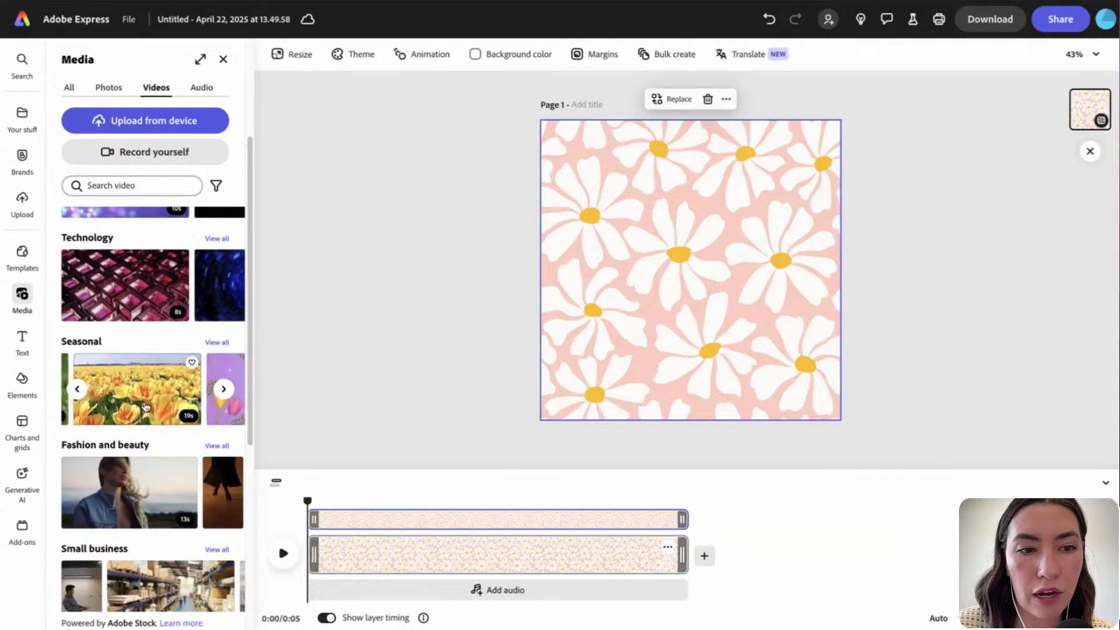
{"action": "scroll", "coordinate": [146, 407], "scroll_direction": "right", "scroll_amount": 5}
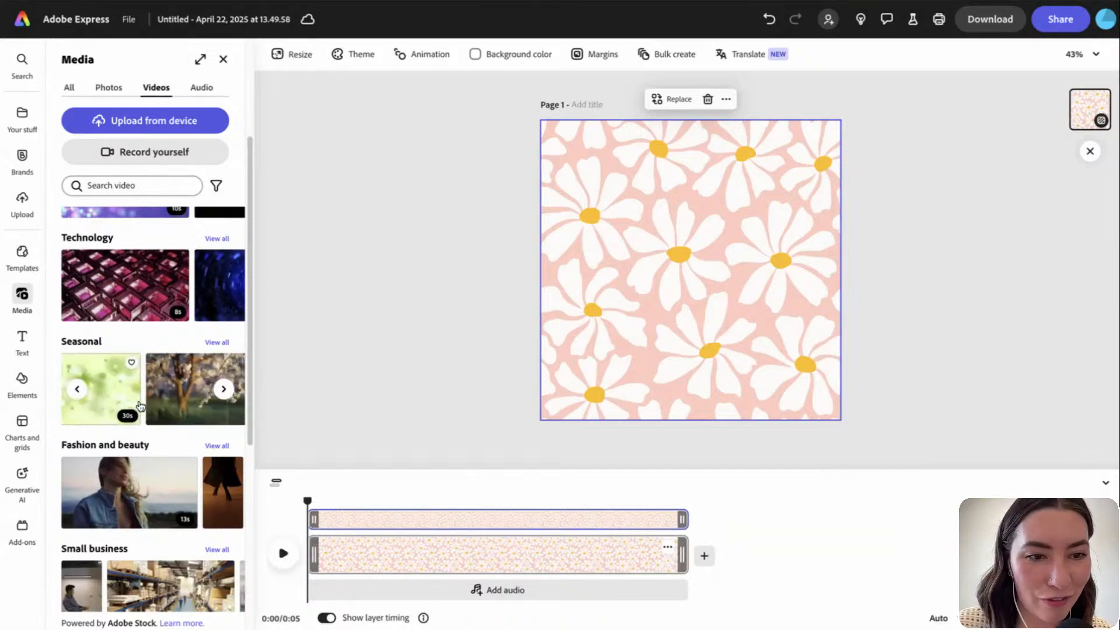
{"action": "scroll", "coordinate": [140, 406], "scroll_direction": "left", "scroll_amount": 6}
Search the stock videos for 'flowers' and scroll through the results
{"action": "left_click", "coordinate": [126, 182]}
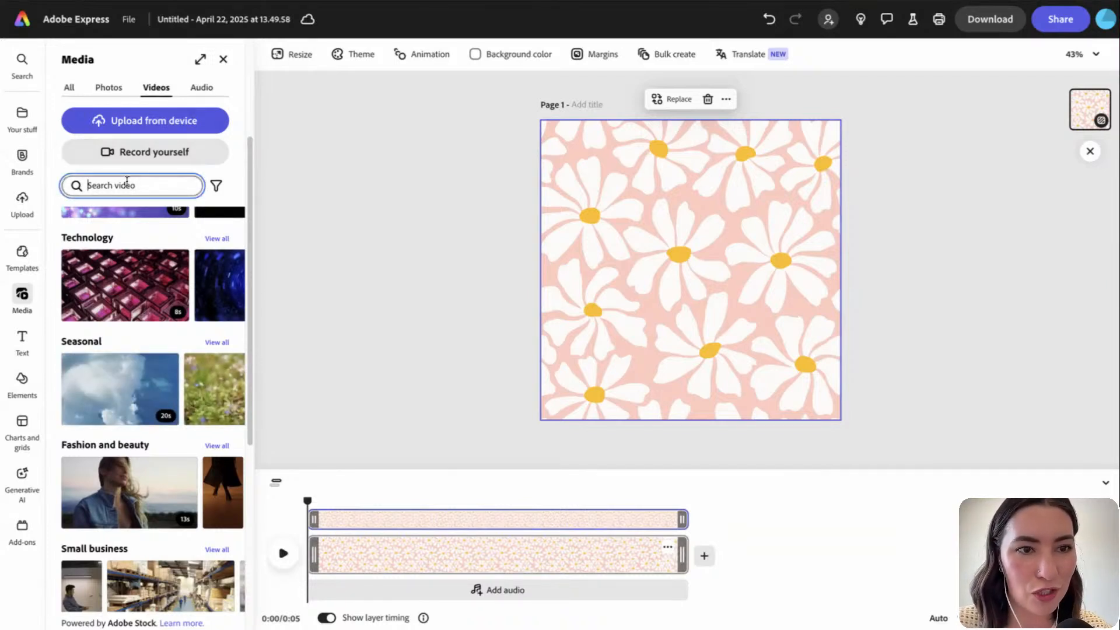
{"action": "type", "text": "flowers"}
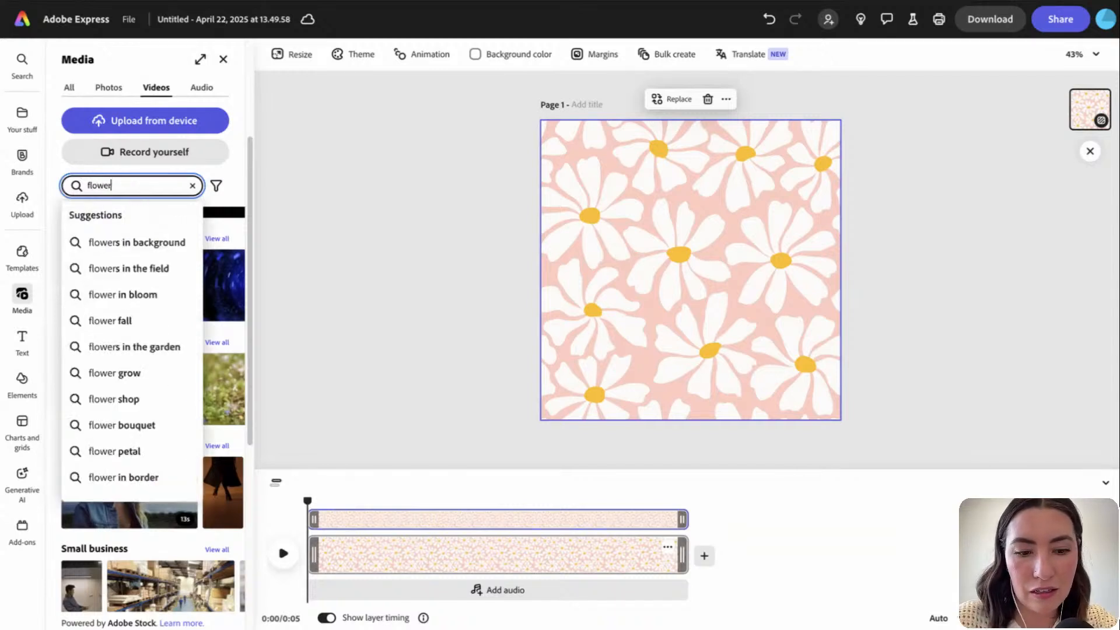
{"action": "key", "text": "Return"}
{"action": "scroll", "coordinate": [166, 454], "scroll_direction": "down", "scroll_amount": 1}
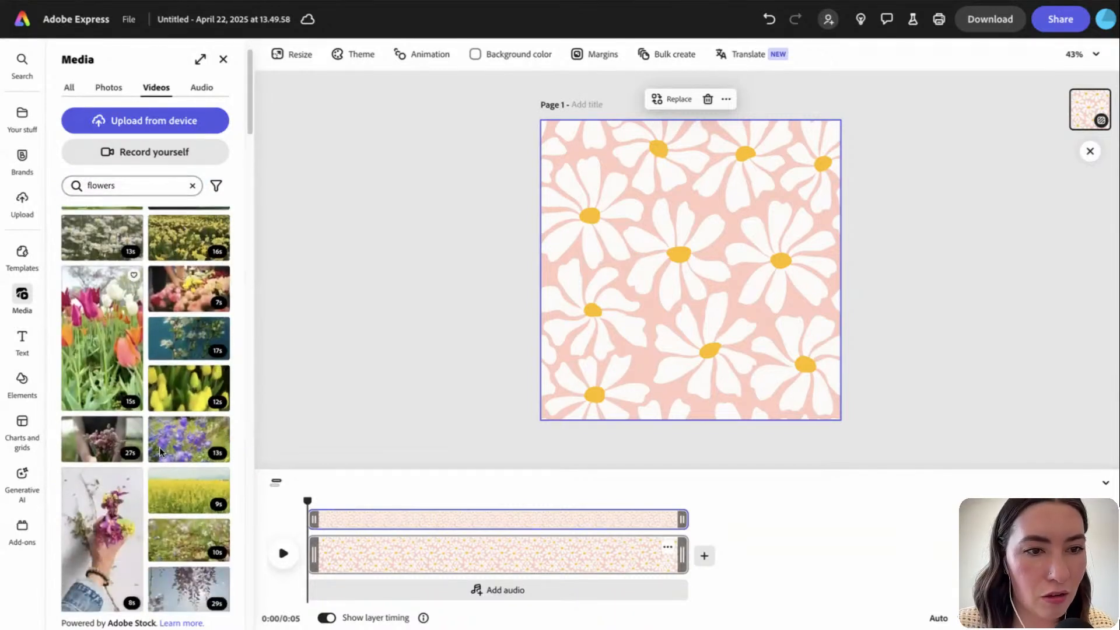
{"action": "scroll", "coordinate": [197, 486], "scroll_direction": "down", "scroll_amount": 10}
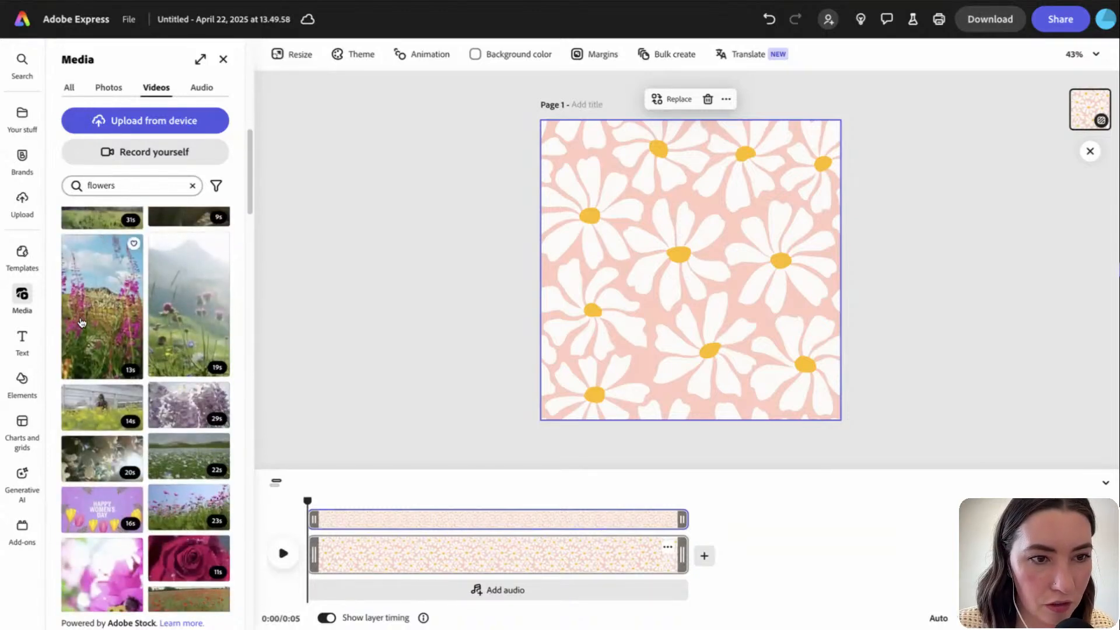
Add the fireweed video clip to the page and delete the daisy-pattern background
{"action": "left_click", "coordinate": [72, 351]}
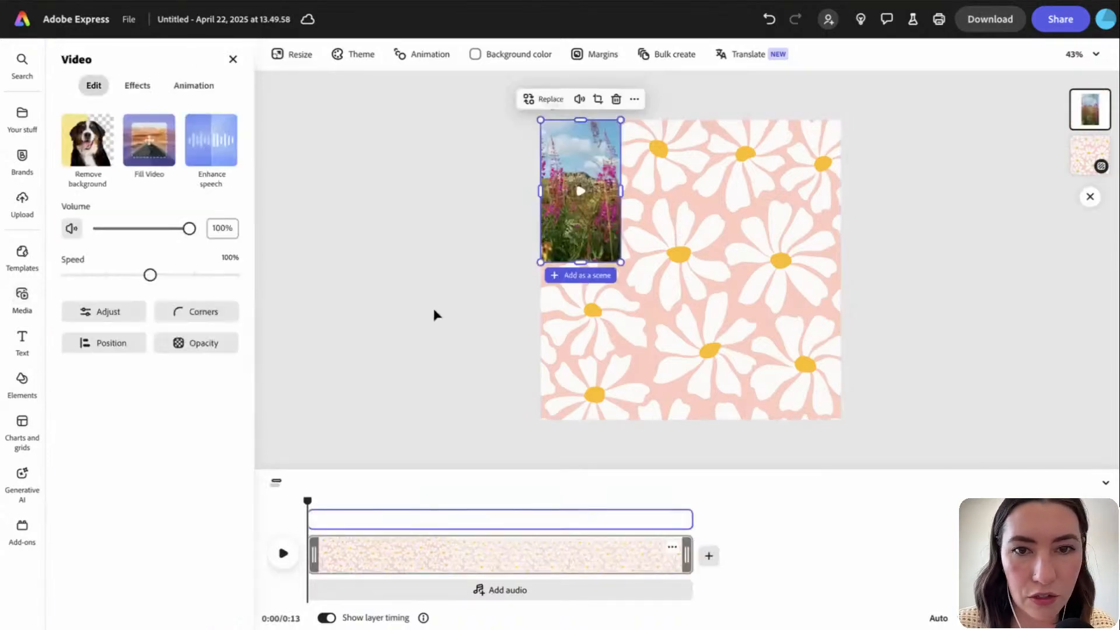
{"action": "left_click", "coordinate": [704, 268]}
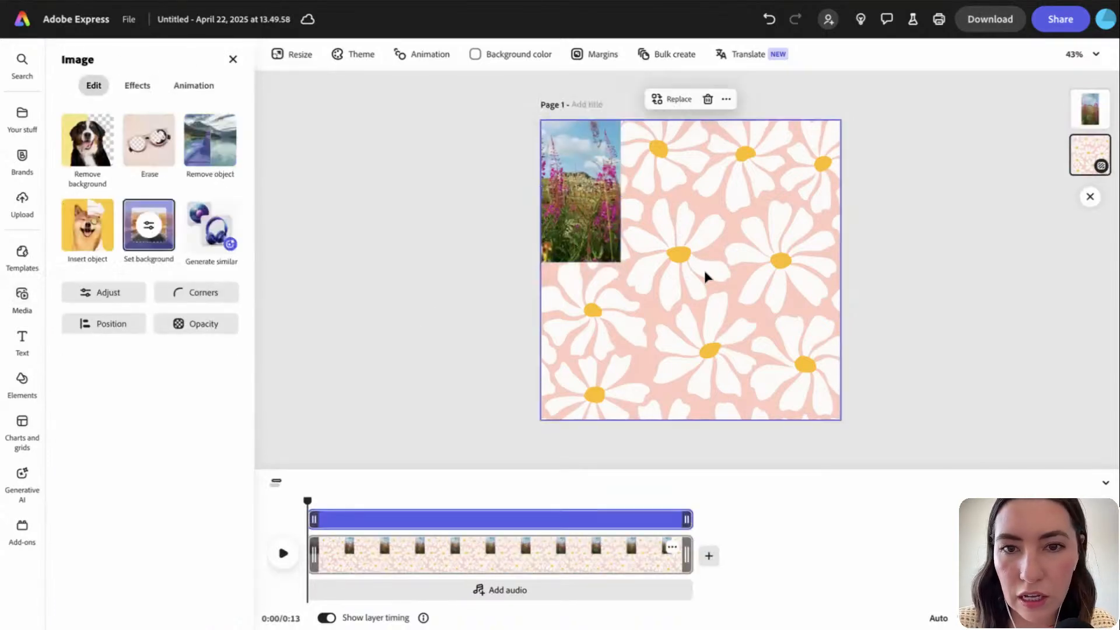
{"action": "key", "text": "Delete"}
{"action": "left_click", "coordinate": [600, 232]}
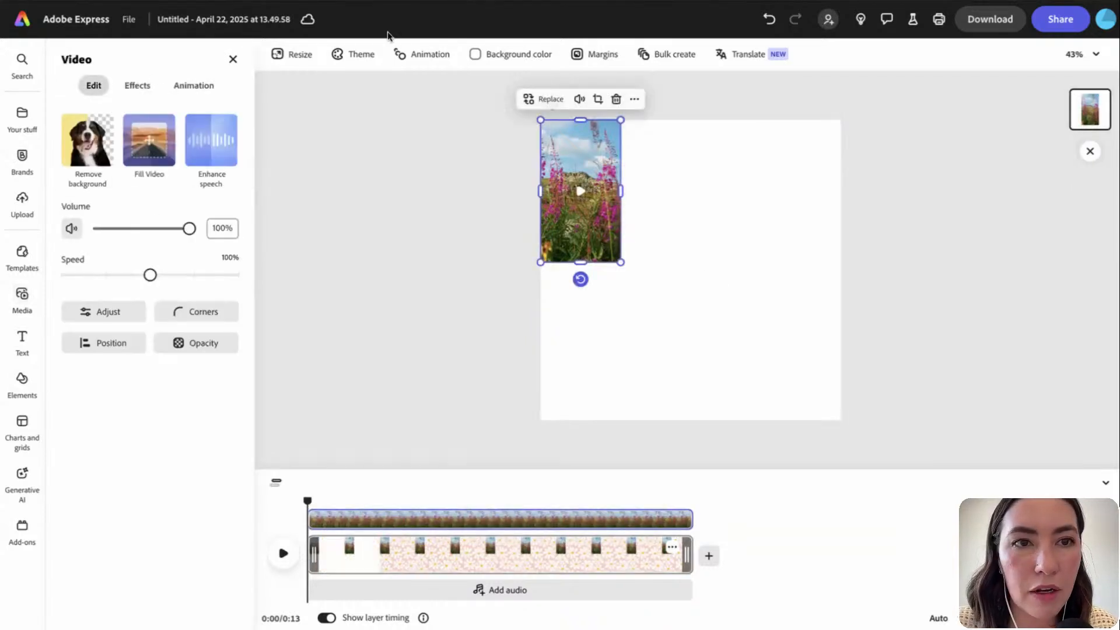
Resize the page to the Instagram story ad size, 1080×1920
{"action": "left_click", "coordinate": [296, 57]}
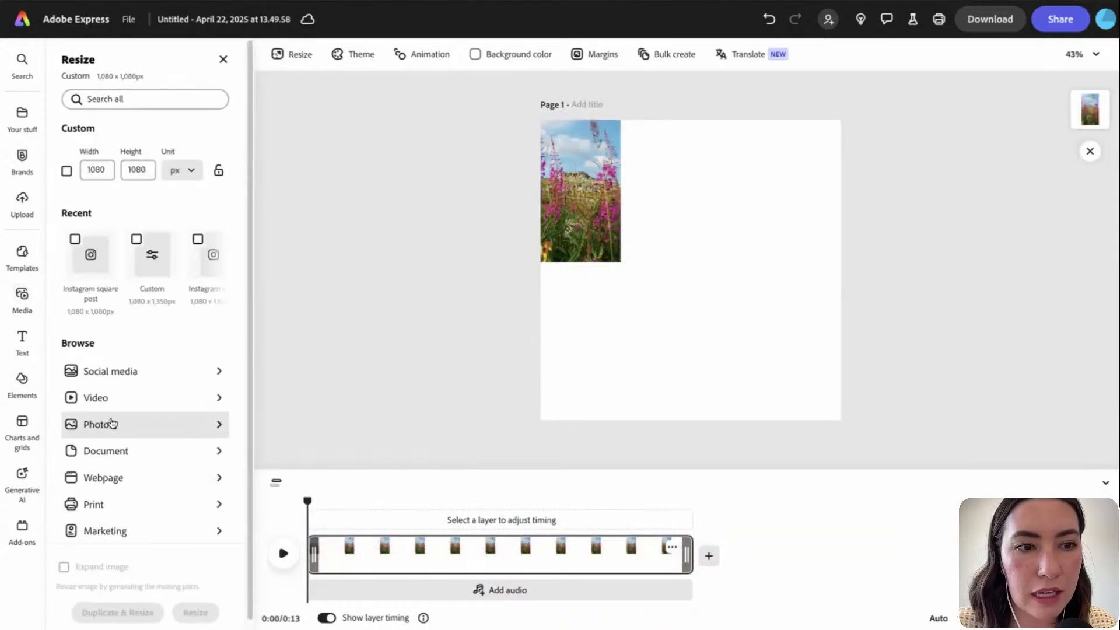
{"action": "left_click", "coordinate": [129, 378]}
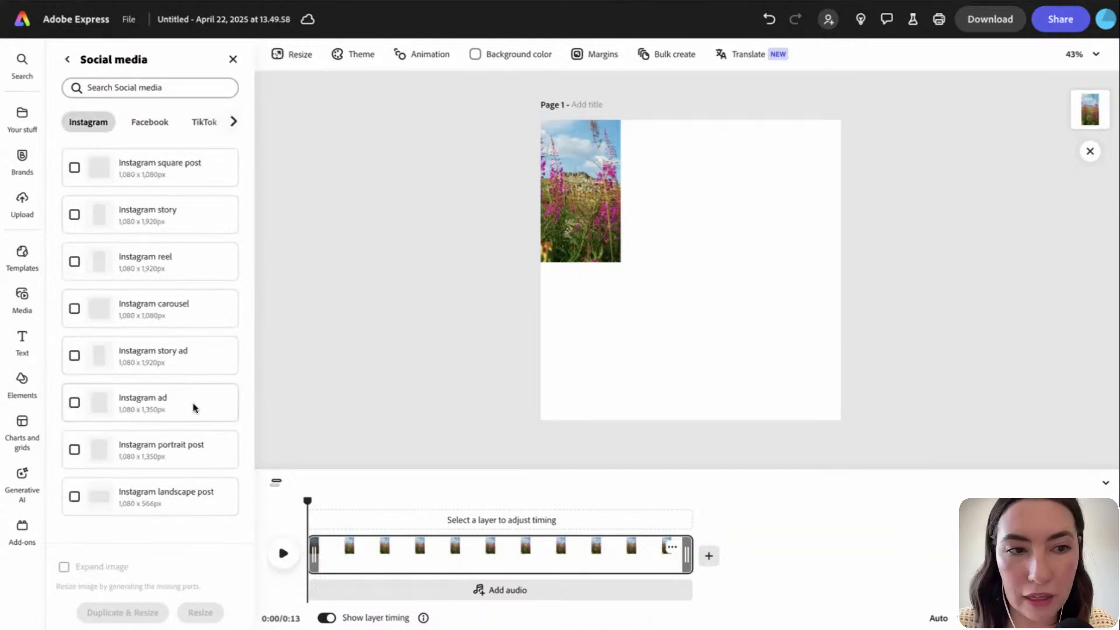
{"action": "left_click", "coordinate": [199, 364]}
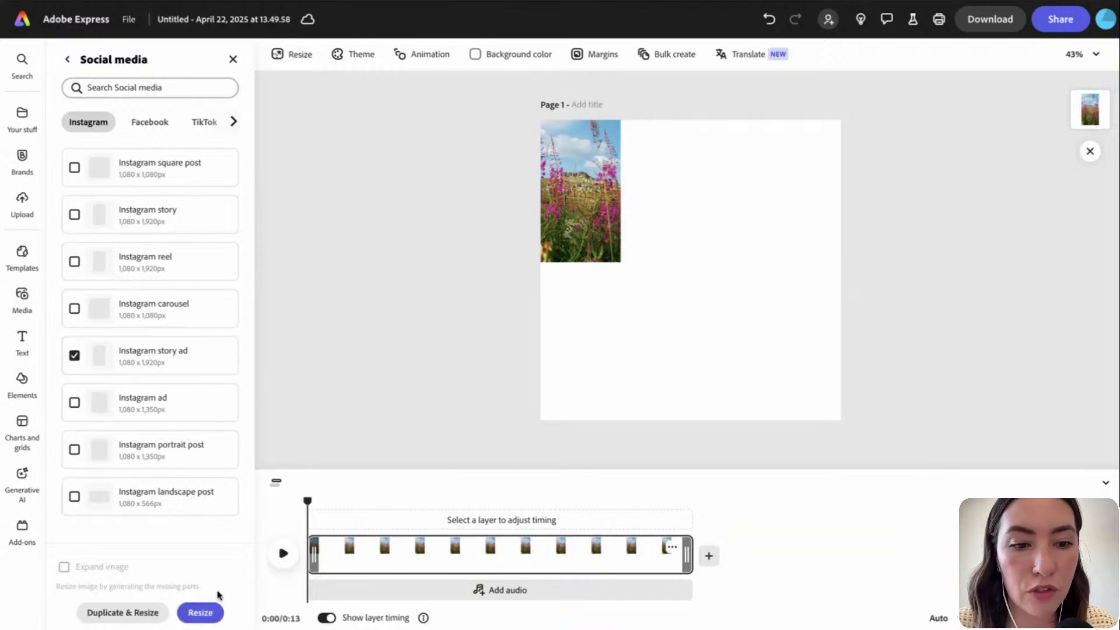
{"action": "left_click", "coordinate": [207, 612]}
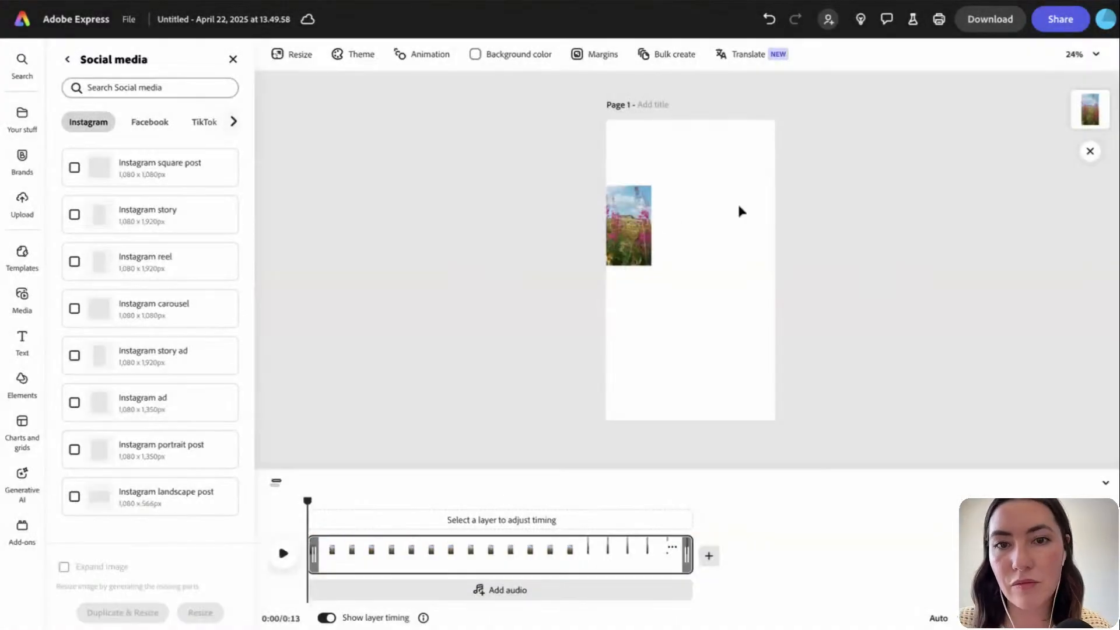
Stretch the fireweed video to fill the whole page and preview it playing
{"action": "left_click", "coordinate": [629, 227]}
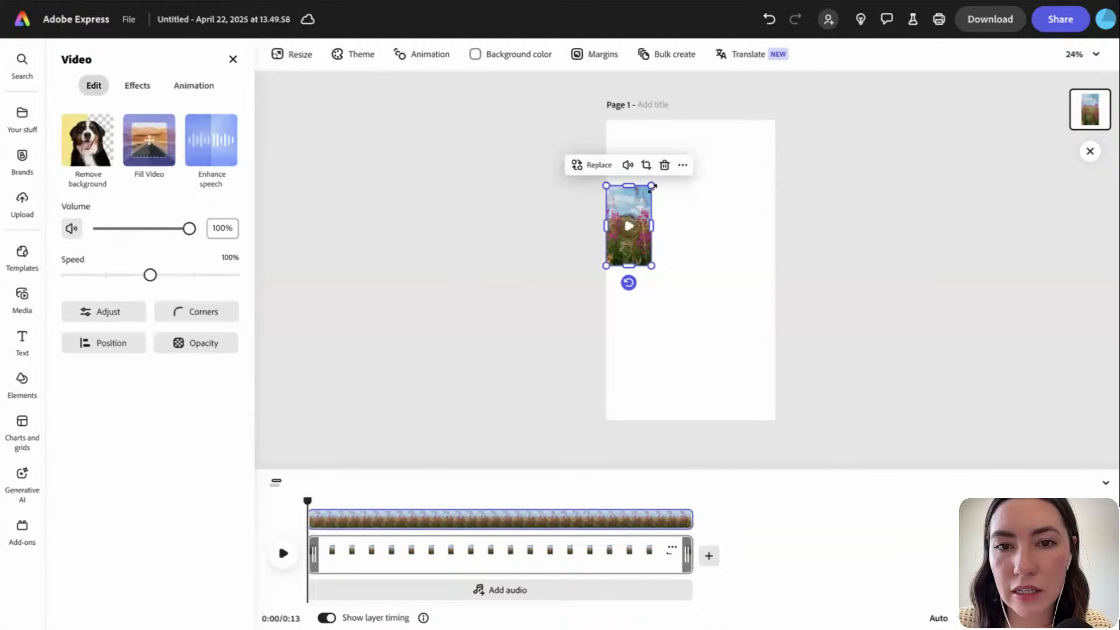
{"action": "left_click_drag", "start_coordinate": [651, 185], "coordinate": [753, 163]}
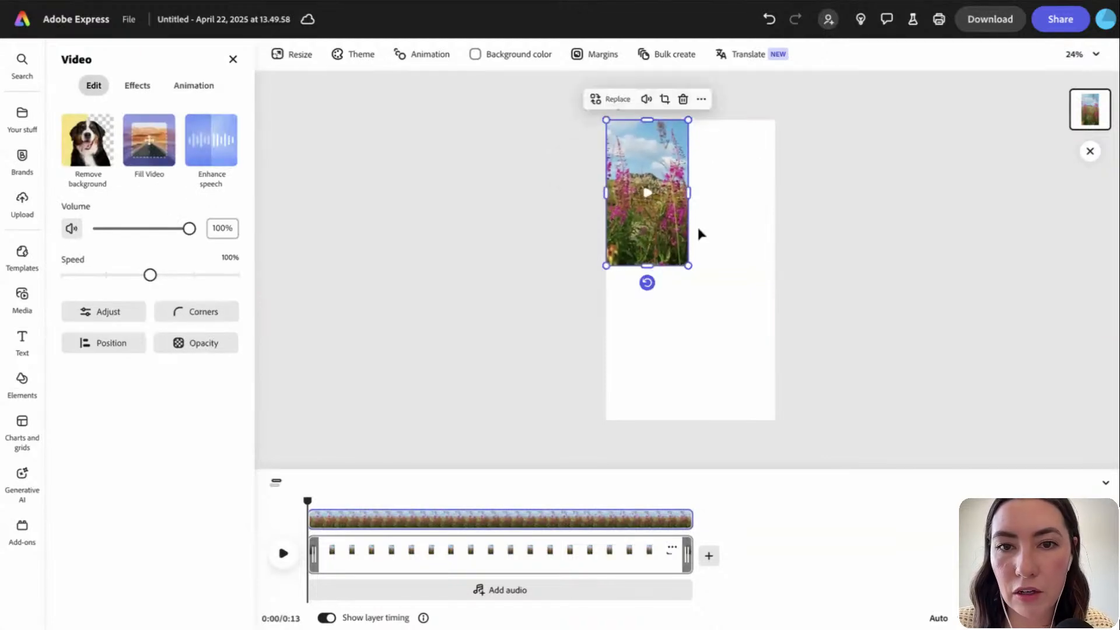
{"action": "left_click_drag", "start_coordinate": [689, 266], "coordinate": [780, 418]}
{"action": "left_click", "coordinate": [690, 270]}
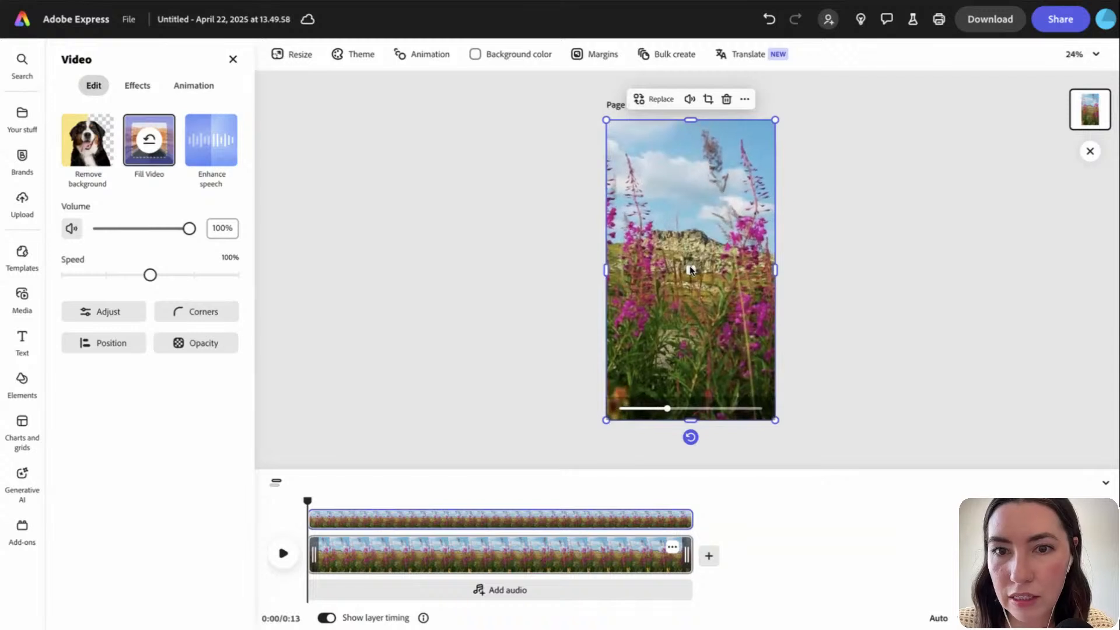
{"action": "left_click", "coordinate": [690, 270]}
{"action": "left_click", "coordinate": [816, 281]}
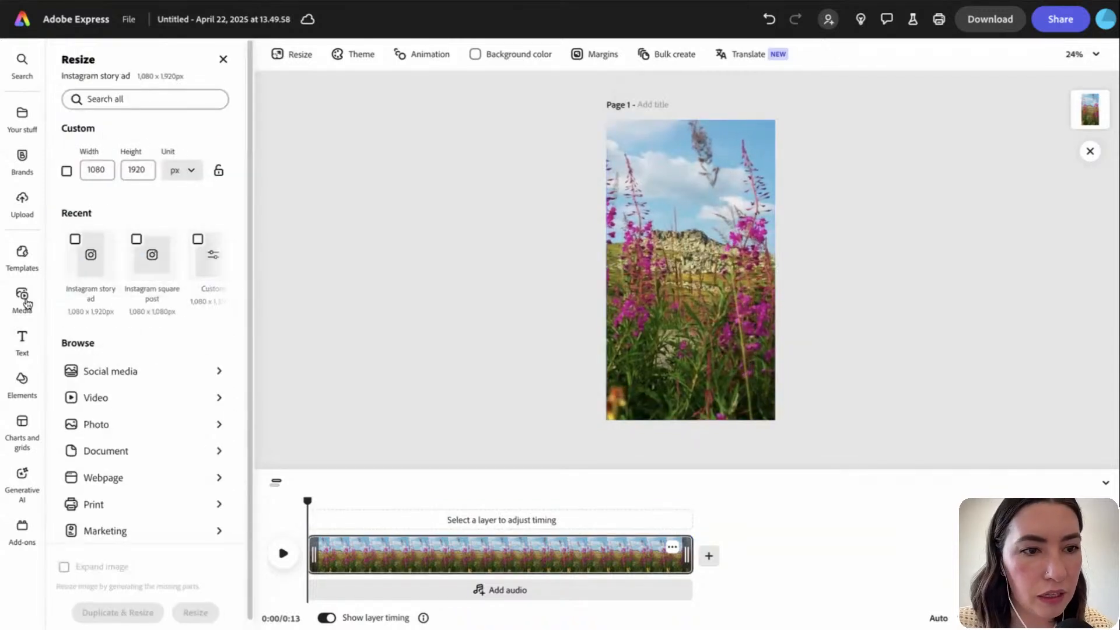
Add a text box reading 'i must have flowers always & always' split across three lines
{"action": "left_click", "coordinate": [23, 338]}
{"action": "left_click", "coordinate": [163, 88]}
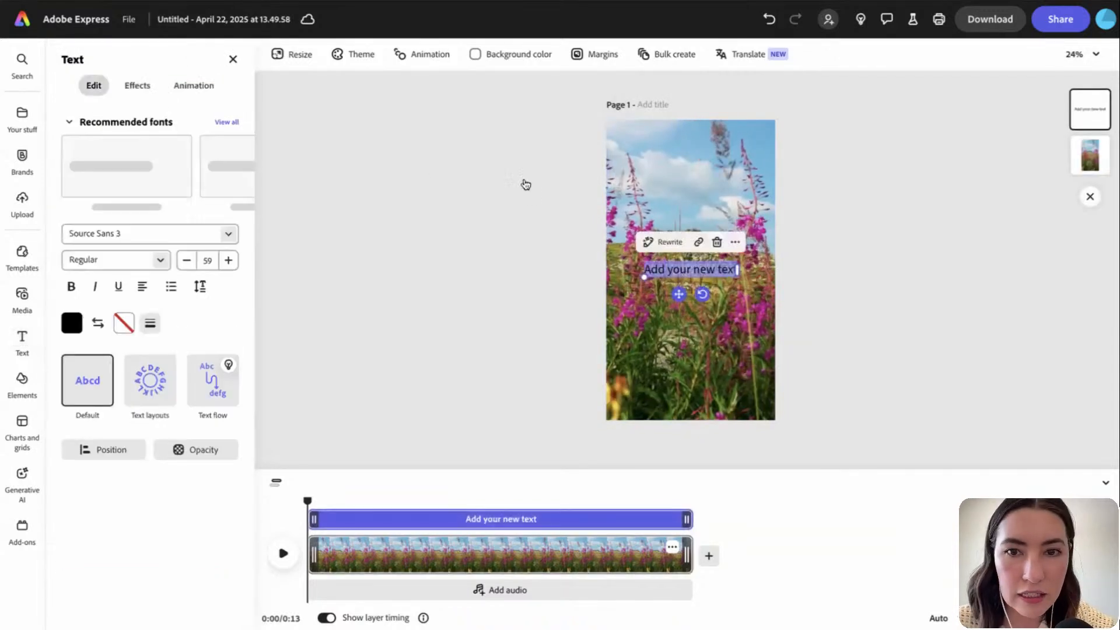
{"action": "type", "text": "i must"}
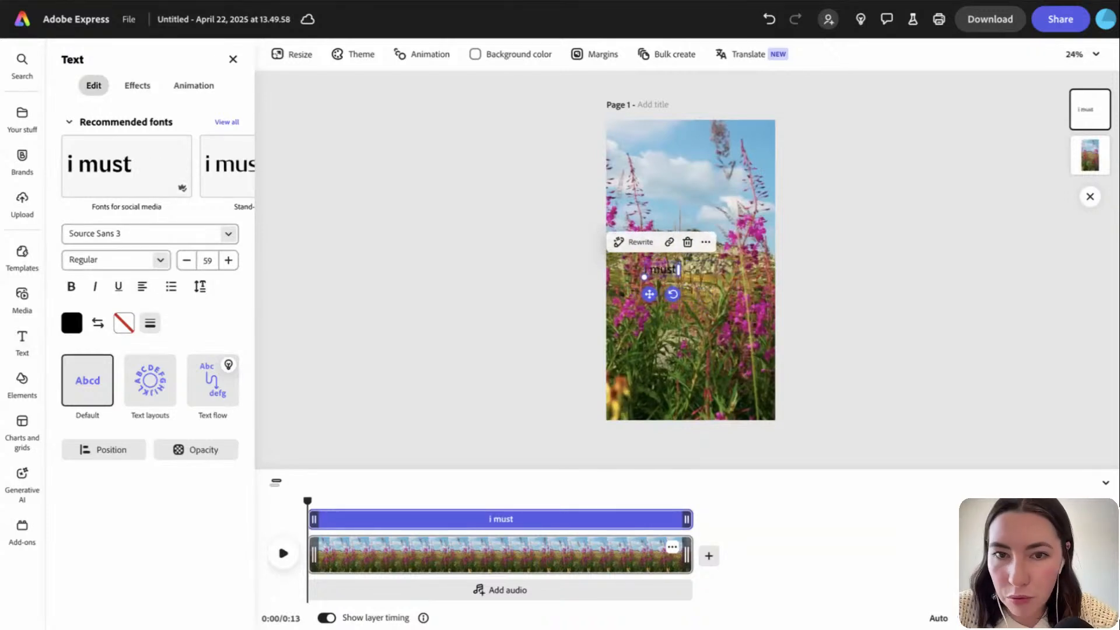
{"action": "type", "text": " have f"}
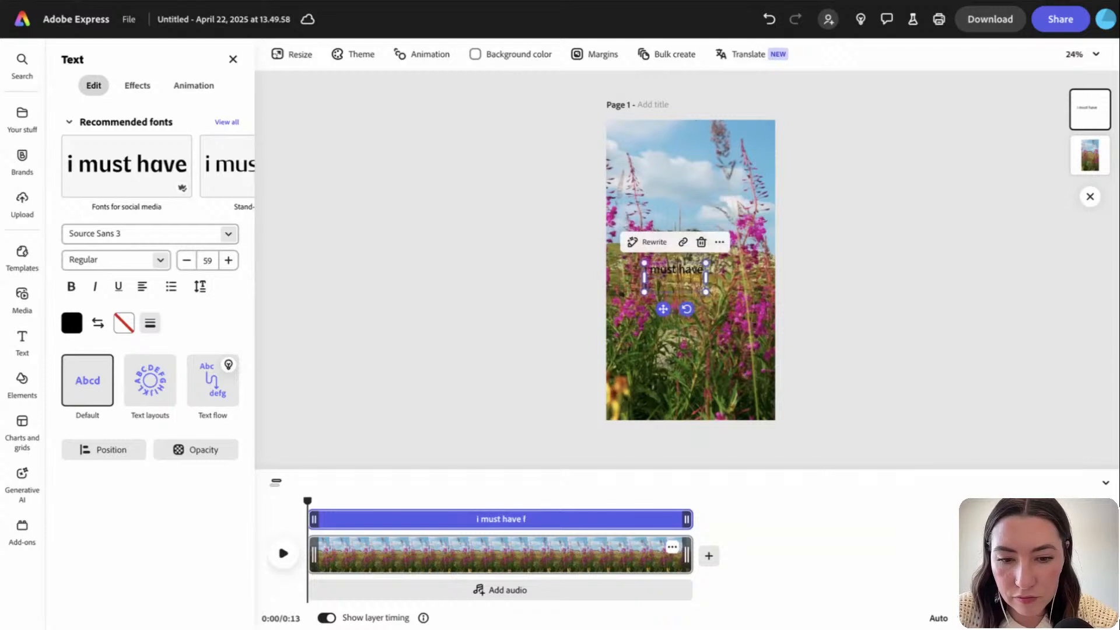
{"action": "type", "text": "lowers alw"}
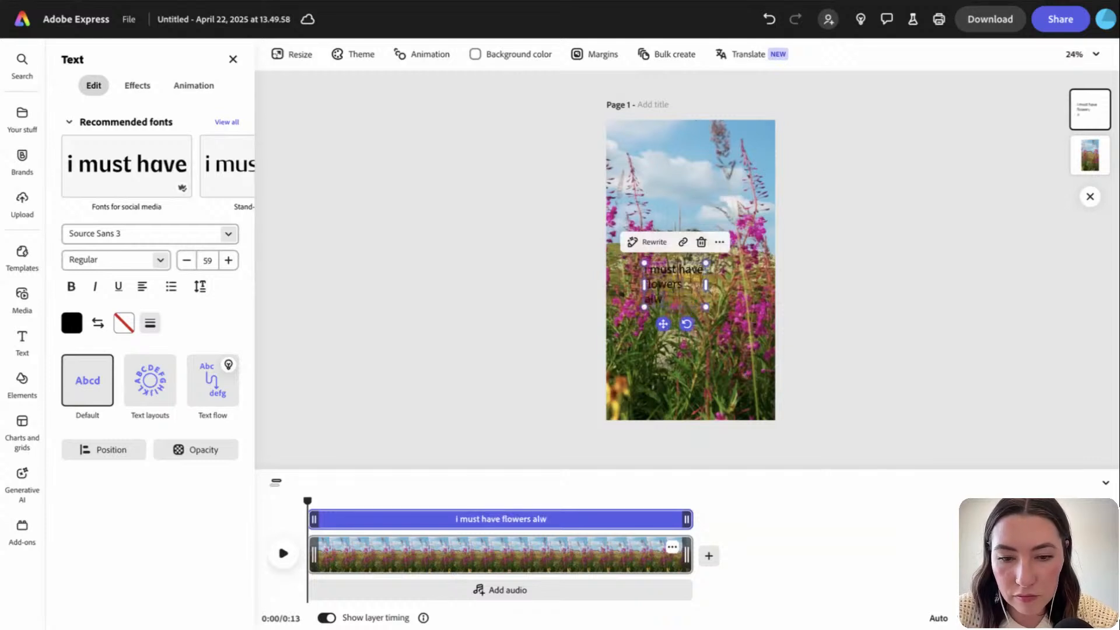
{"action": "type", "text": "ays"}
{"action": "key", "text": "Return"}
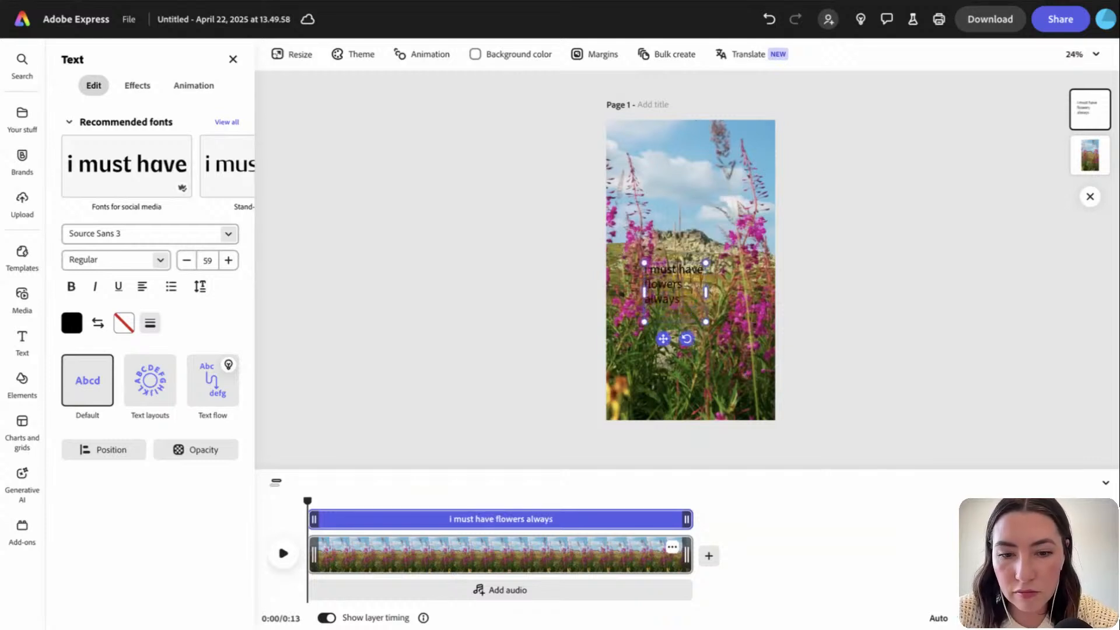
{"action": "type", "text": "& always"}
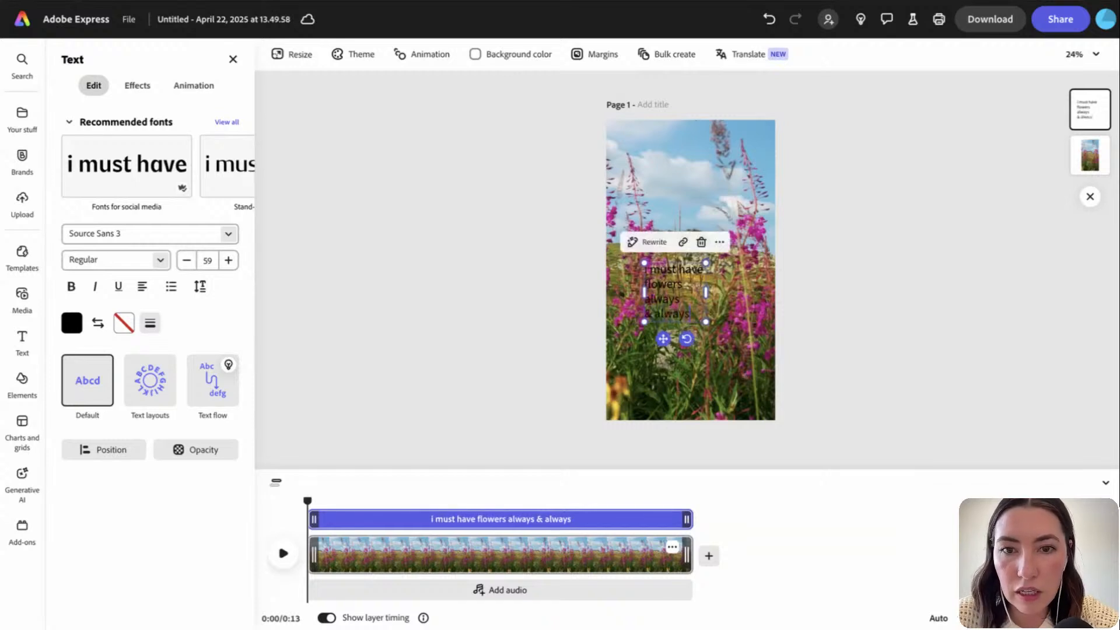
{"action": "left_click", "coordinate": [656, 313]}
{"action": "key", "text": "Return"}
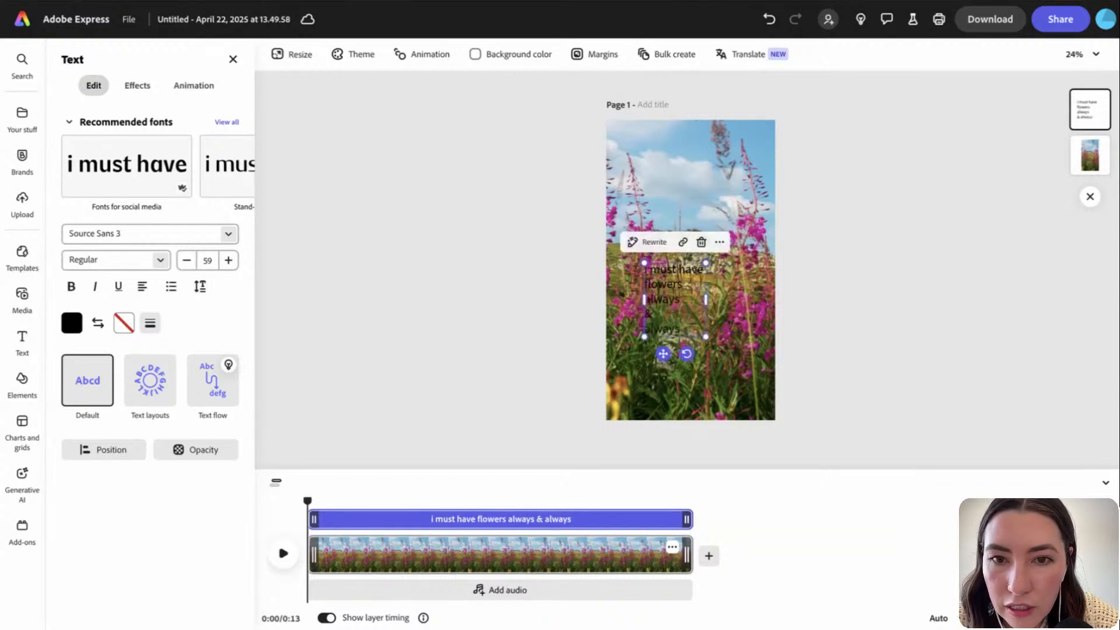
{"action": "left_click_drag", "start_coordinate": [706, 299], "coordinate": [682, 301]}
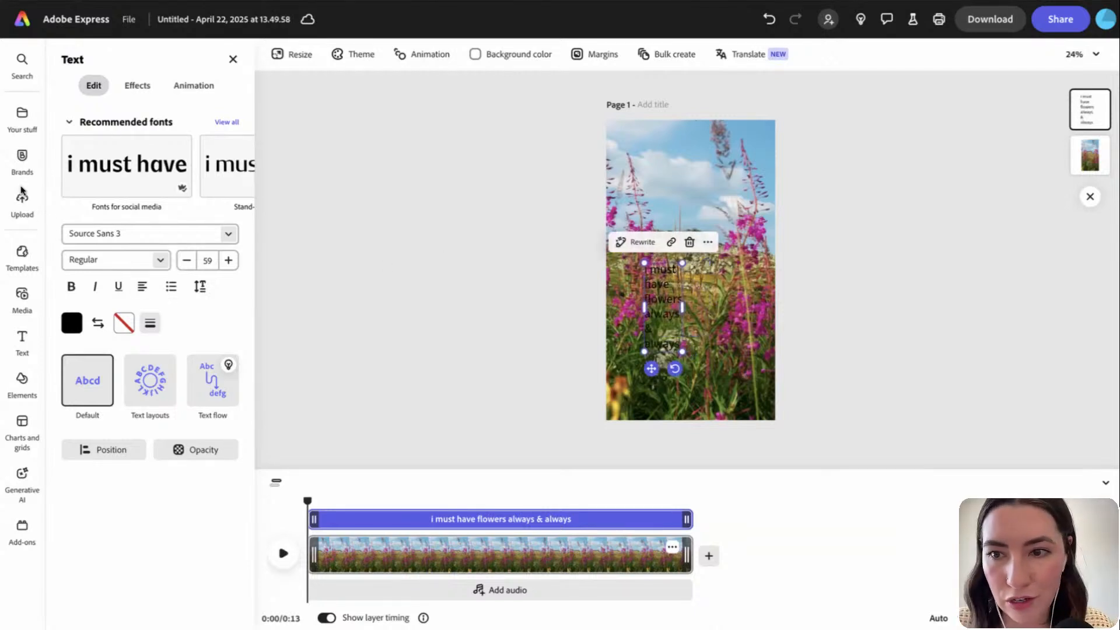
Centre-align the quote, make it a light beige colour, and centre the box on the canvas
{"action": "left_click", "coordinate": [142, 287]}
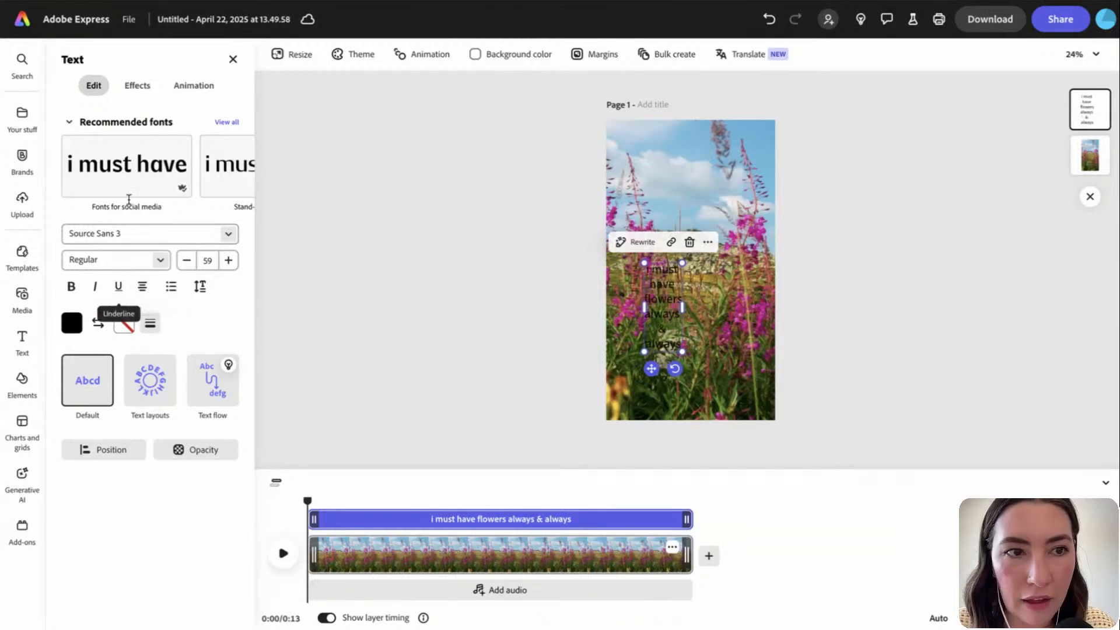
{"action": "left_click", "coordinate": [72, 323]}
{"action": "left_click", "coordinate": [109, 392]}
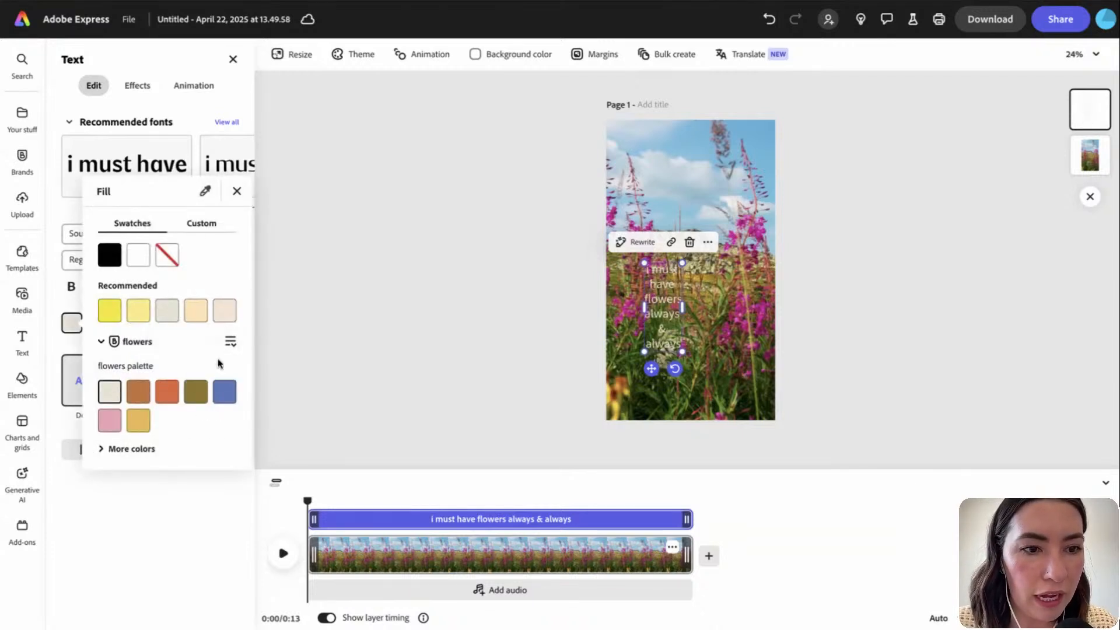
{"action": "left_click", "coordinate": [237, 191]}
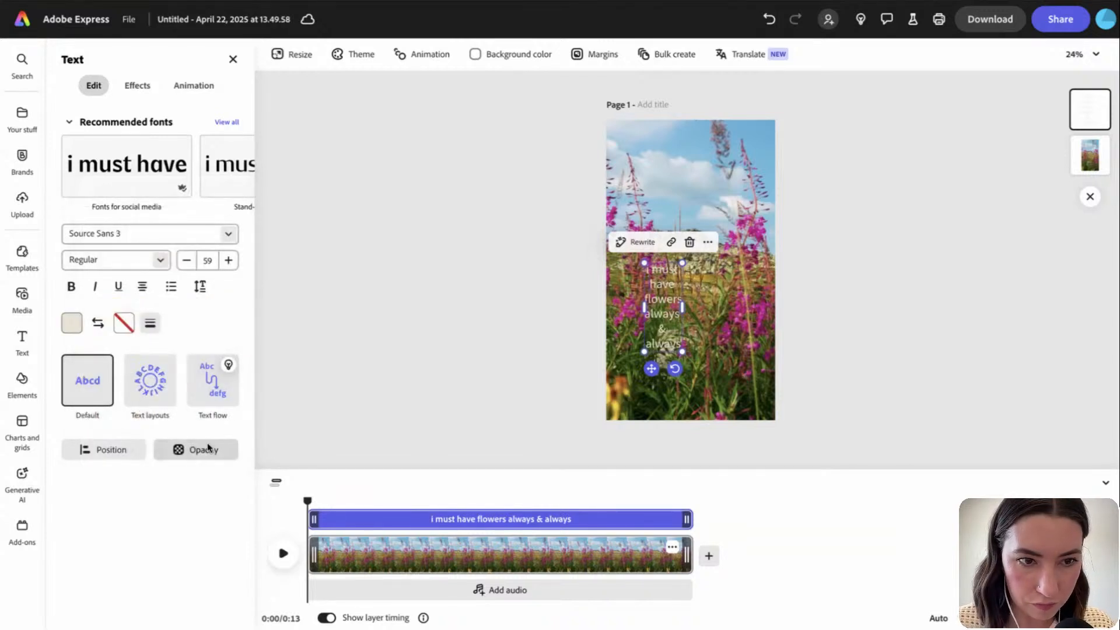
{"action": "mouse_move", "coordinate": [162, 386]}
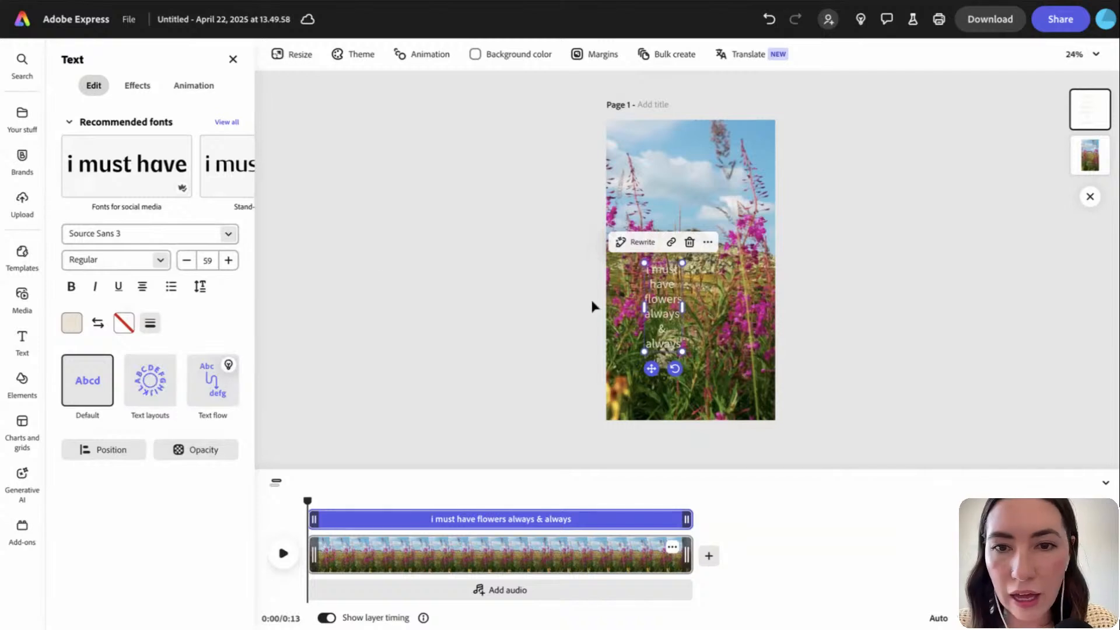
{"action": "left_click_drag", "start_coordinate": [662, 323], "coordinate": [690, 337]}
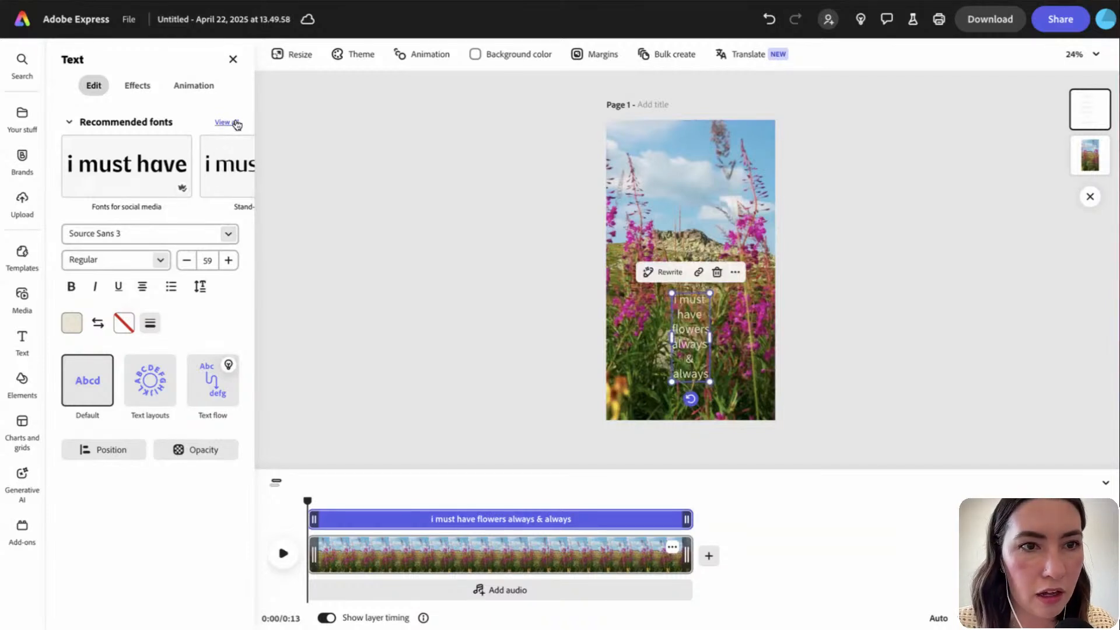
Change the quote's font to Orpheus Pro after browsing the recommended font styles
{"action": "left_click", "coordinate": [228, 167]}
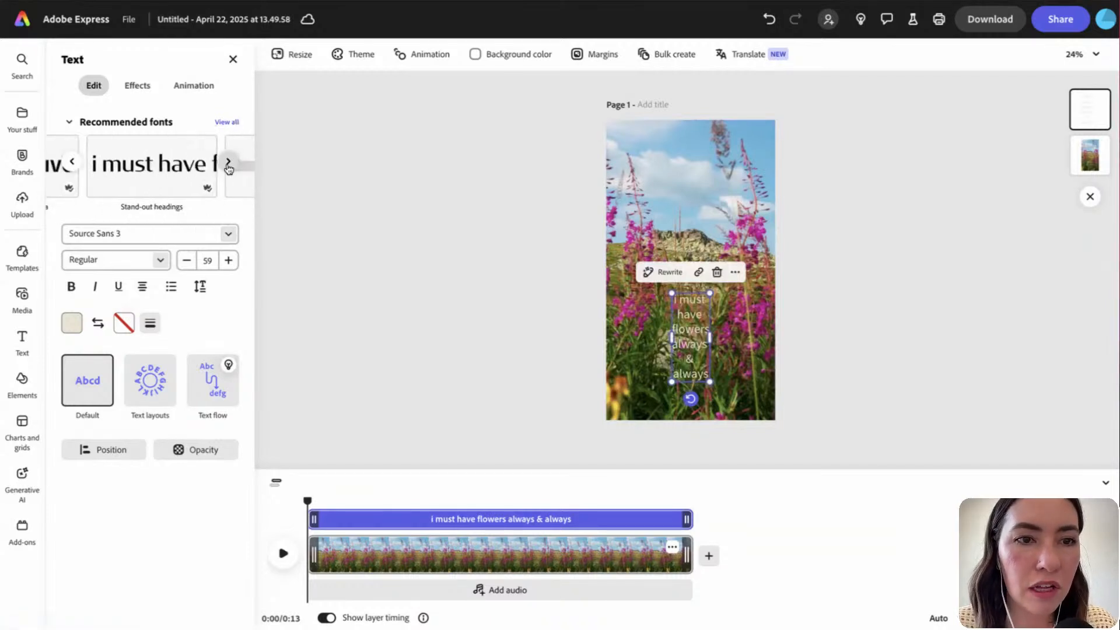
{"action": "left_click", "coordinate": [228, 166]}
{"action": "left_click", "coordinate": [228, 167]}
{"action": "left_click", "coordinate": [228, 166]}
{"action": "left_click", "coordinate": [228, 166]}
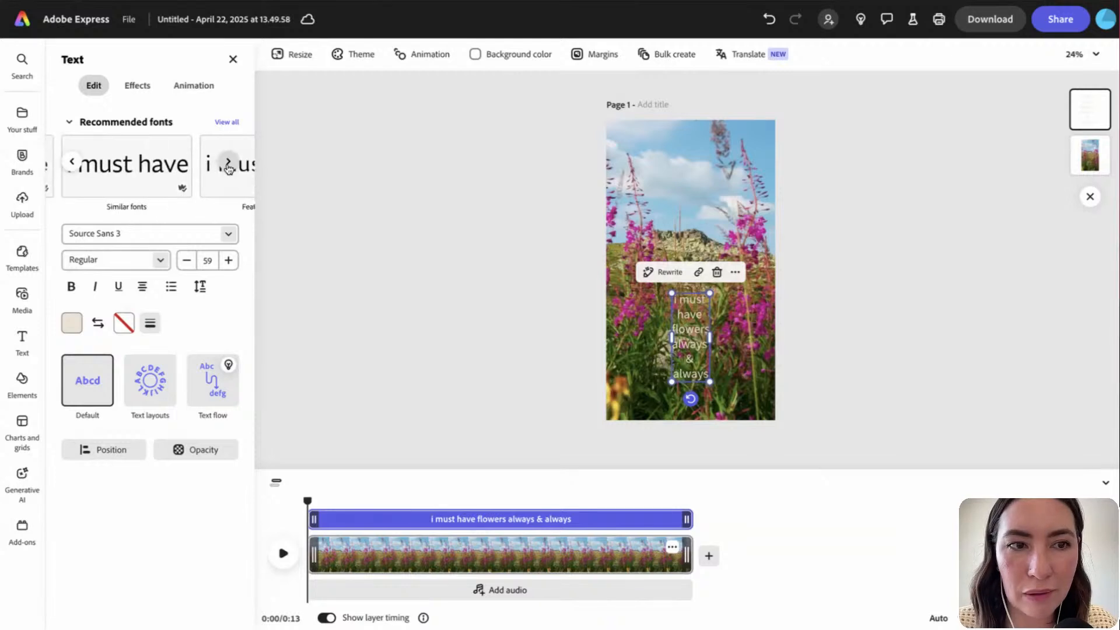
{"action": "left_click", "coordinate": [228, 166]}
{"action": "left_click", "coordinate": [228, 166]}
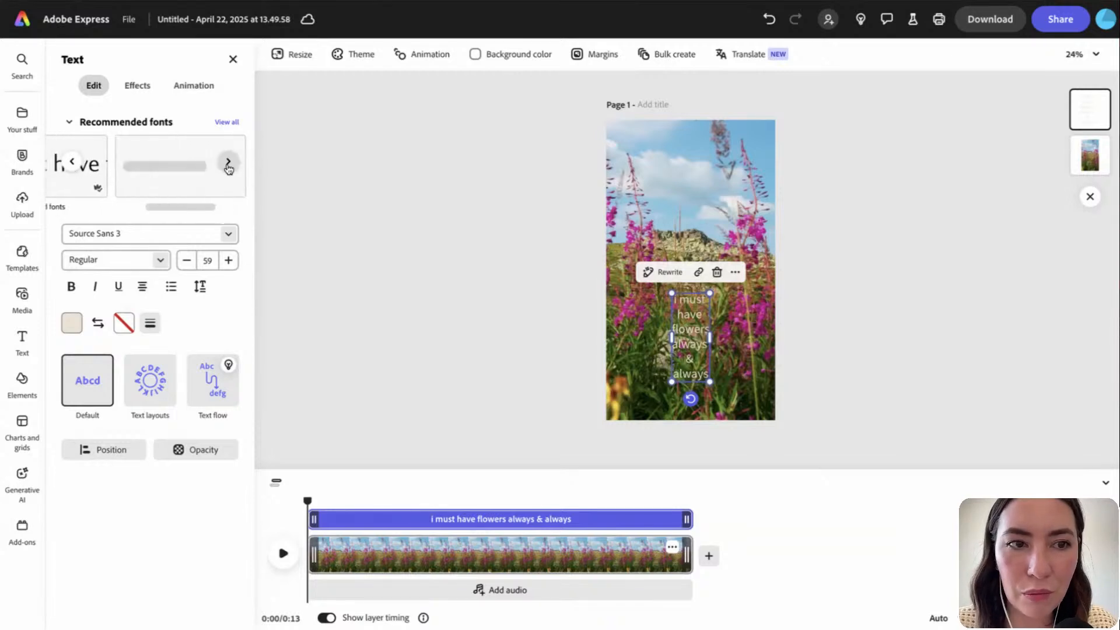
{"action": "left_click", "coordinate": [229, 235]}
{"action": "scroll", "coordinate": [219, 475], "scroll_direction": "down", "scroll_amount": 3}
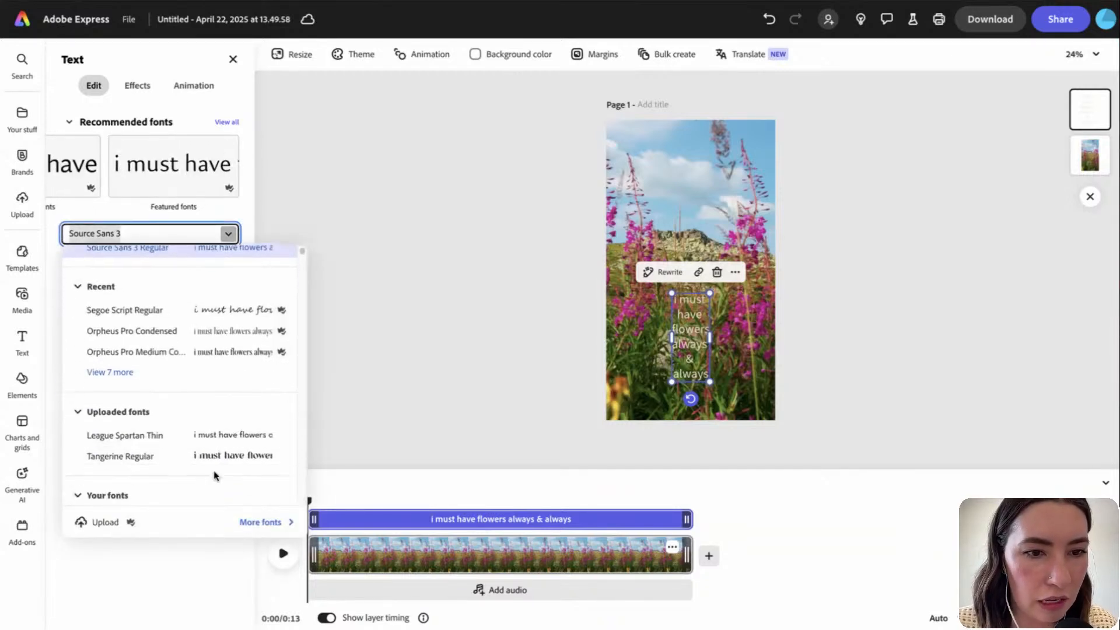
{"action": "left_click", "coordinate": [230, 321]}
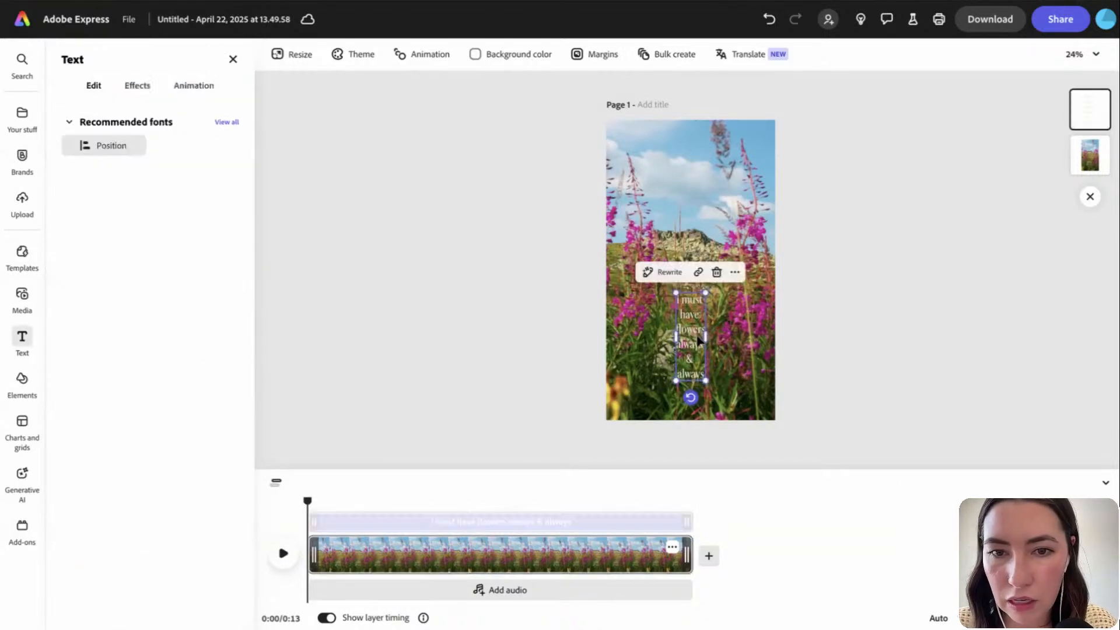
Make the quote Bold at size 67 and set its colour to white
{"action": "left_click", "coordinate": [159, 260]}
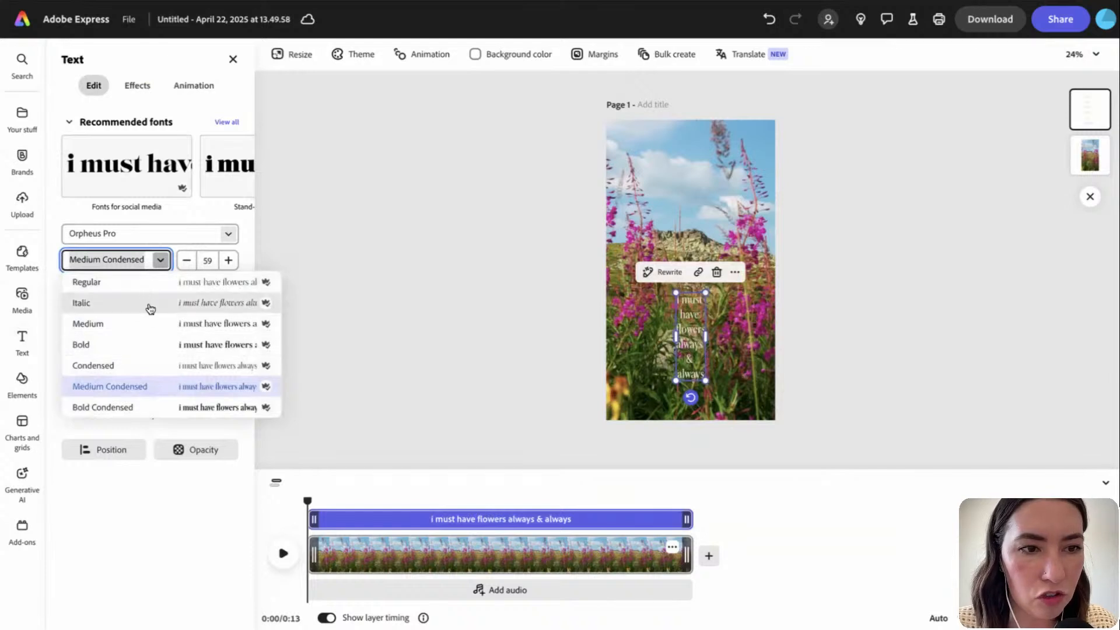
{"action": "left_click", "coordinate": [147, 345]}
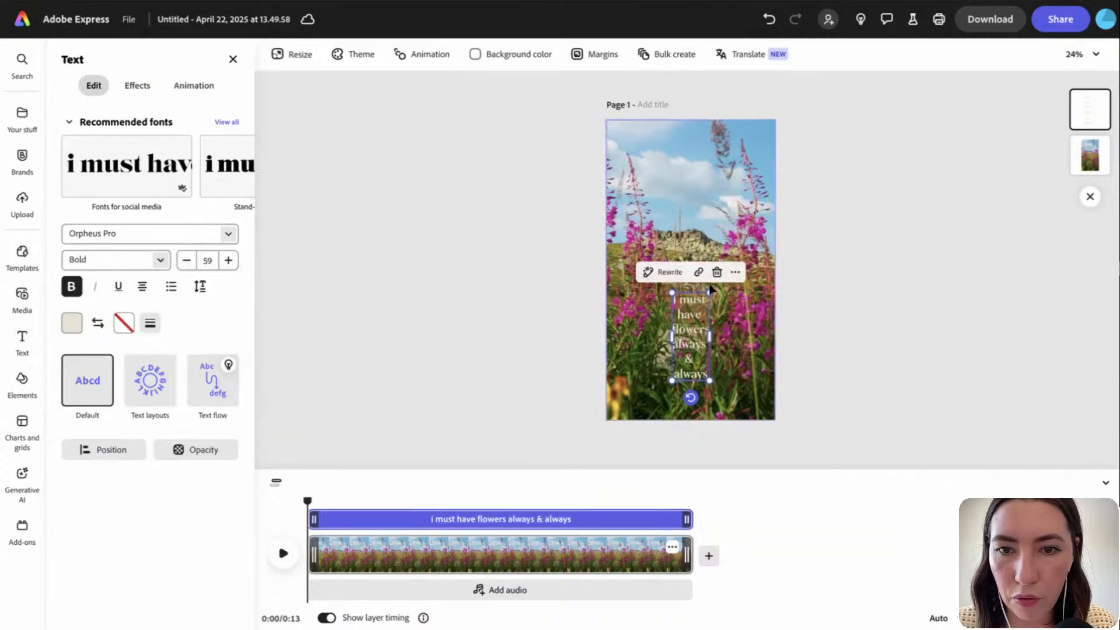
{"action": "left_click_drag", "start_coordinate": [710, 292], "coordinate": [692, 325]}
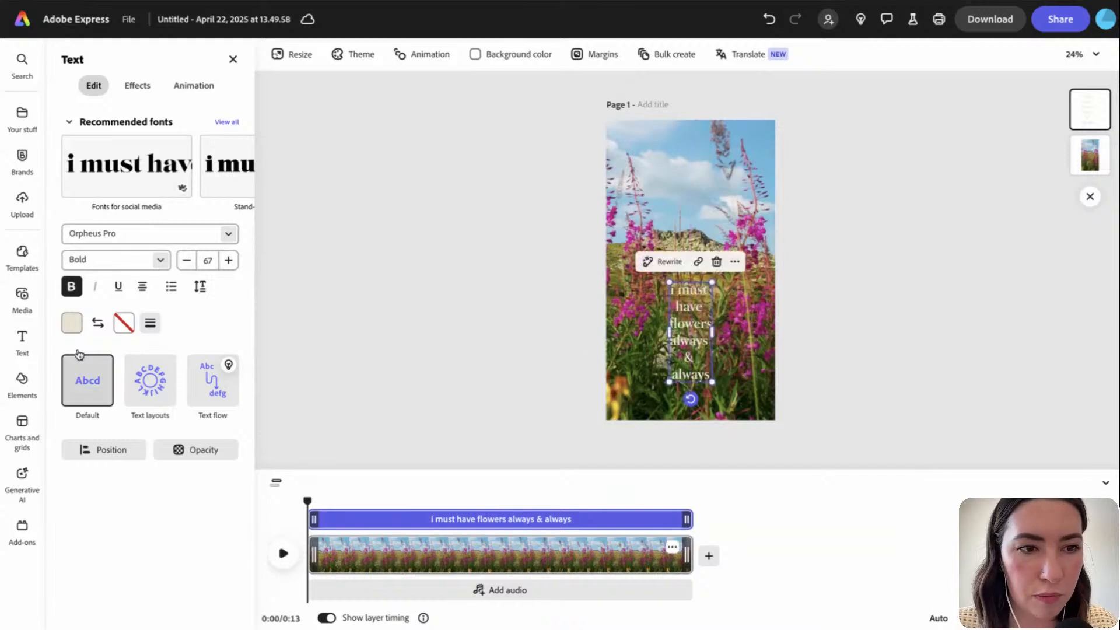
{"action": "left_click", "coordinate": [71, 322]}
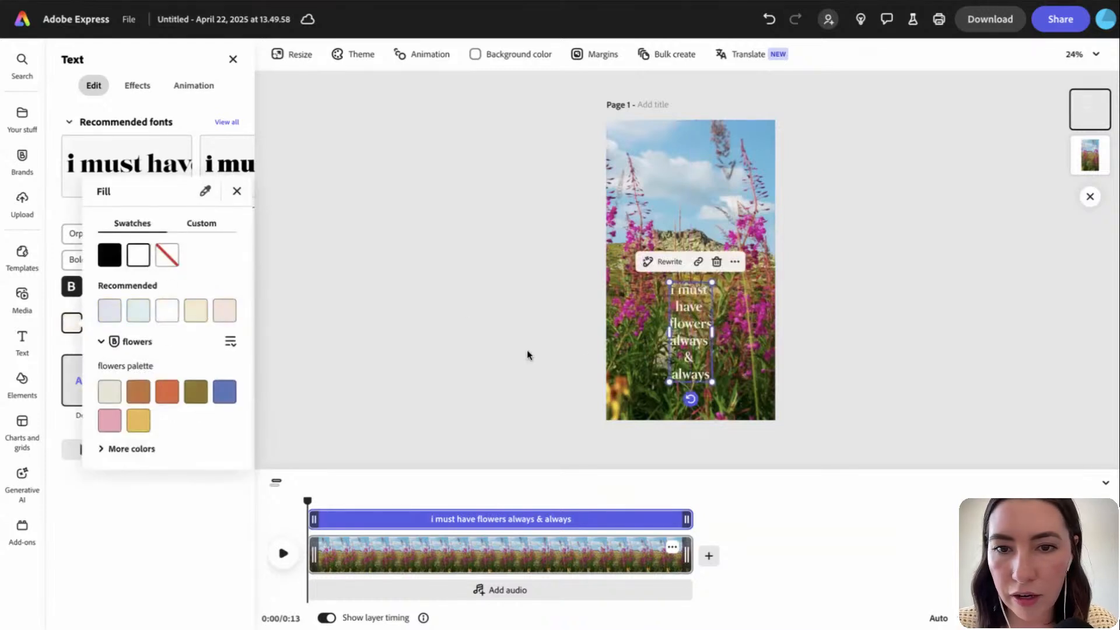
{"action": "left_click", "coordinate": [540, 365]}
{"action": "left_click", "coordinate": [540, 366]}
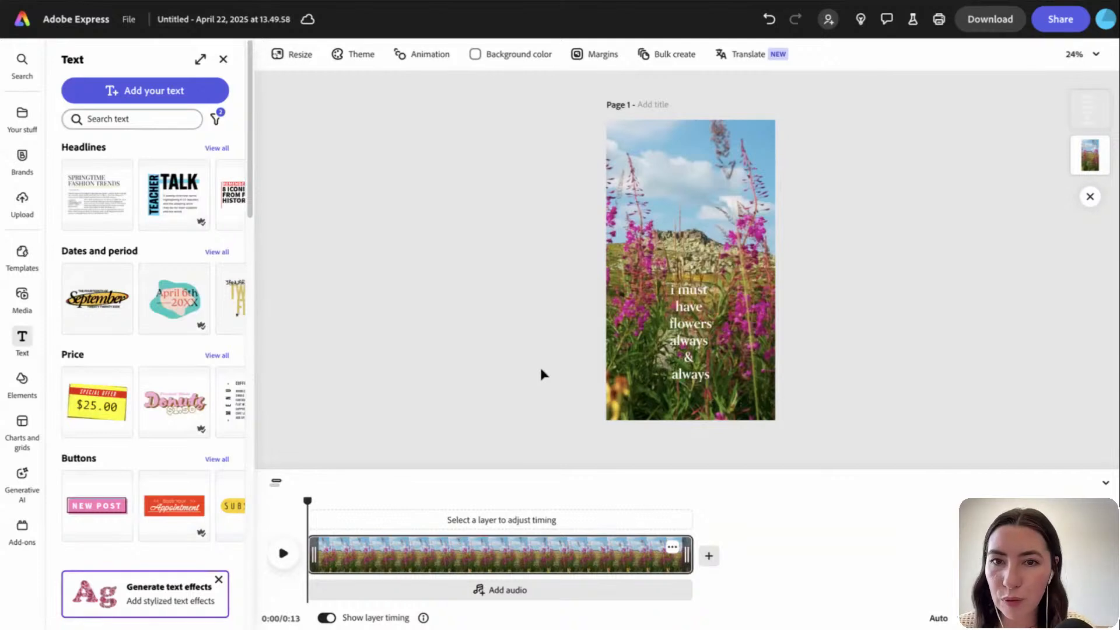
{"action": "left_click", "coordinate": [686, 337]}
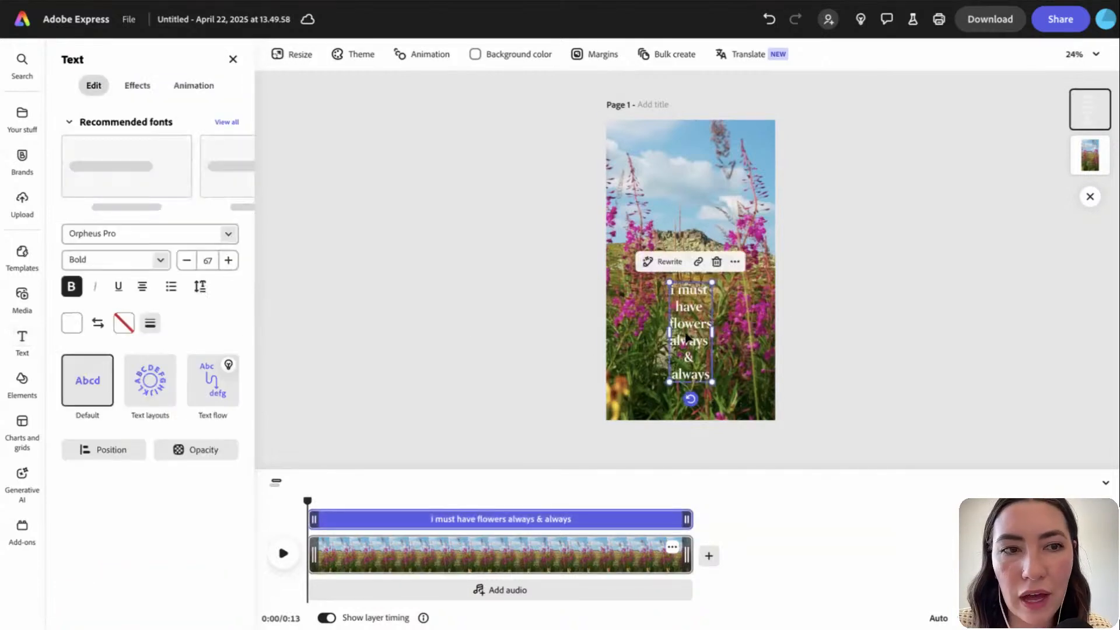
Give the quote a line-by-line Typewriter exit animation, then change its Out effect to Fade
{"action": "left_click", "coordinate": [192, 87]}
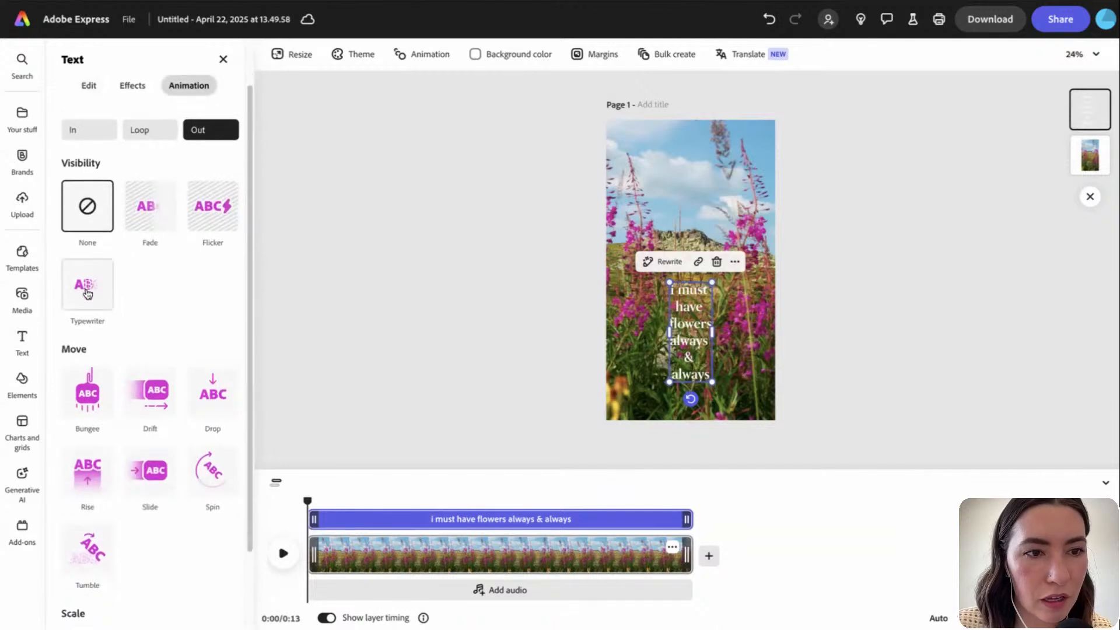
{"action": "left_click", "coordinate": [87, 294]}
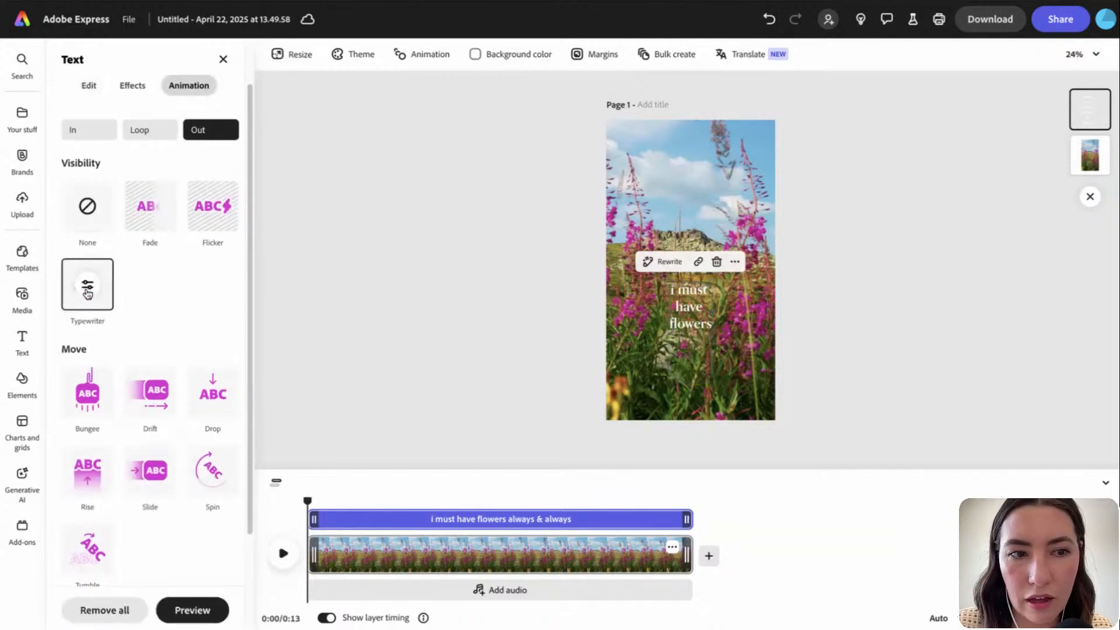
{"action": "left_click", "coordinate": [88, 288]}
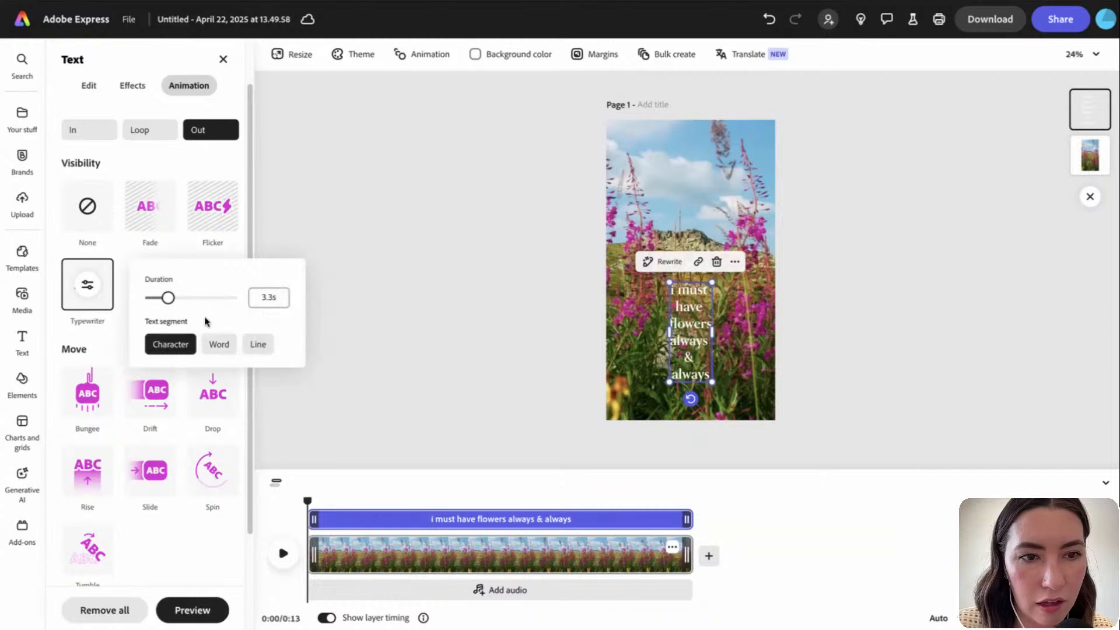
{"action": "left_click", "coordinate": [258, 345]}
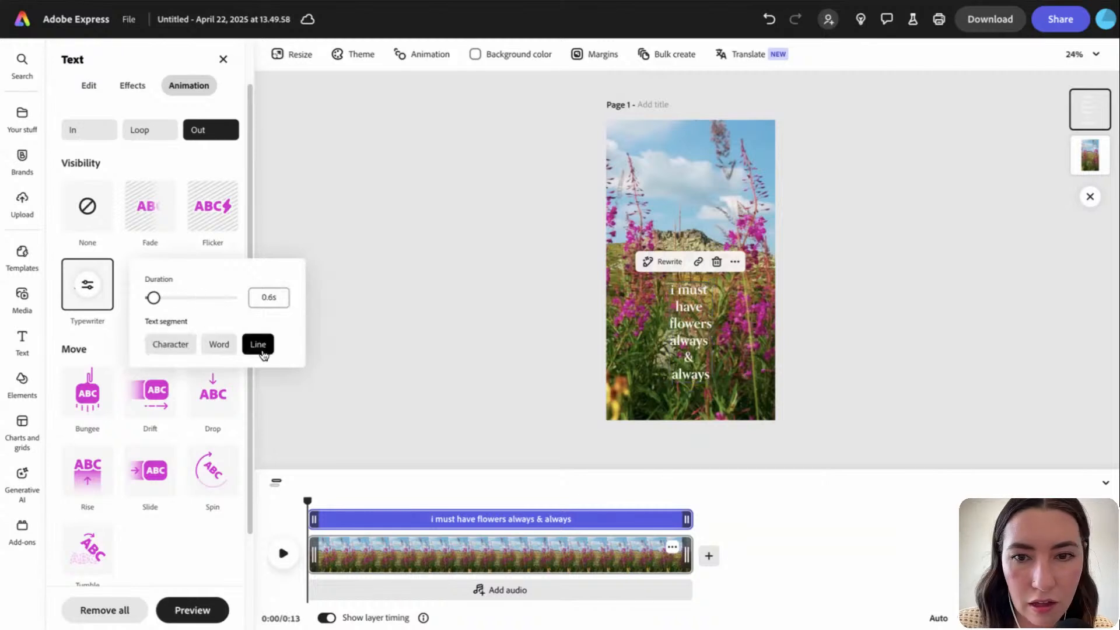
{"action": "left_click", "coordinate": [366, 356]}
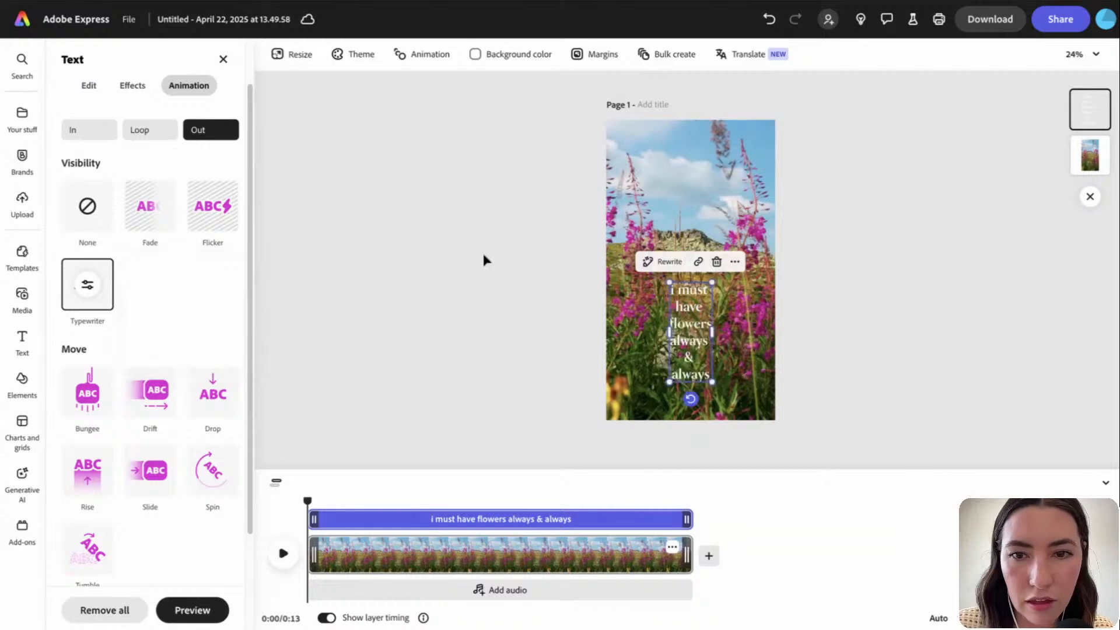
{"action": "left_click", "coordinate": [566, 336]}
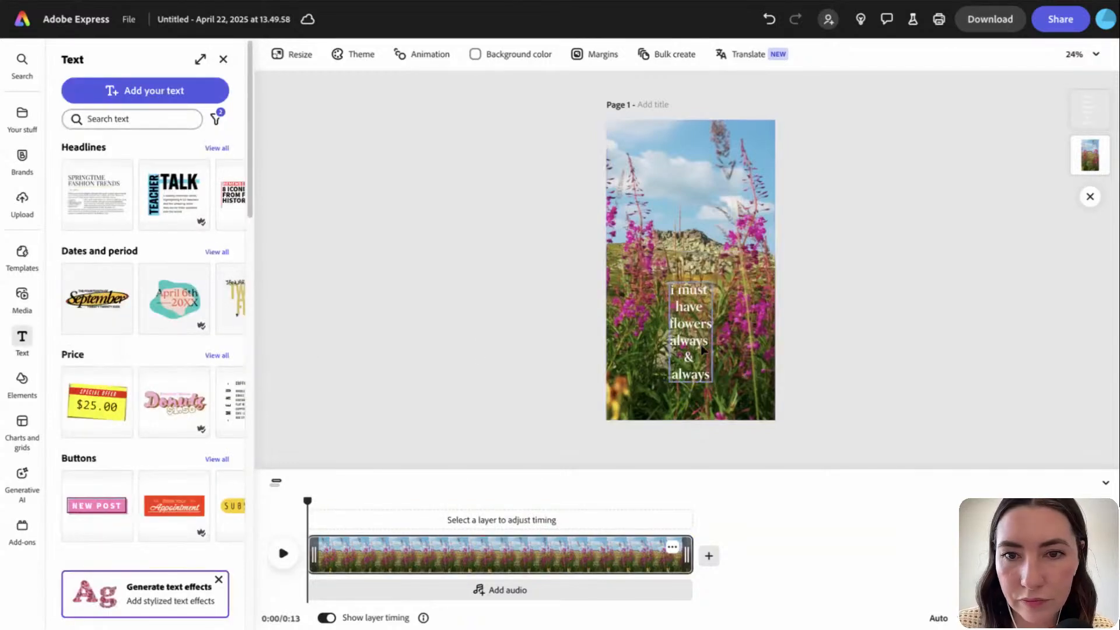
{"action": "left_click", "coordinate": [686, 335]}
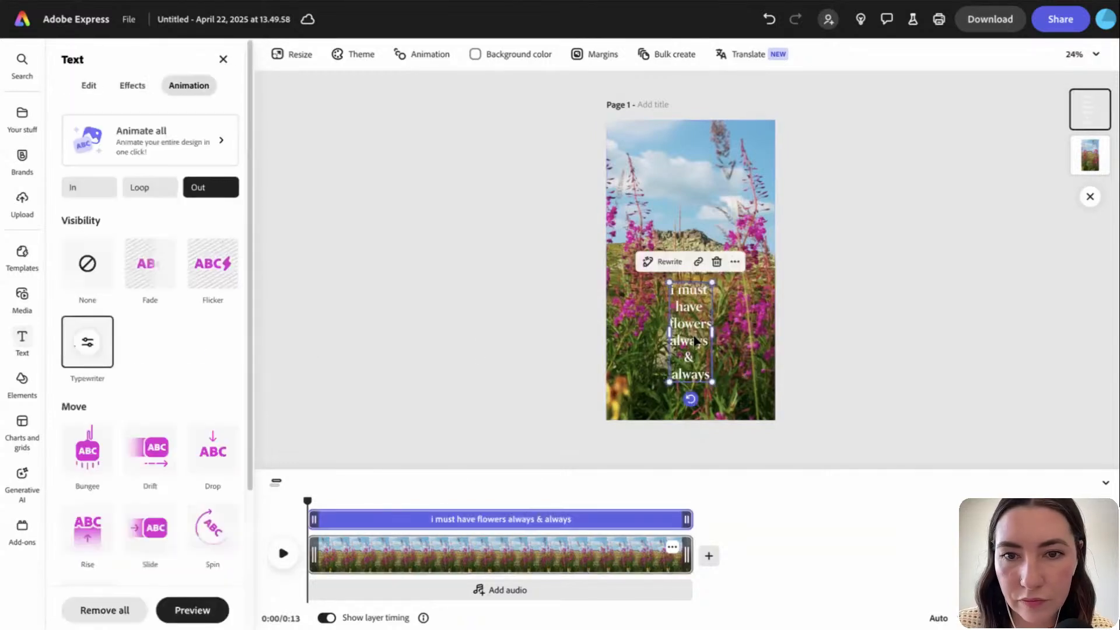
{"action": "left_click", "coordinate": [153, 280]}
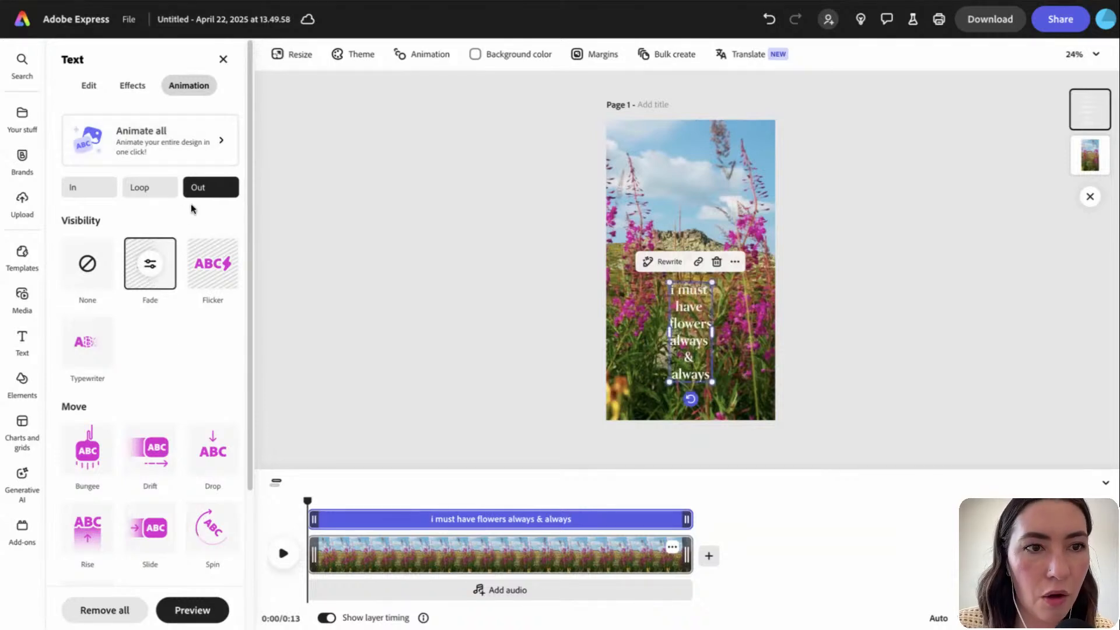
Set the quote's entrance animation to Fade after trying Typewriter and Flicker
{"action": "left_click", "coordinate": [104, 195]}
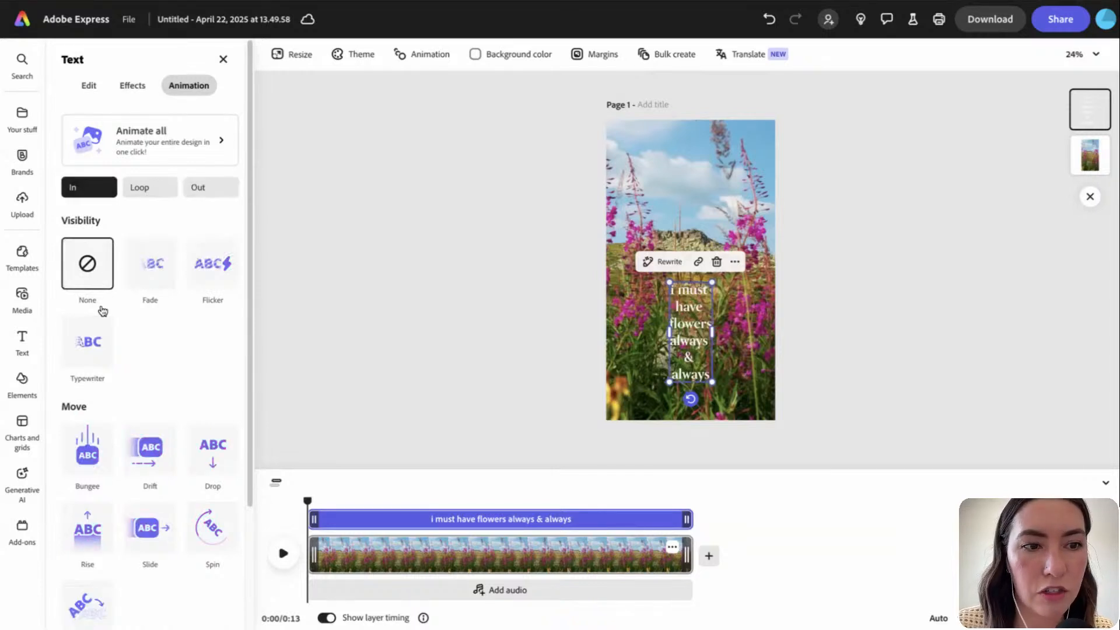
{"action": "left_click", "coordinate": [91, 337]}
{"action": "left_click", "coordinate": [170, 263]}
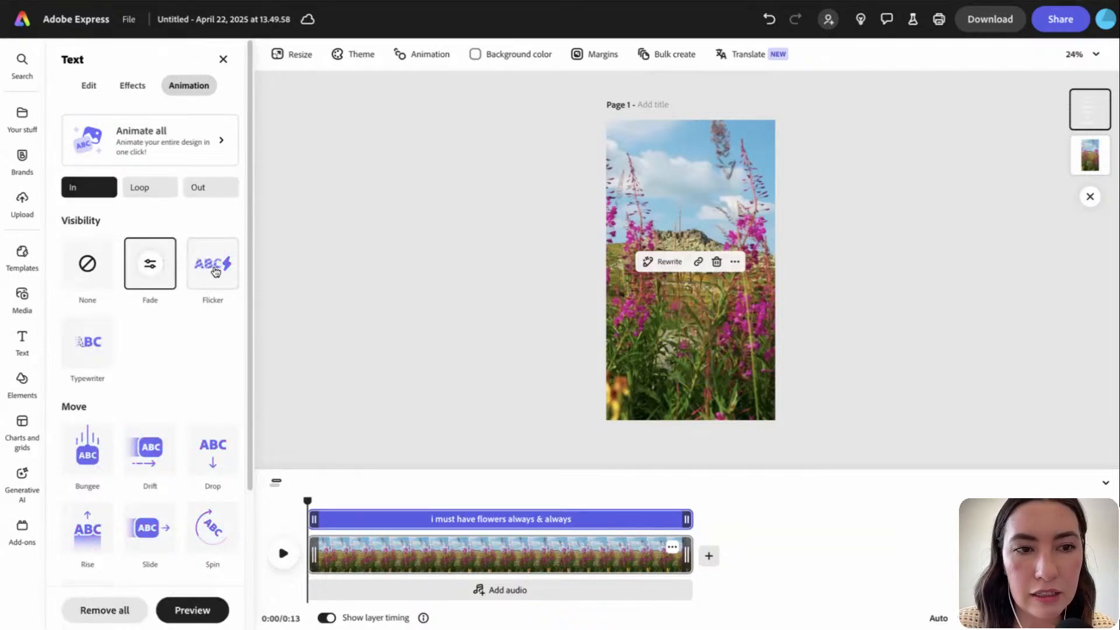
{"action": "left_click", "coordinate": [216, 273]}
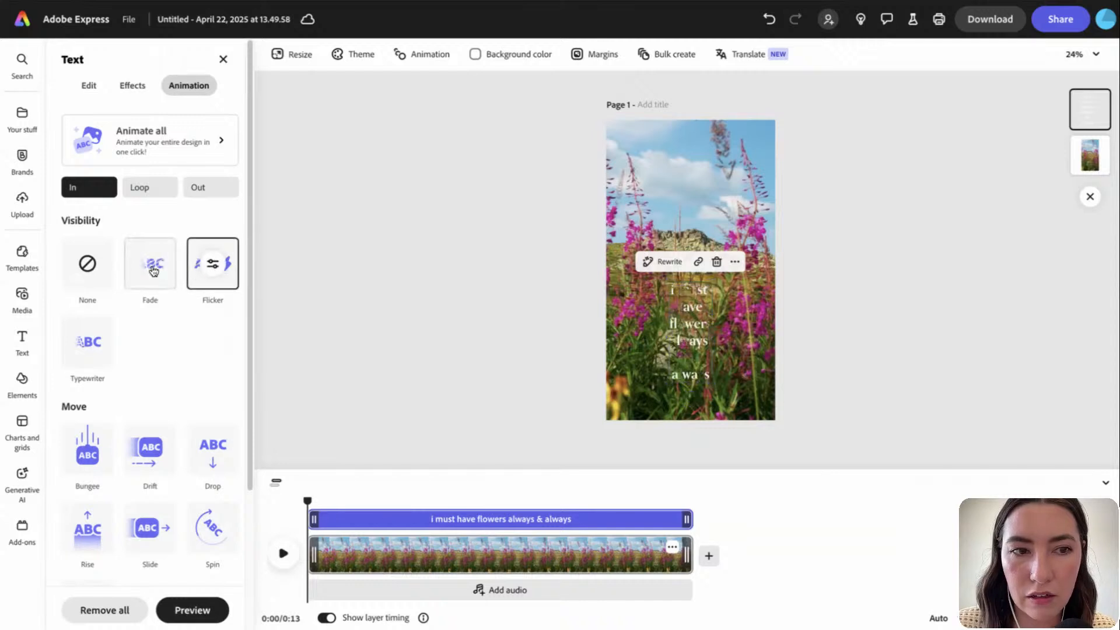
{"action": "left_click", "coordinate": [153, 272]}
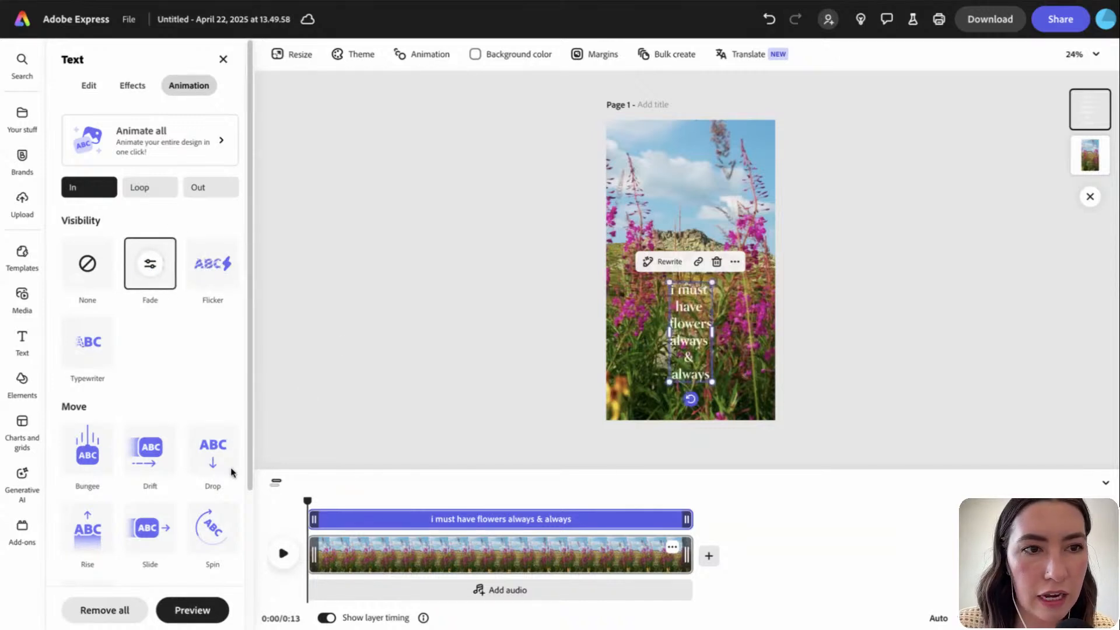
Keep Fade as the exit animation and play the story to preview it
{"action": "left_click", "coordinate": [193, 193]}
{"action": "left_click", "coordinate": [153, 283]}
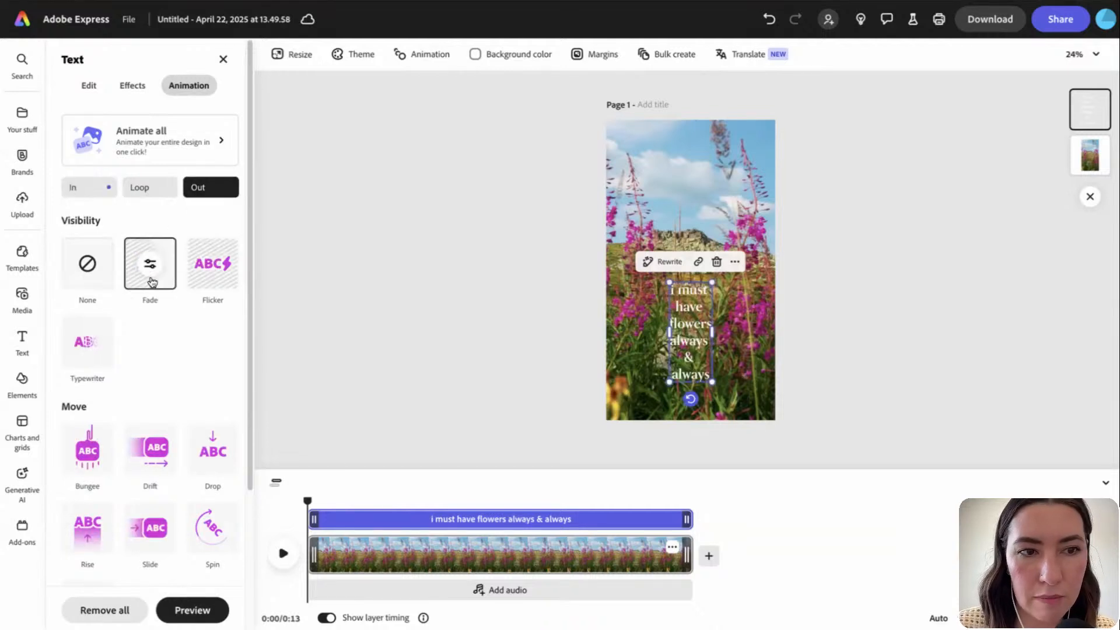
{"action": "left_click", "coordinate": [438, 395]}
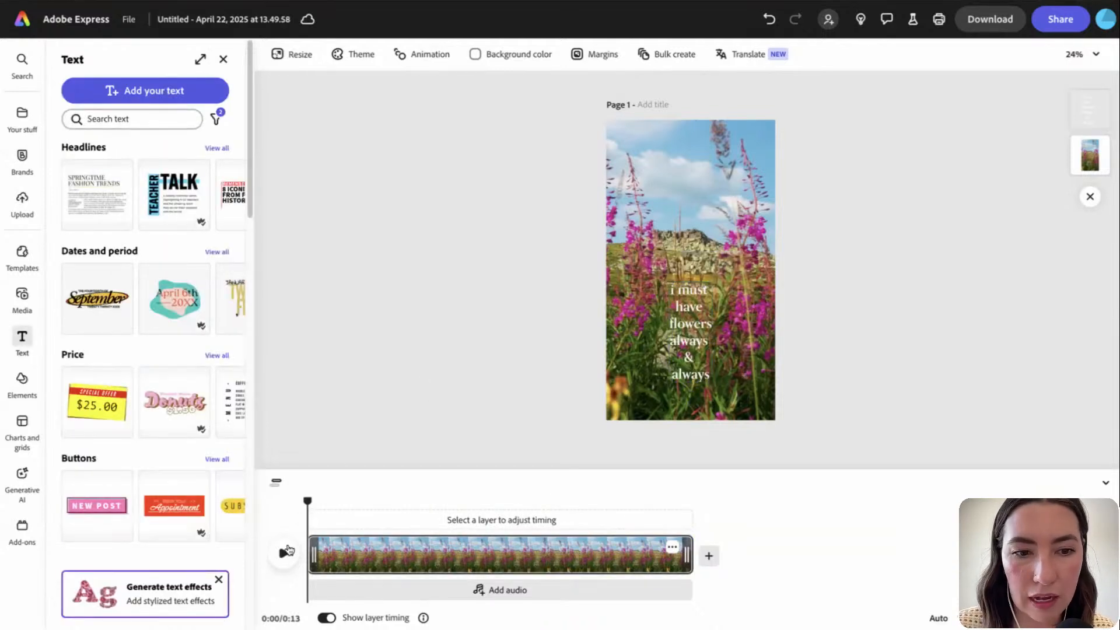
{"action": "left_click", "coordinate": [283, 555]}
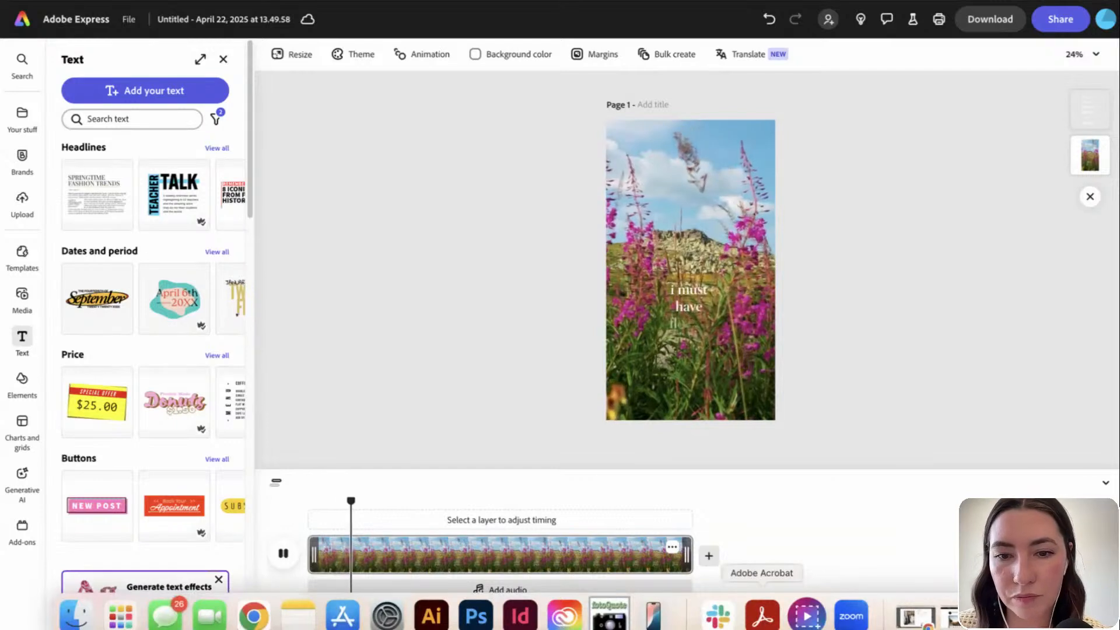